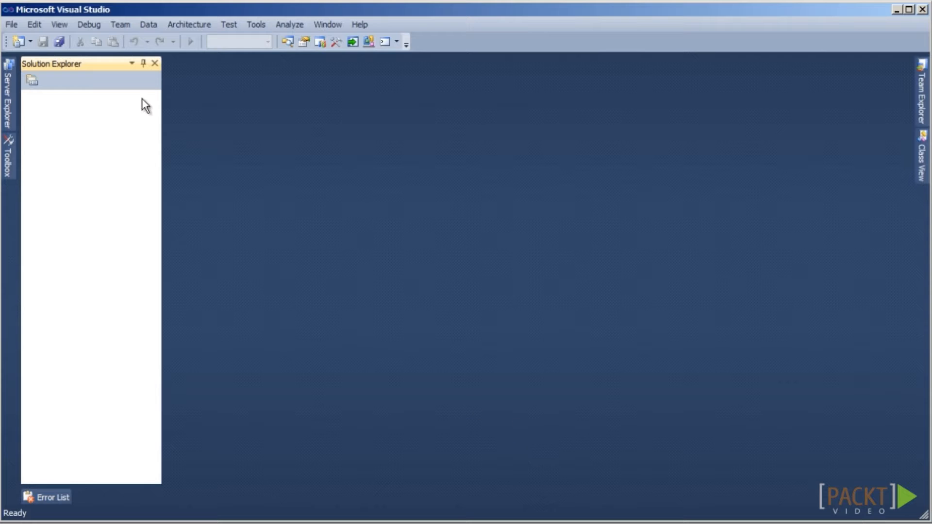
- Create a Reporting Services project from the Report Server Project Wizard template, named Report Project1 and located in G:\Packt\
left_click(14, 23)
mouse_move(28, 39)
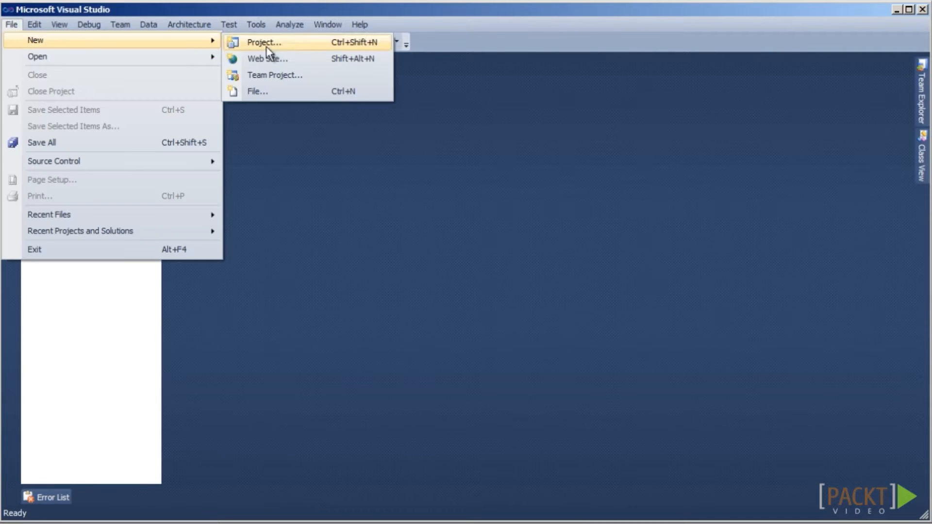
left_click(313, 45)
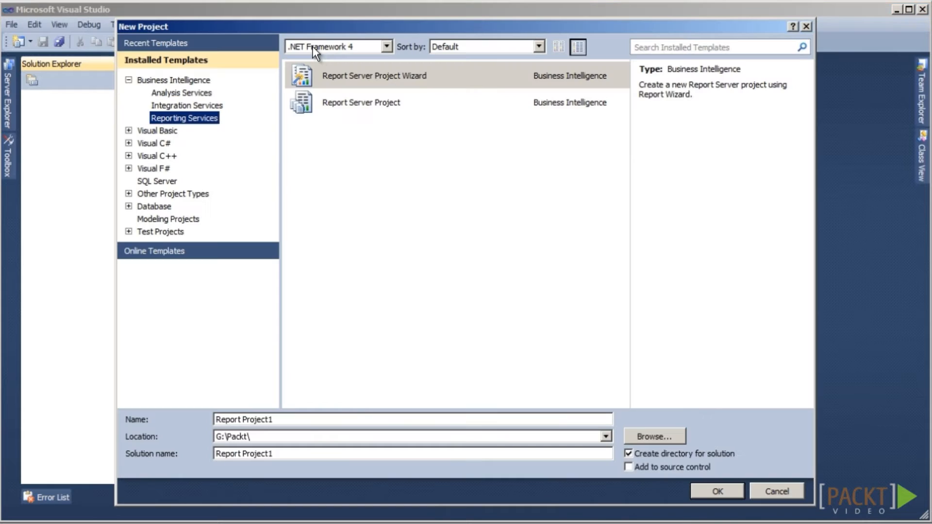
left_click(181, 60)
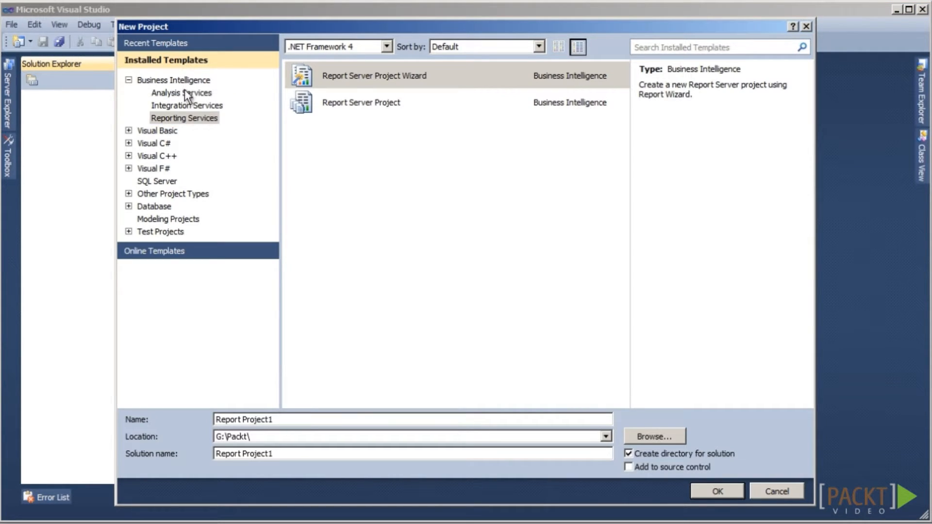
left_click(187, 83)
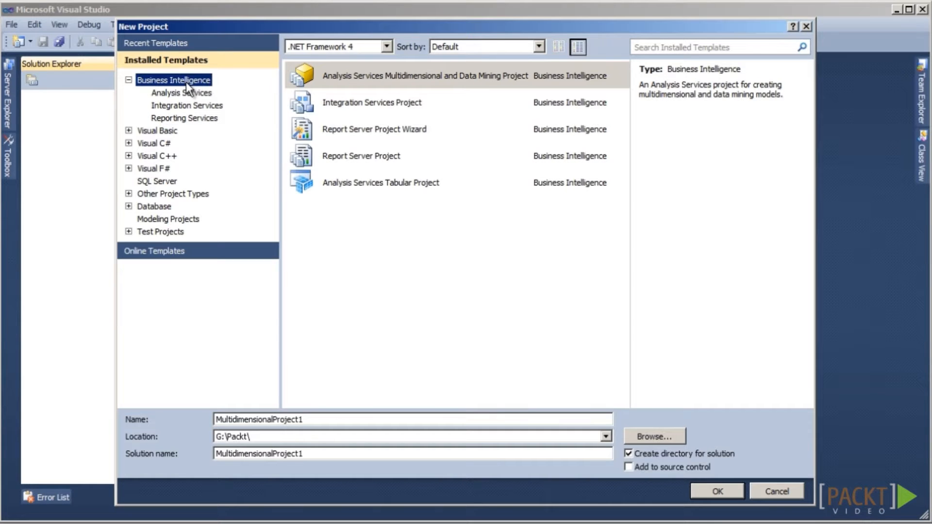
left_click(198, 118)
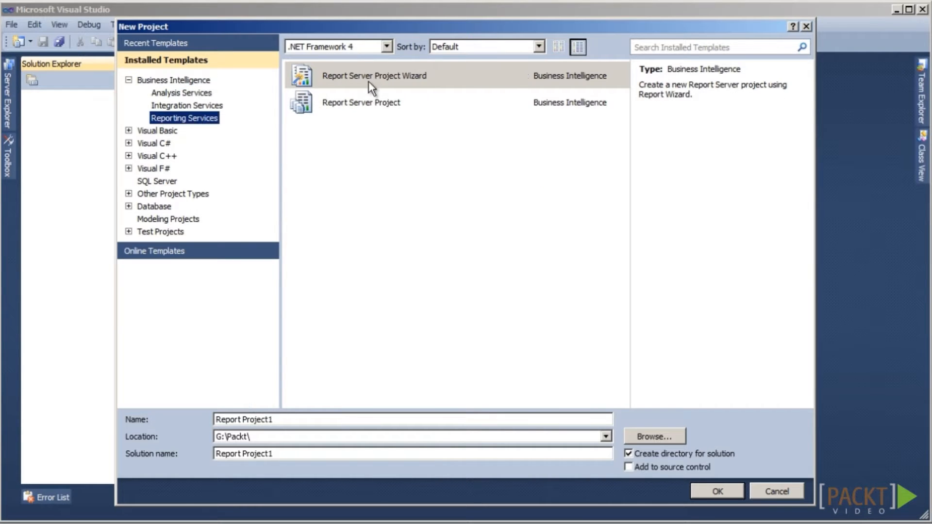
left_click(443, 79)
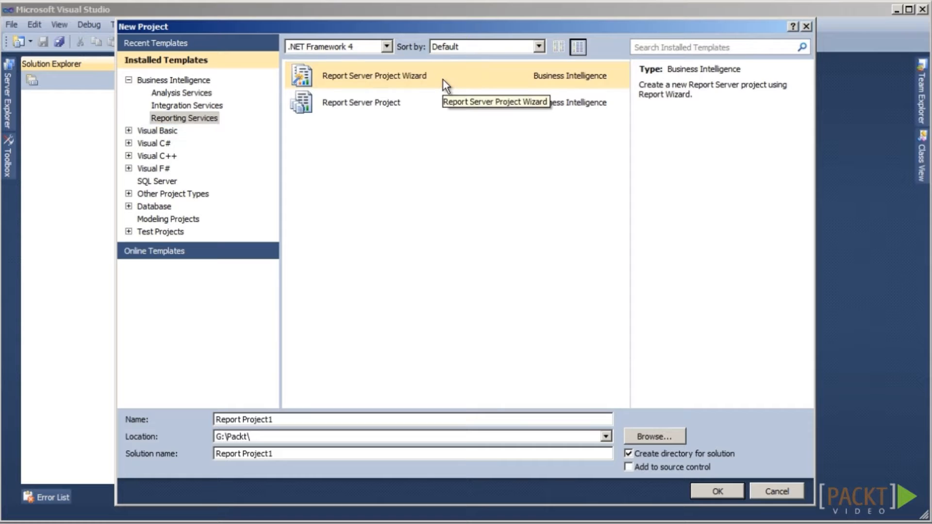
left_click(317, 418)
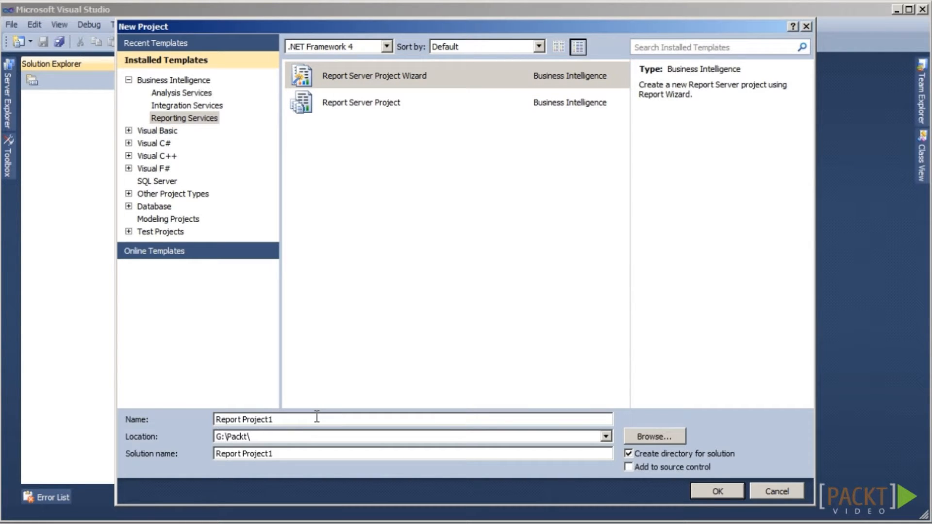
left_click(294, 436)
left_click(709, 489)
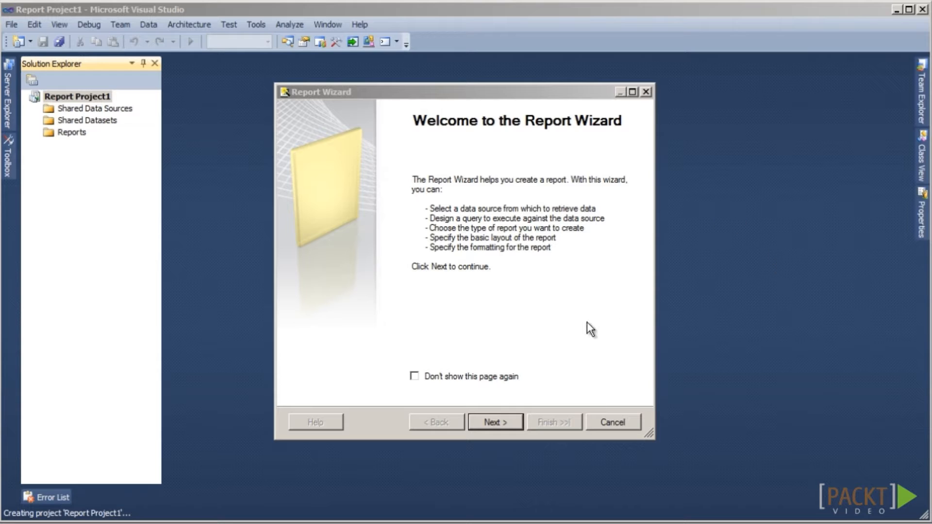
- Suppress the Report Wizard's welcome page for future runs and name the new Microsoft SQL Server data source localhost
left_click(414, 376)
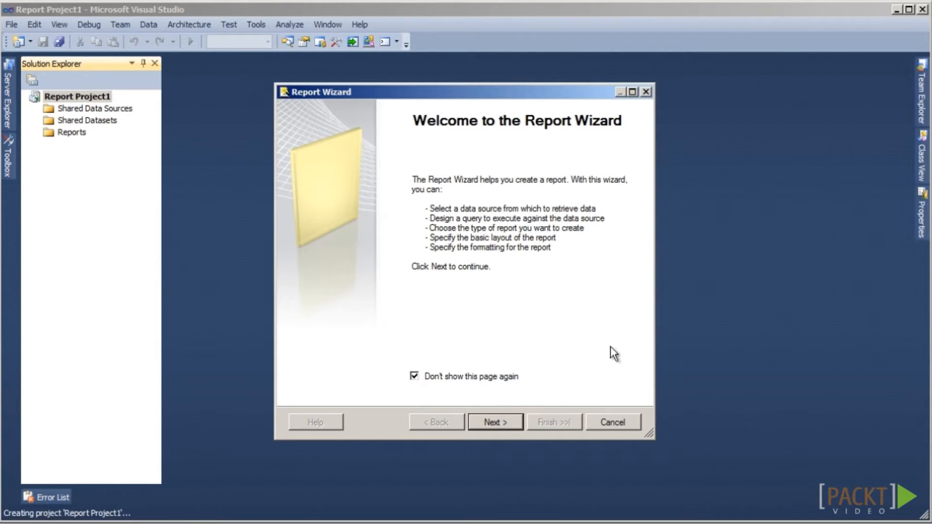
left_click(502, 421)
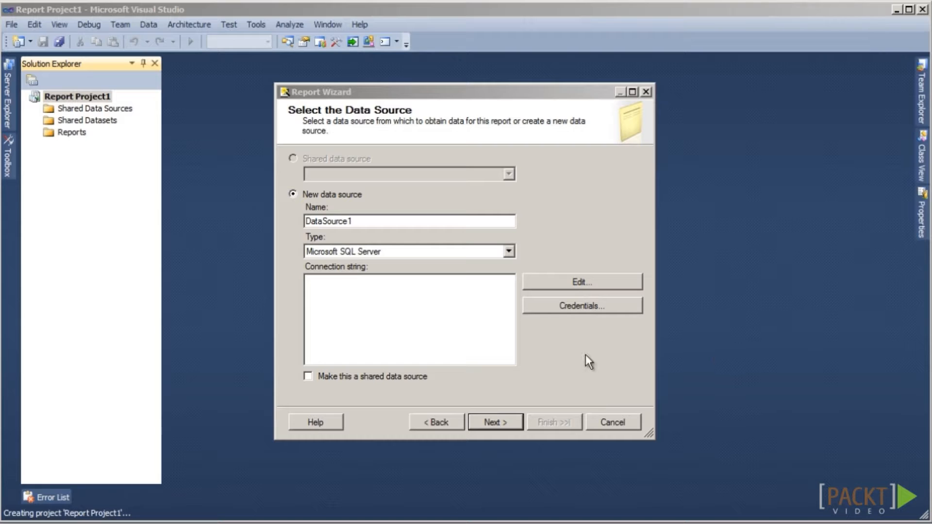
double_click(411, 221)
type("loca")
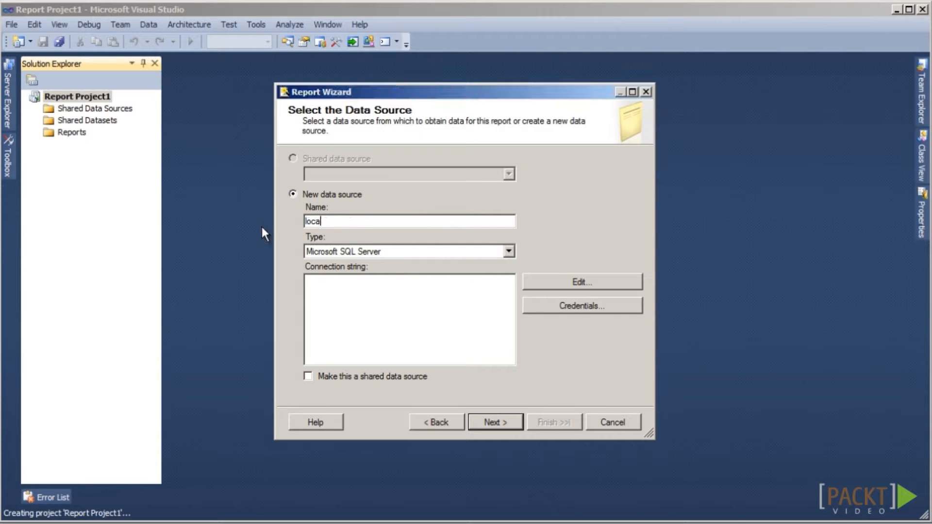
type("lhost")
left_click(512, 255)
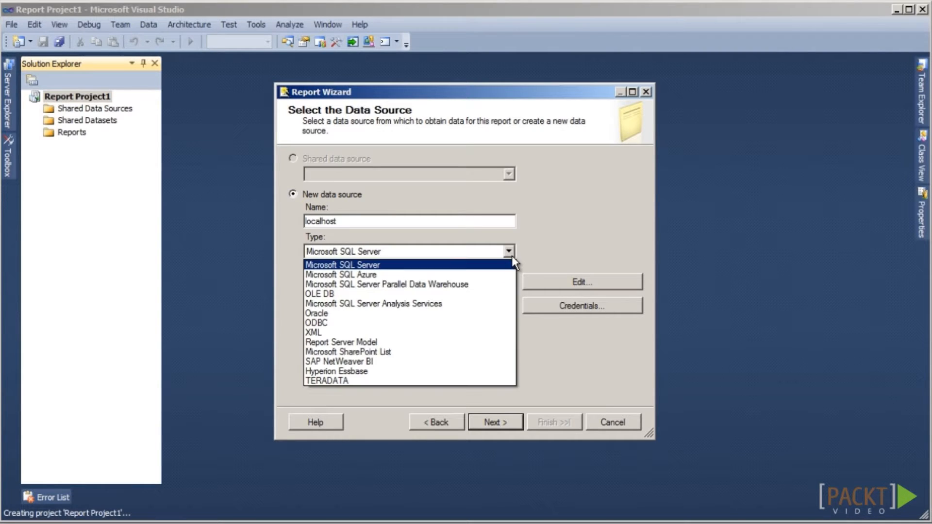
left_click(511, 256)
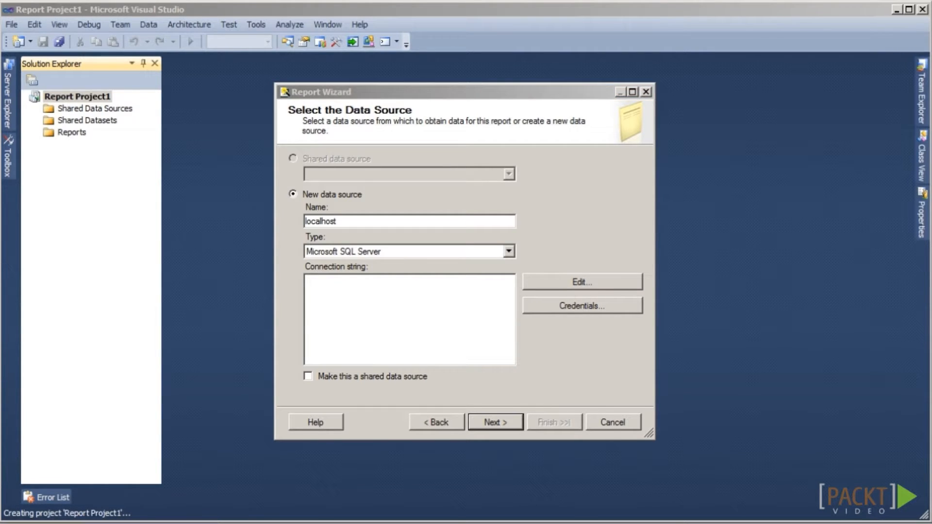
- Set the data source's connection to server localhost with Windows Authentication and the Reports database
left_click(560, 279)
left_click_drag(814, 272, 536, 79)
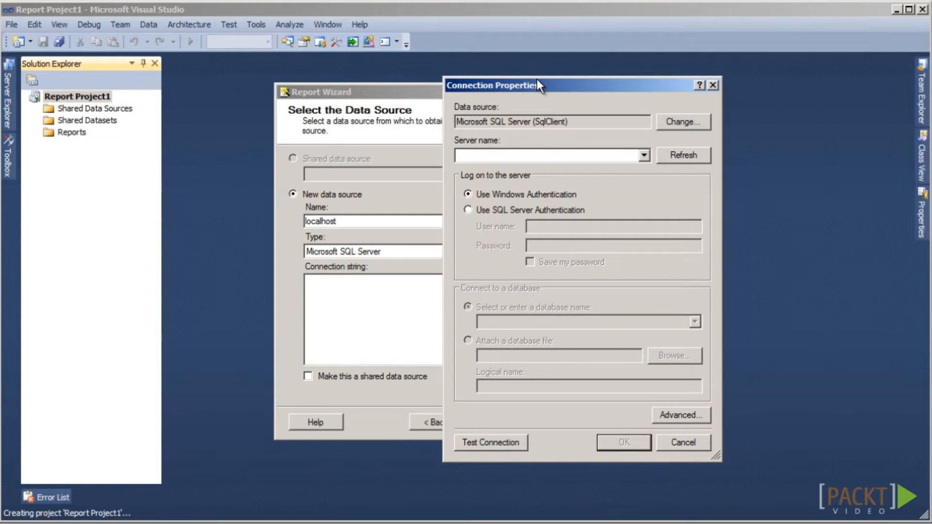
left_click(541, 159)
type("localhost")
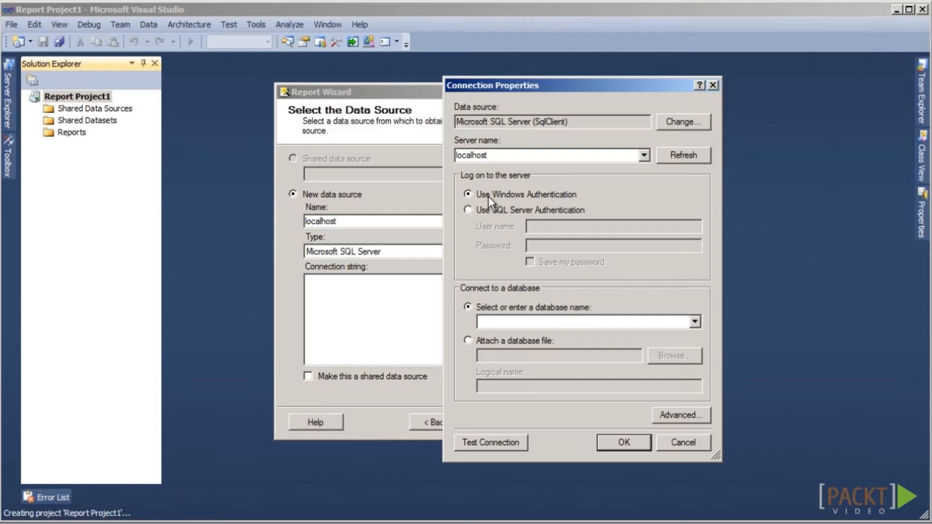
left_click(695, 322)
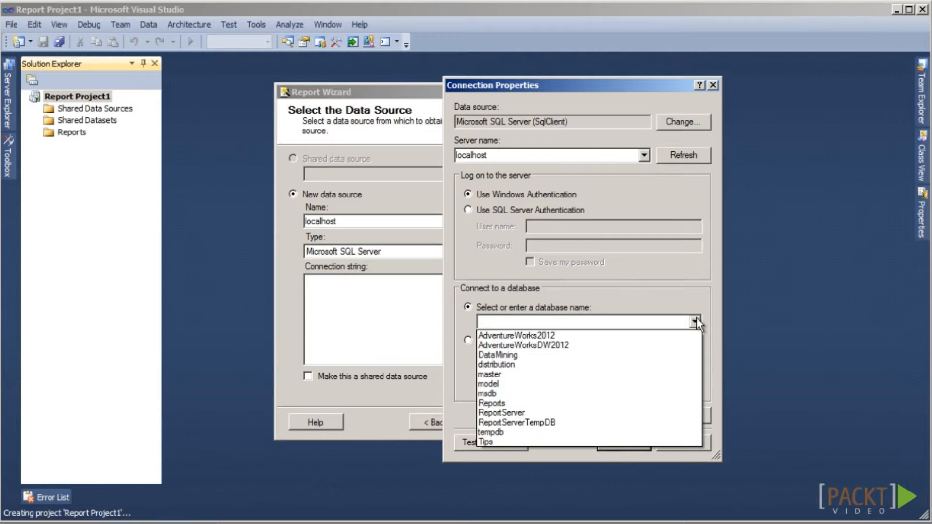
left_click(531, 404)
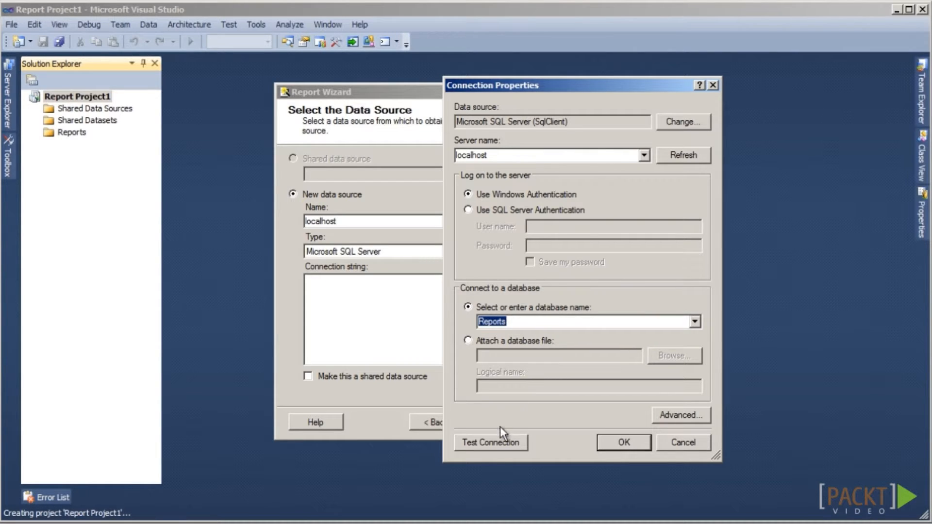
- Test the connection to the Reports database and apply the connection properties to the data source
left_click(490, 447)
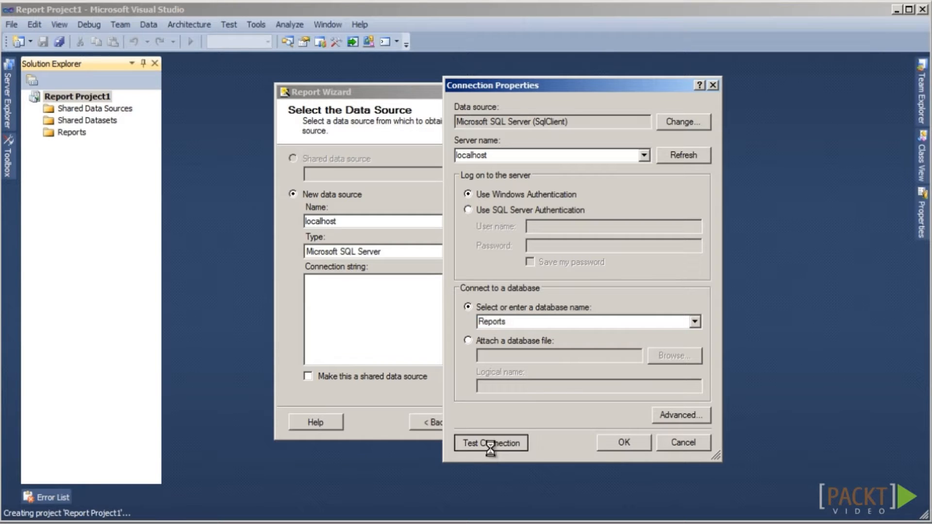
left_click_drag(819, 442, 650, 273)
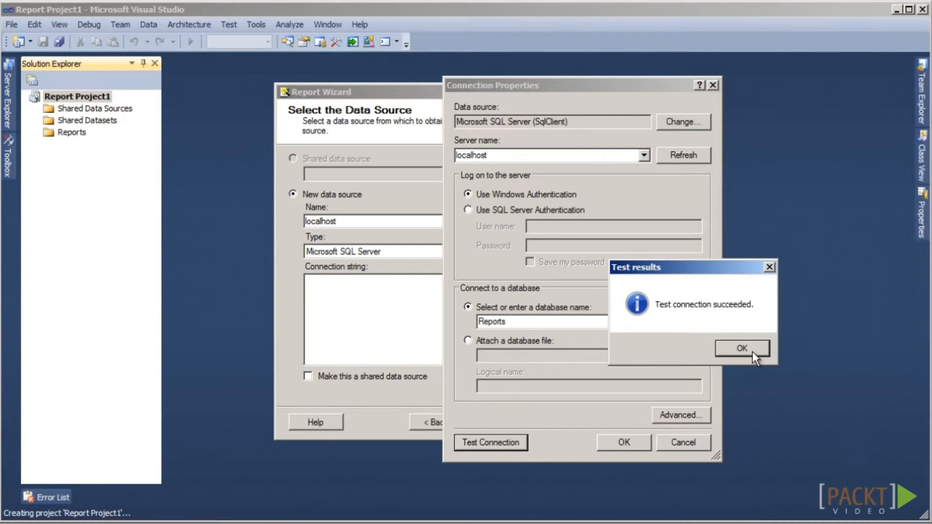
left_click(751, 352)
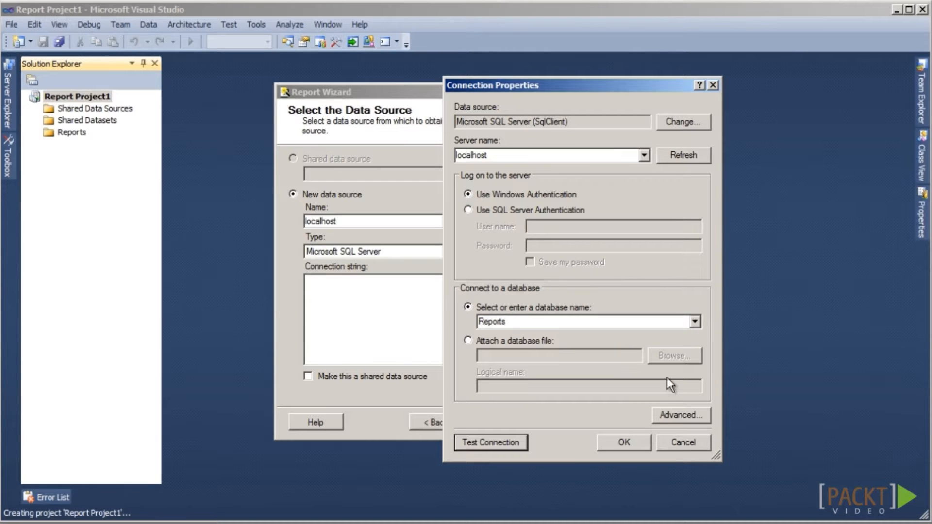
left_click(624, 444)
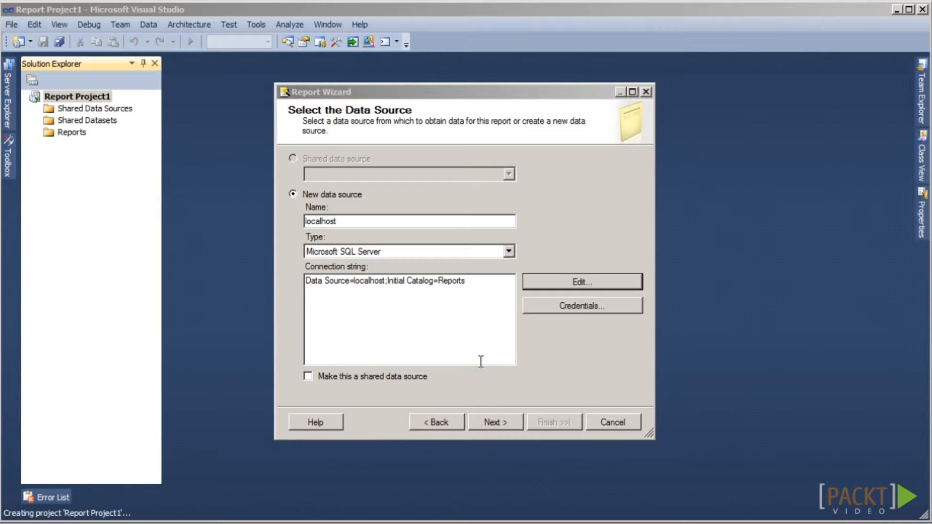
- Enter a query selecting PurchaseYear, ProductCategory, Gender and summed QuantityPurchased and AmountSpent from tblCustomerPurchases joined to tblProduct and tblCustomer, grouped and ordered by year, category and gender
left_click(308, 377)
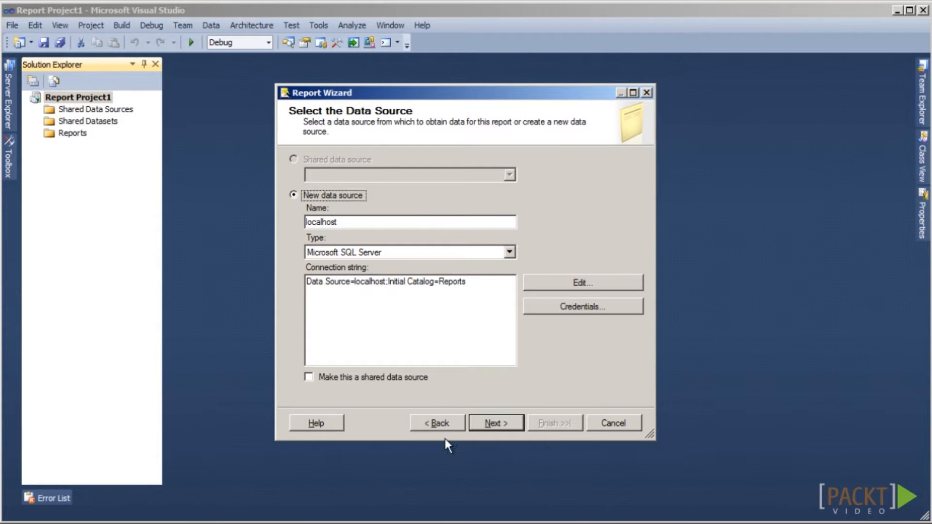
left_click(481, 422)
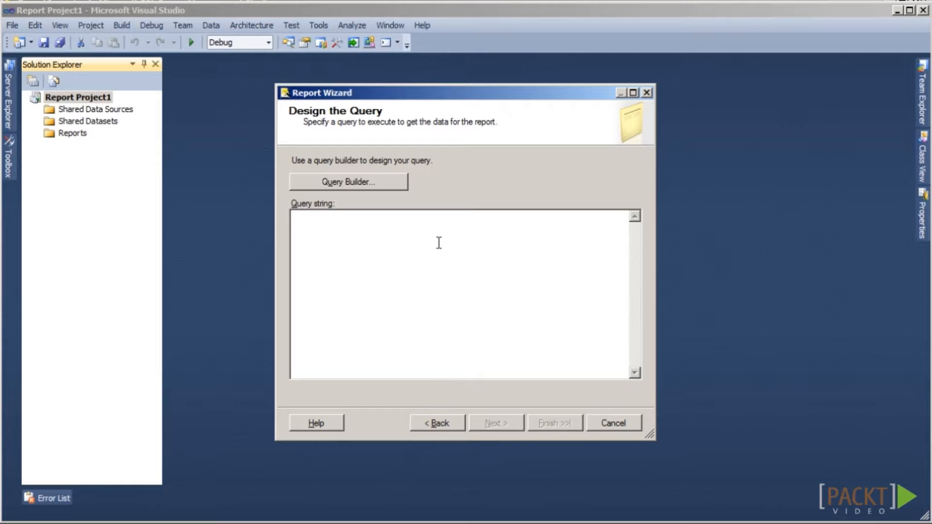
type("select year(t1.PurchaseDate) as PurchaseYear, t2.ProductCategory, t3.Gender, sum(t1.QuantityPurchased) as QuantityPurchased, sum(t1.AmountSpent) as AmountSpent from [dbo].[tblCustomerPurchases] t1 inner join [dbo].[tblProduct] t2 on t1.ProductKey=t2.ProductKey inner join [dbo].[tblCustomer] t3 on t1.CustomerKey=t3.CustomerKey group by year(t1.PurchaseDate), t2.ProductCategory, t3.Gender order by year(t1.PurchaseDate), t2.ProductCategory, t3.Gender")
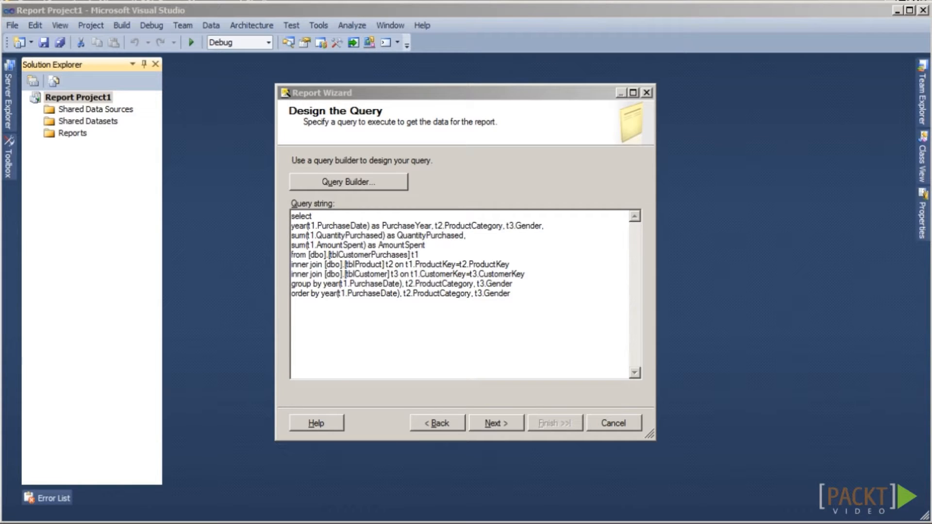
- Load the query into the query builder, run it to preview its rows, and accept the builder's version
left_click(370, 182)
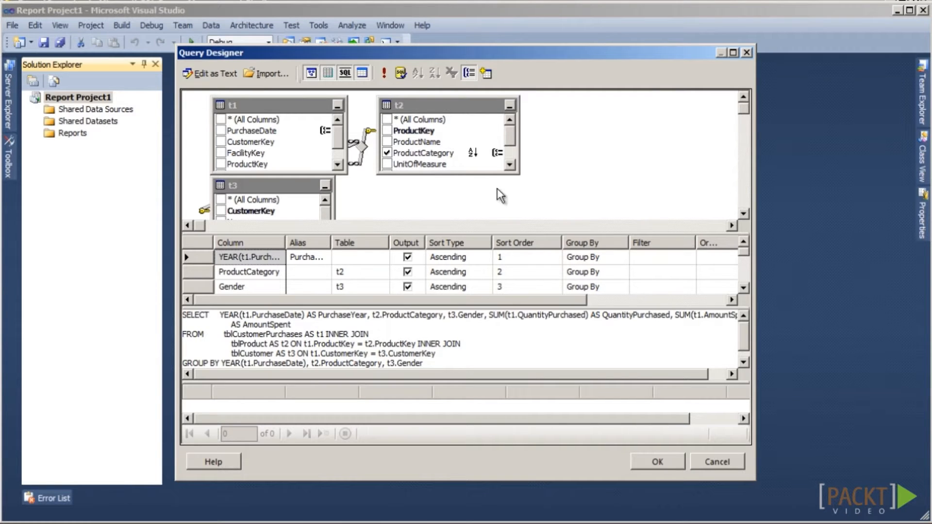
left_click(387, 71)
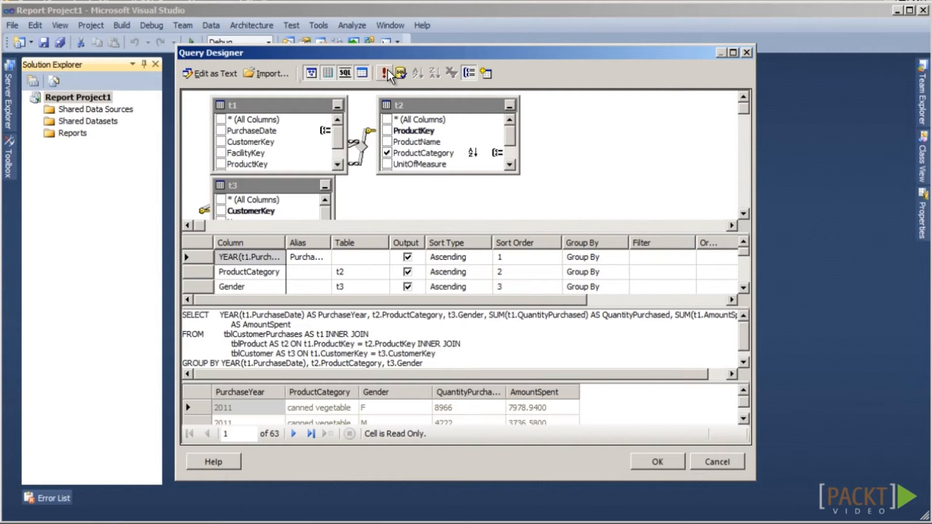
left_click(668, 466)
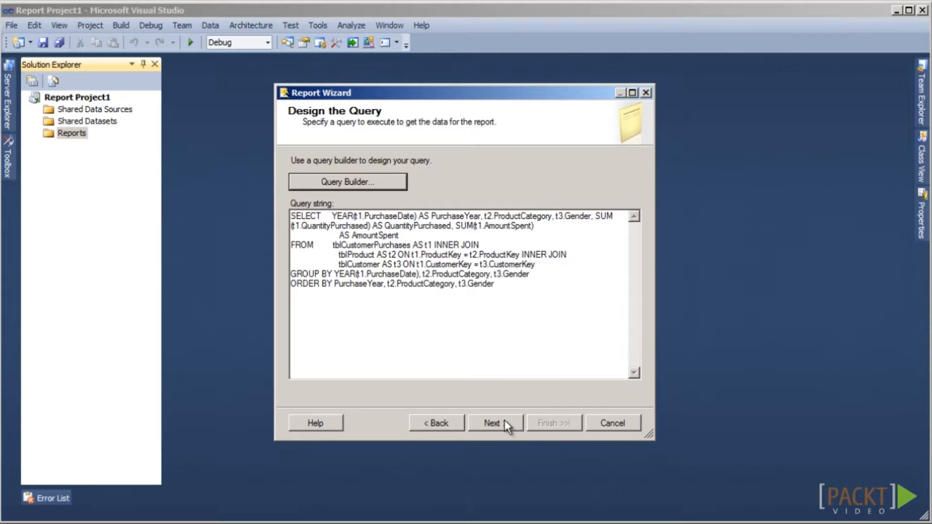
- Choose Tabular as the report type and continue to the table design
left_click(504, 420)
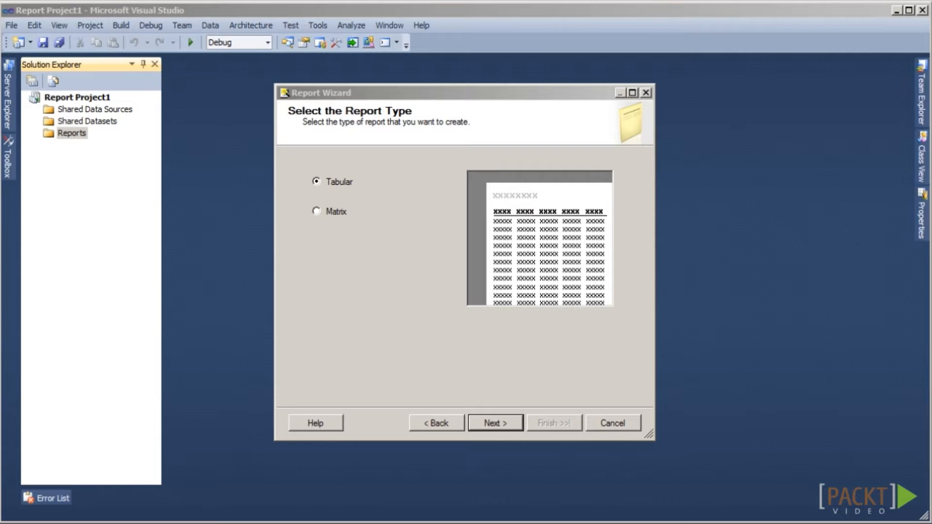
left_click(345, 181)
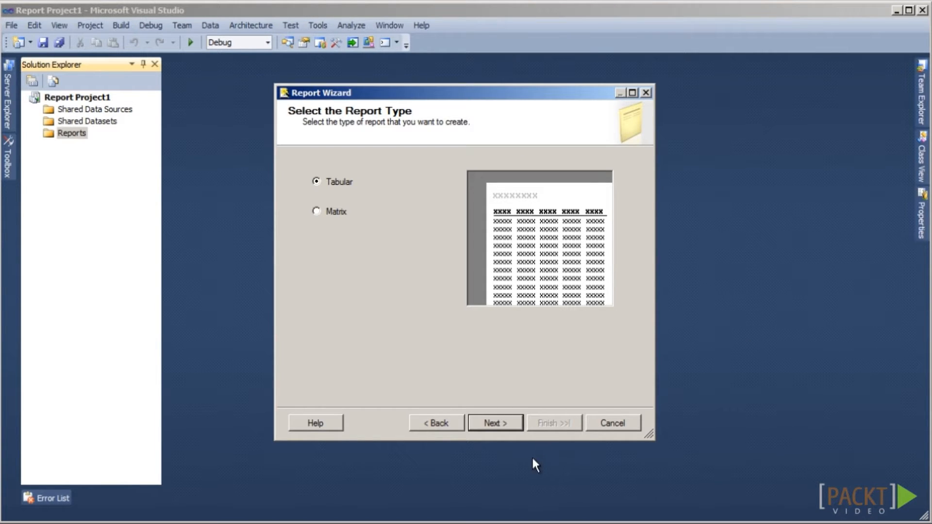
left_click(495, 422)
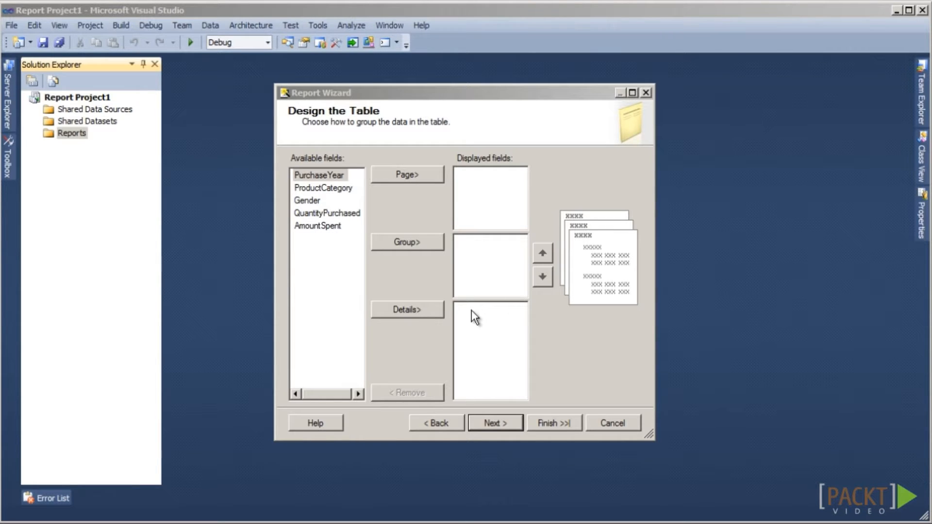
- Assign PurchaseYear to the page level, ProductCategory and Gender to the groups, and QuantityPurchased and AmountSpent to the details
left_click(326, 175)
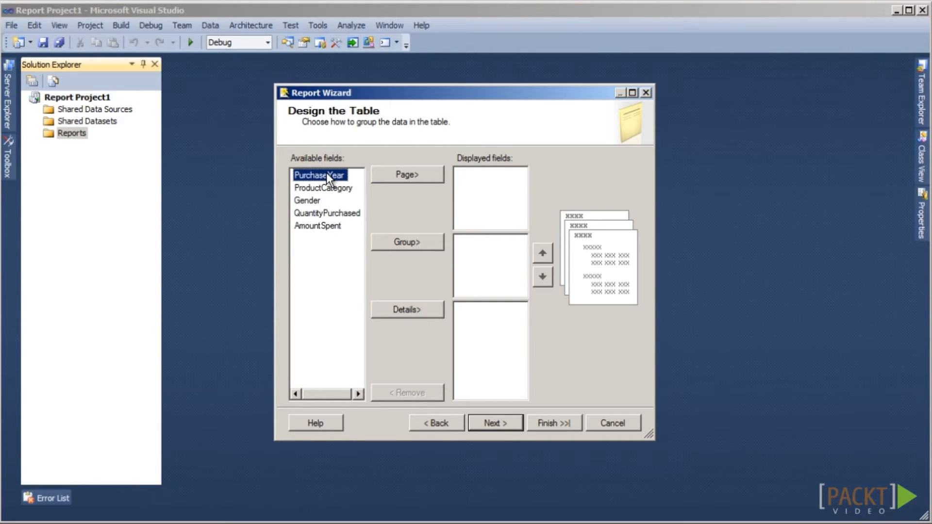
left_click(413, 174)
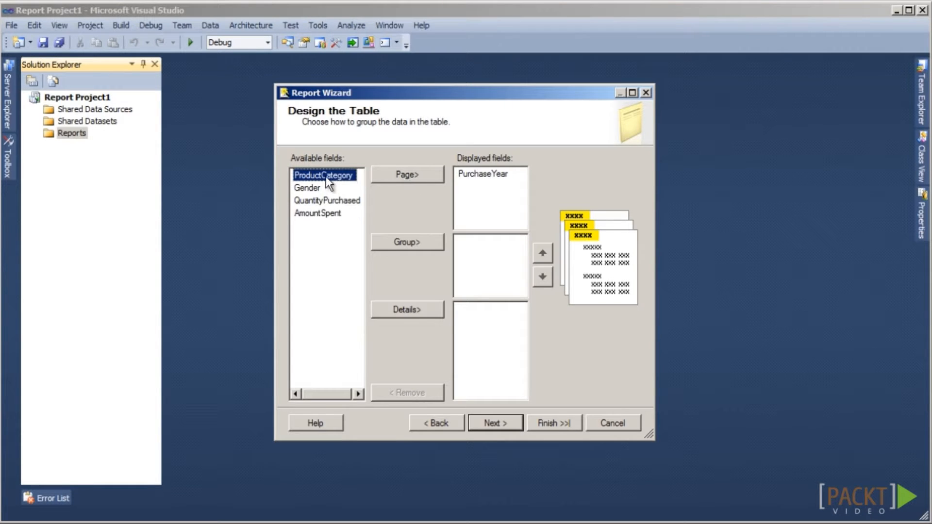
left_click(393, 240)
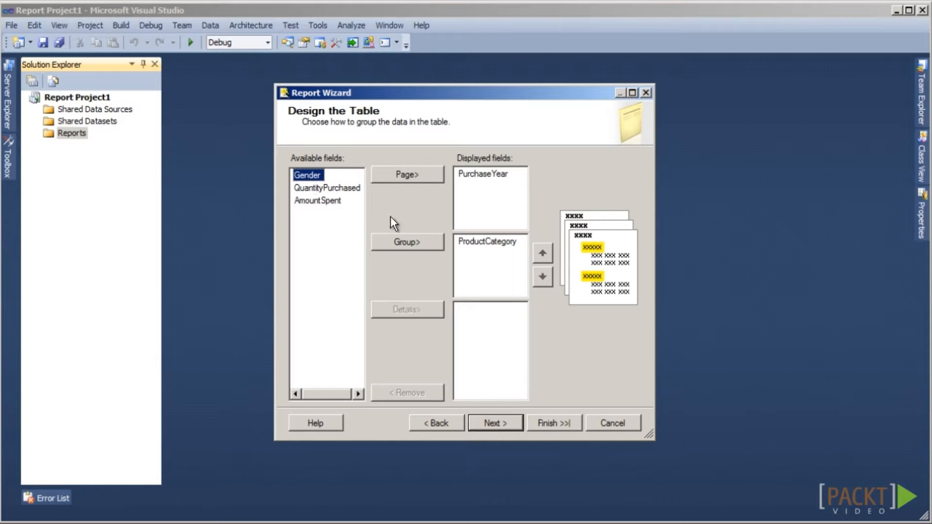
left_click(392, 241)
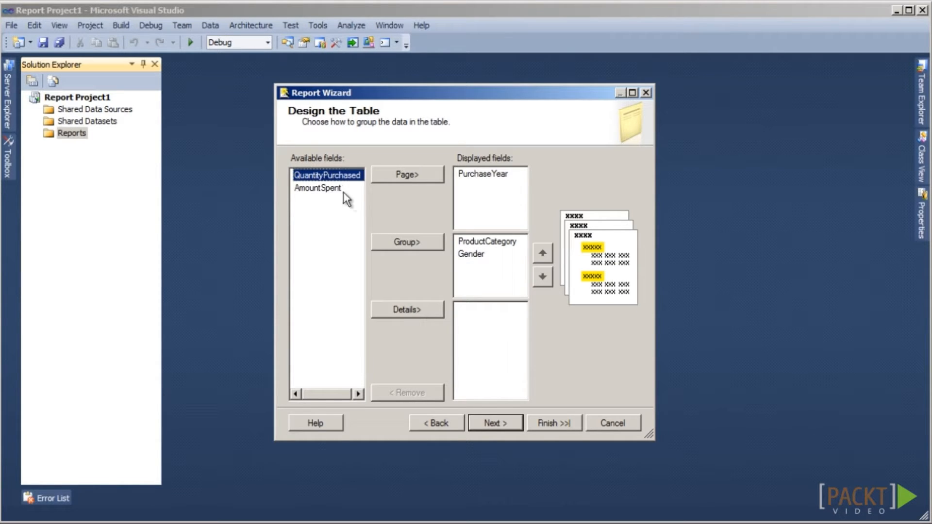
left_click(395, 313)
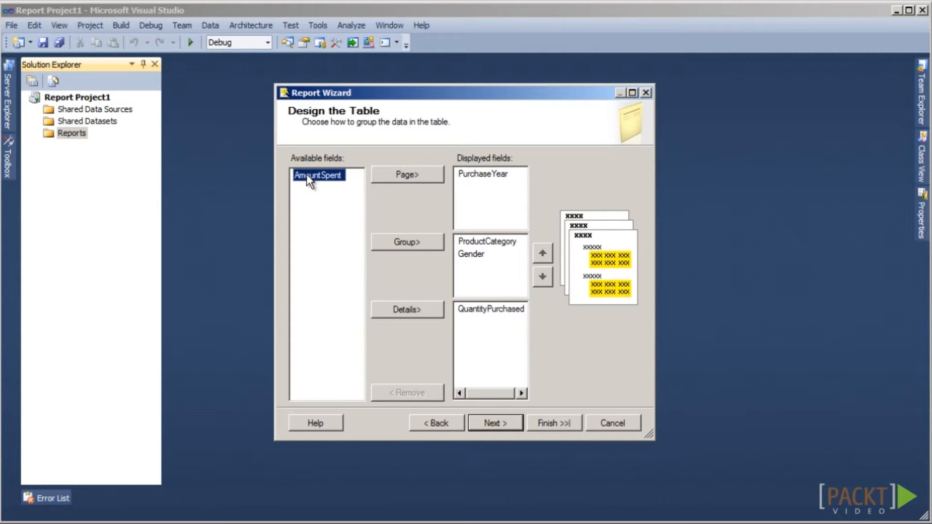
left_click(397, 307)
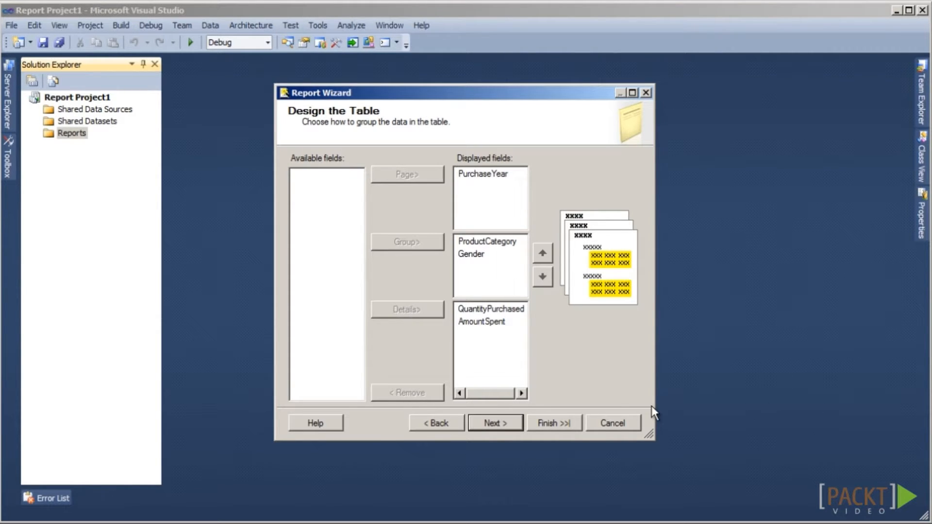
left_click(483, 321)
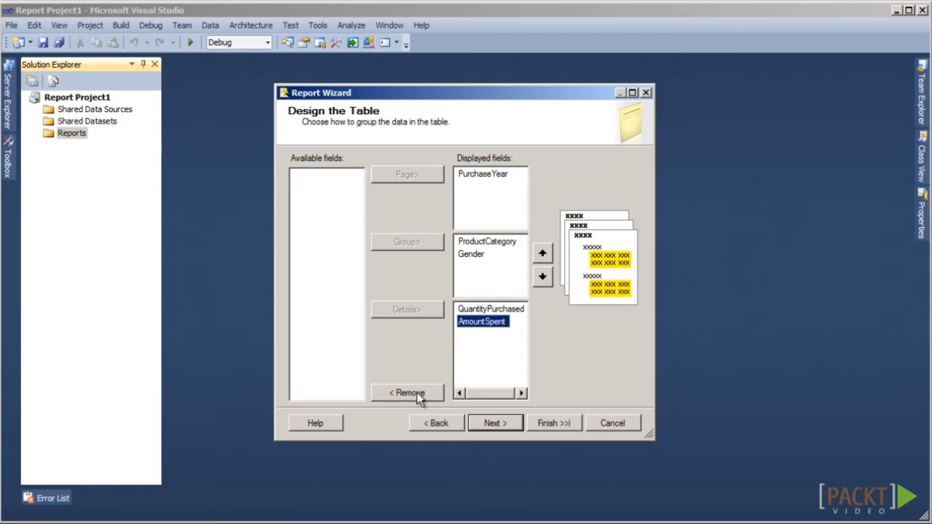
left_click(511, 178)
left_click(514, 311)
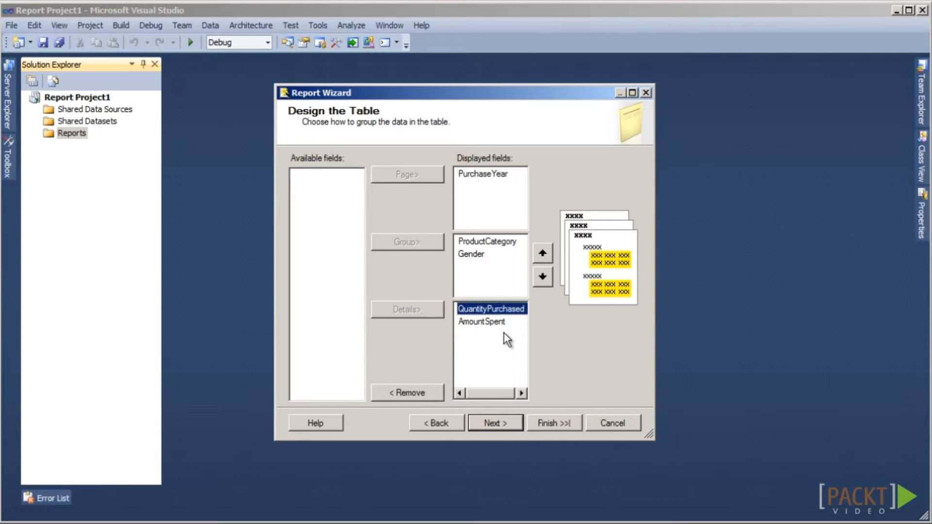
left_click(496, 243)
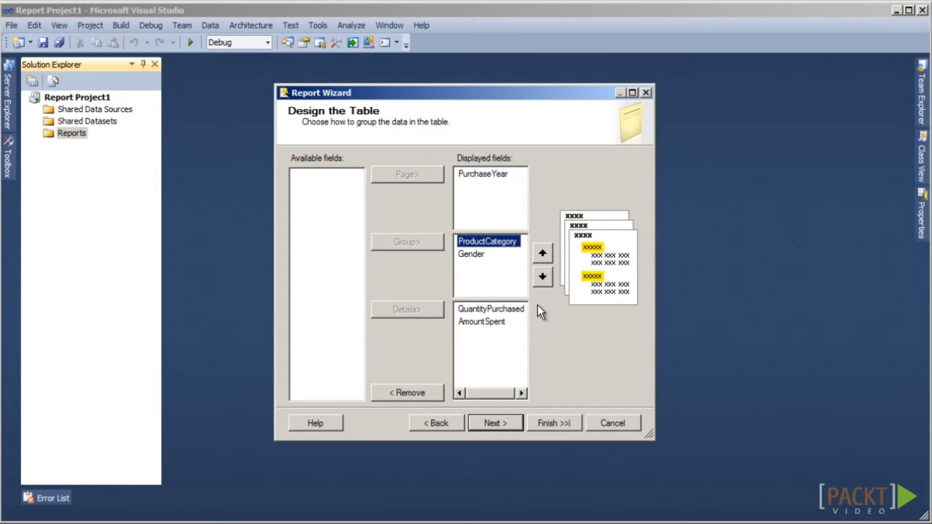
- Accept the table design and use a stepped layout with subtotals included and drilldown enabled, continuing to the table style
left_click(514, 425)
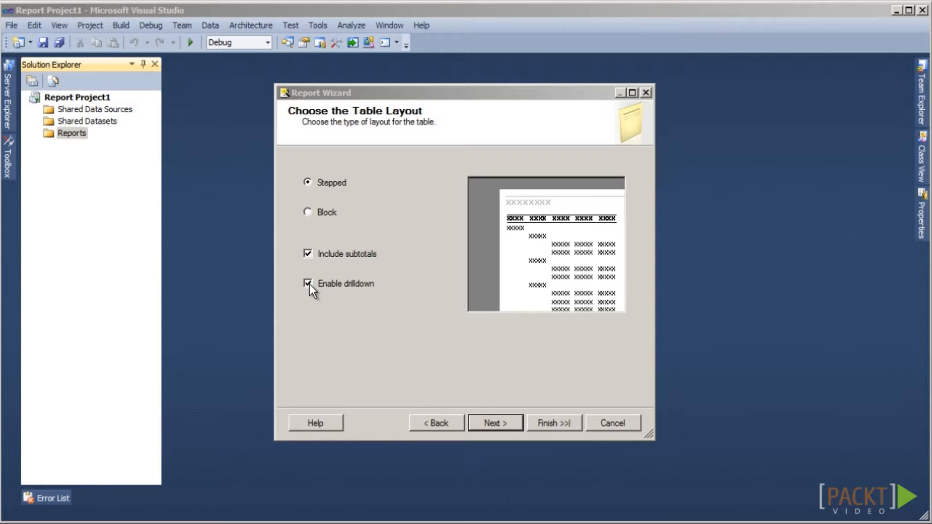
left_click(492, 424)
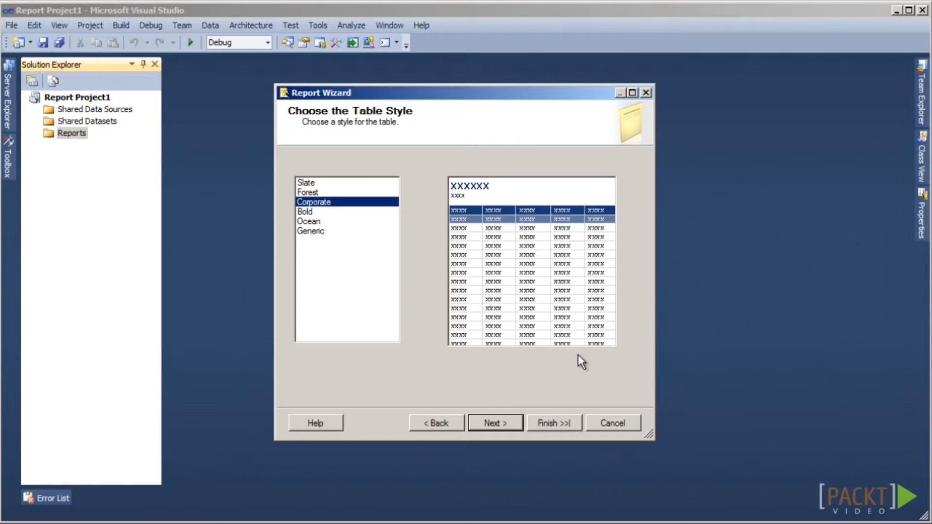
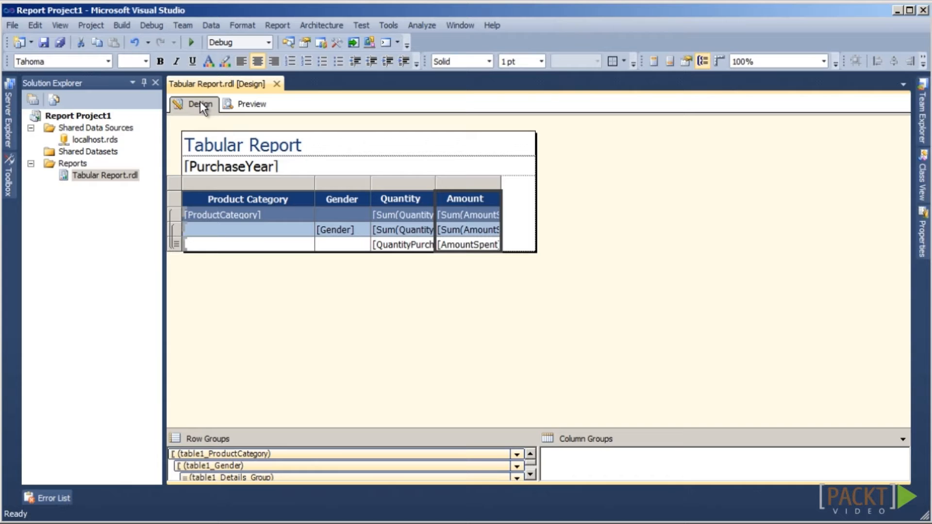
- Enable interactive sorting on the Product Category header, sorting the table1_ProductCategory group by [ProductCategory]
right_click(305, 201)
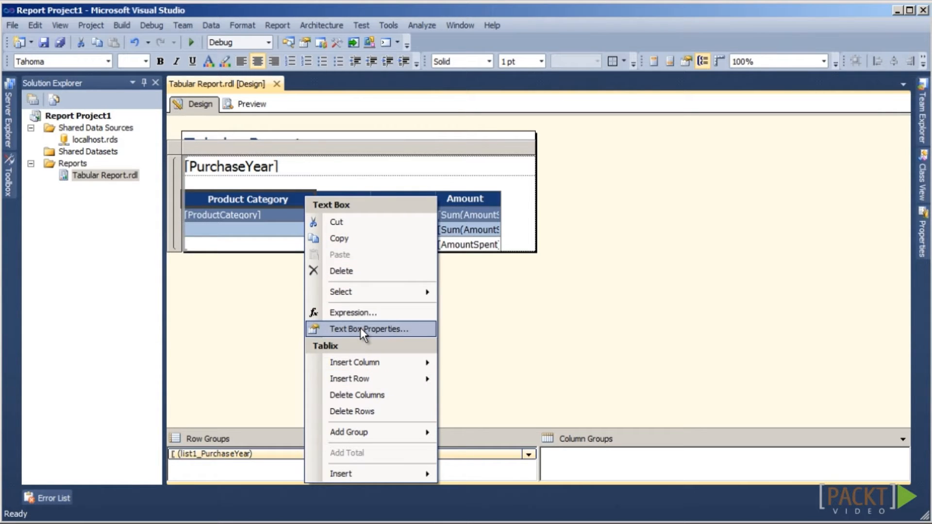
left_click(415, 328)
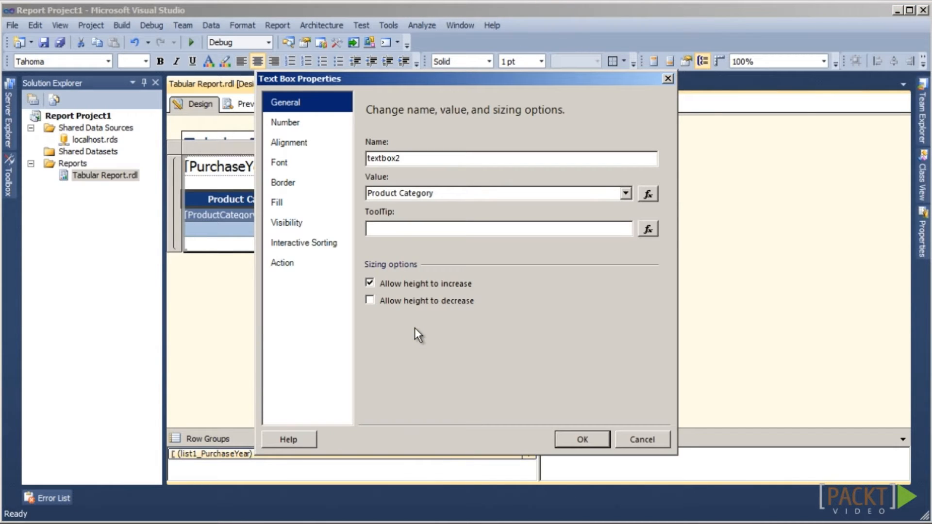
left_click(325, 246)
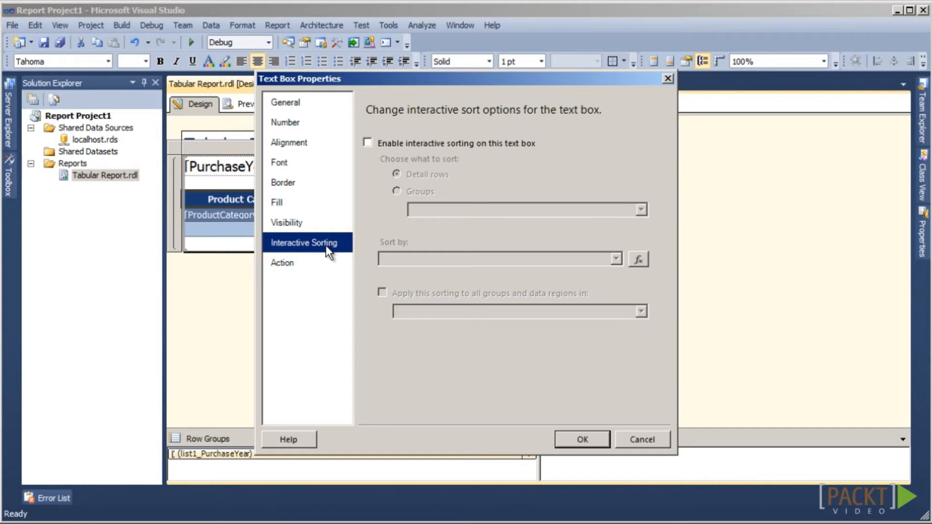
left_click(370, 144)
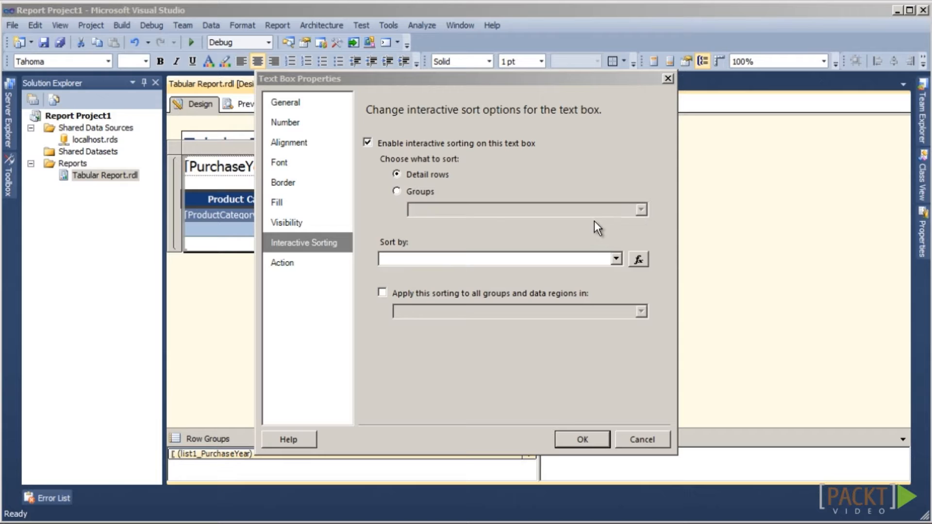
left_click(397, 196)
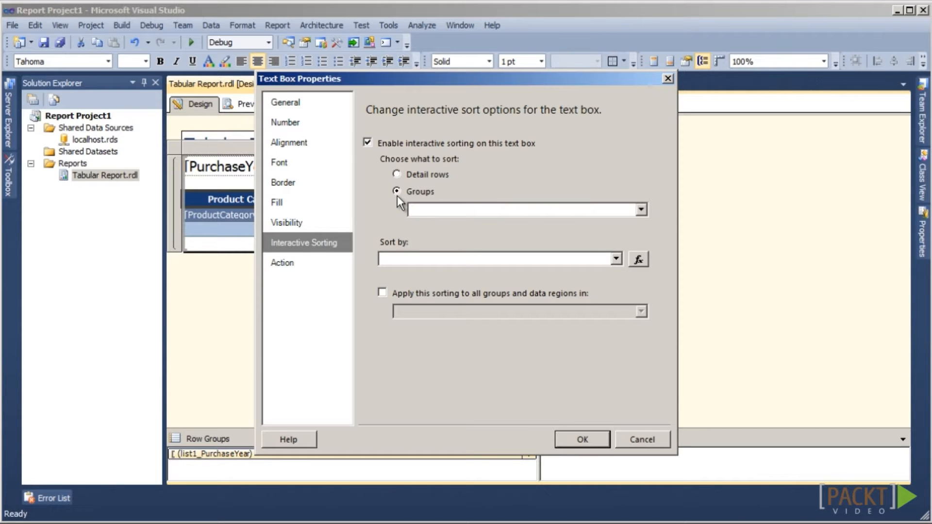
left_click(639, 214)
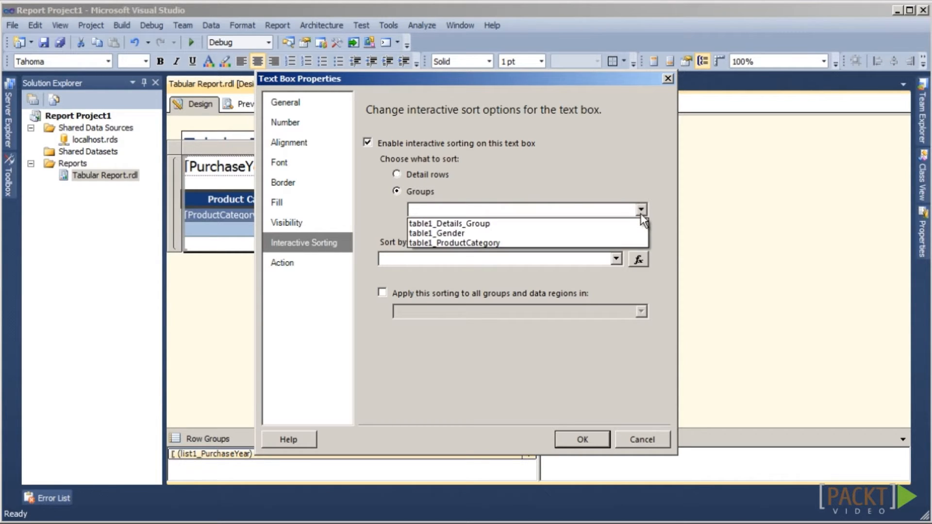
left_click(610, 245)
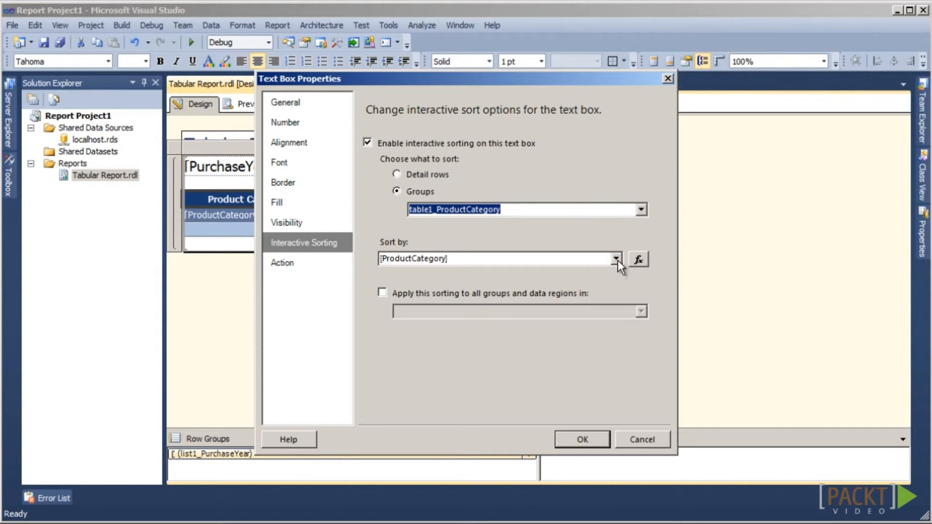
left_click(616, 259)
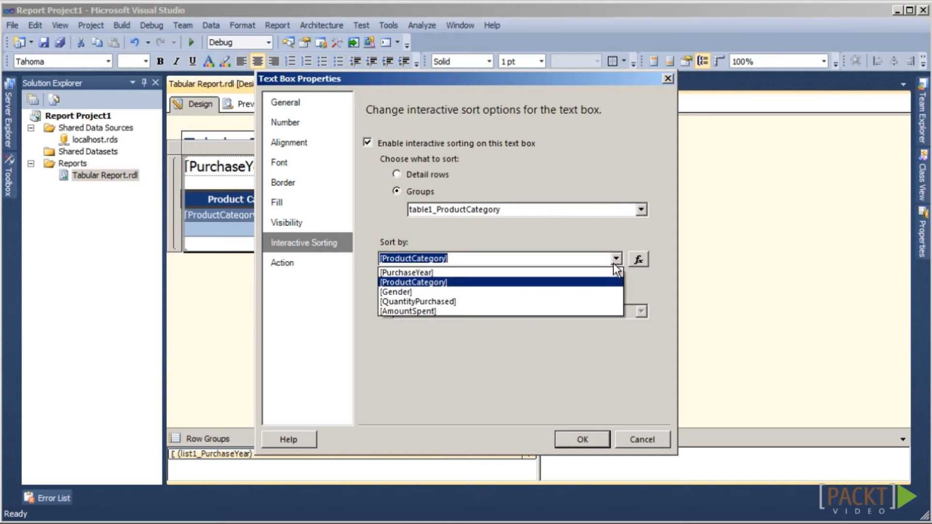
left_click(598, 283)
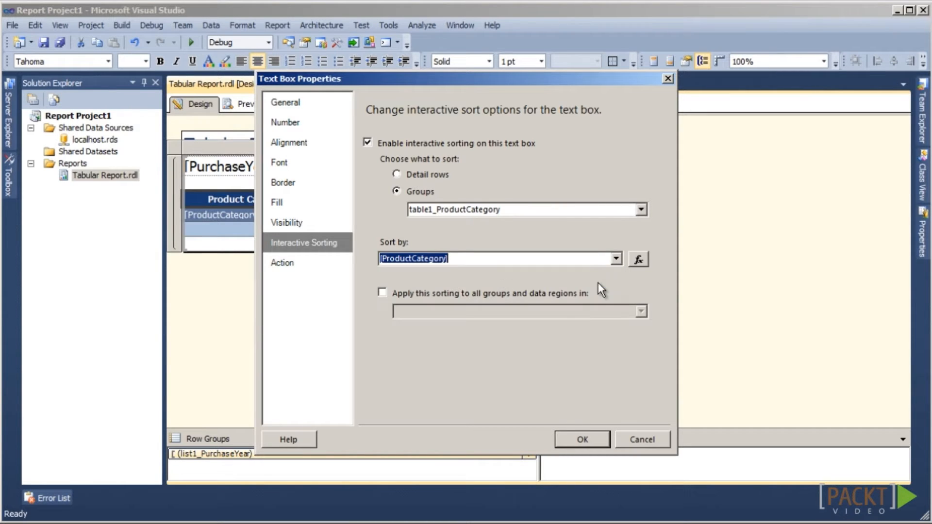
left_click(578, 440)
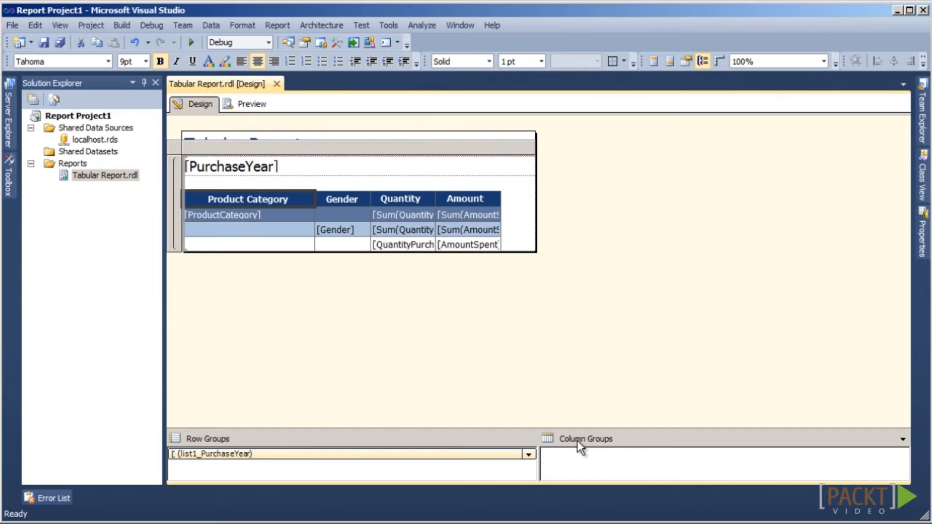
- Preview the report and toggle the Product Category sort order several times to test the interactive sorting
left_click(250, 104)
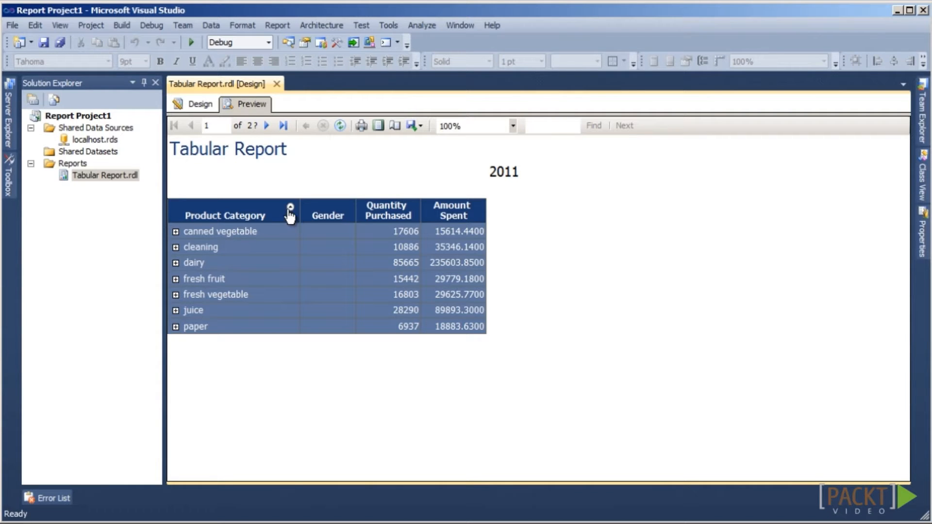
left_click(291, 209)
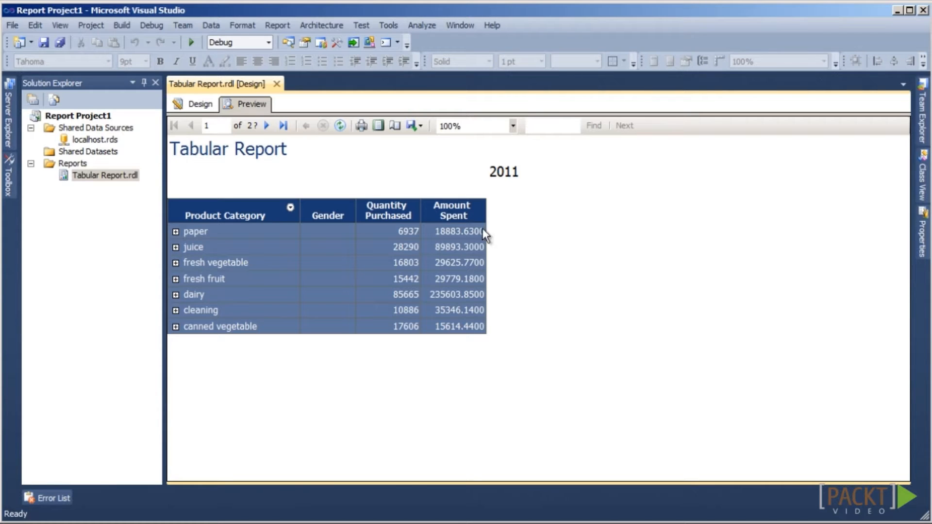
left_click(290, 208)
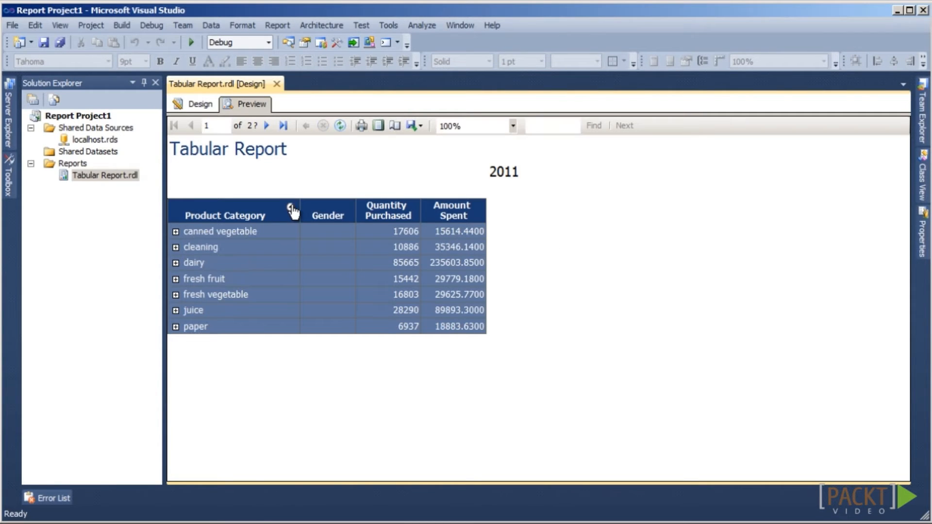
left_click(291, 207)
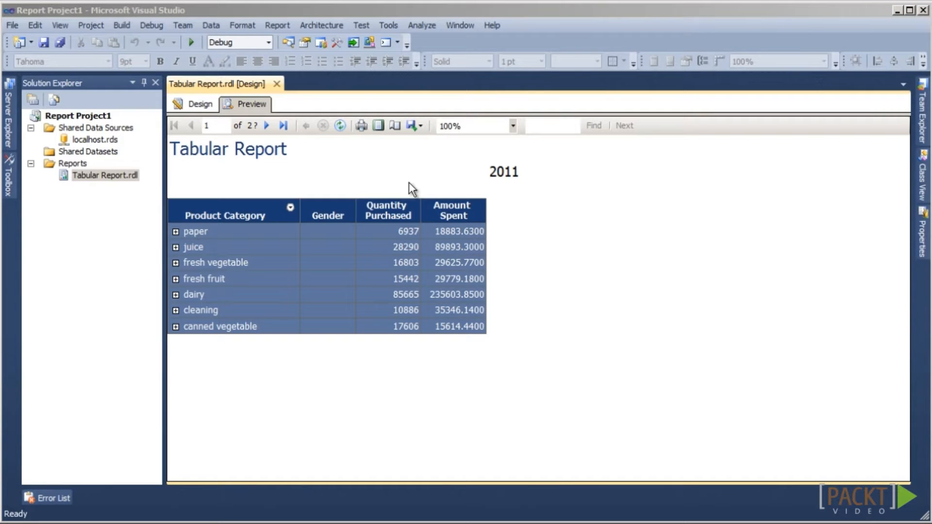
- Return to the report design, show the report data and expand its datasets
left_click(189, 102)
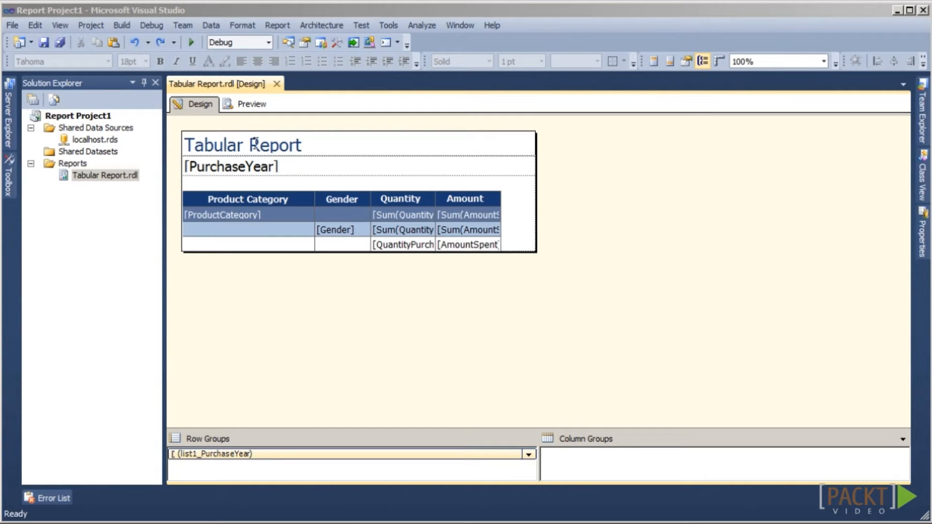
left_click(61, 26)
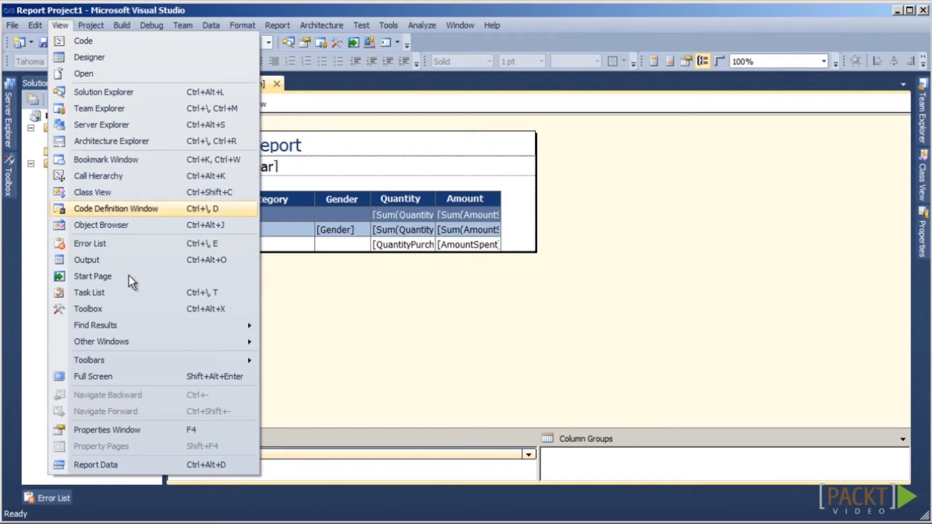
left_click(155, 463)
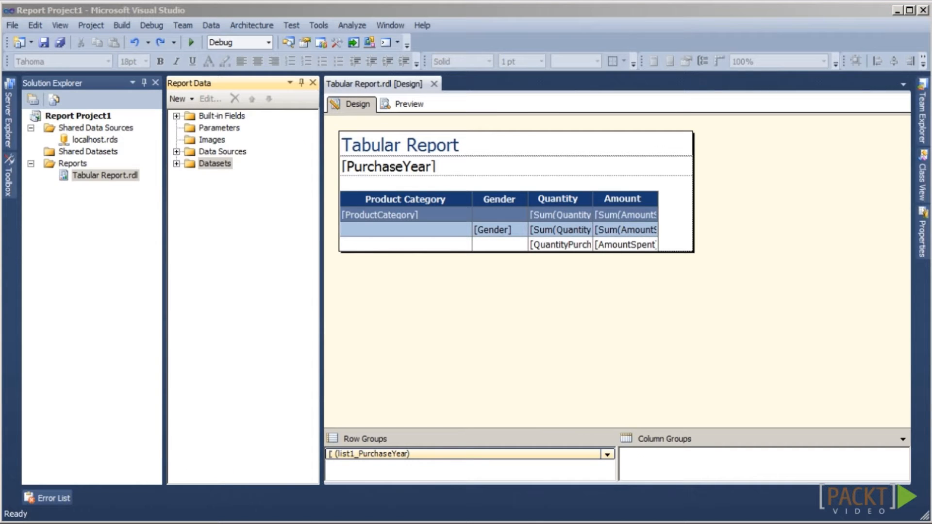
left_click(176, 164)
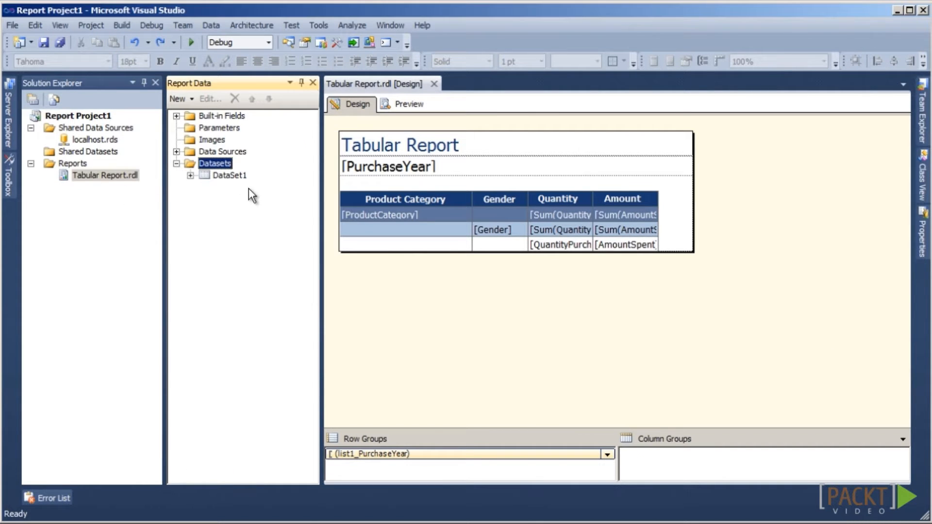
- Add a calculated field named AverageSpentPerItem to DataSet1
left_click(234, 176)
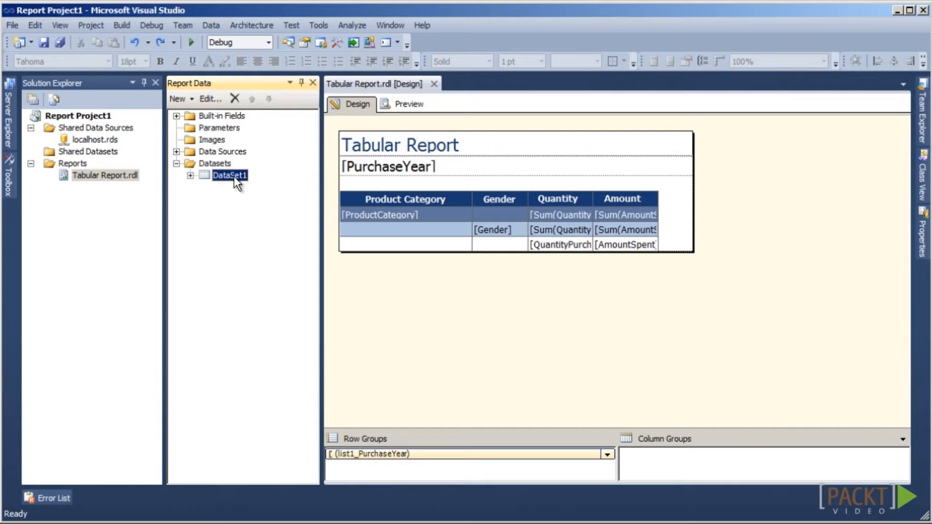
right_click(233, 176)
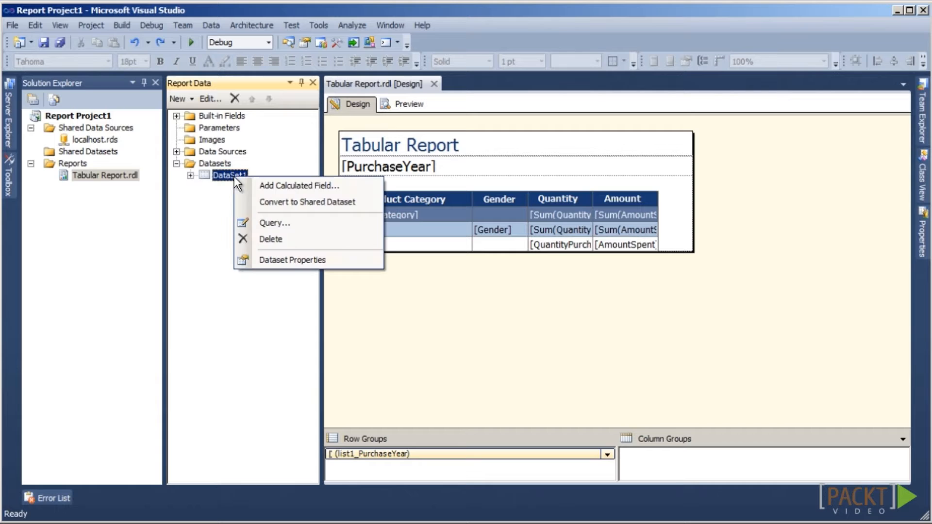
left_click(365, 191)
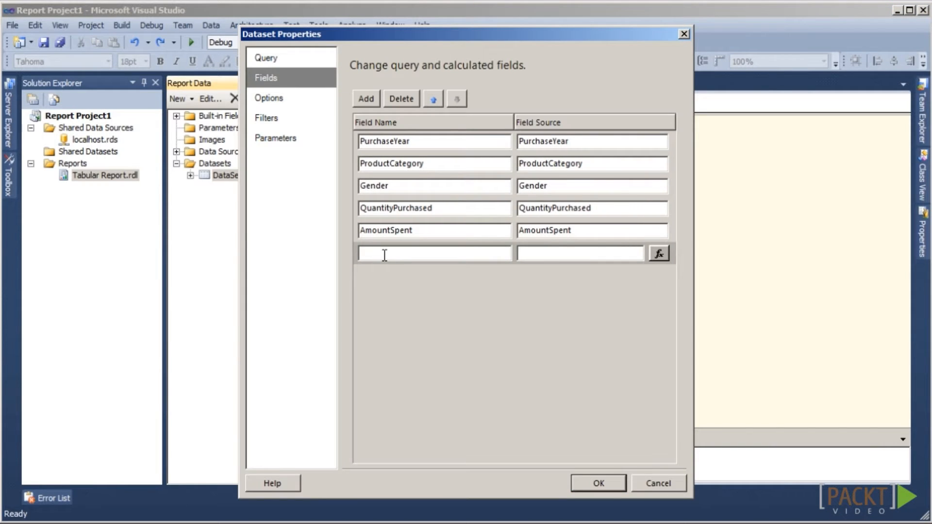
type("AverageSpentPerItem")
- Define the calculated field's expression as =Fields!AmountSpent.Value/Fields!QuantityPurchased.Value and accept the dataset changes
left_click(660, 254)
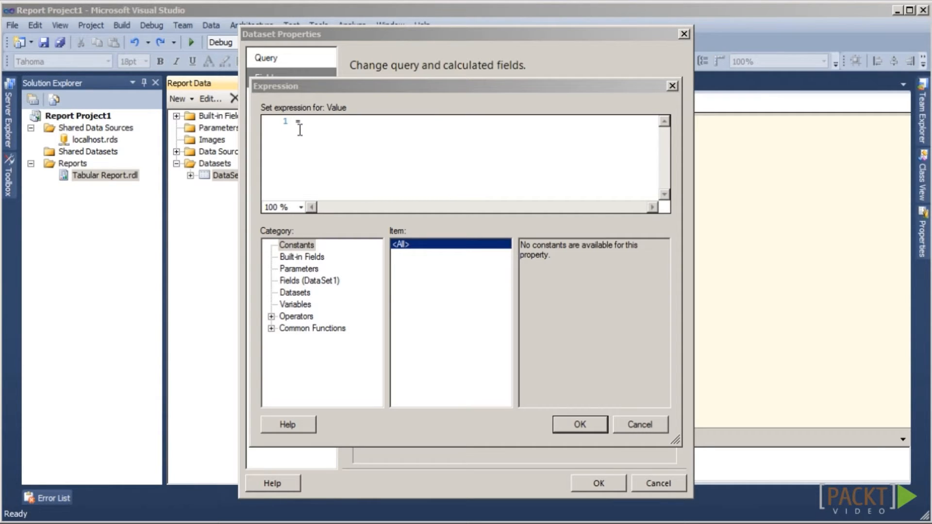
left_click(313, 282)
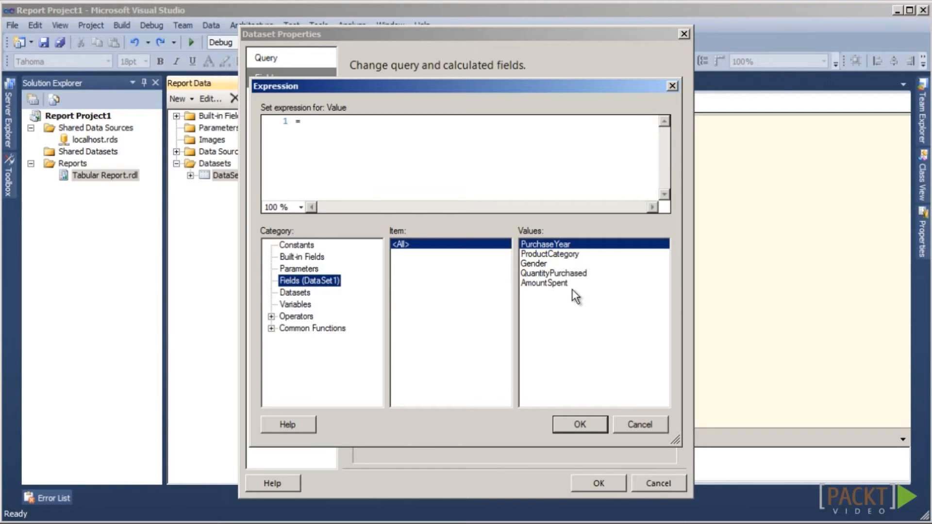
double_click(541, 284)
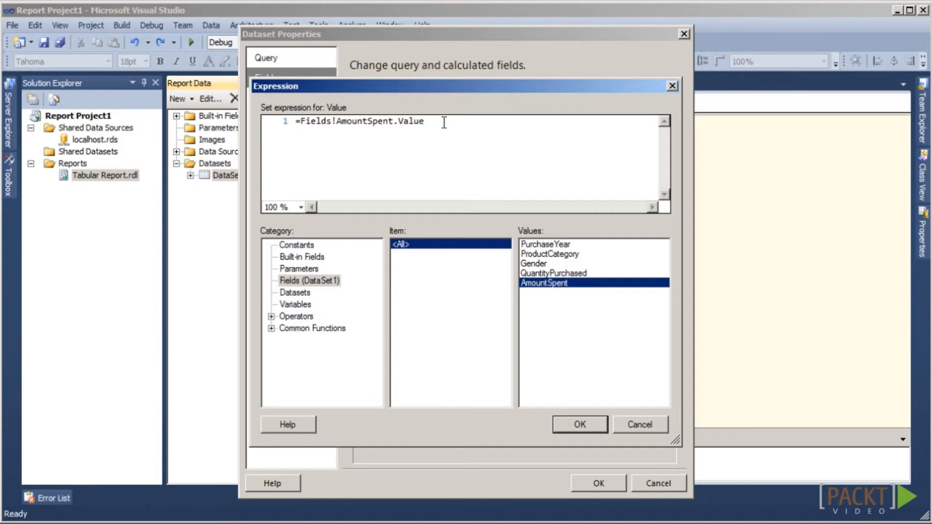
type("/")
double_click(586, 275)
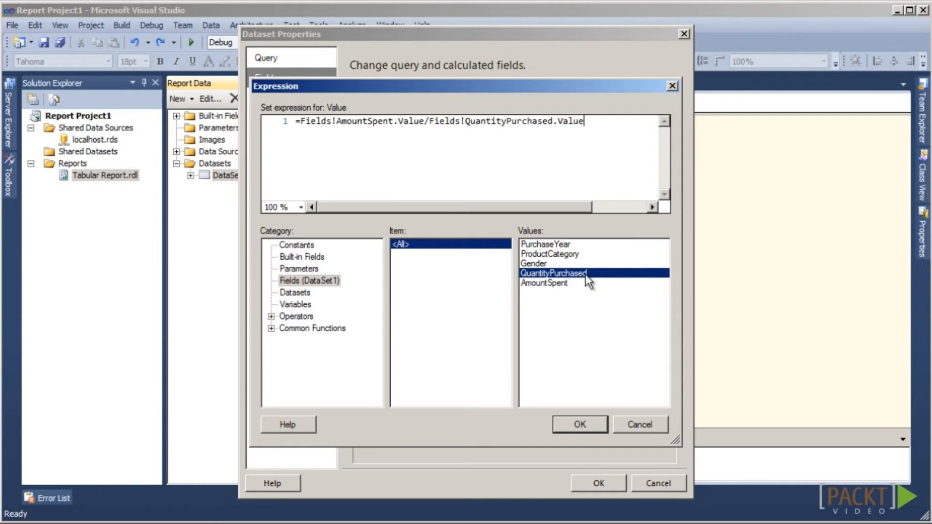
left_click(588, 426)
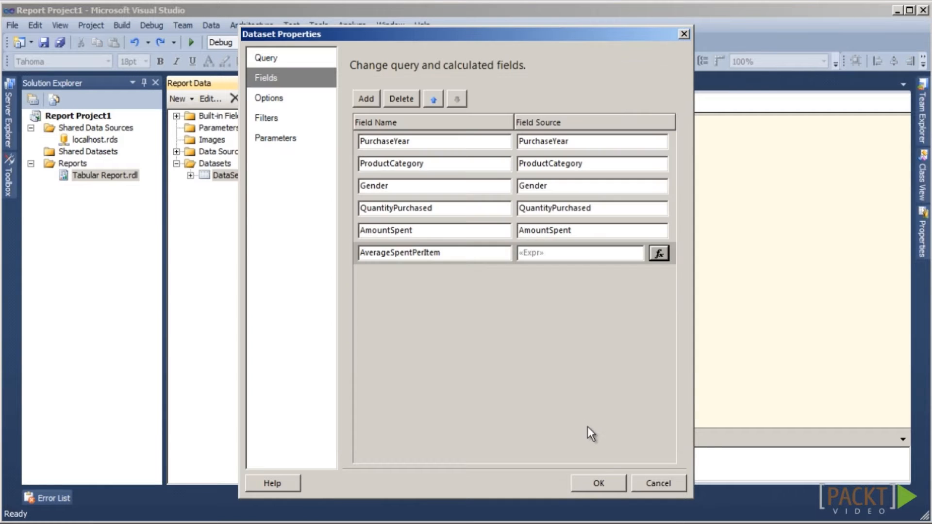
left_click(613, 482)
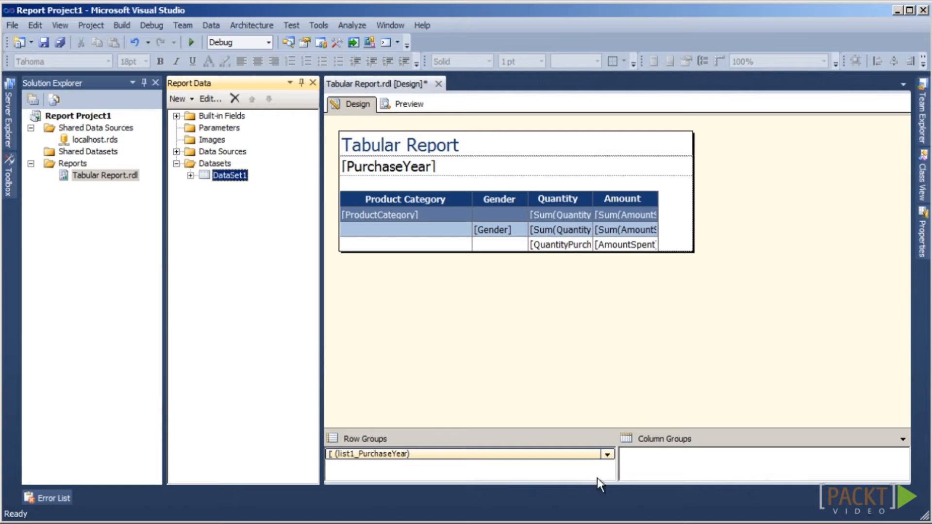
- Expand DataSet1 and add the AverageSpentPerItem field to the table as a new column after Amount Spent
left_click(190, 175)
left_click(290, 247)
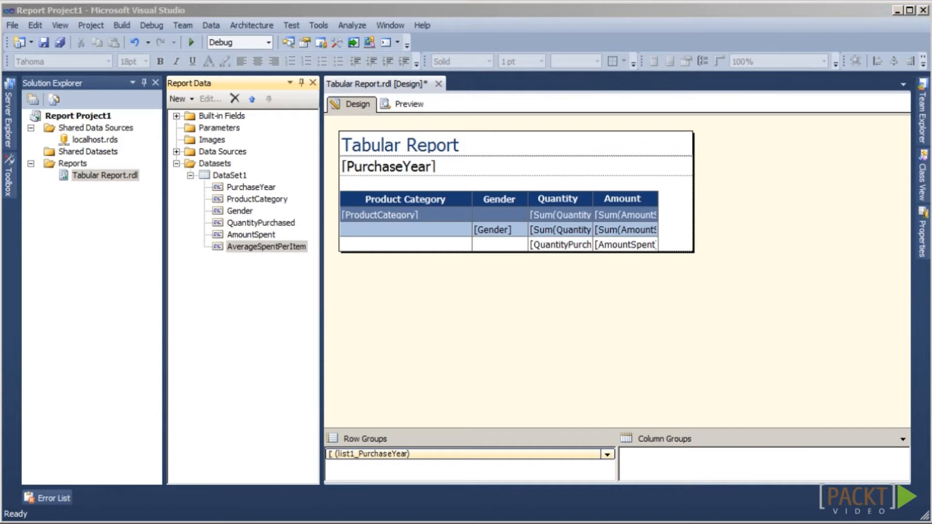
left_click_drag(260, 249, 644, 237)
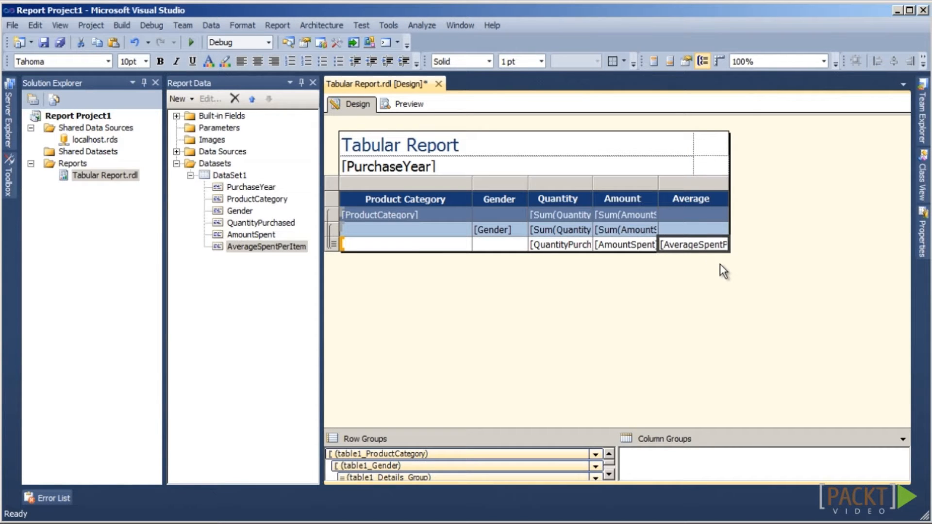
- Copy the [AverageSpentPerItem] detail cell into the Gender row of the same column and preview the report with canned vegetable expanded
right_click(704, 247)
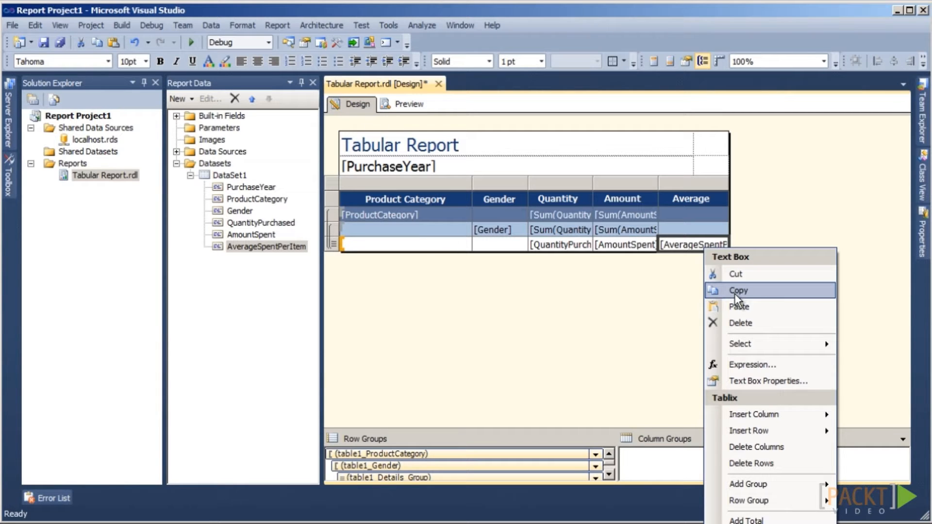
left_click(760, 297)
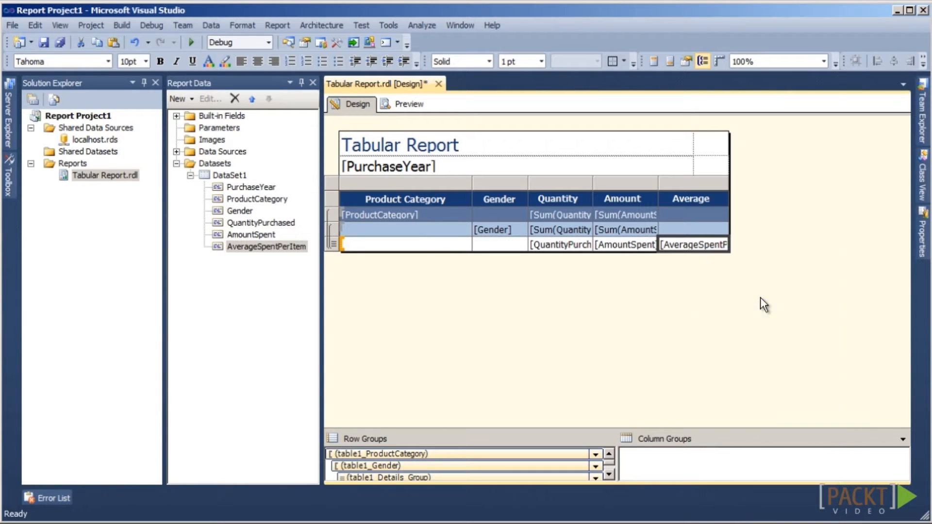
right_click(685, 232)
left_click(713, 291)
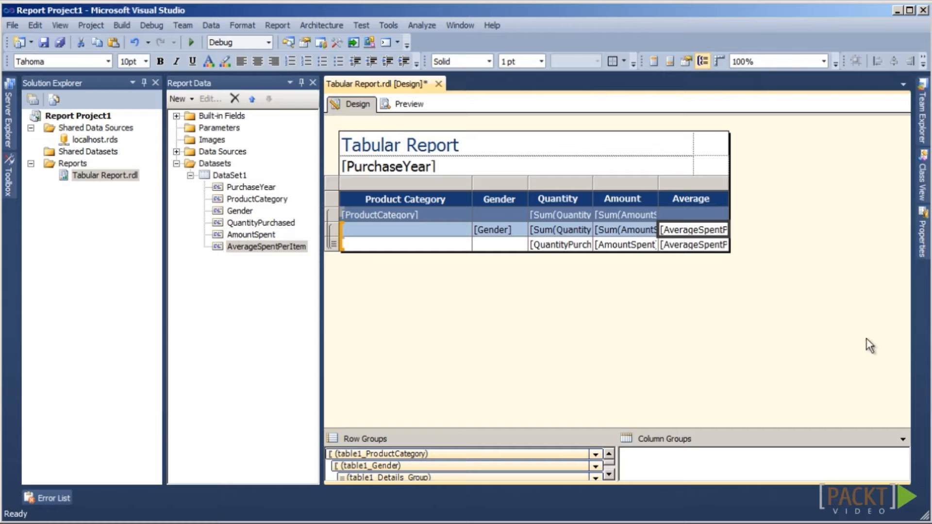
left_click(403, 106)
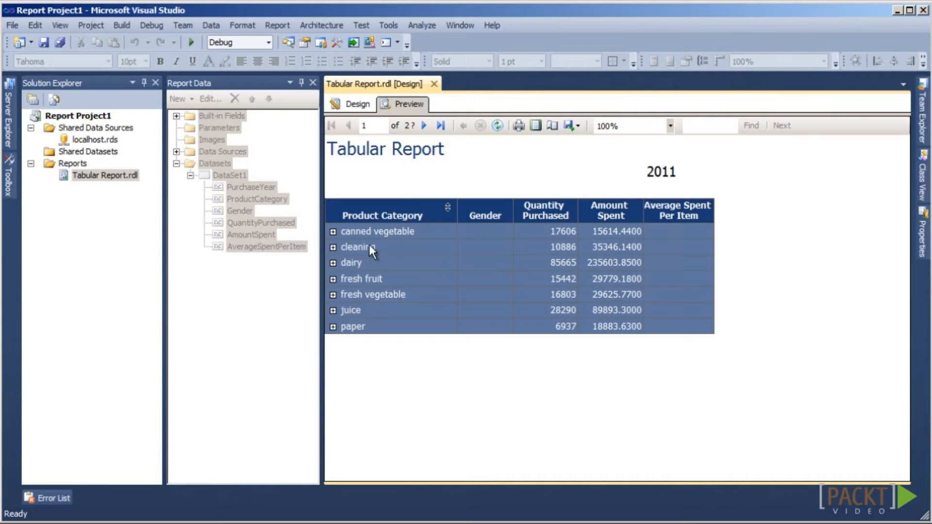
left_click(333, 231)
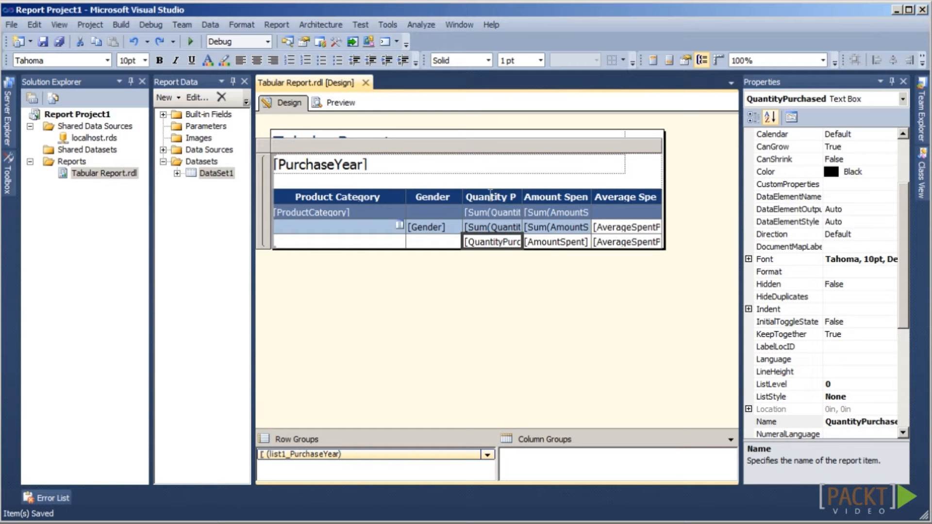
- Format the [QuantityPurchased] detail cell as a number with 0 decimal places and a 1000 separator
left_click(555, 251)
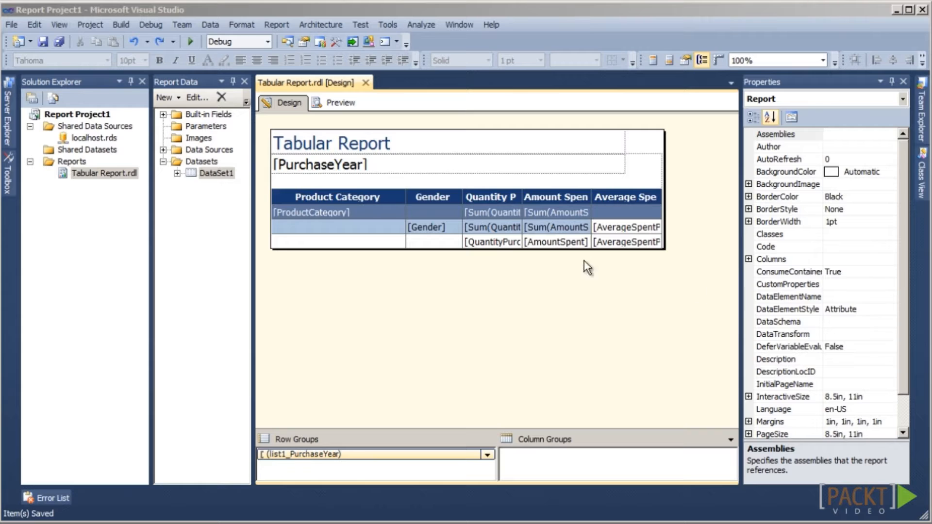
left_click(513, 253)
right_click(513, 252)
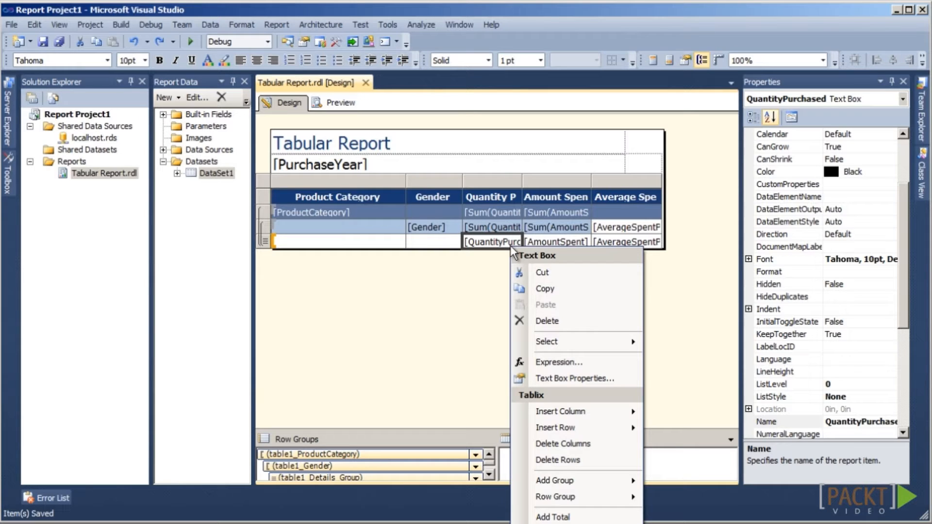
left_click(577, 377)
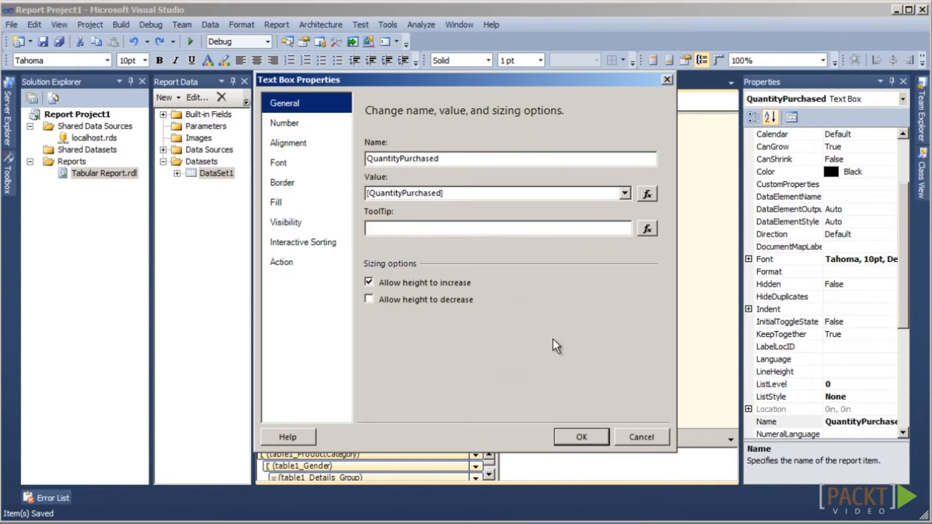
left_click(313, 124)
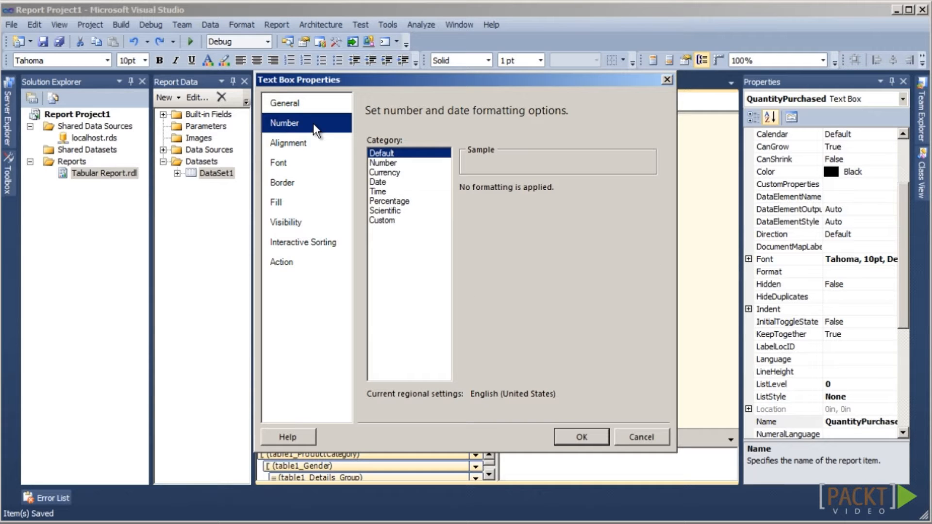
left_click(389, 164)
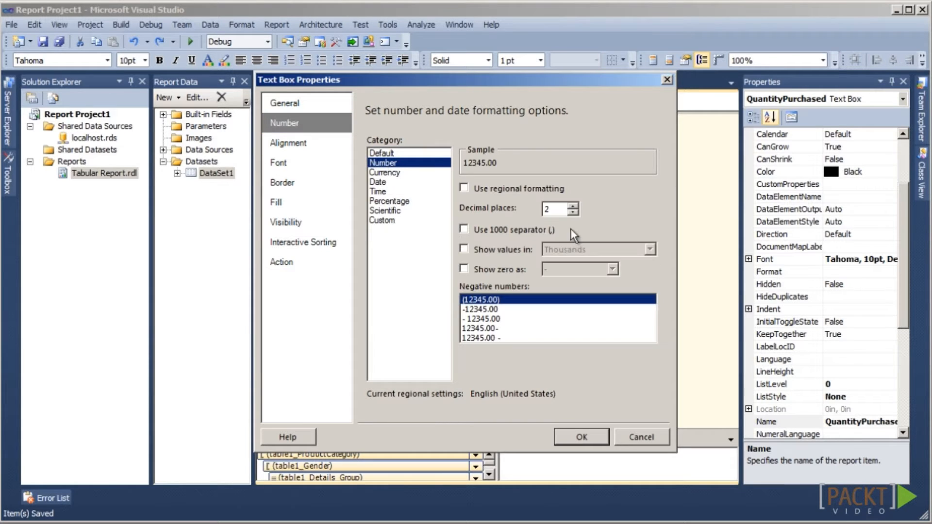
left_click(573, 212)
left_click(572, 213)
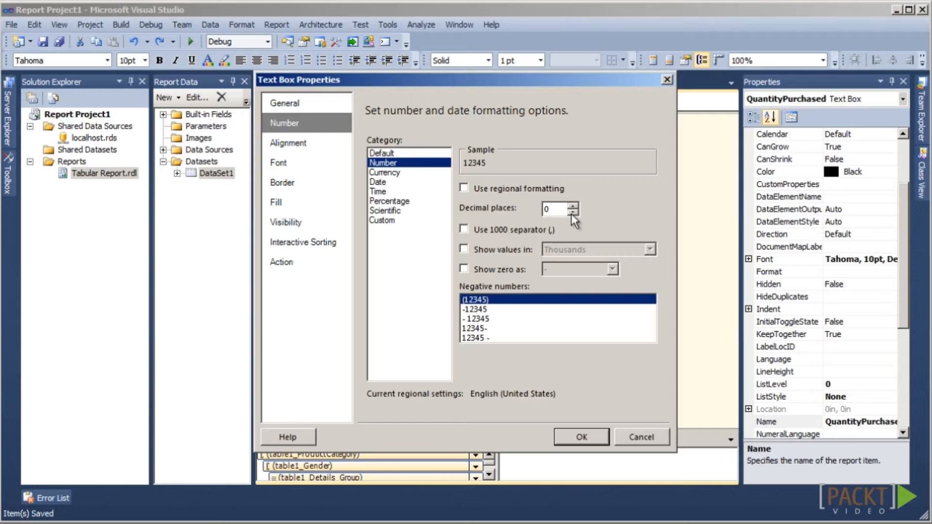
left_click(464, 230)
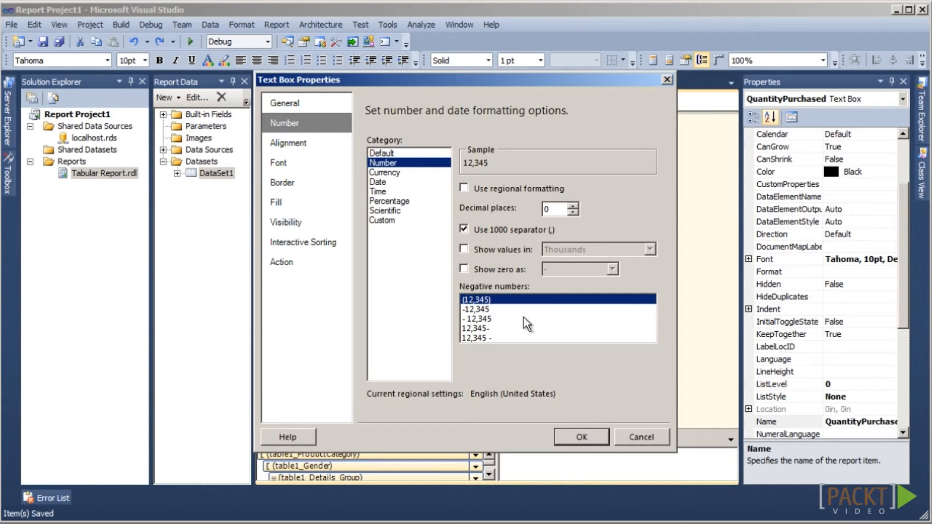
left_click(580, 433)
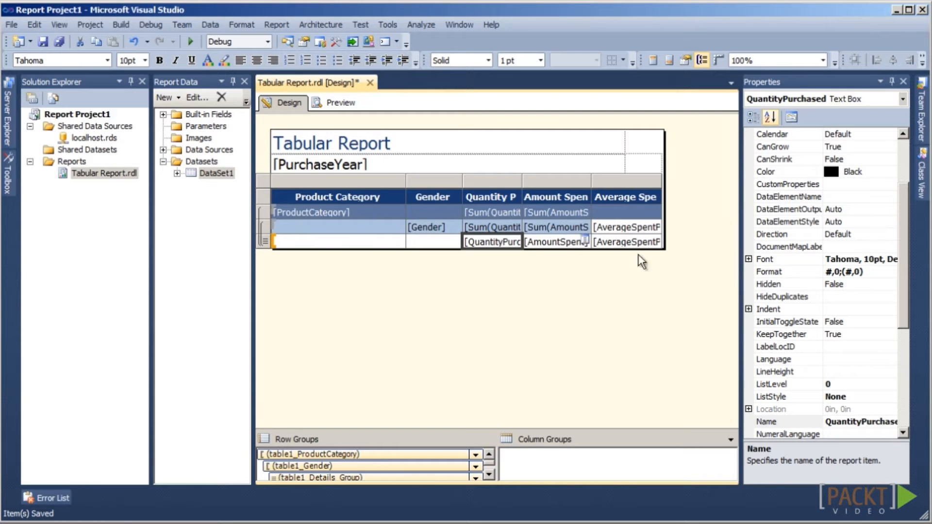
- Format the [AmountSpent] detail cell as US dollar currency with 2 decimal places and a 1000 separator
right_click(577, 244)
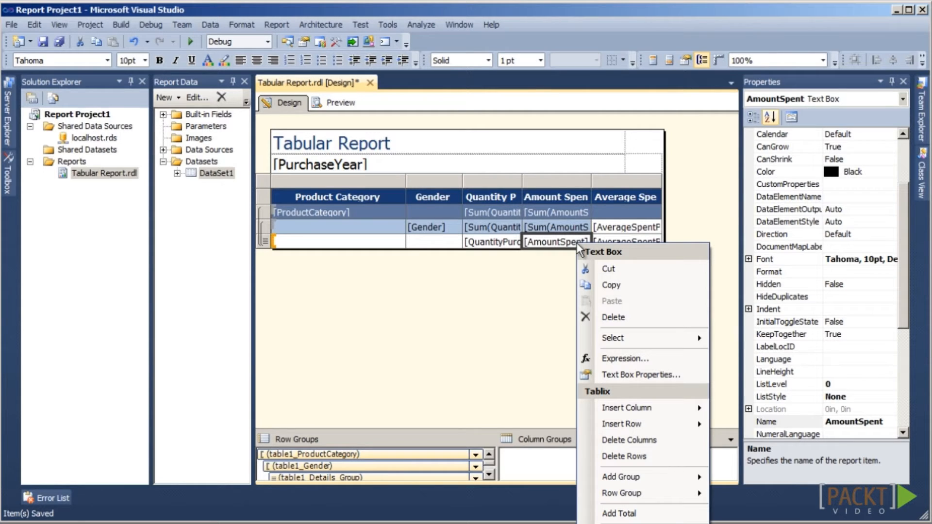
left_click(625, 374)
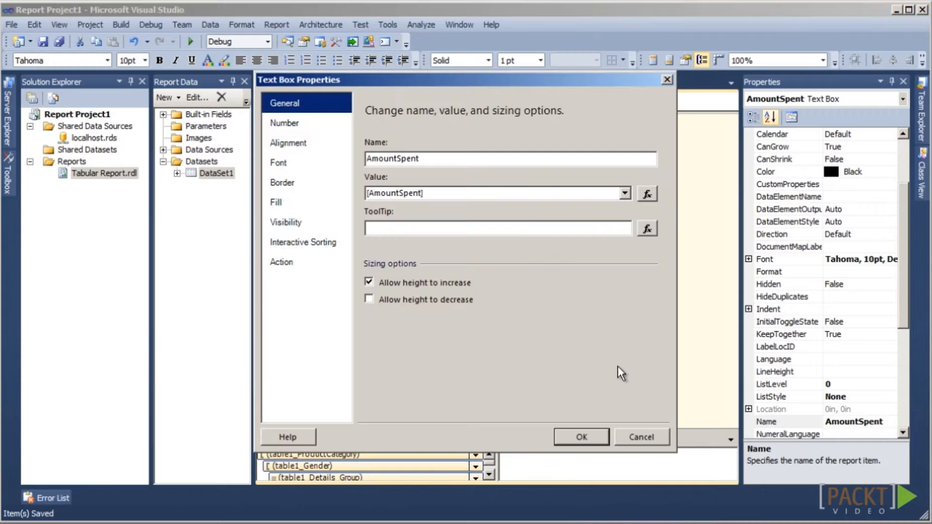
left_click(297, 123)
left_click(384, 172)
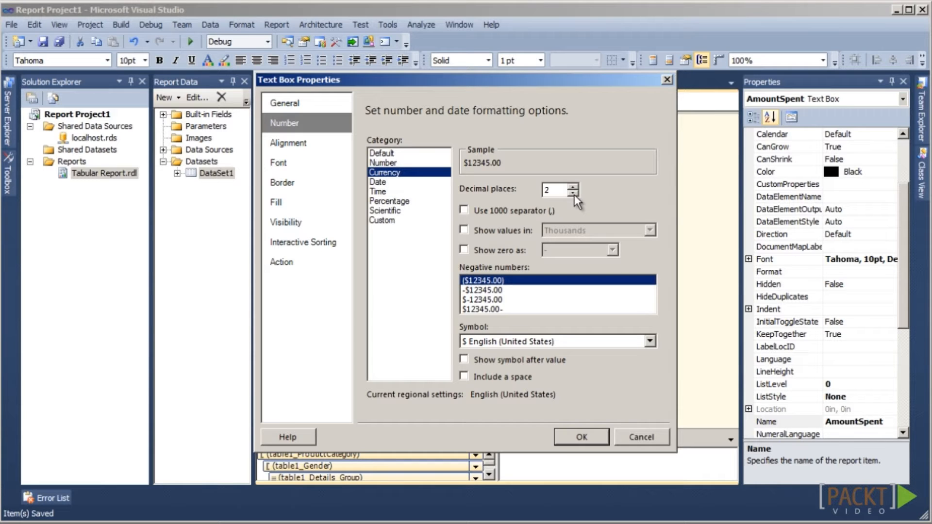
left_click(469, 211)
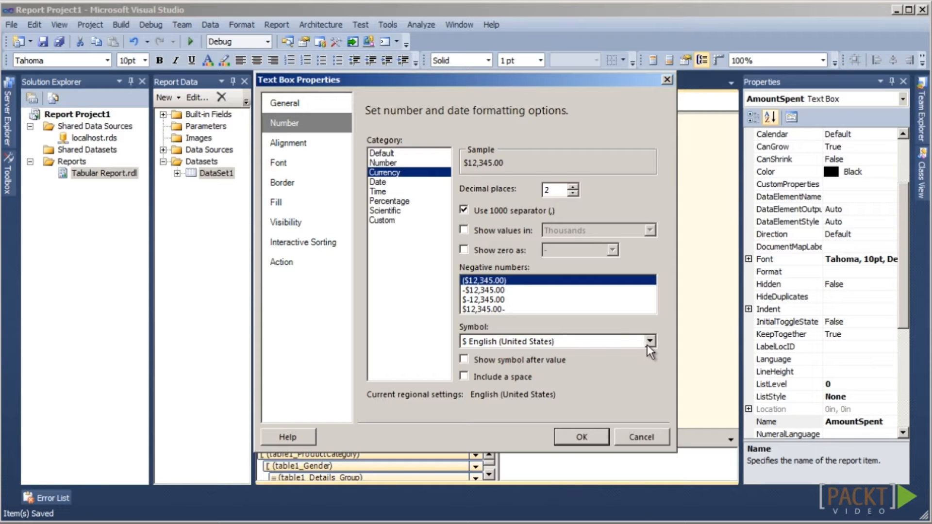
left_click(586, 437)
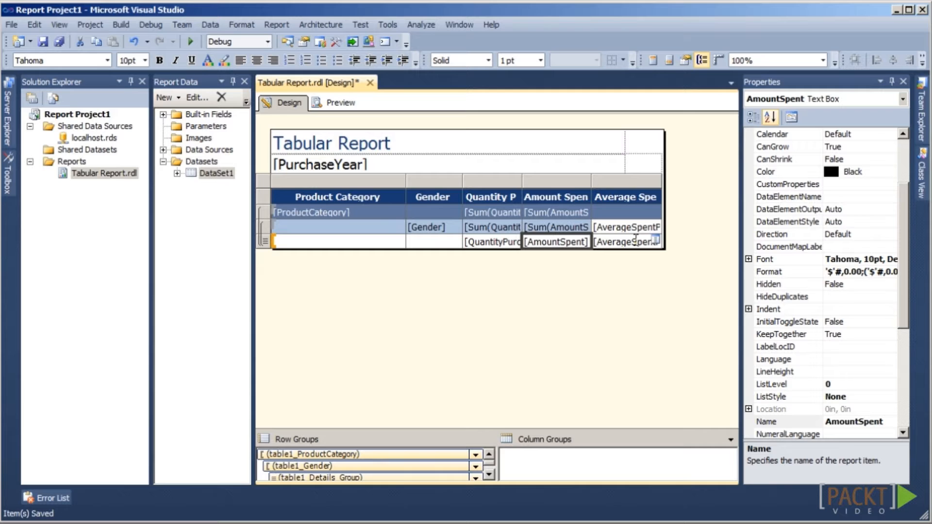
- Preview the report and expand canned vegetable and its F gender group to check the number formatting
left_click(338, 103)
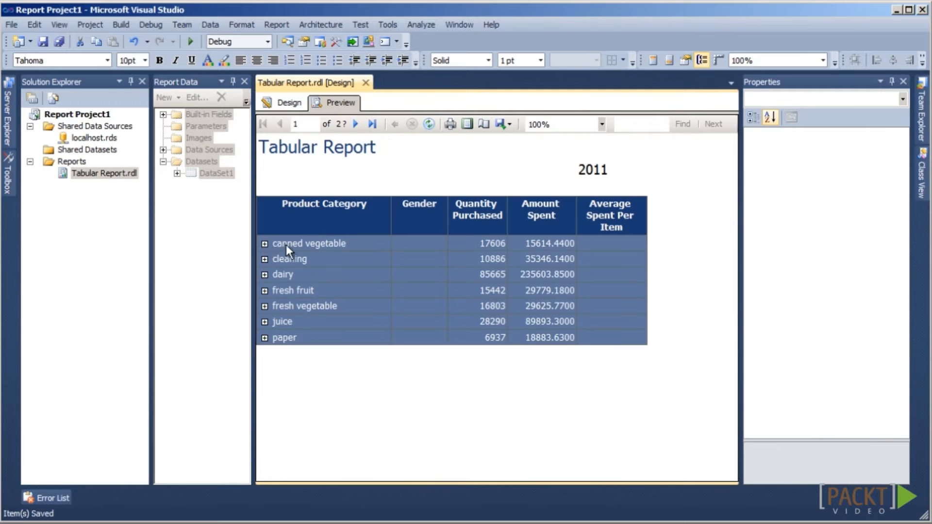
left_click(264, 244)
left_click(398, 260)
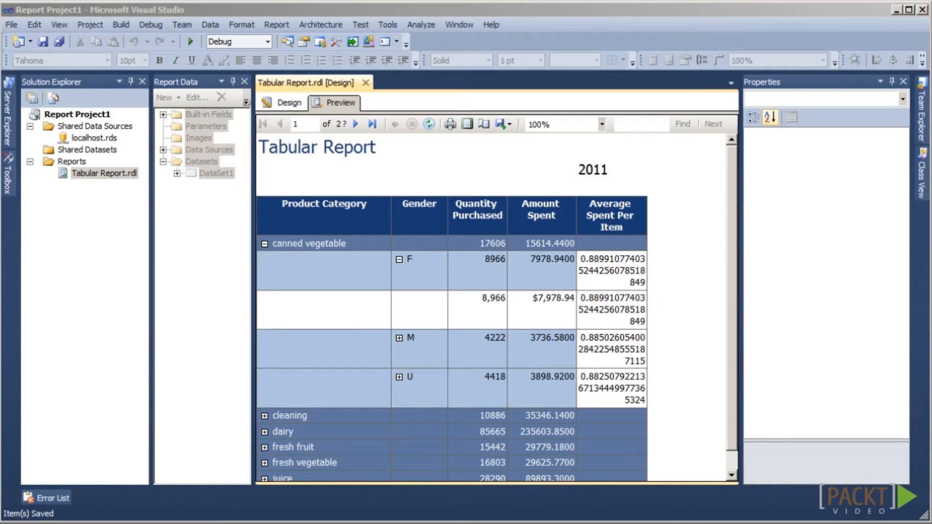
- Fill the Gender row's [AverageSpentPerItem] cell with Light Steel Blue and check its background color among the widened properties
left_click(291, 104)
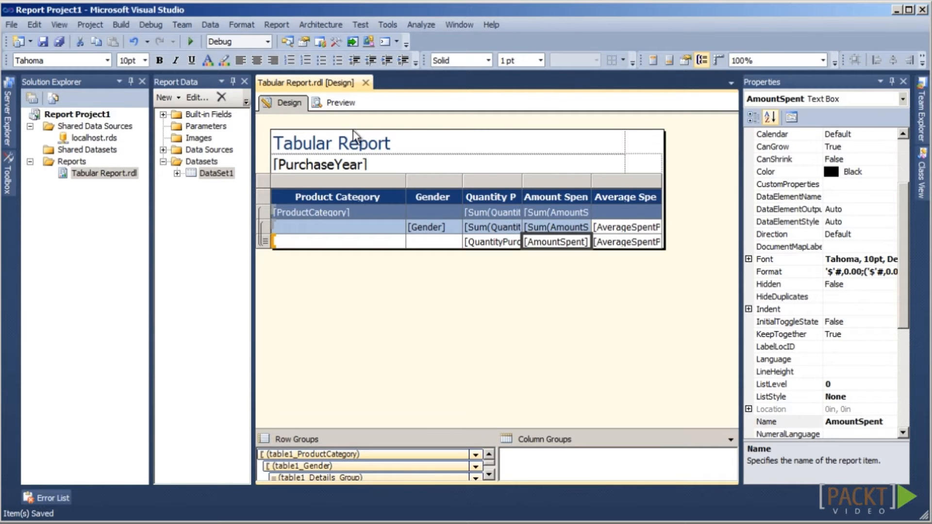
left_click(645, 233)
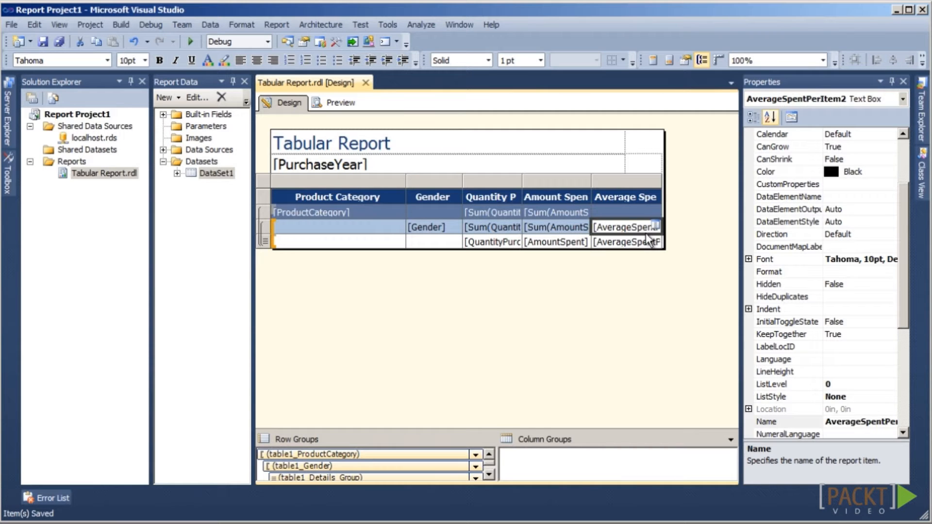
right_click(643, 228)
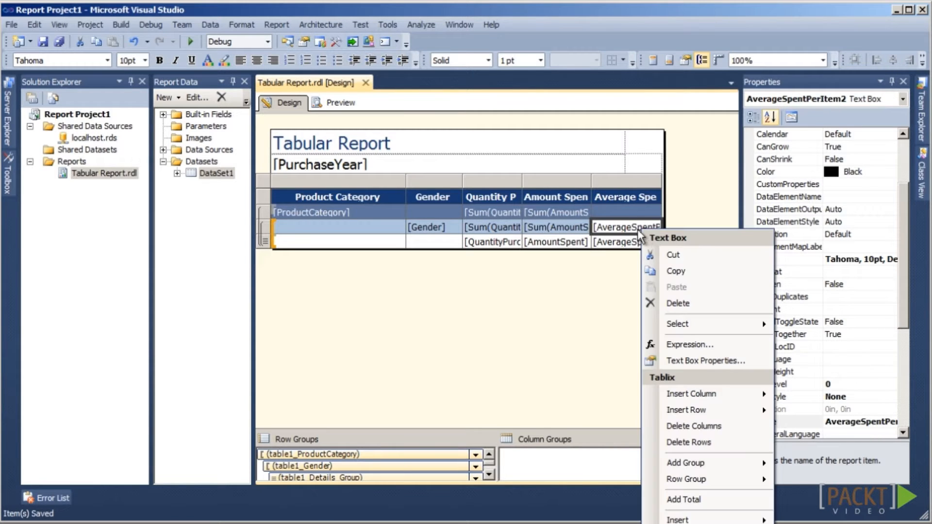
left_click(710, 365)
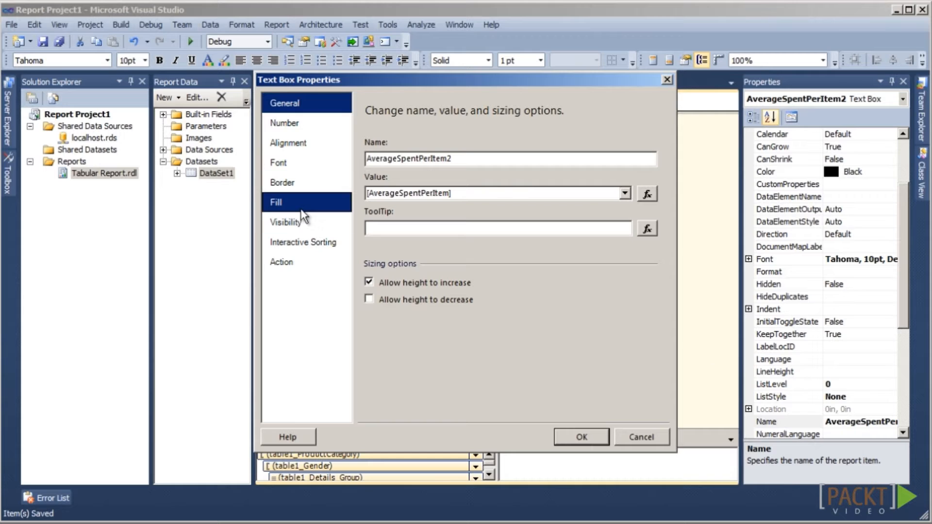
left_click(302, 211)
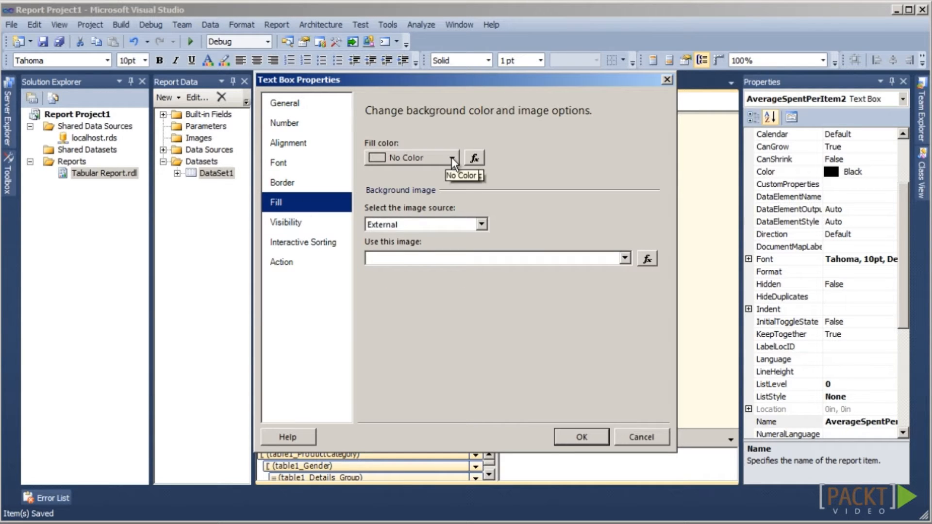
left_click(451, 157)
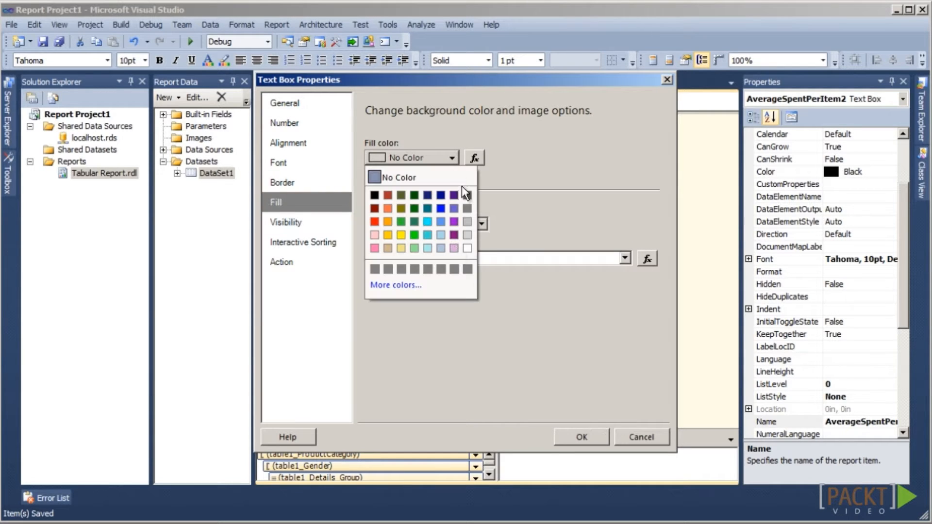
left_click(441, 249)
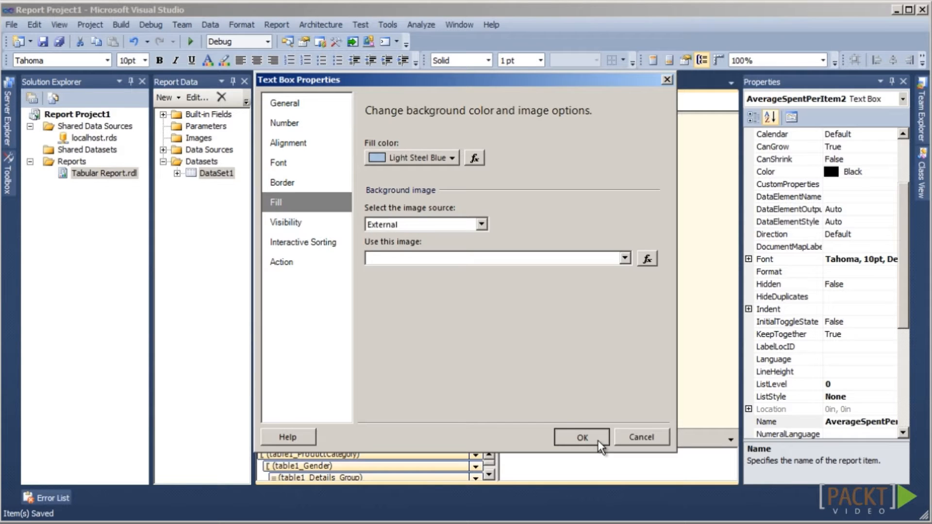
left_click(598, 440)
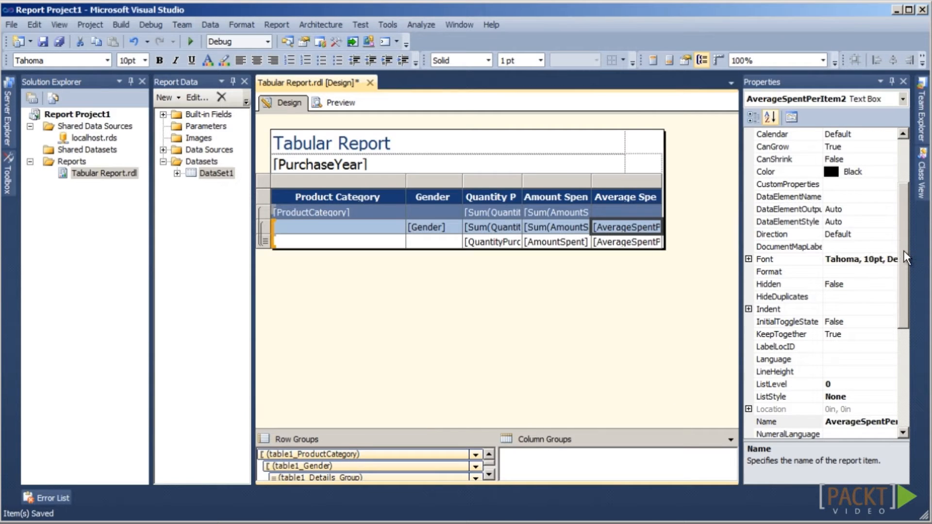
left_click_drag(904, 249, 900, 196)
left_click_drag(740, 151, 721, 151)
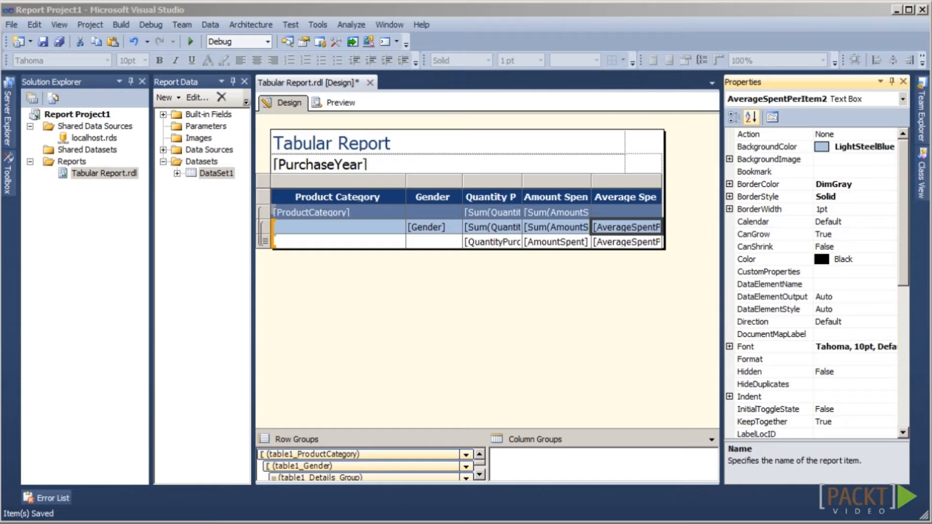
- Start an expression in the ProductCategory row's Average Spent Per Item cell that divides AmountSpent by QuantityPurchased
right_click(641, 215)
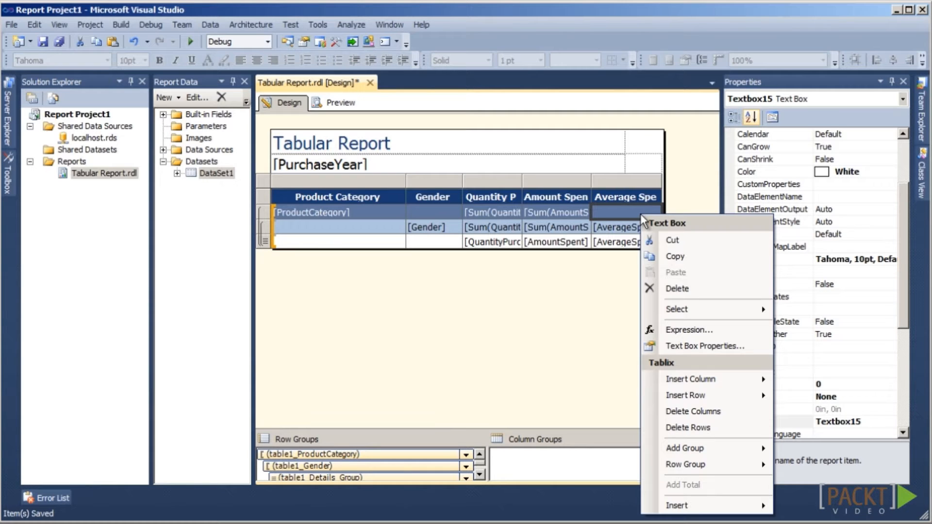
left_click(680, 330)
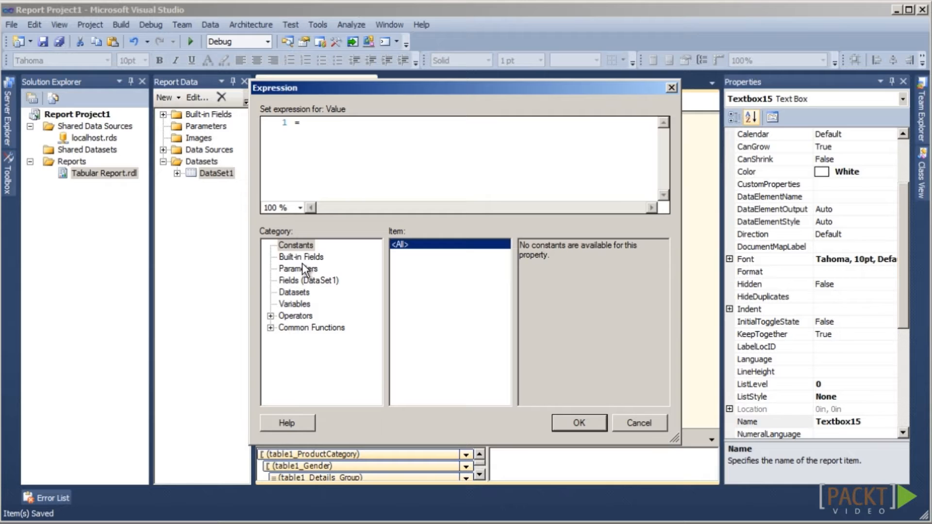
left_click(305, 280)
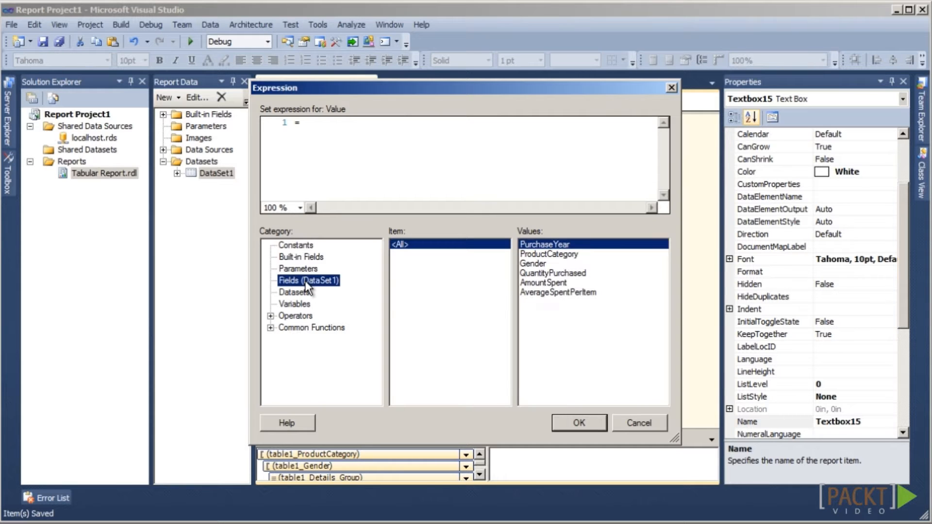
double_click(539, 283)
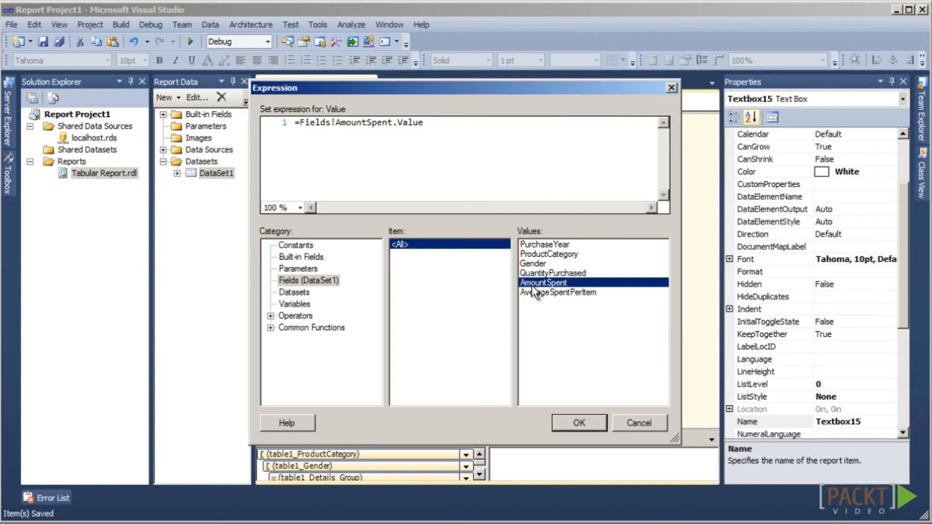
left_click(445, 122)
type("/")
double_click(567, 275)
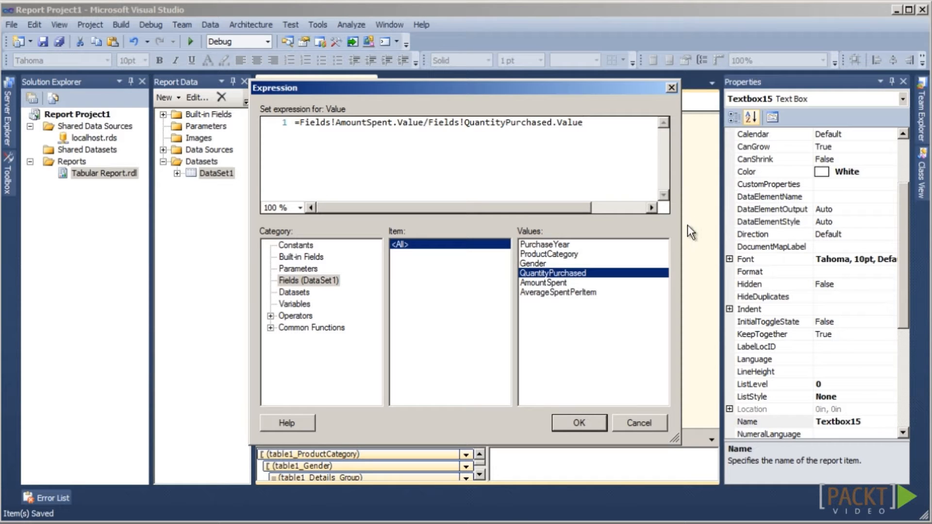
- Wrap both fields in Sum so the expression reads =Sum(Fields!AmountSpent.Value)/Sum(Fields!QuantityPurchased.Value), and apply it
left_click(302, 123)
type("Sum(")
key("ctrl+Right")
key("ctrl+Right")
key("ctrl+Right")
key("ctrl+Right")
key("ctrl+Right")
type(")")
key("Right")
type("Sum(")
key("End")
type(")")
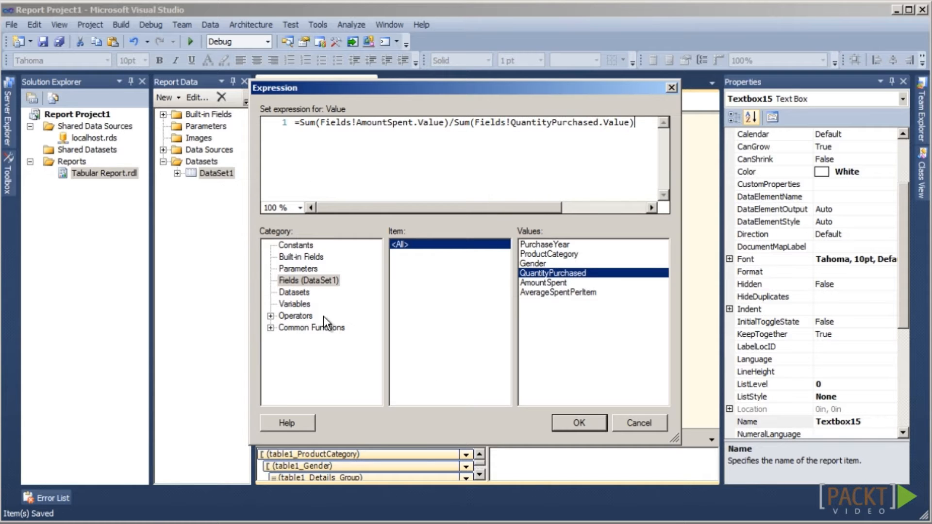
left_click(589, 424)
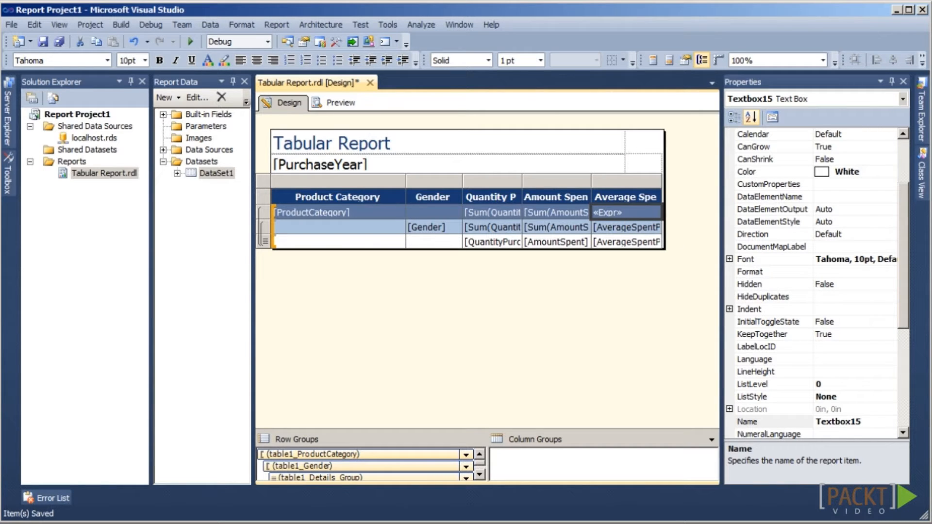
- Preview the report and expand canned vegetable and its F gender group to check the category averages
left_click(337, 101)
left_click(264, 243)
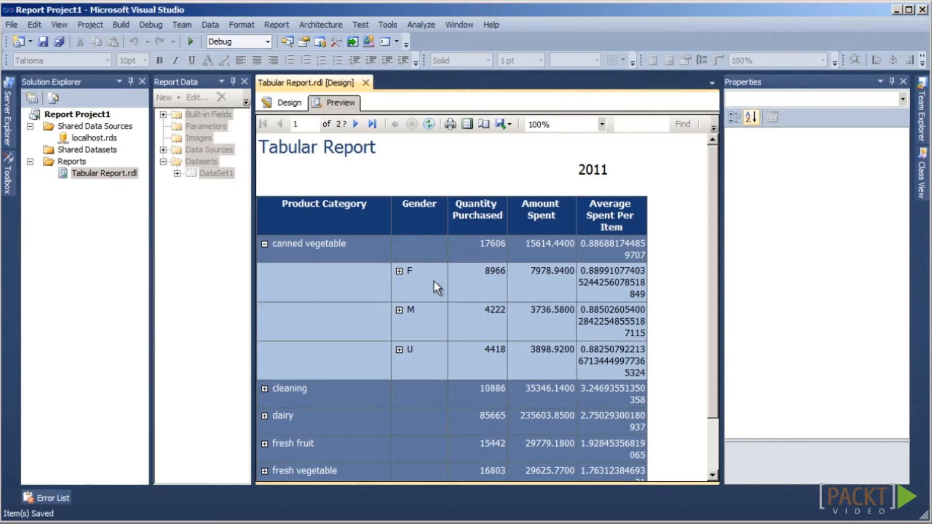
left_click(399, 270)
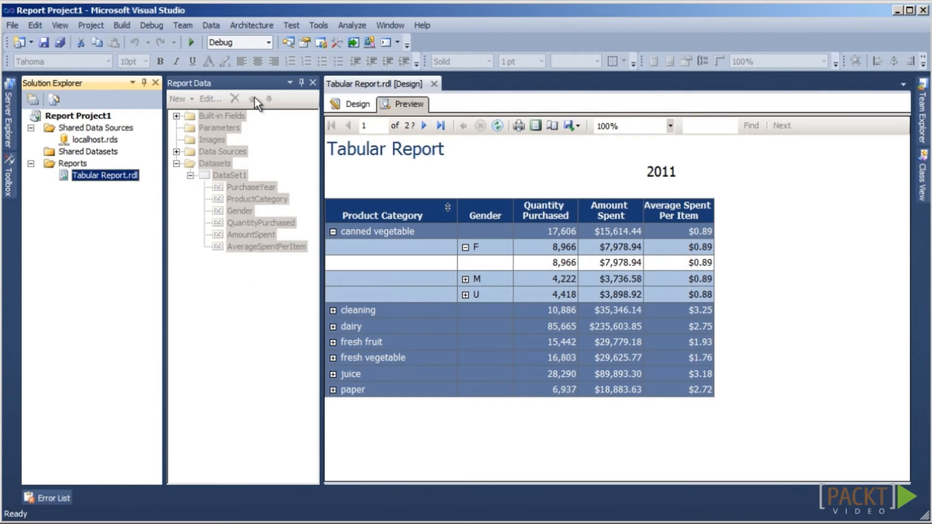
- Deploy Report Project1 to the report server
left_click(120, 25)
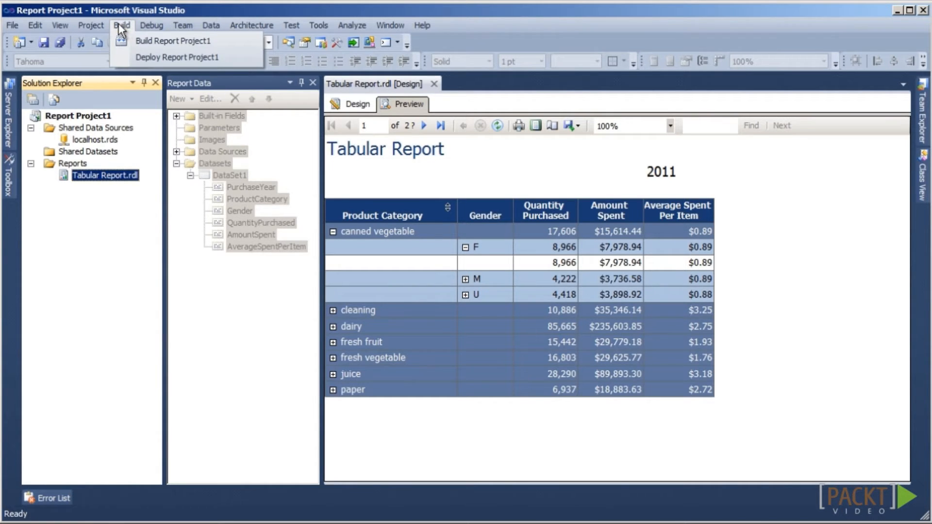
left_click(249, 60)
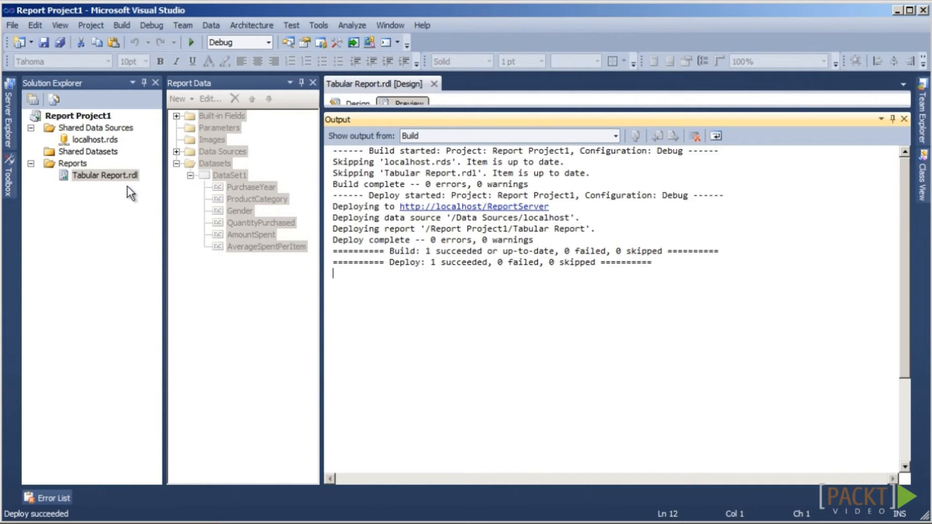
left_click(242, 523)
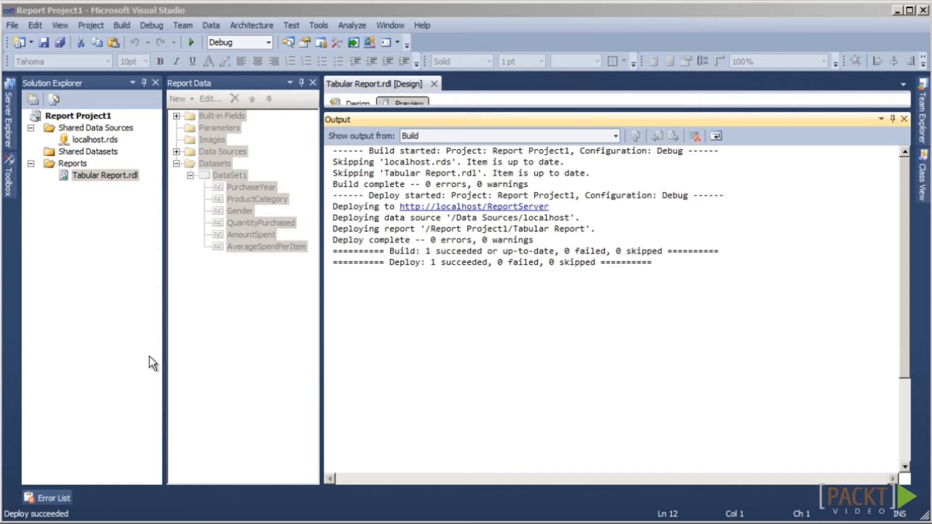
- Deploy Tabular Report.rdl on its own and open the properties of Report Project1
right_click(116, 177)
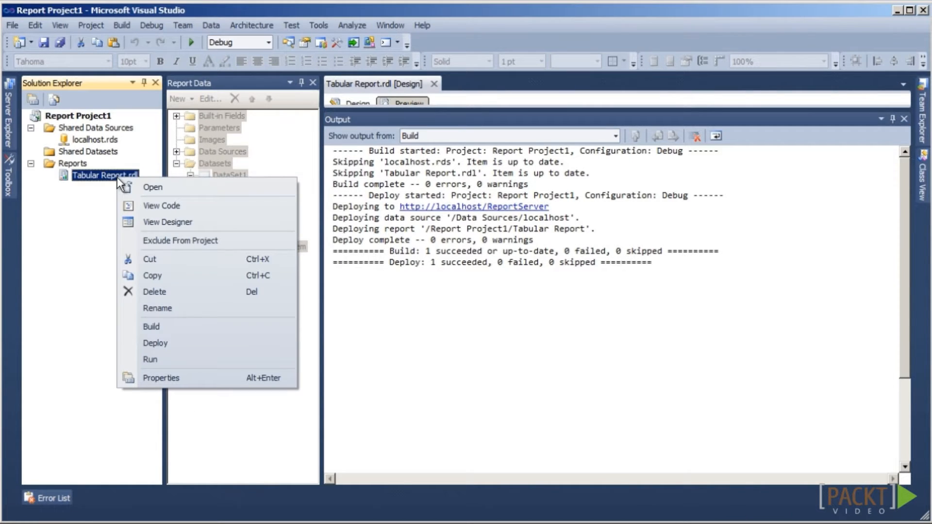
left_click(226, 343)
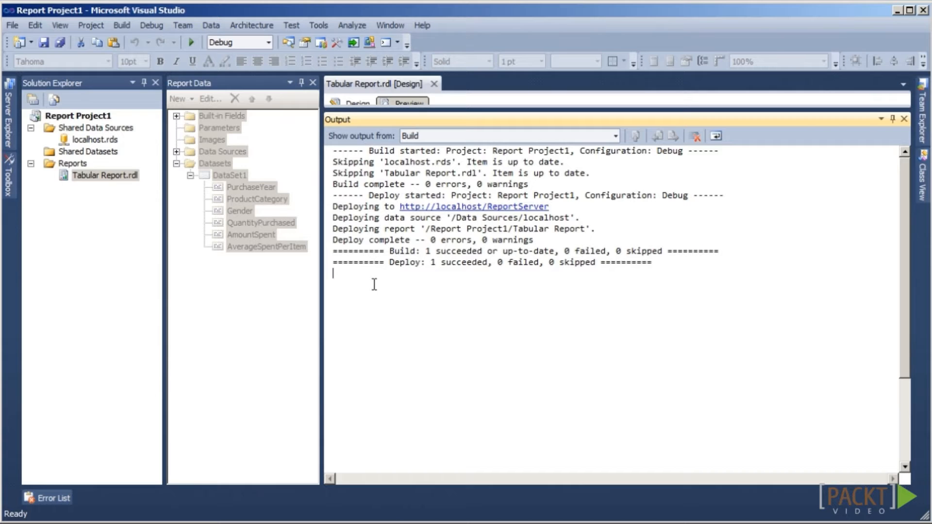
right_click(82, 118)
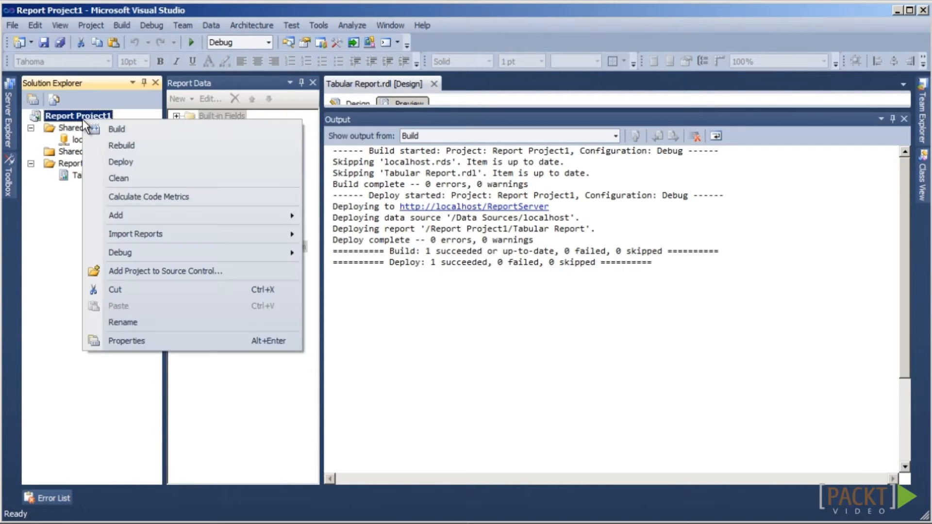
left_click(205, 342)
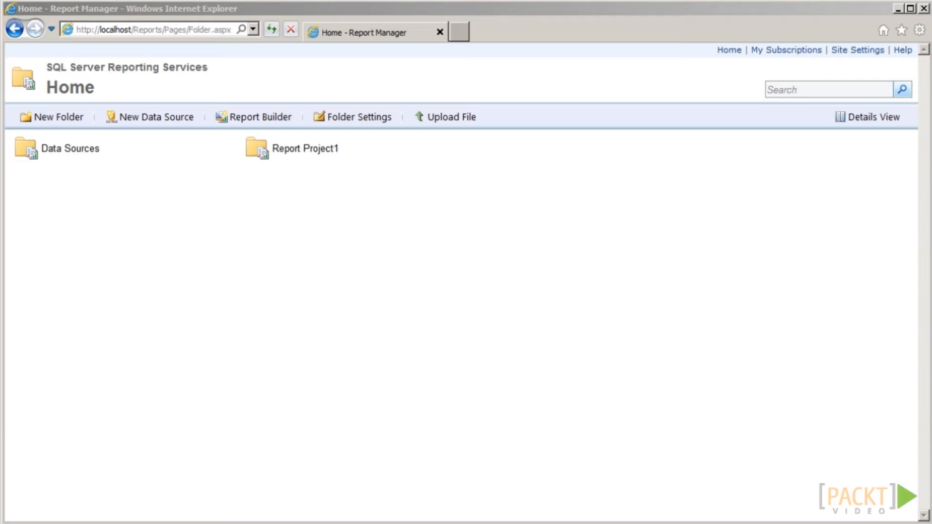
- Switch to Reporting Services Configuration Manager to check the Report Manager URL, and minimize it to return to Report Manager
key("alt+Tab")
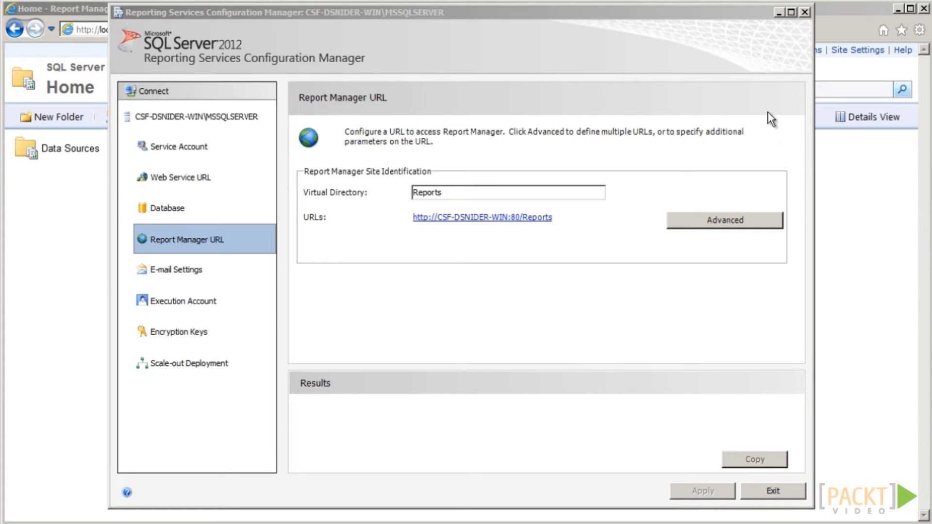
left_click(780, 13)
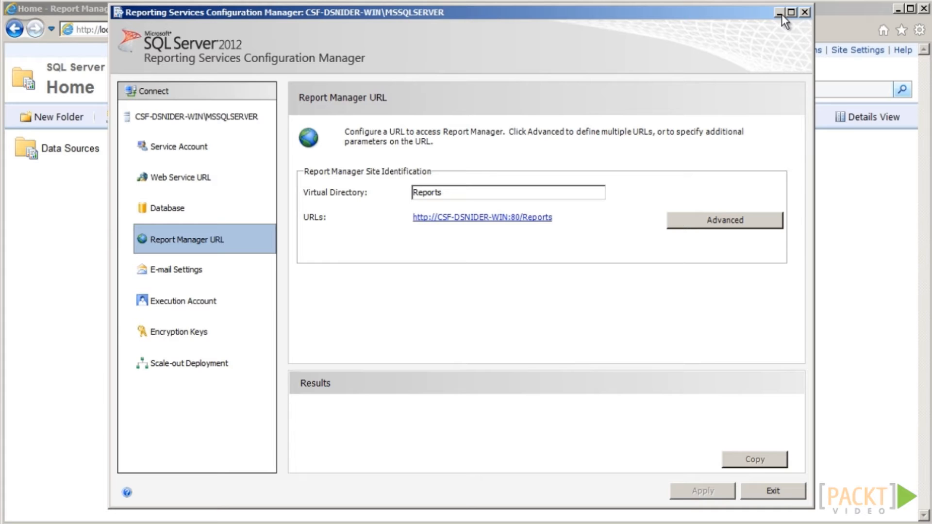
left_click(781, 13)
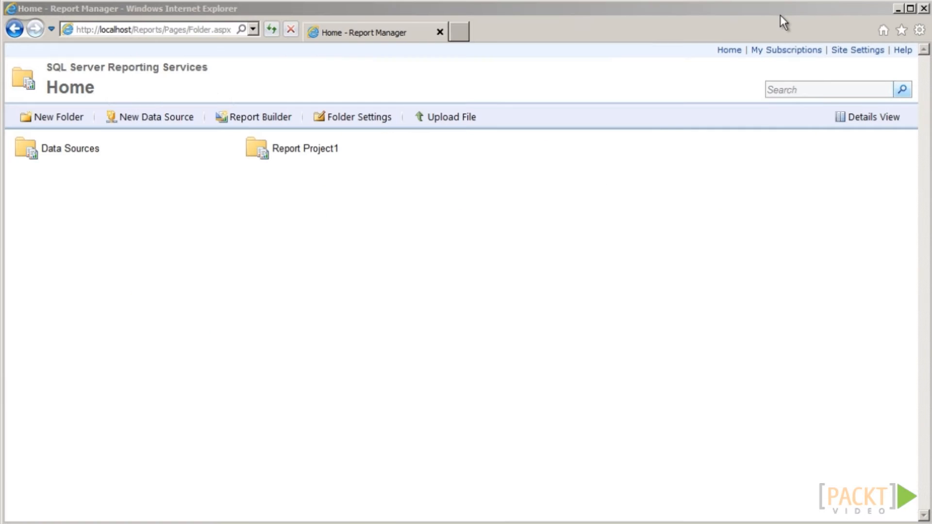
left_click(620, 287)
- Examine the deployed localhost data source in the Data Sources folder and return to the Report Manager home page
left_click(78, 152)
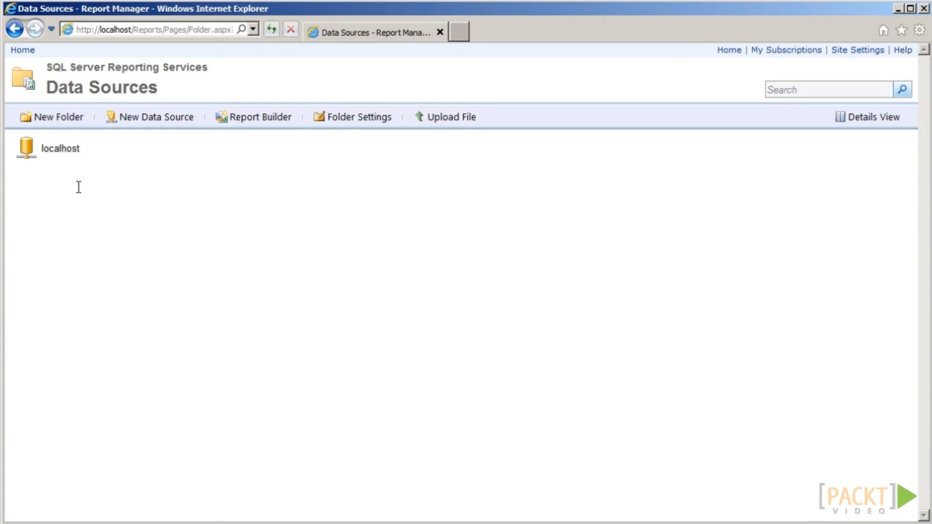
left_click(60, 152)
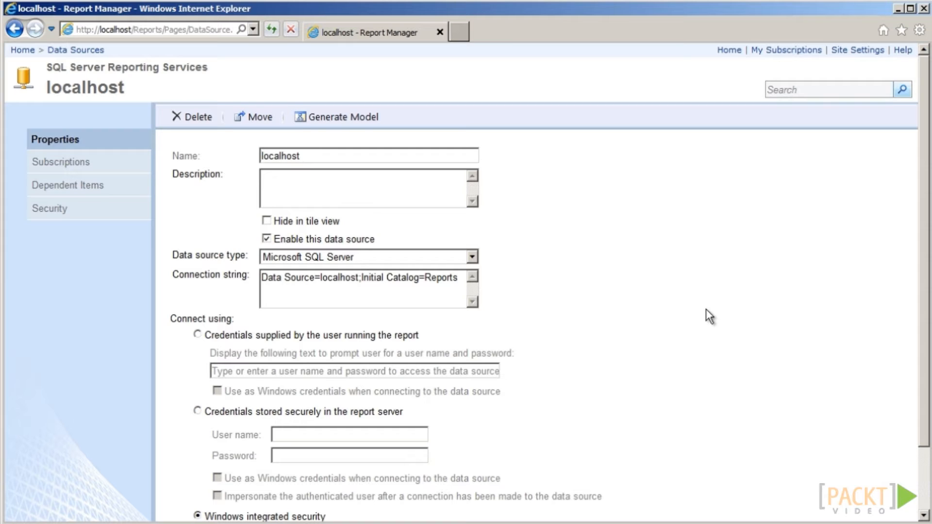
left_click(729, 50)
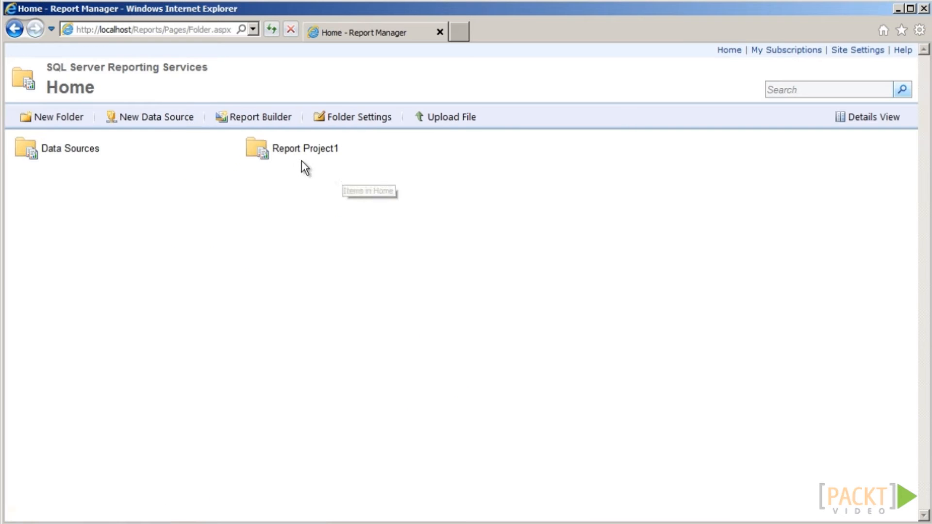
- Run the deployed Tabular Report from the Report Project1 folder and expand the canned vegetable category
left_click(297, 152)
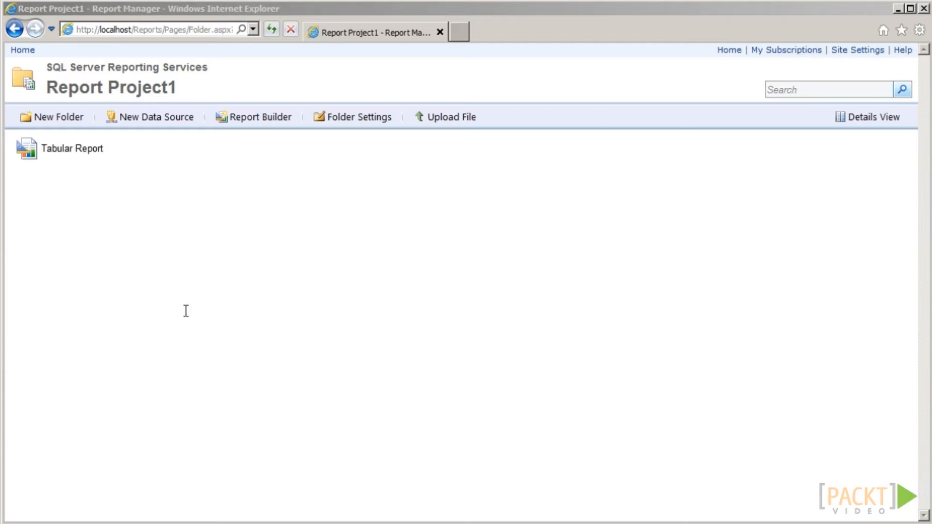
left_click(72, 150)
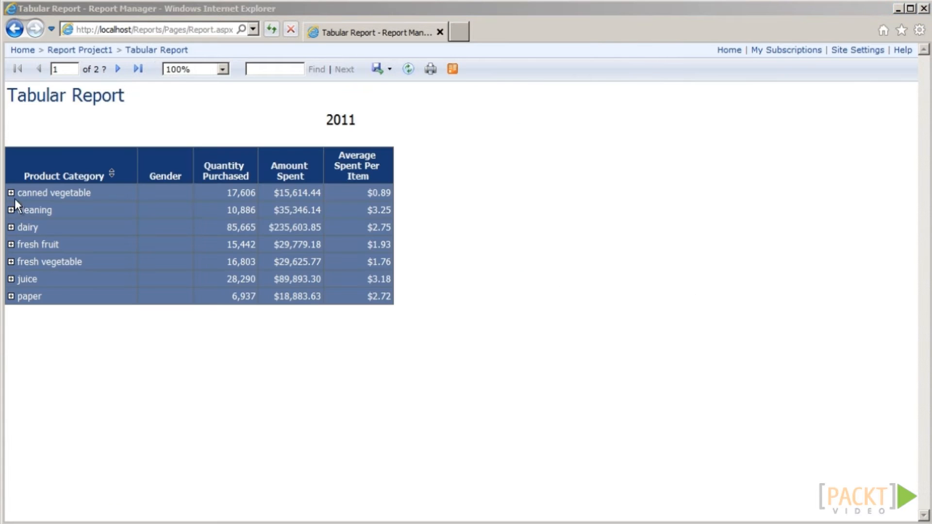
left_click(10, 192)
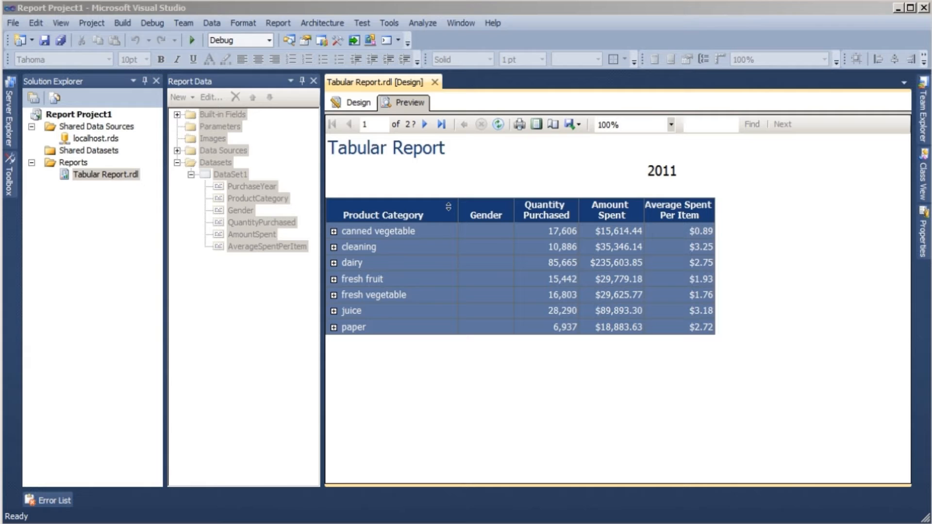
- Return to the report's design view and check its paper size and margins in Report Properties
left_click(346, 106)
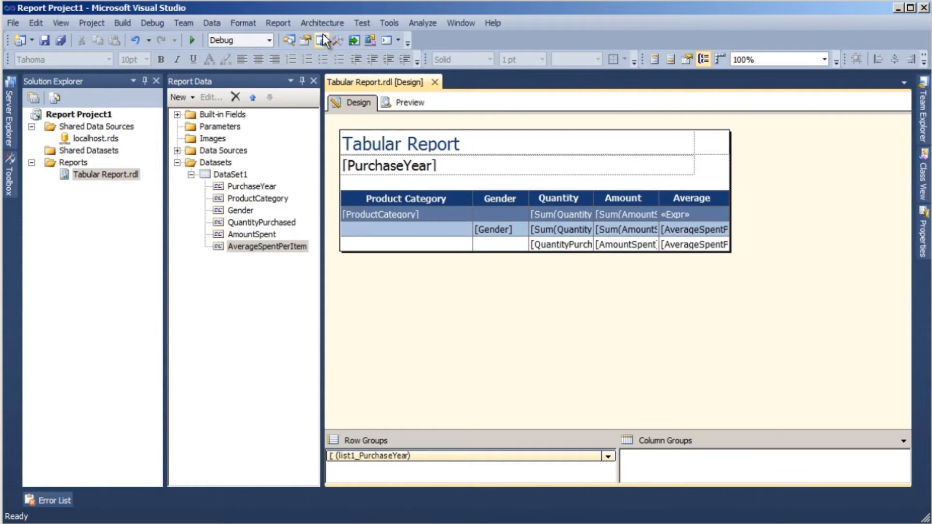
left_click(291, 24)
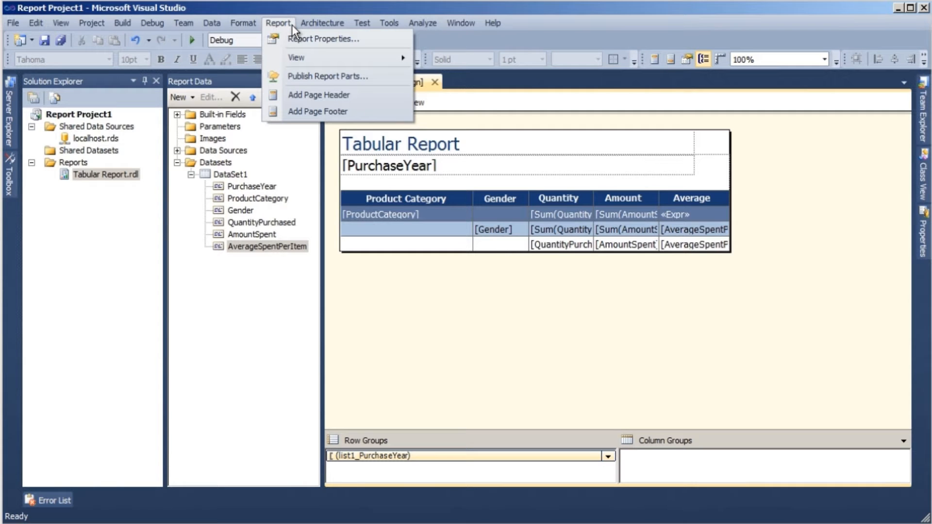
left_click(293, 41)
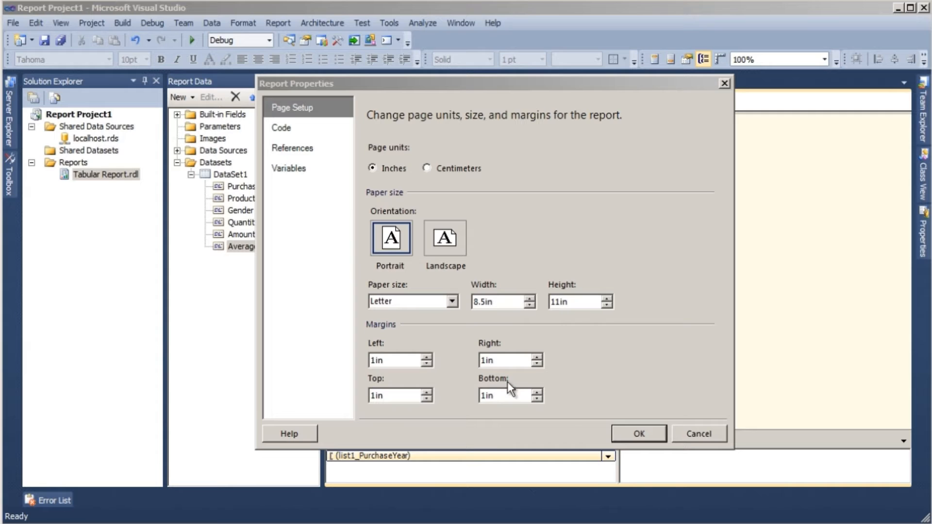
left_click(640, 432)
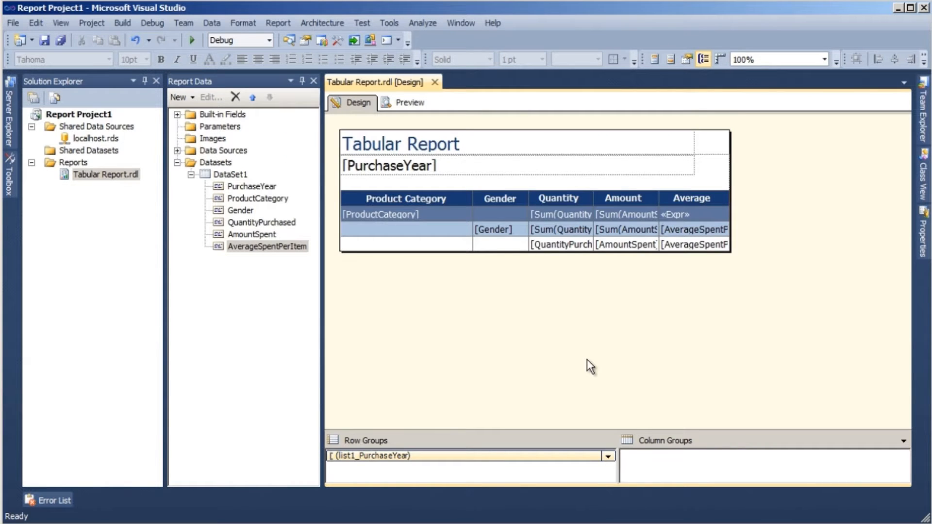
- Check the width and height of the report Body in its Size property
key("F4")
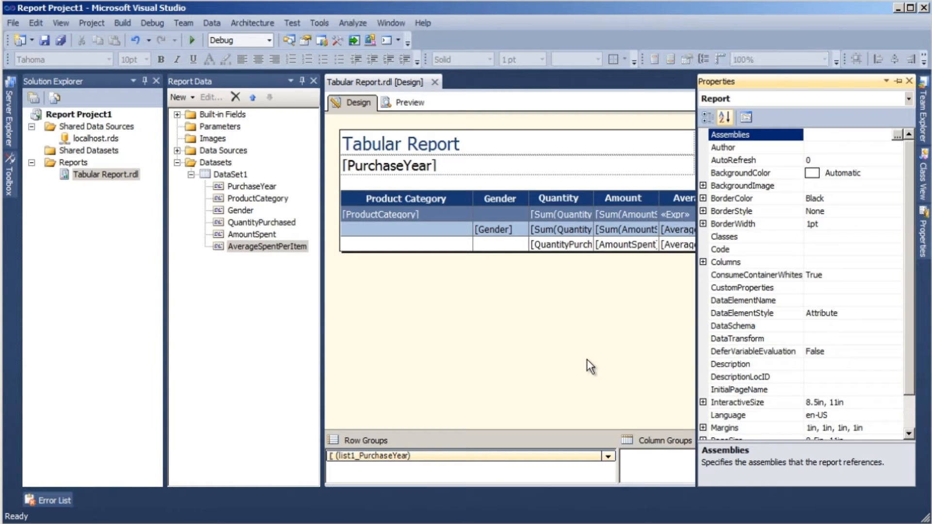
left_click(907, 99)
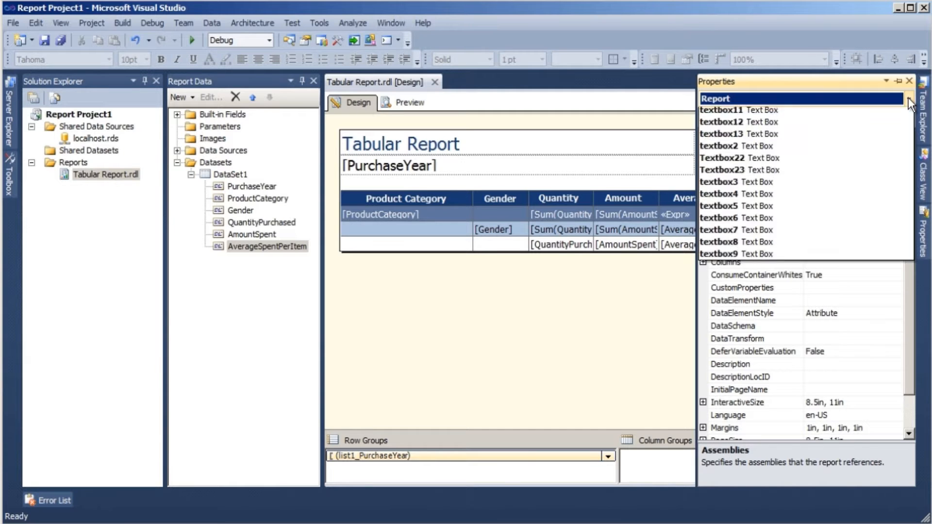
left_click(869, 150)
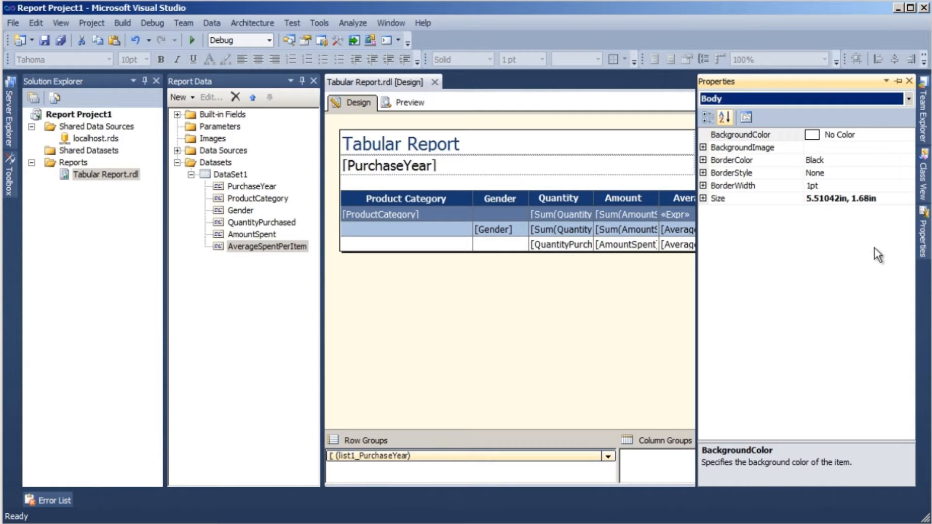
left_click(702, 199)
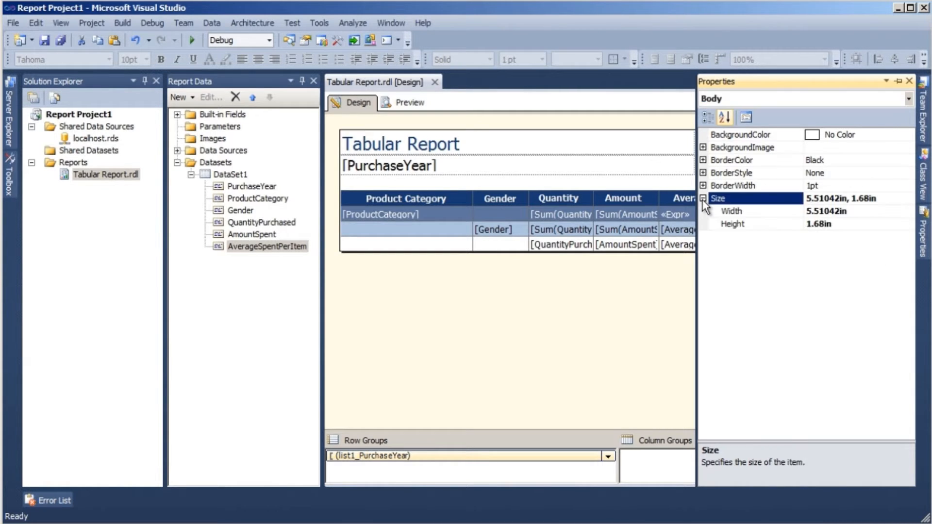
left_click(537, 270)
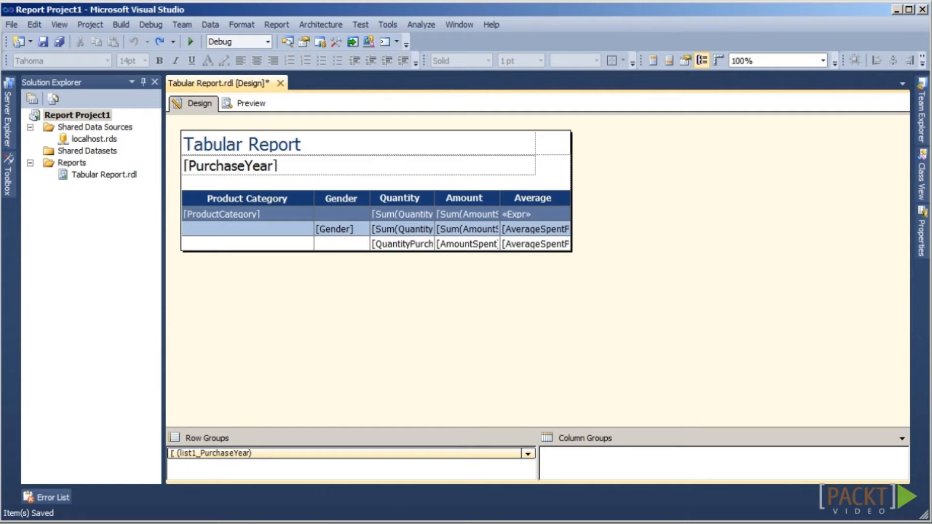
- Add a page header and page footer to the report, and move the Tabular Report title to the top of the header
left_click(277, 25)
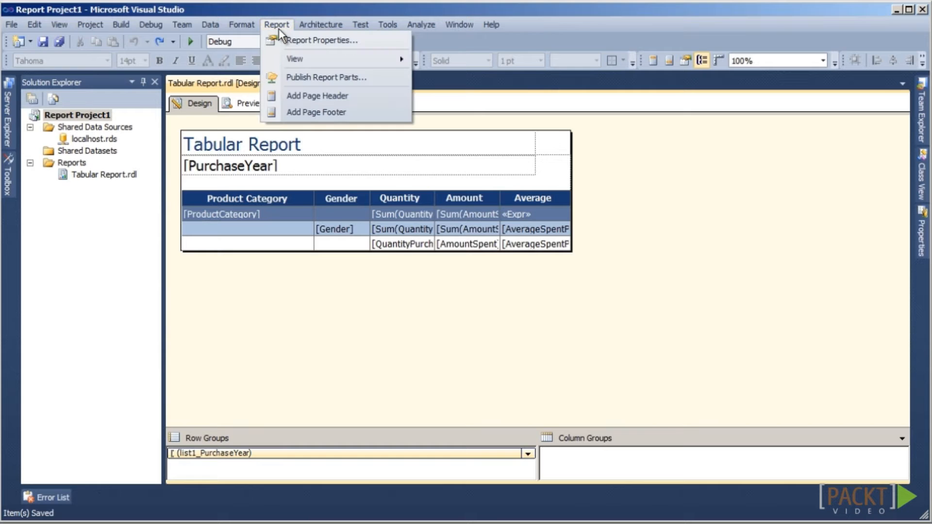
left_click(318, 94)
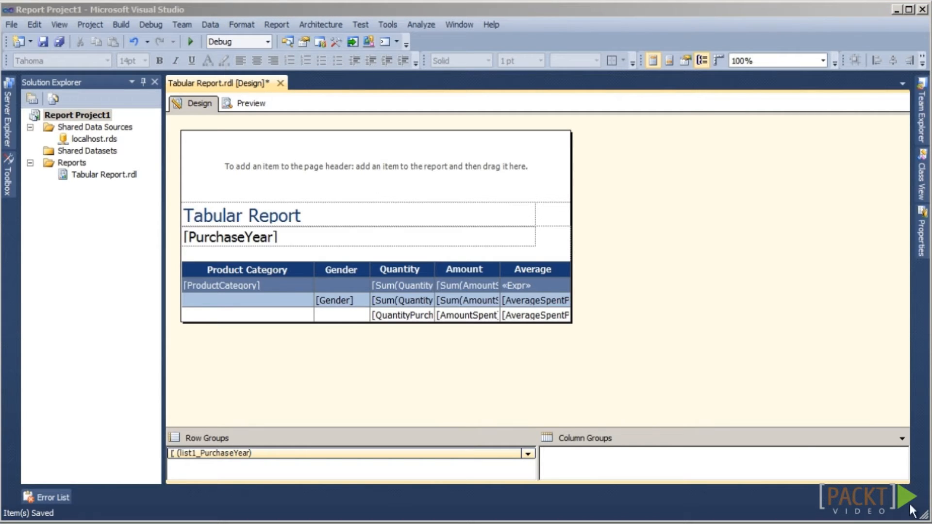
left_click(287, 25)
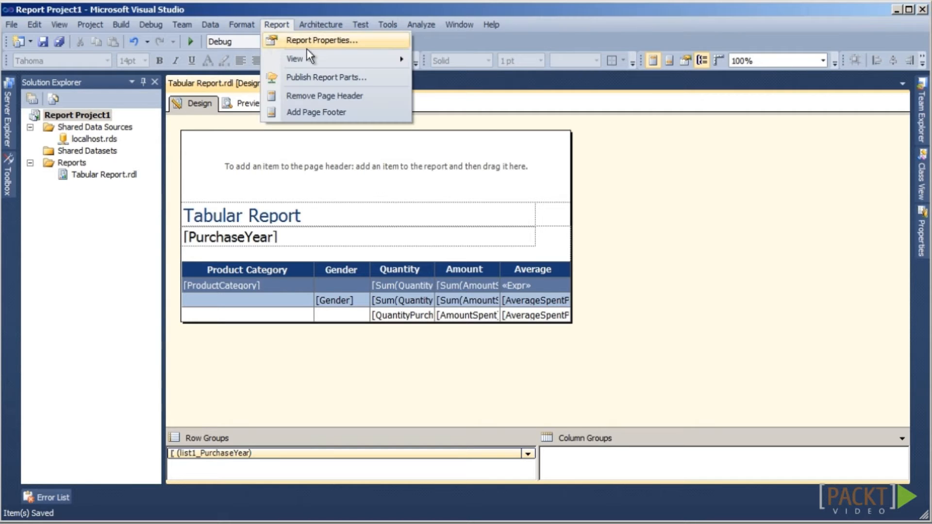
left_click(363, 115)
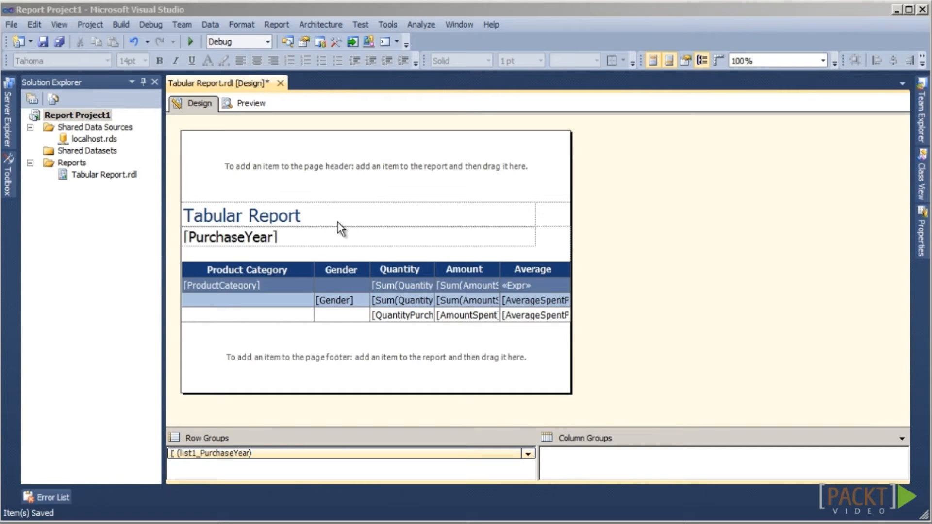
left_click(529, 221)
left_click_drag(191, 202, 192, 131)
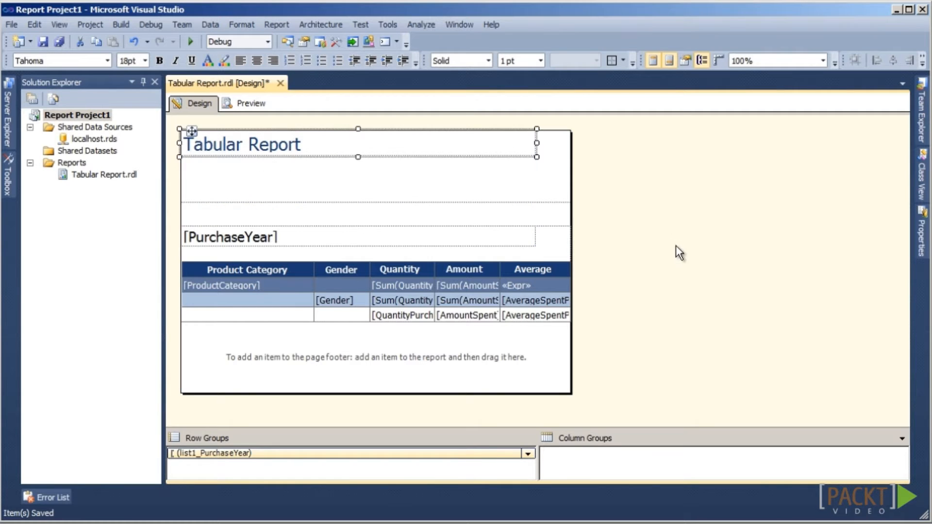
- Set the horizontal alignment of the PurchaseYear text box to Left
left_click(368, 244)
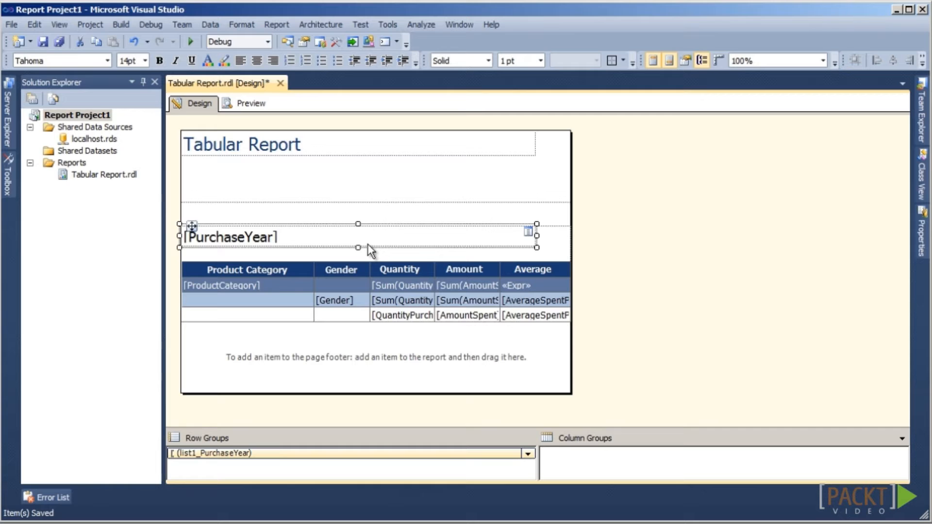
right_click(368, 244)
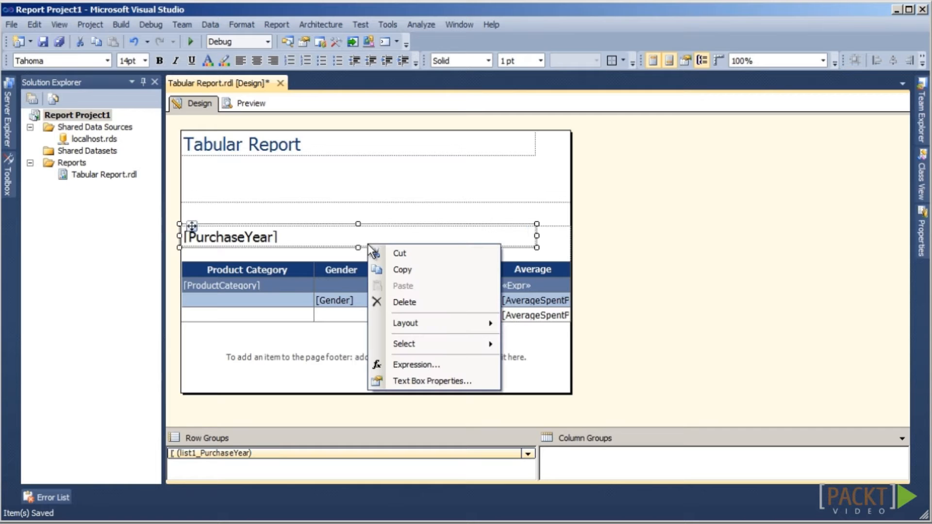
left_click(458, 379)
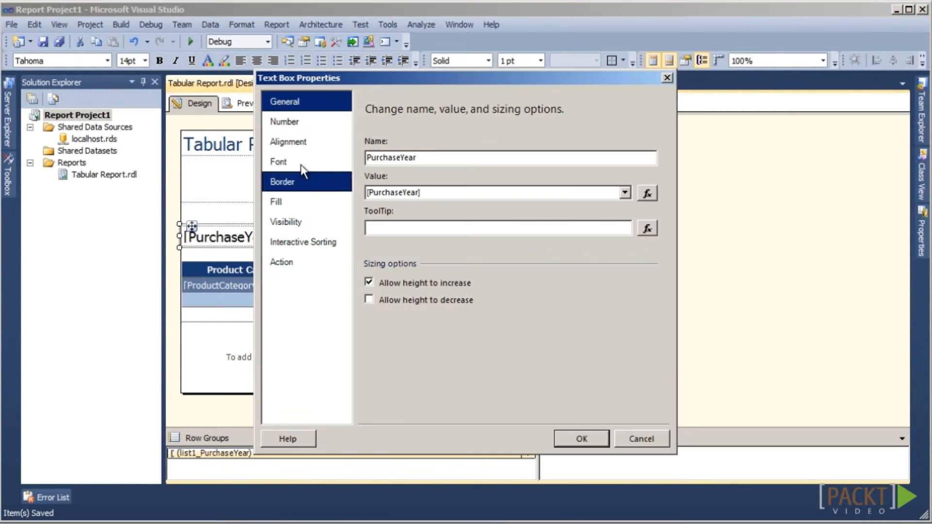
left_click(296, 145)
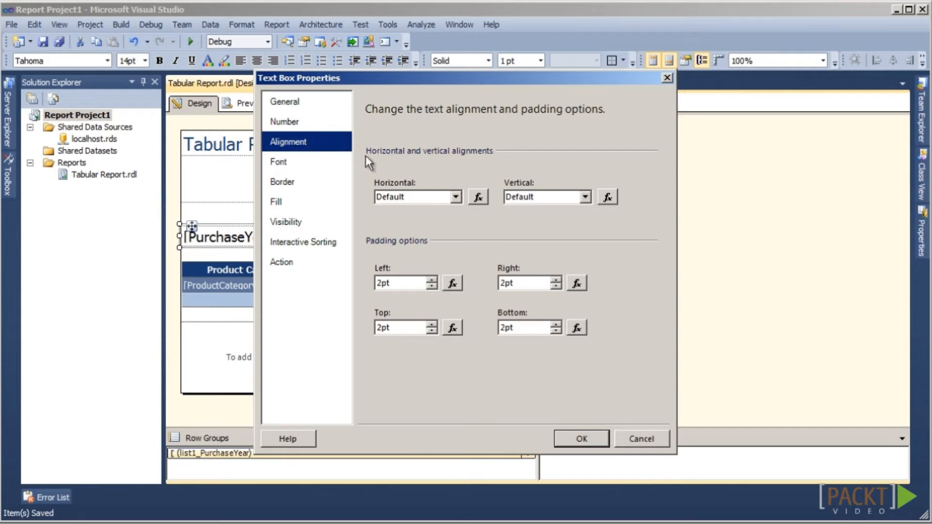
left_click(458, 198)
left_click(441, 229)
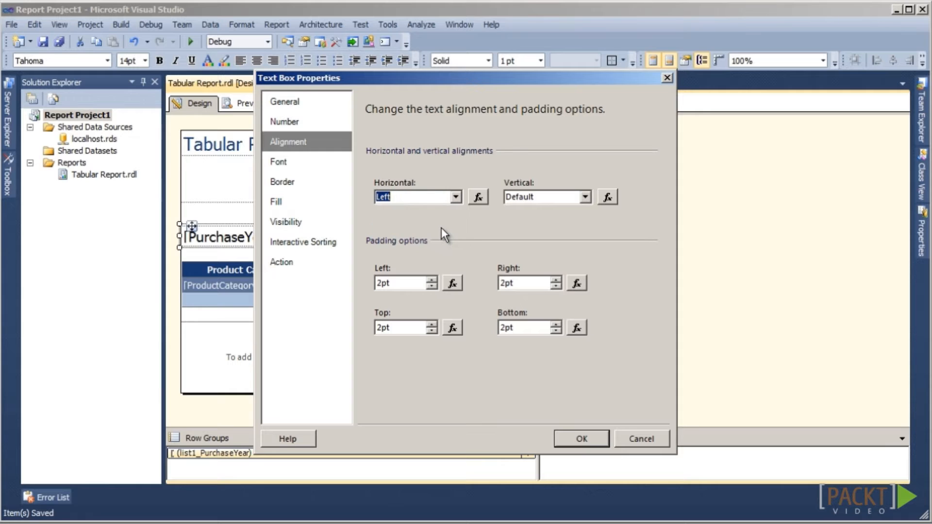
left_click(579, 437)
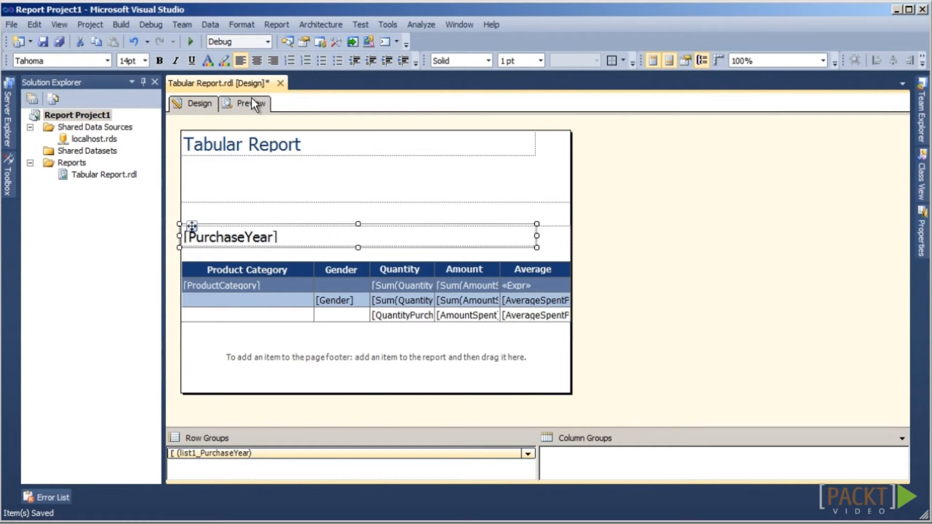
- Preview the report and page through to its last page and back to check the title and year
left_click(252, 98)
left_click(270, 125)
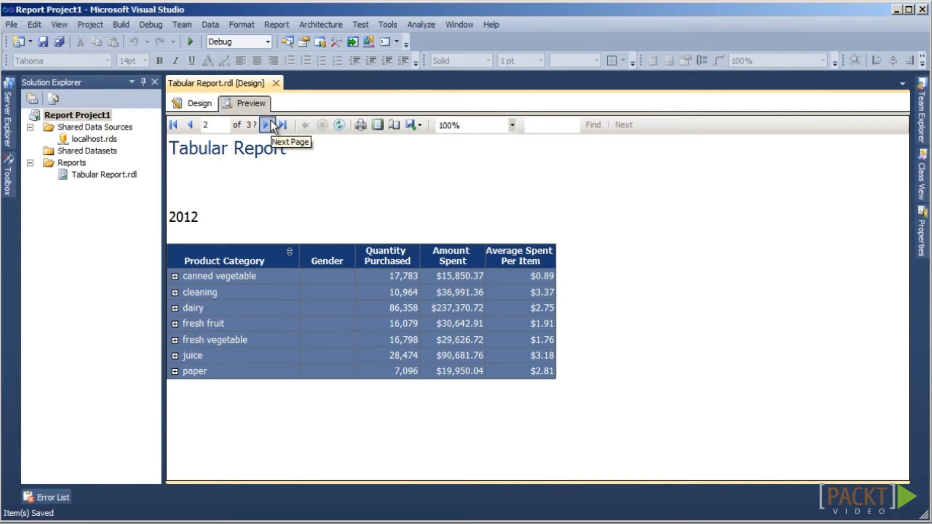
left_click(270, 125)
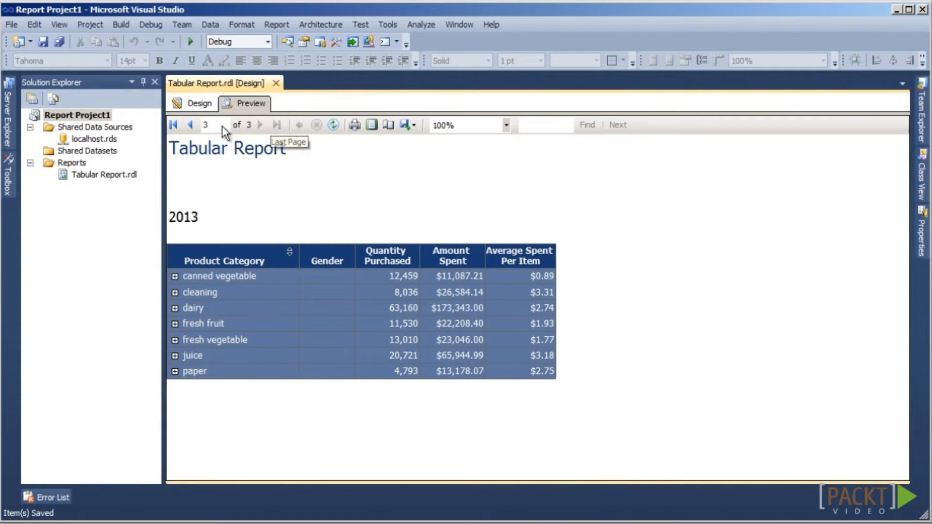
left_click(187, 127)
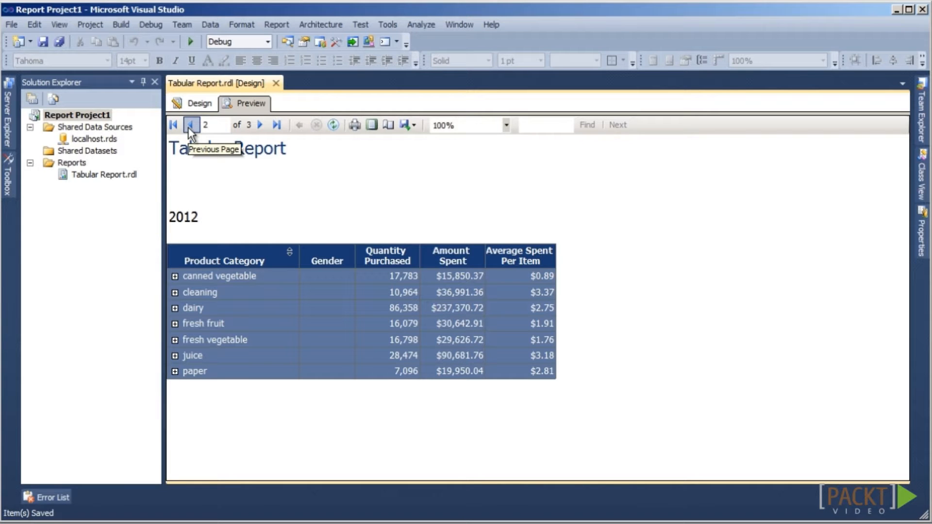
left_click(188, 127)
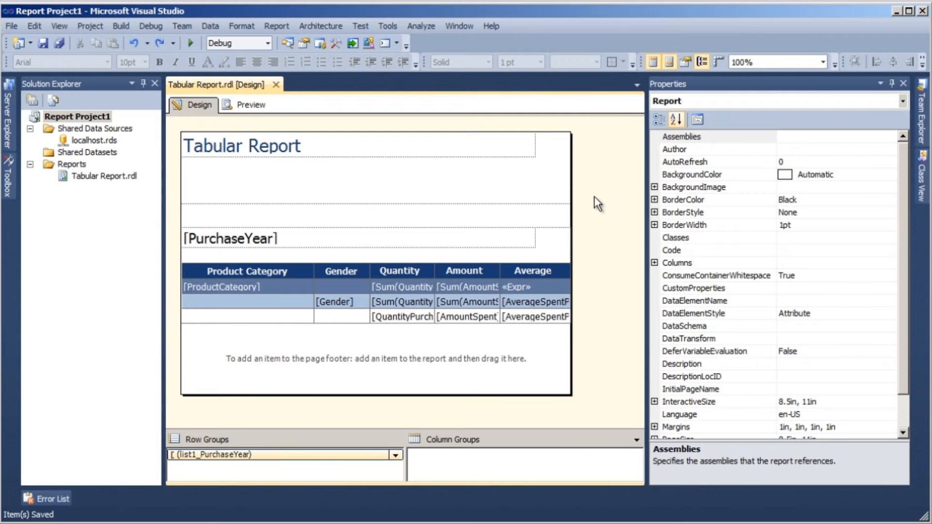
- Widen the report beyond the table and shrink the page header to end just below the title
left_click_drag(571, 198, 626, 193)
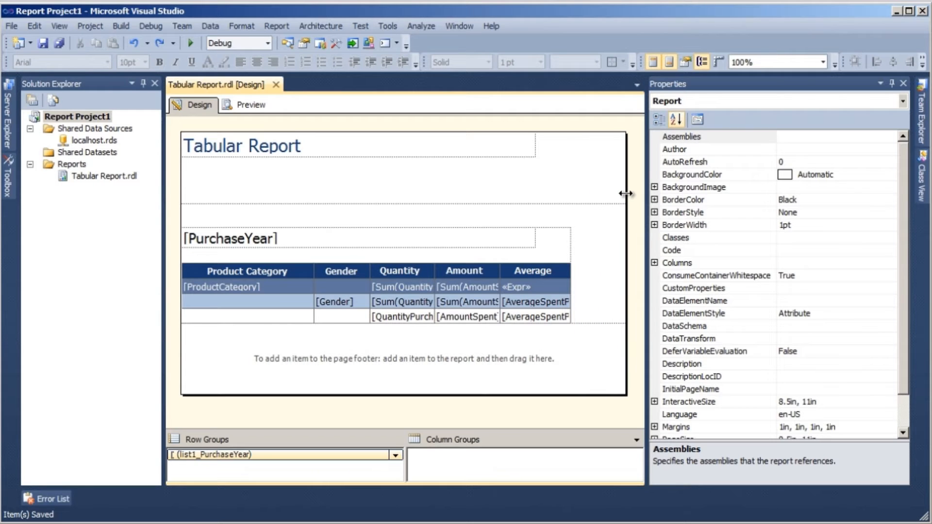
left_click_drag(600, 202, 587, 160)
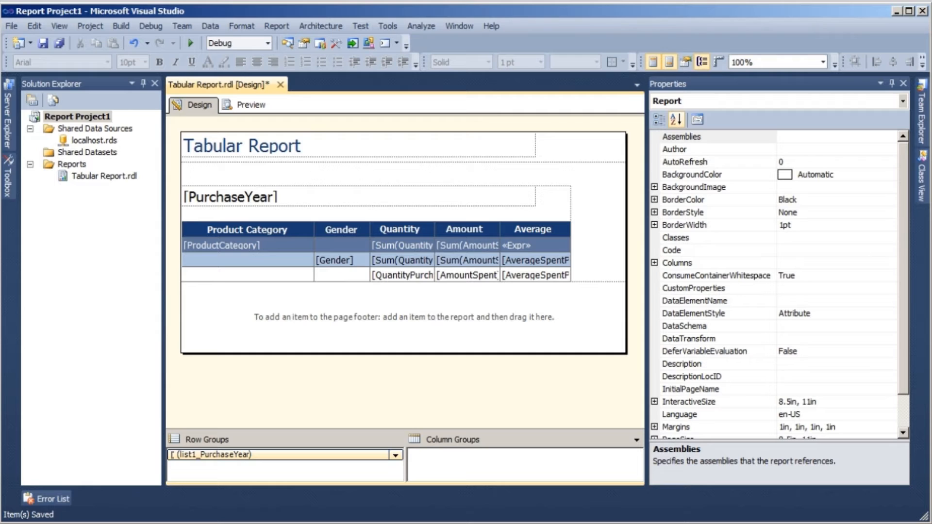
- Insert a text box near the top of the page footer and extend it leftward to a location of about 4.4in, 0.14in
right_click(569, 307)
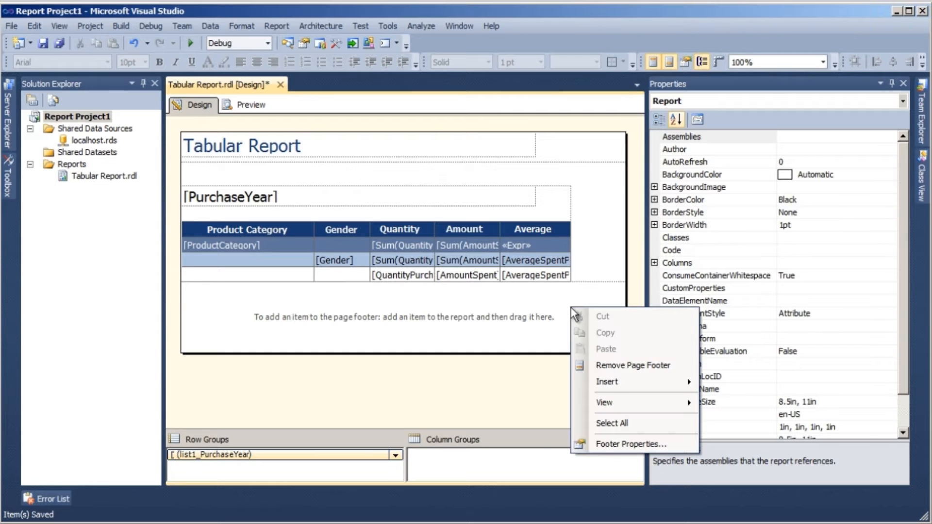
mouse_move(613, 389)
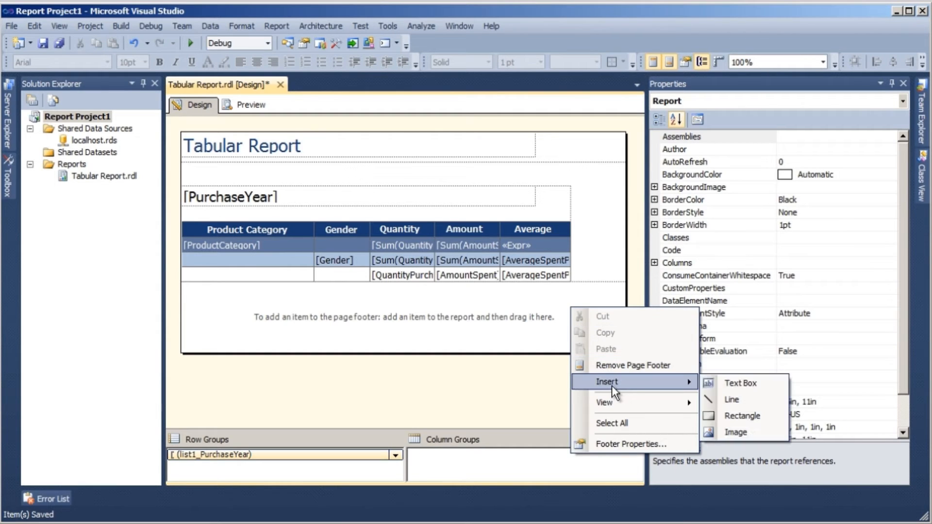
left_click(743, 389)
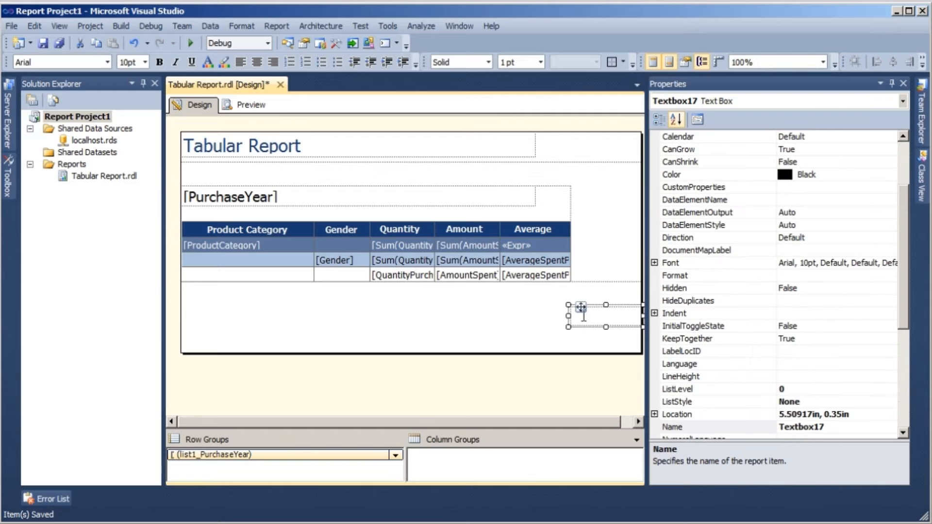
left_click_drag(581, 307, 574, 292)
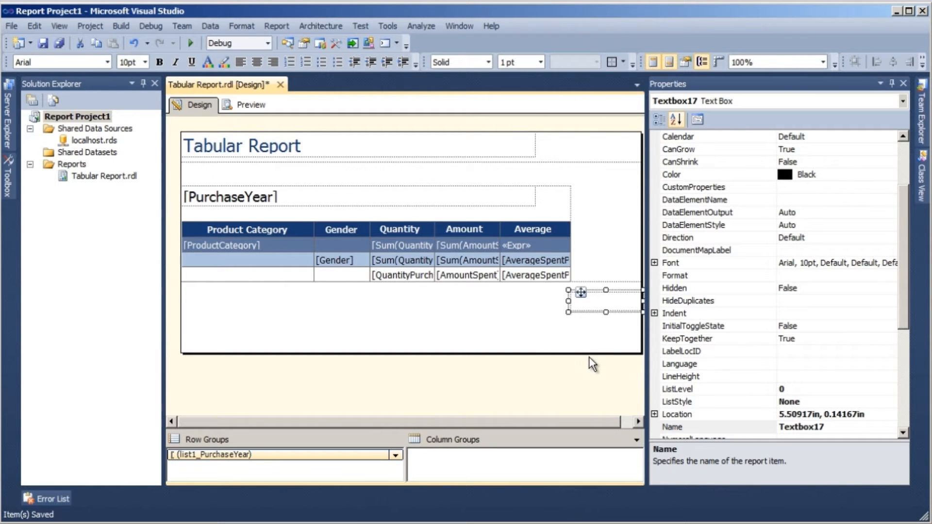
left_click_drag(567, 301, 488, 297)
- Rename the new footer text box txtPageNumber
left_click(866, 427)
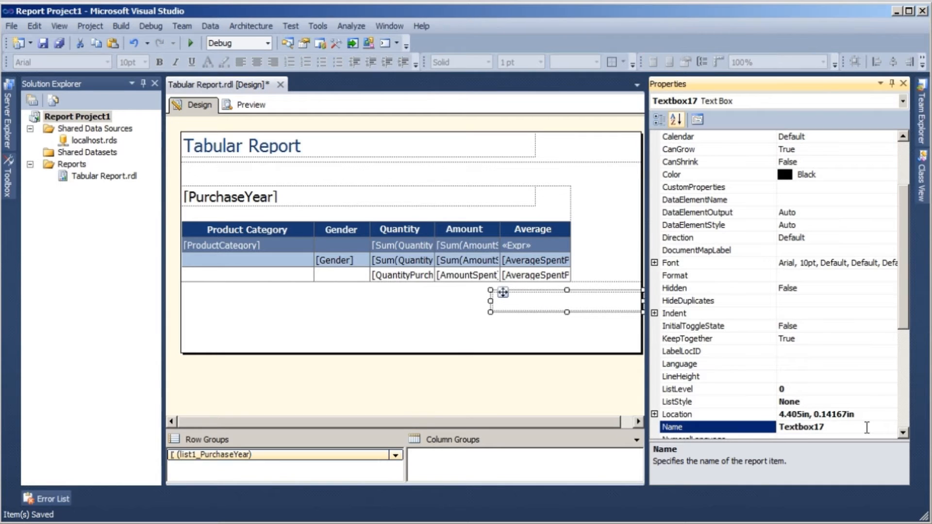
key("BackSpace")
key("BackSpace")
key("BackSpace")
key("BackSpace")
key("BackSpace")
key("BackSpace")
key("BackSpace")
key("BackSpace")
key("BackSpace")
type("txtPageNumber")
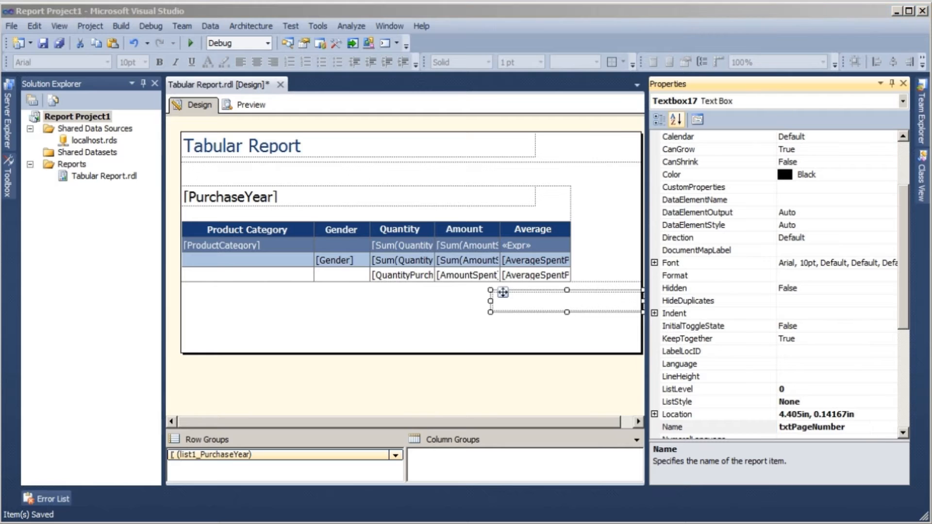
left_click(493, 320)
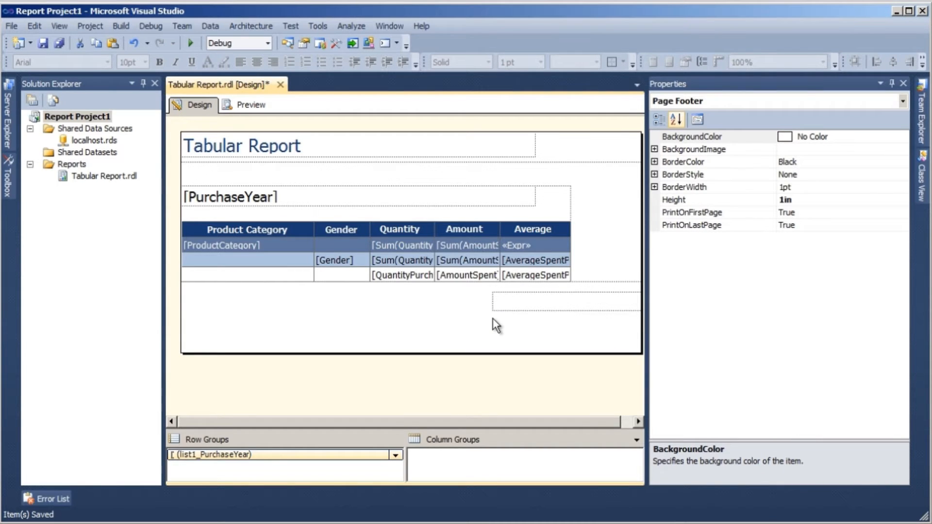
- Start a value expression for the footer's txtPageNumber box with the built-in fields PageNumber and TotalPages
right_click(576, 301)
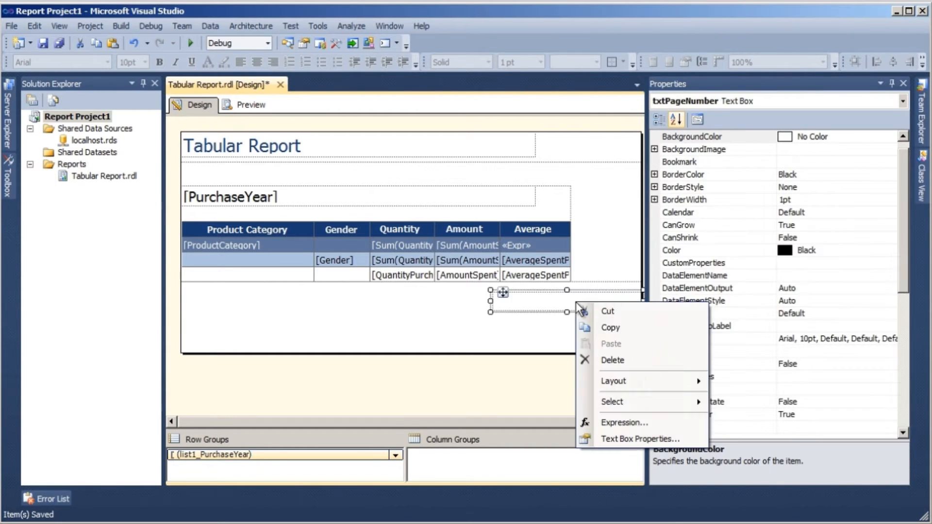
left_click(641, 423)
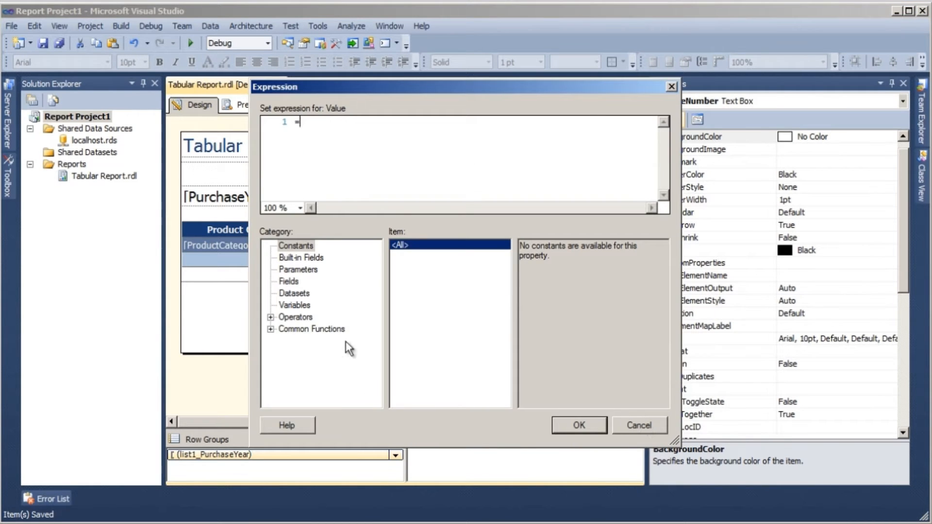
left_click(307, 262)
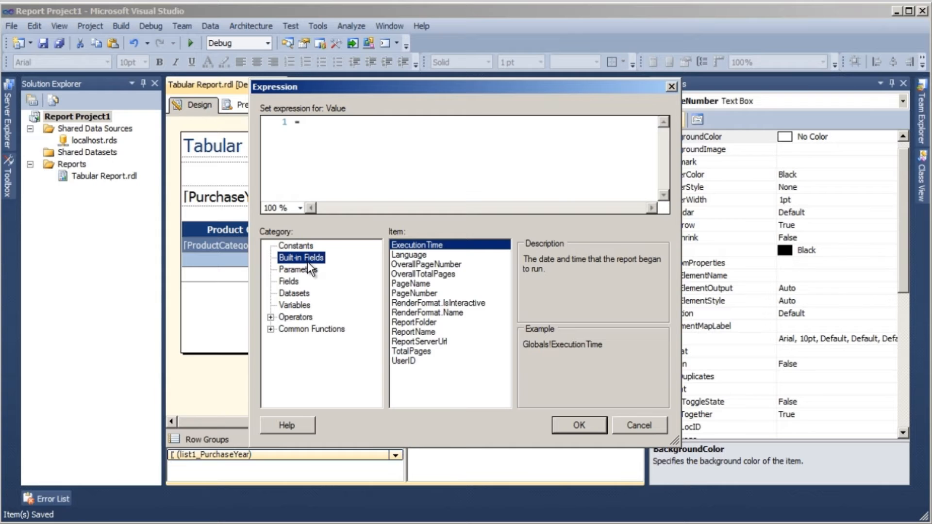
left_click(403, 286)
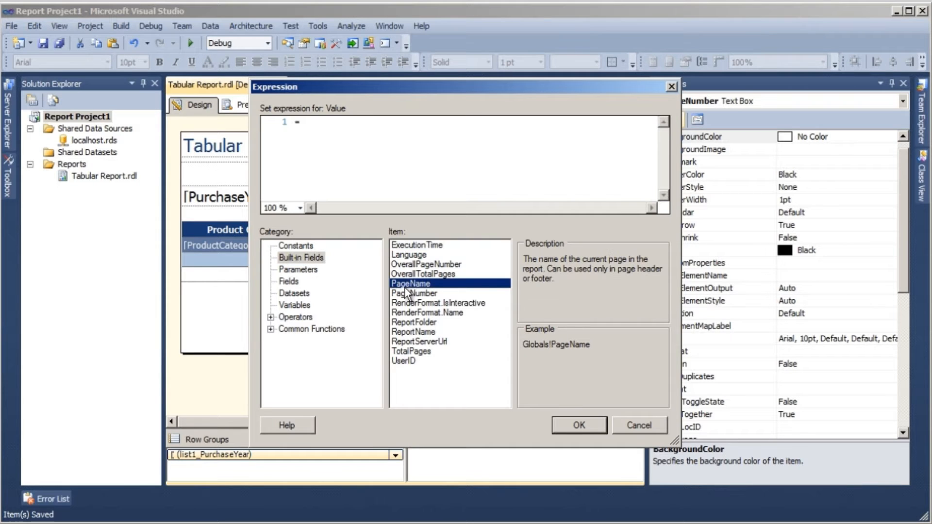
left_click(415, 294)
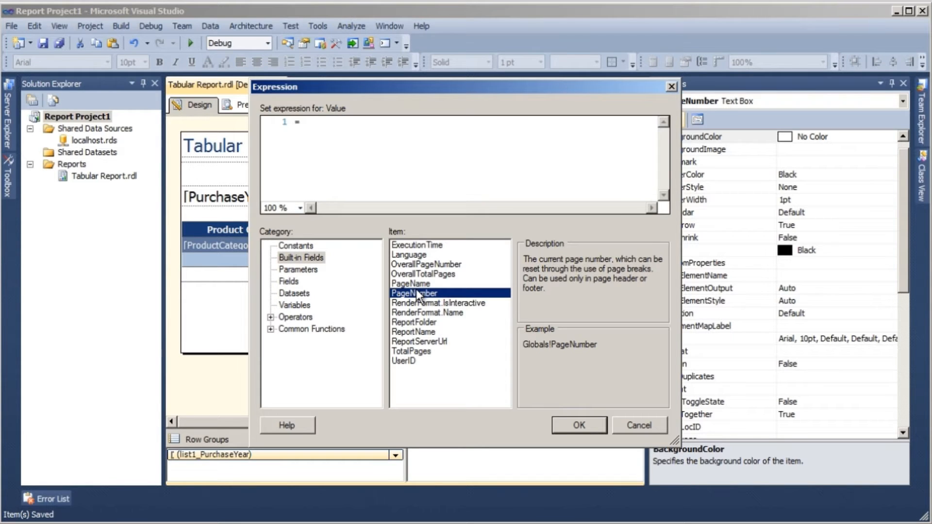
double_click(417, 294)
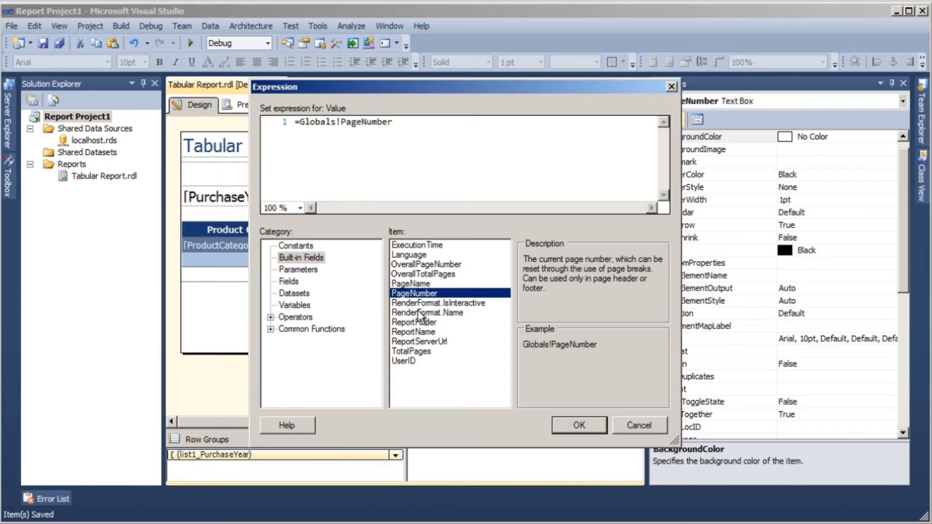
double_click(409, 351)
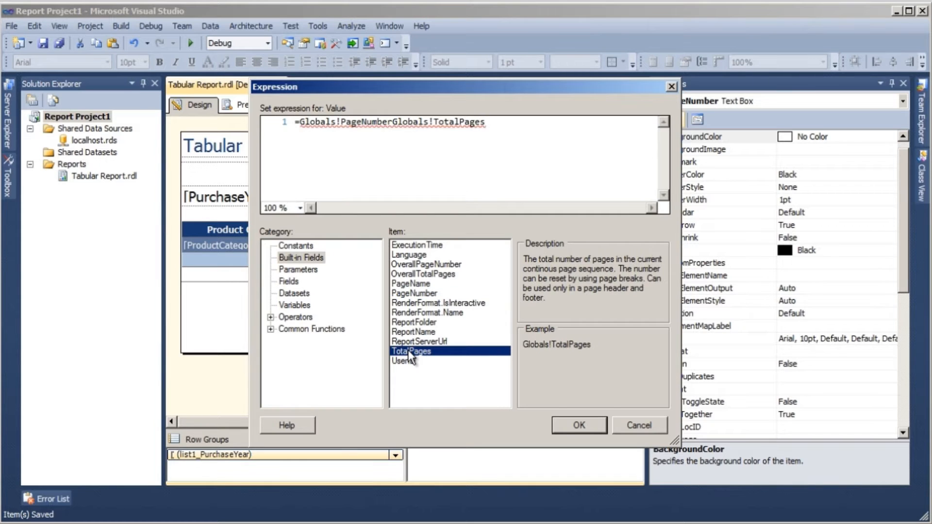
- Join Globals!PageNumber and Globals!TotalPages in the expression with & " of " &
left_click(406, 135)
key("Left")
type("&")
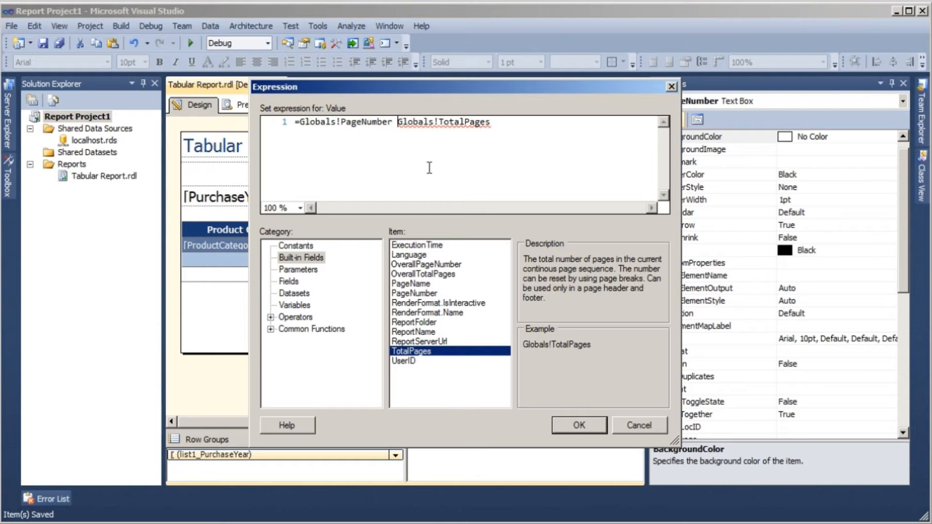
type(" \"")
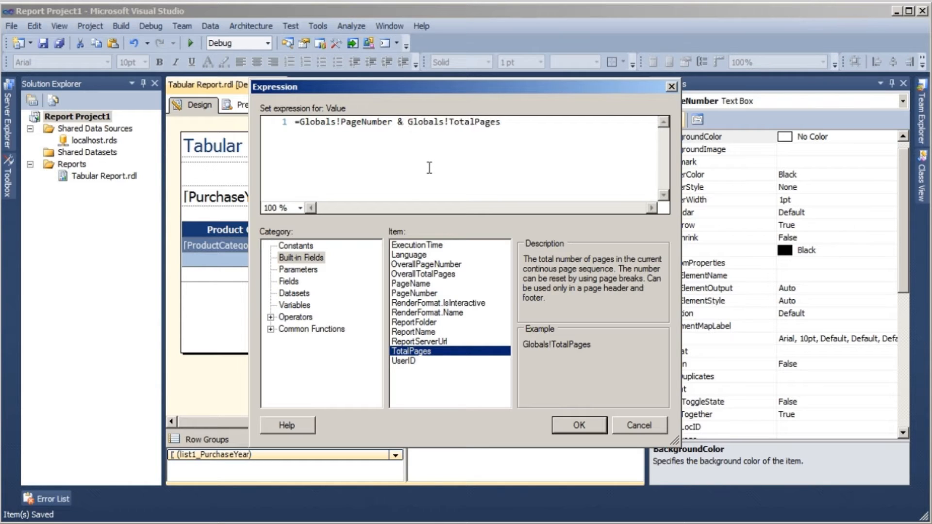
type(" of")
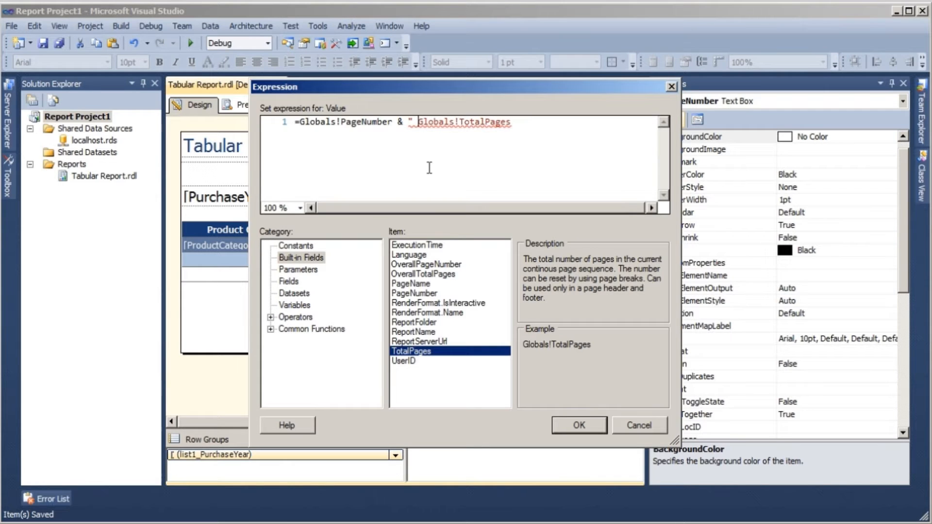
type(" \"")
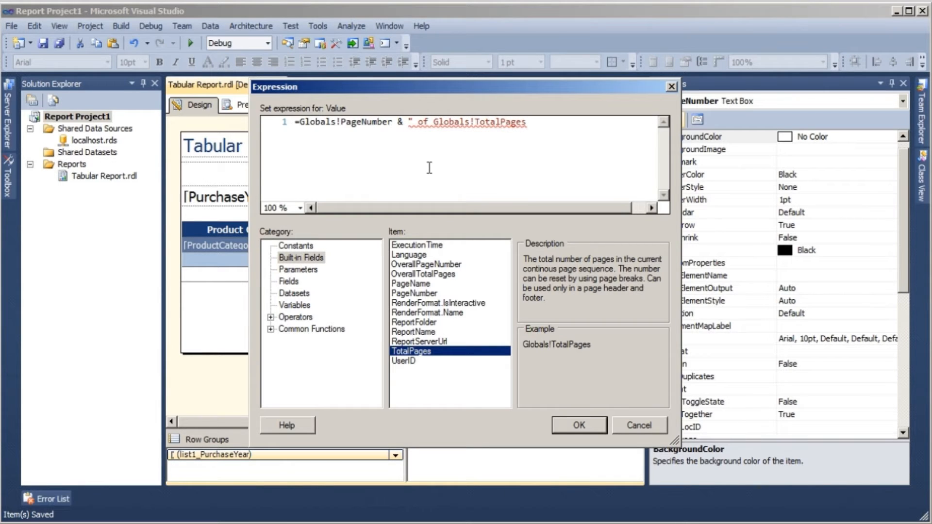
type(" &")
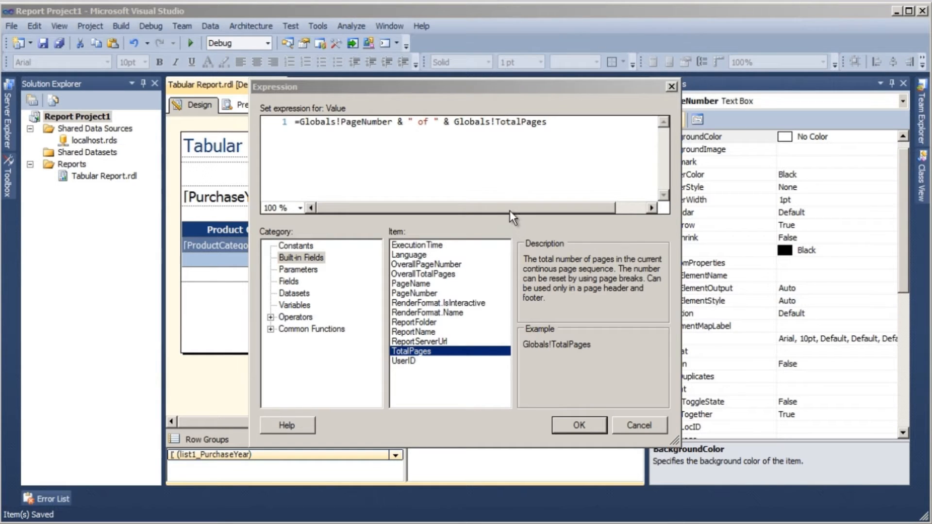
- Prefix the page-number expression with "Page " & and apply it to the footer text box
left_click(305, 120)
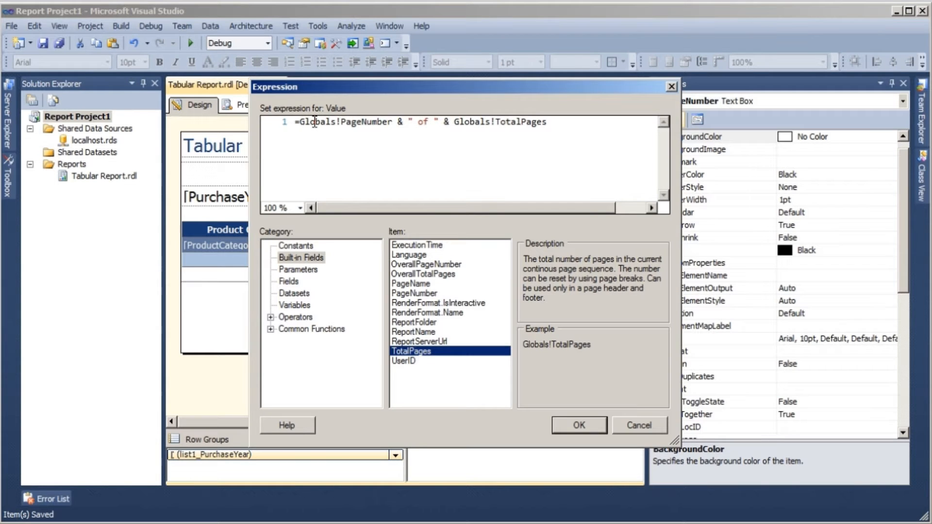
type("\"")
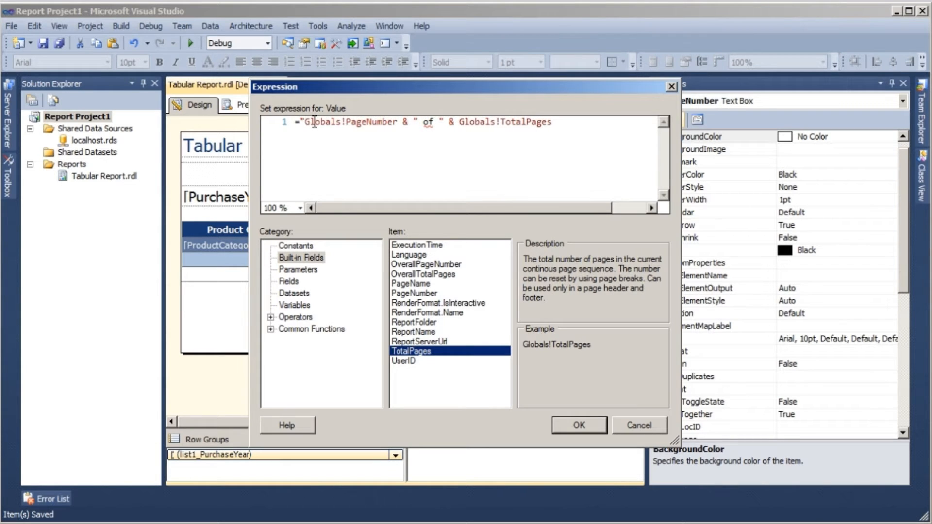
type("P")
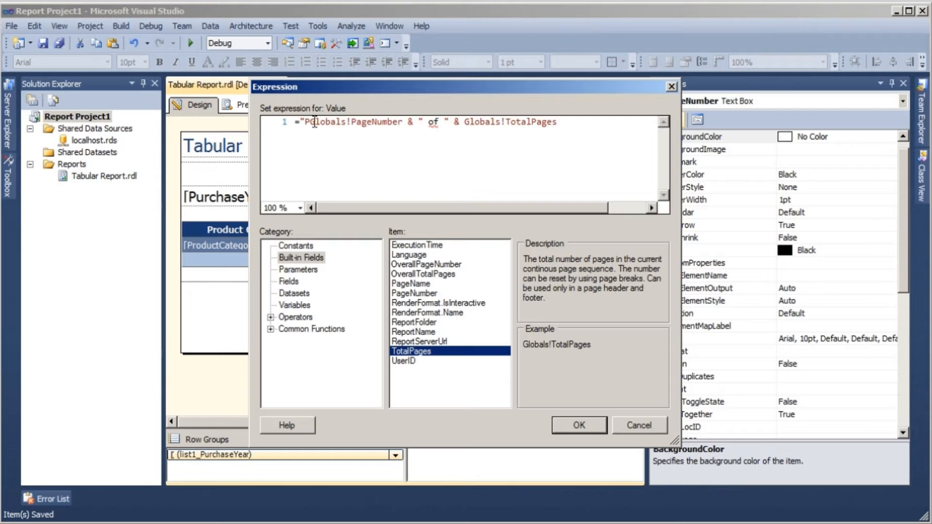
type("age")
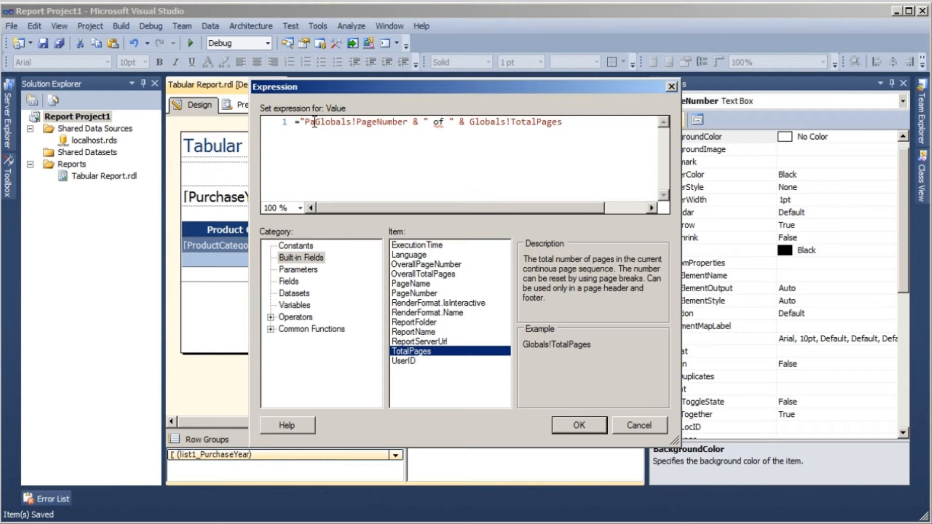
type(" \" ")
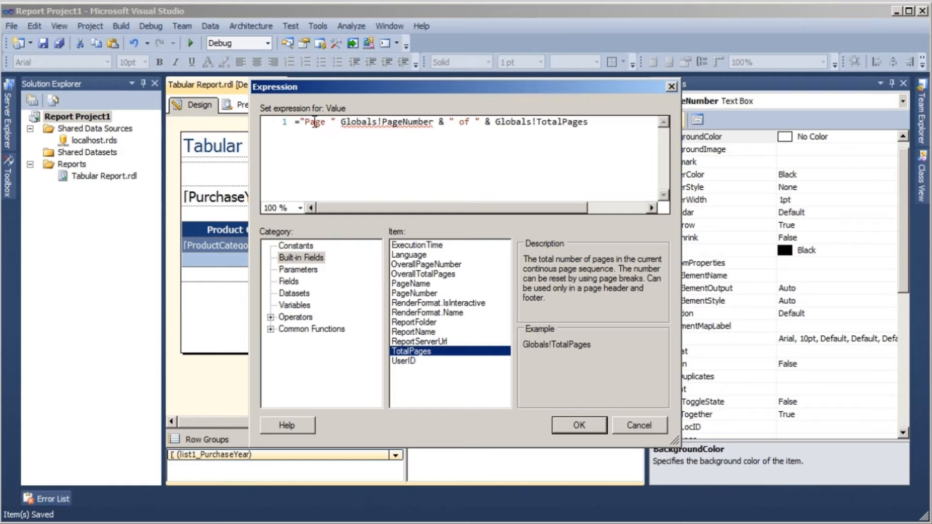
type("&")
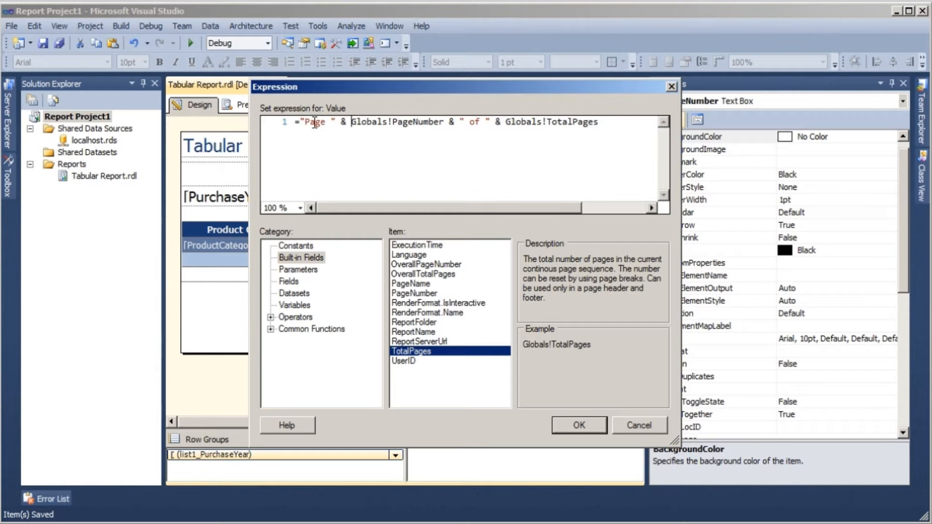
left_click(591, 421)
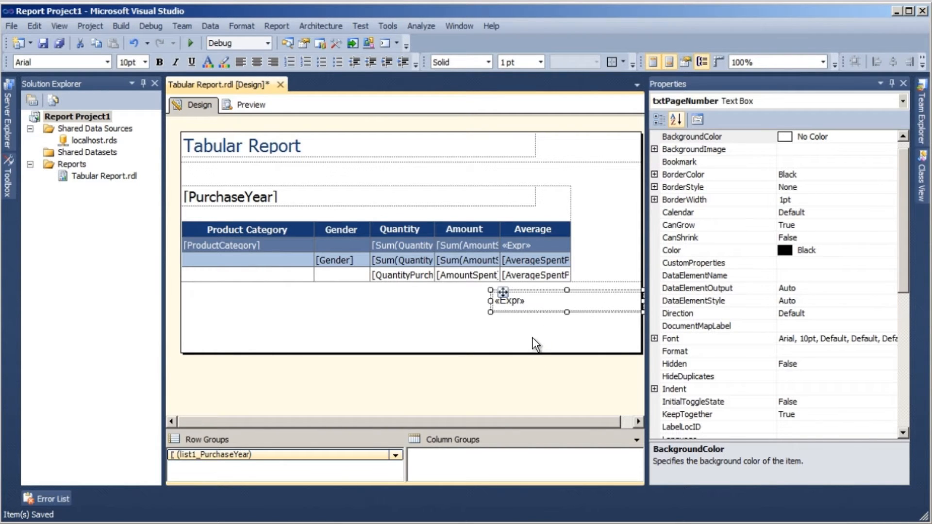
- Set the horizontal alignment of the txtPageNumber text box to Right
left_click(540, 327)
right_click(576, 308)
left_click(651, 447)
left_click(313, 150)
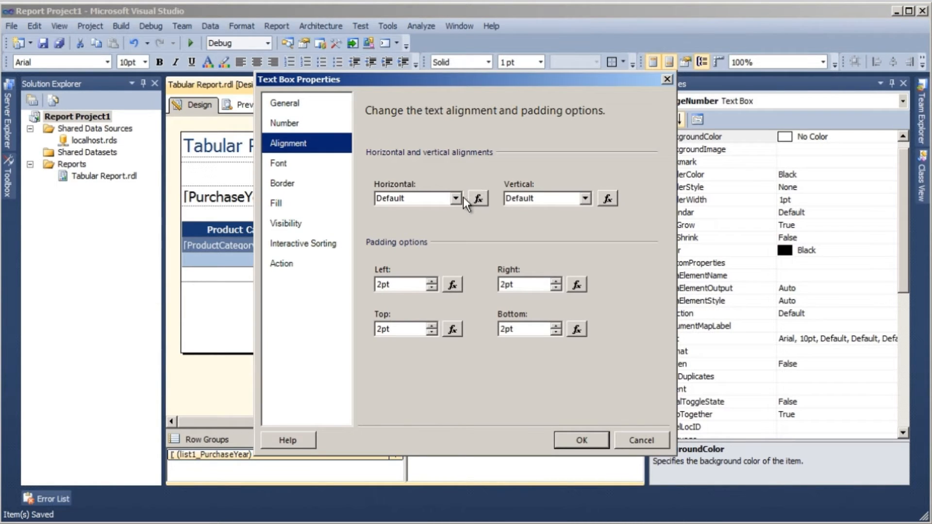
left_click(456, 197)
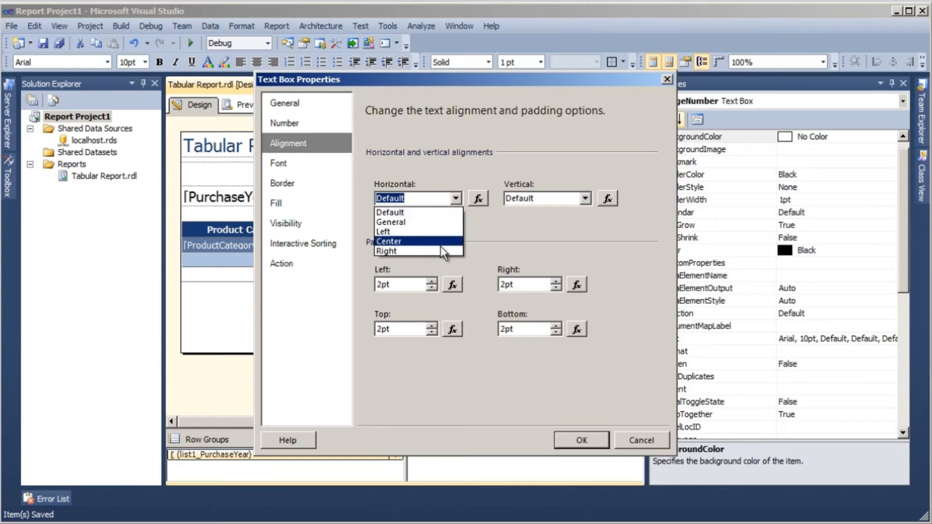
left_click(442, 250)
left_click(572, 437)
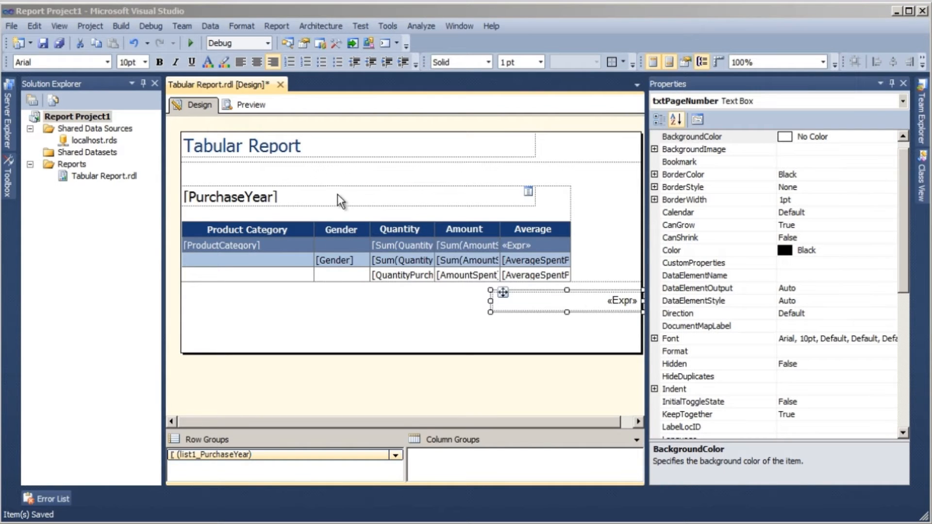
- Preview the report and page forward to the last page to check the footer's page numbering
left_click(247, 104)
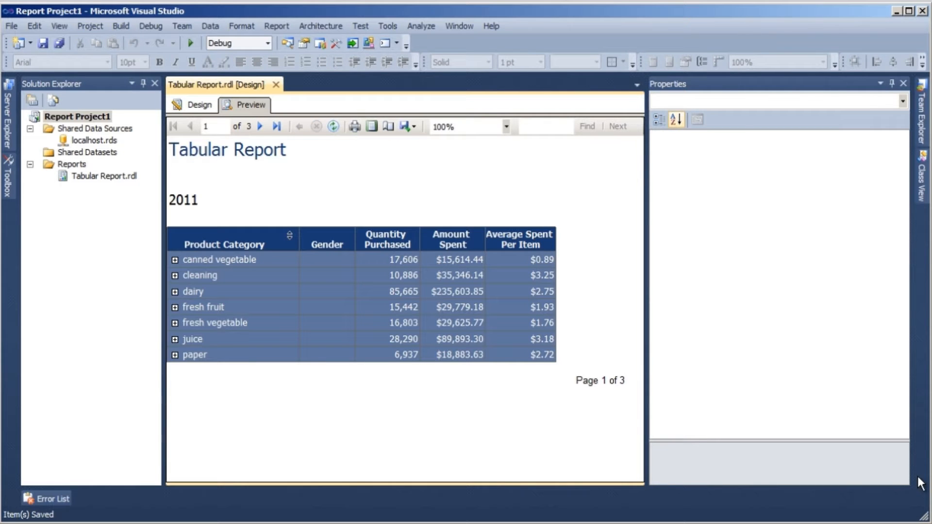
left_click(260, 127)
left_click(261, 127)
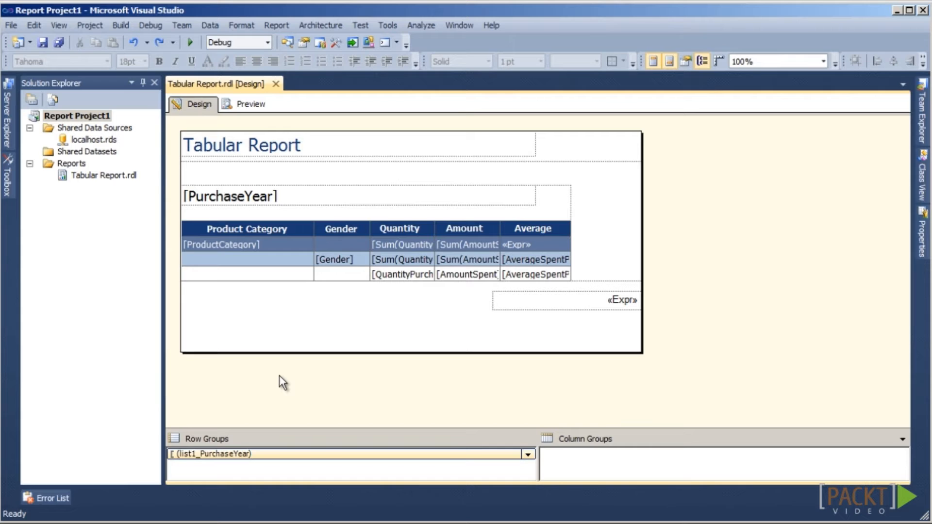
- Add a second dataset embedded in the report, using the localhost data source
key("ctrl+alt+d")
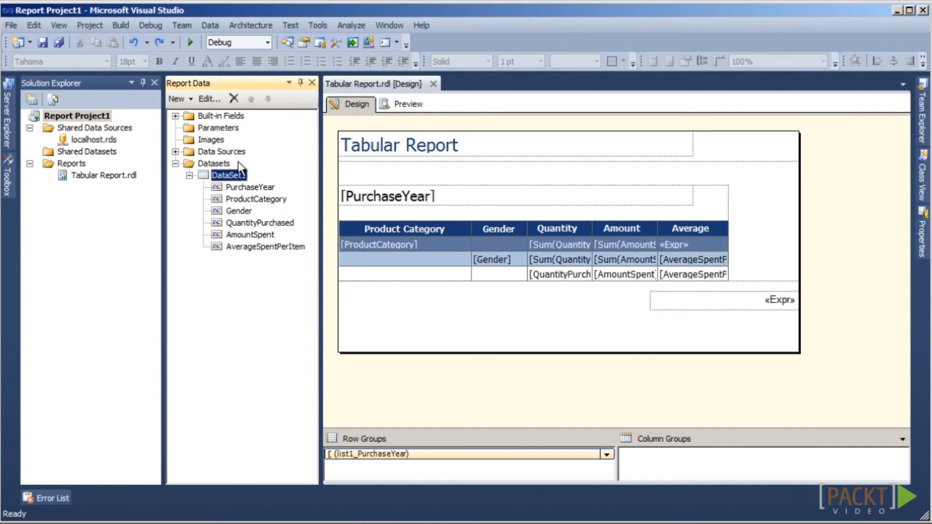
left_click(220, 164)
right_click(219, 164)
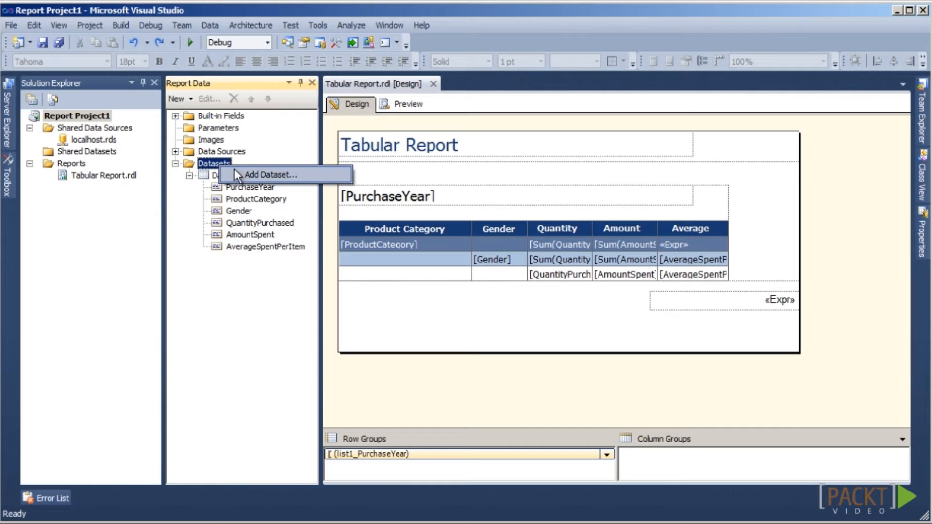
left_click(249, 173)
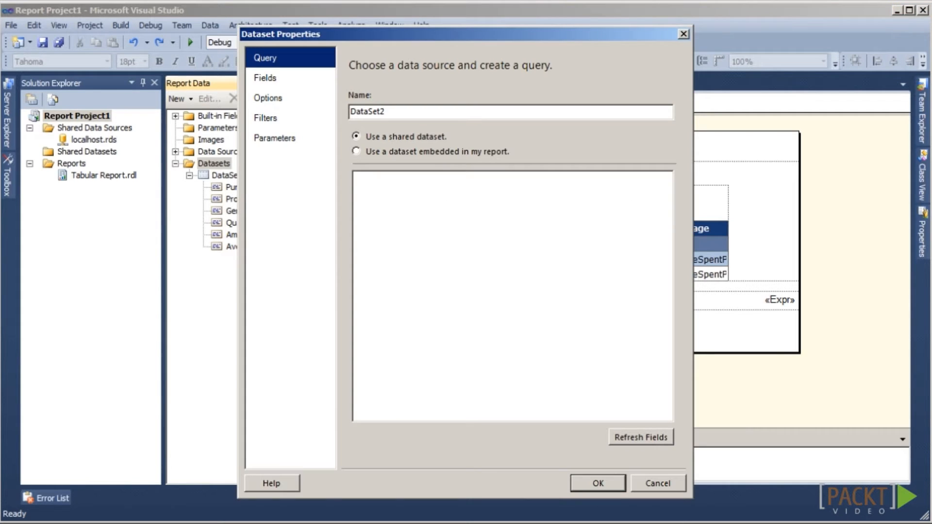
left_click(355, 151)
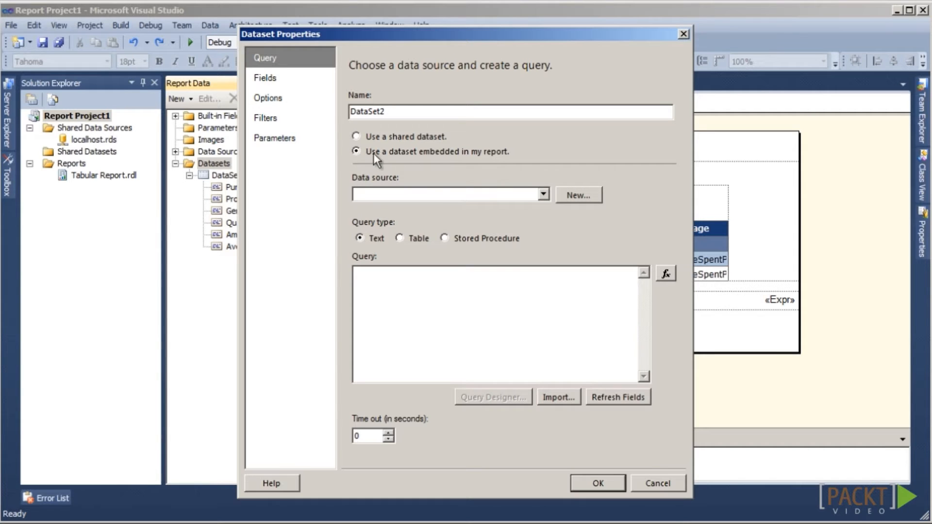
left_click(541, 195)
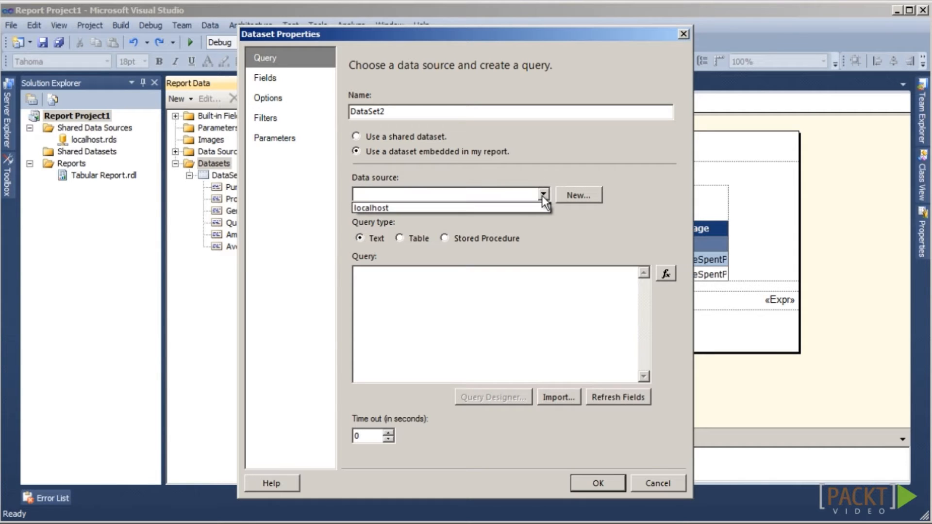
left_click(498, 208)
left_click(417, 319)
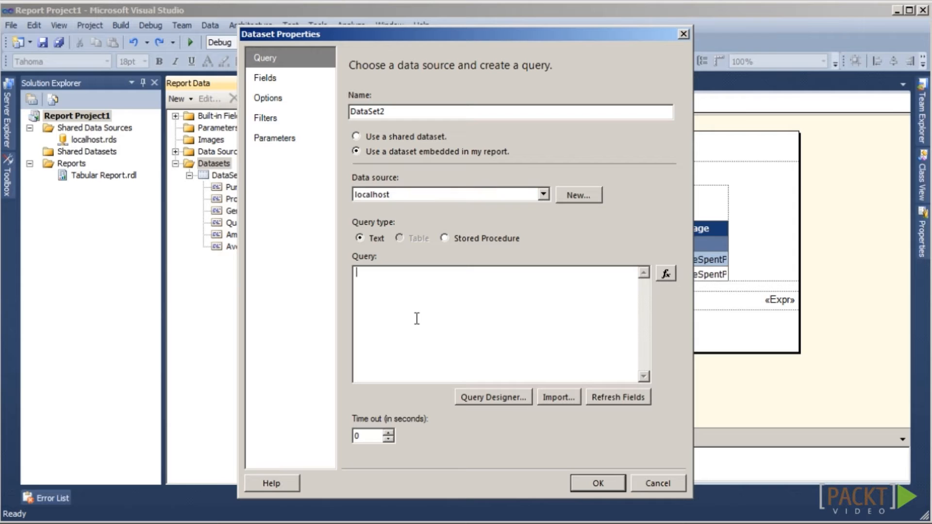
type("select @@SERVERNAME a")
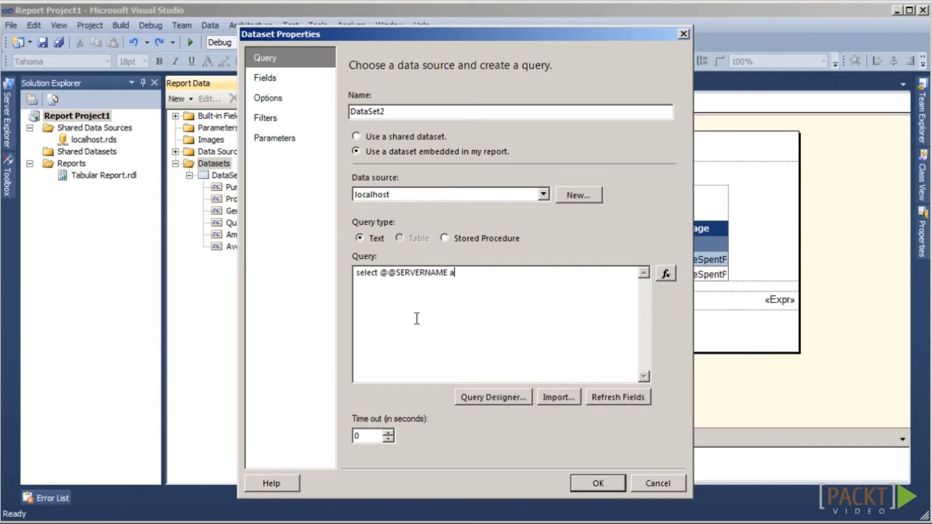
type("s ServerName")
left_click(615, 486)
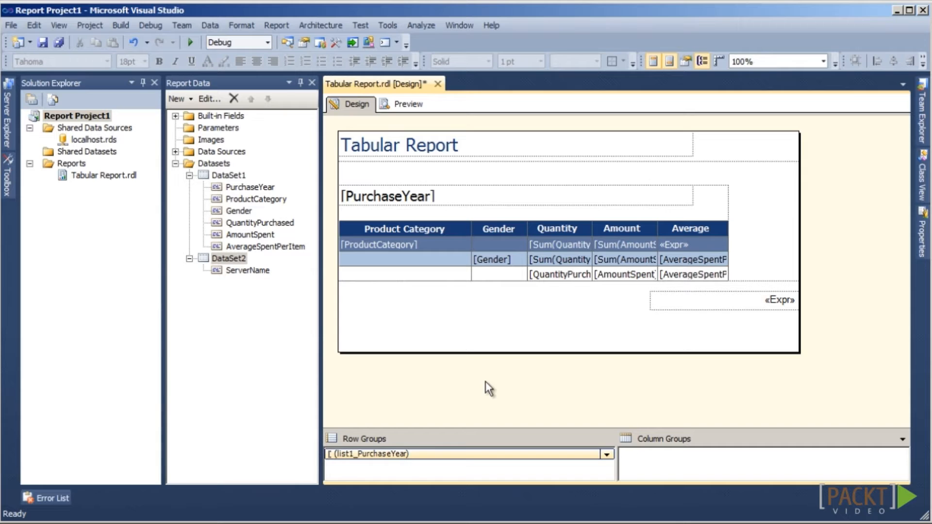
- Shorten the Tabular Report title box and insert a text box beside it in the page header, extending the new box leftward
left_click(692, 144)
left_click_drag(693, 144, 529, 143)
right_click(677, 142)
mouse_move(718, 221)
left_click(847, 218)
left_click_drag(690, 143, 590, 141)
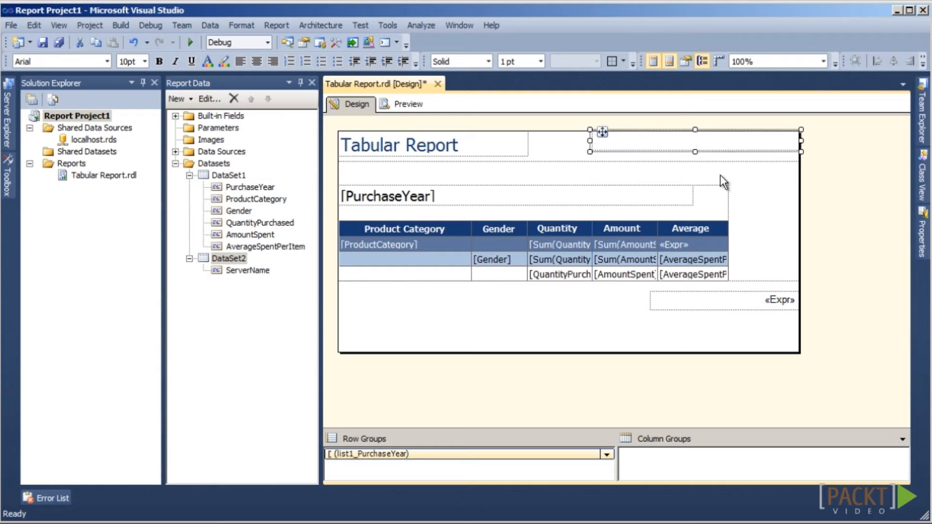
- Start a value expression for the new page-header text box using First(ServerName) from DataSet2
right_click(722, 145)
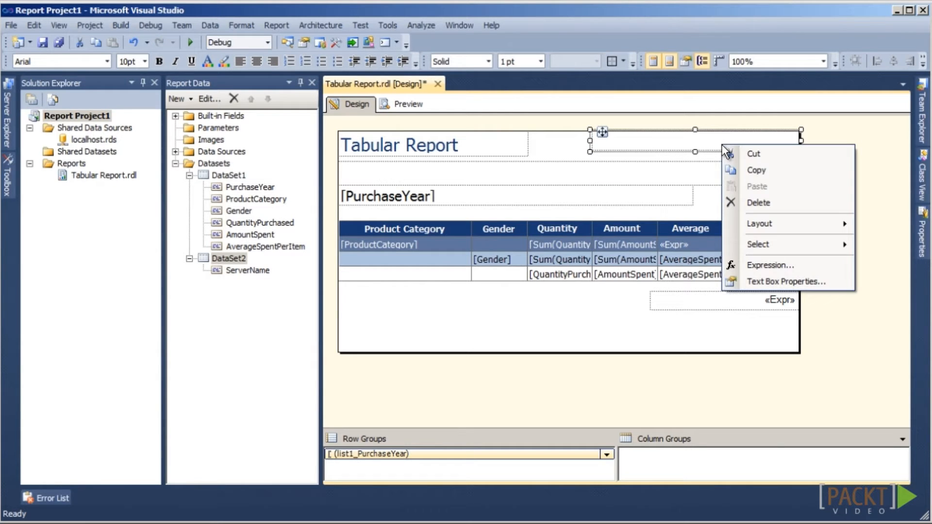
left_click(803, 267)
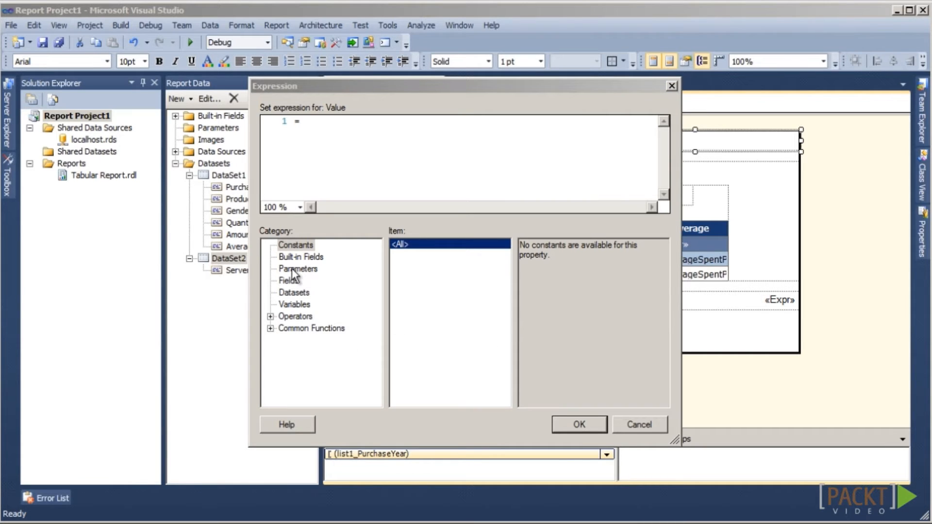
left_click(291, 294)
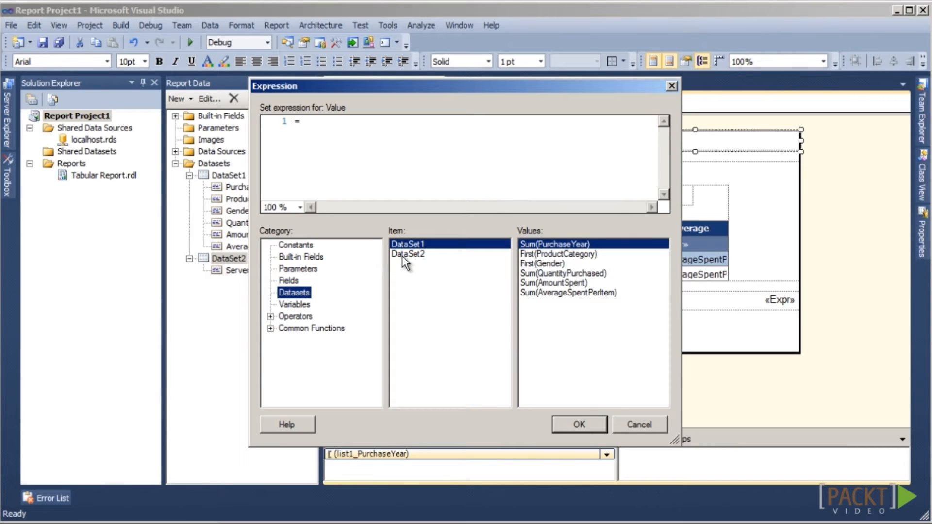
left_click(402, 255)
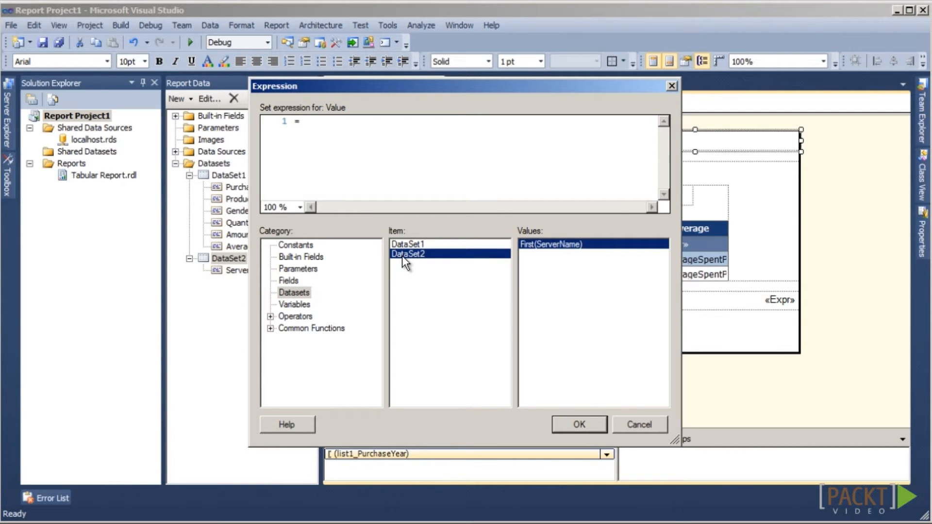
double_click(554, 246)
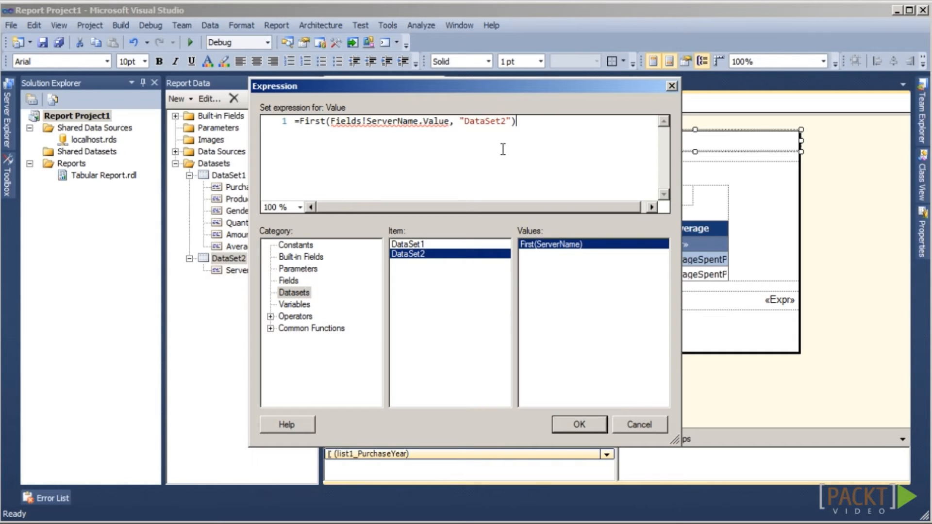
- Prefix the ServerName expression with "Server: " & and accept it
left_click(303, 125)
type("\"Ser")
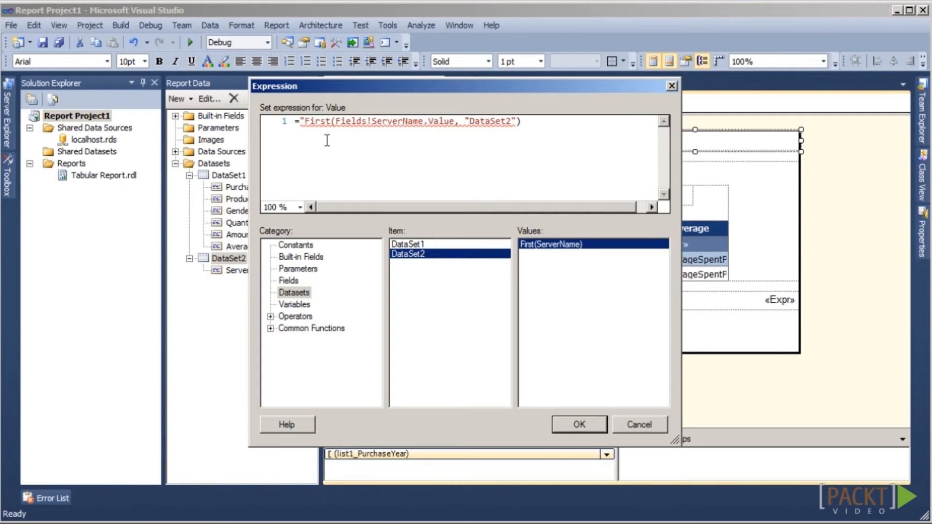
type("ver:")
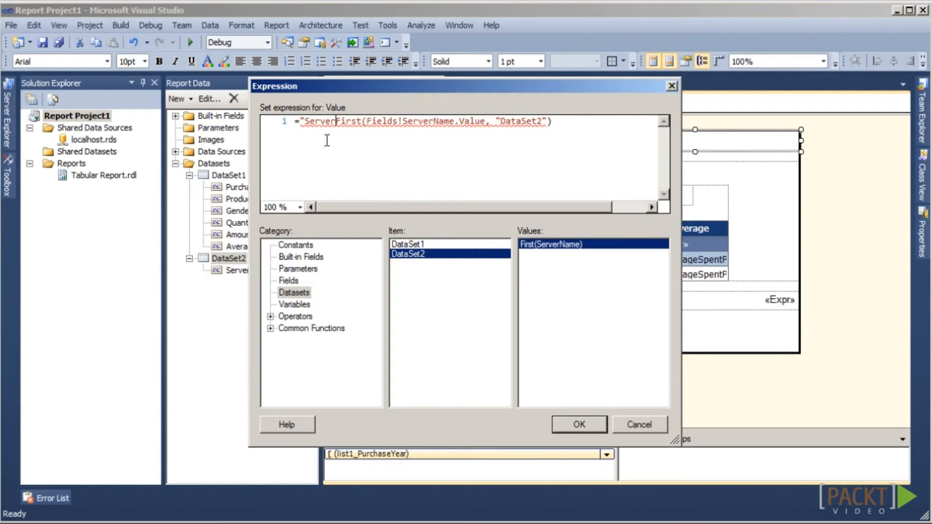
type(" \" &")
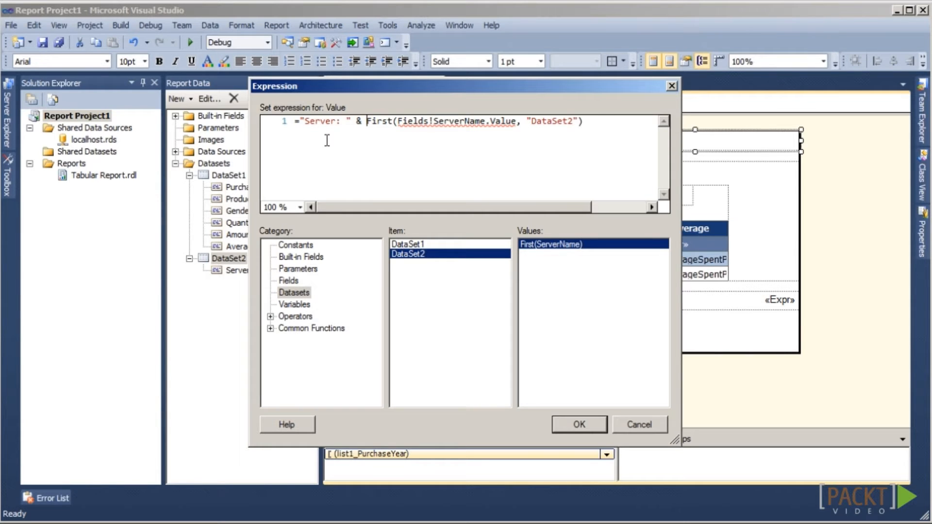
left_click(595, 427)
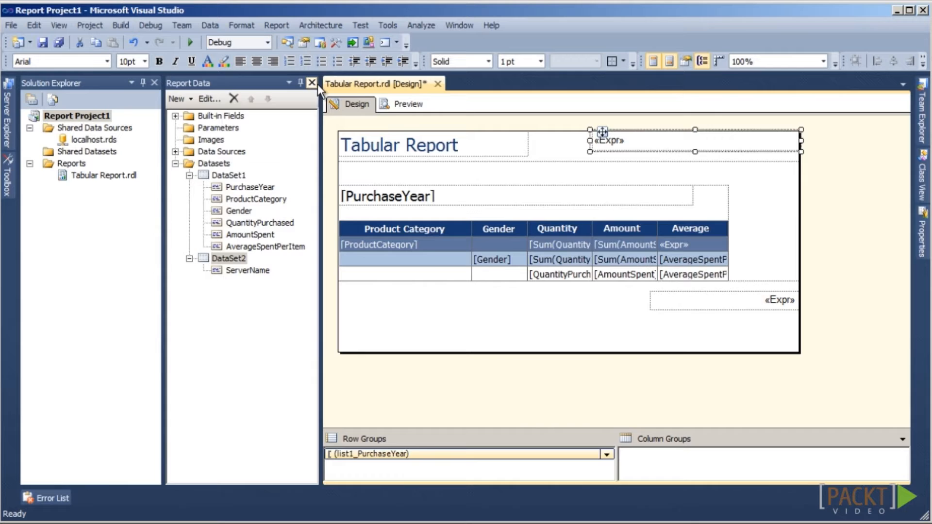
- Set the server-name text box's TextAlign to Right and its name to txtServerName, and preview the report
left_click(317, 84)
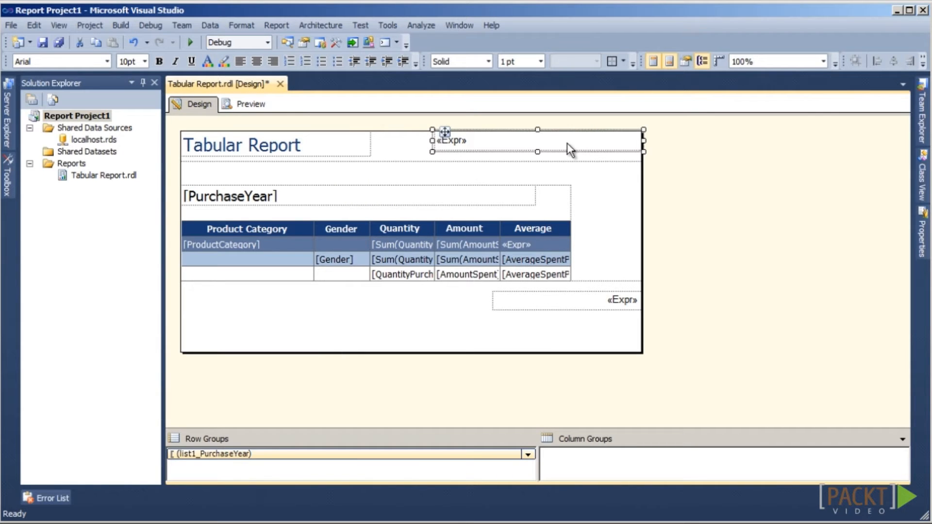
key("F4")
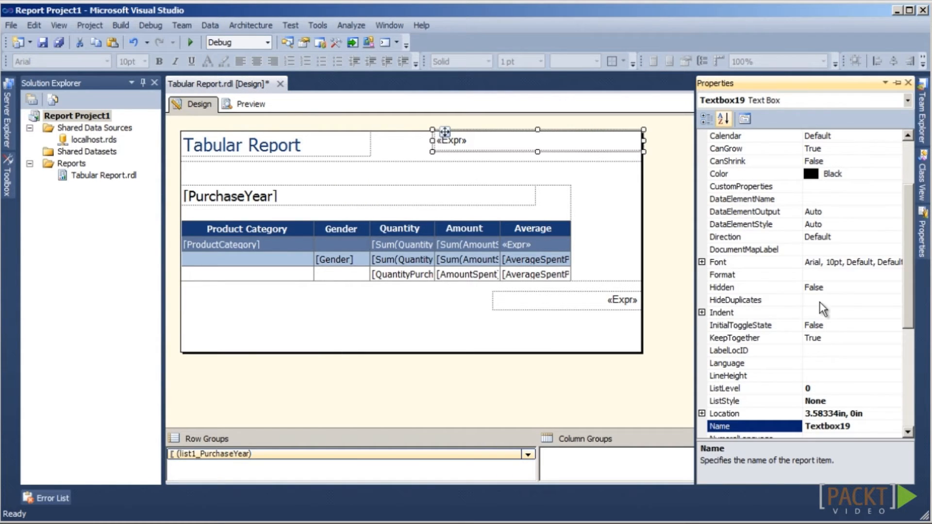
left_click_drag(913, 269, 910, 346)
left_click(895, 389)
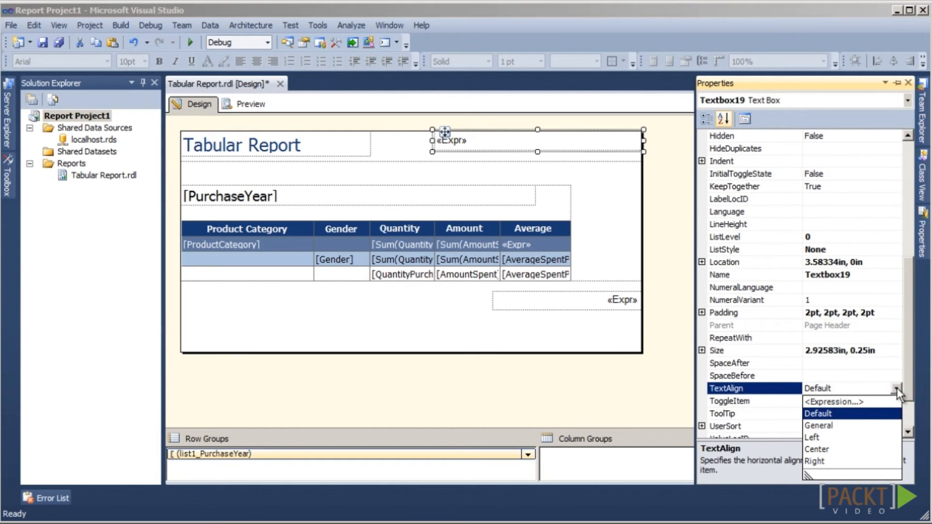
left_click(842, 461)
double_click(863, 275)
key("BackSpace")
type("txtServerName")
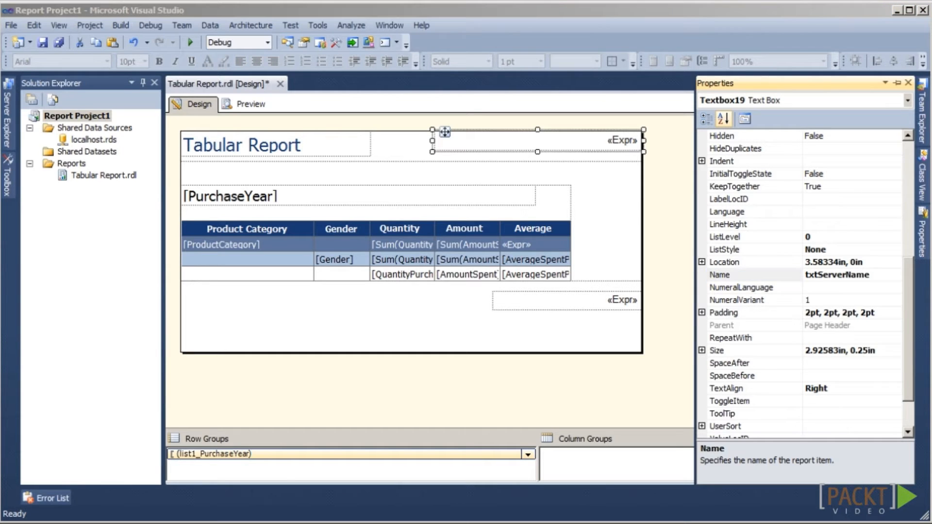
left_click(248, 103)
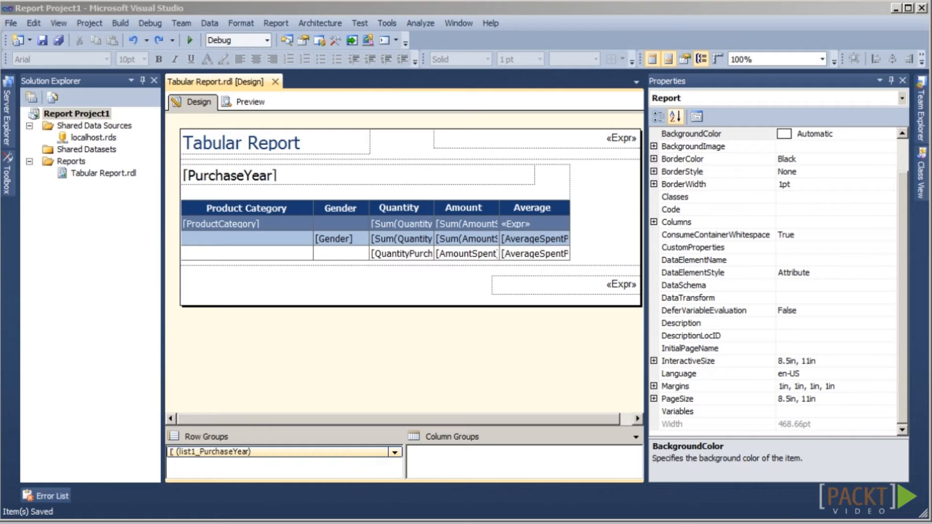
- Move the Tabular Report title and the server-name box down in the page header to free space above them
left_click(347, 153)
key("Down")
key("Down")
key("Down")
key("Down")
key("Down")
key("Down")
key("Down")
key("Down")
key("Down")
key("Down")
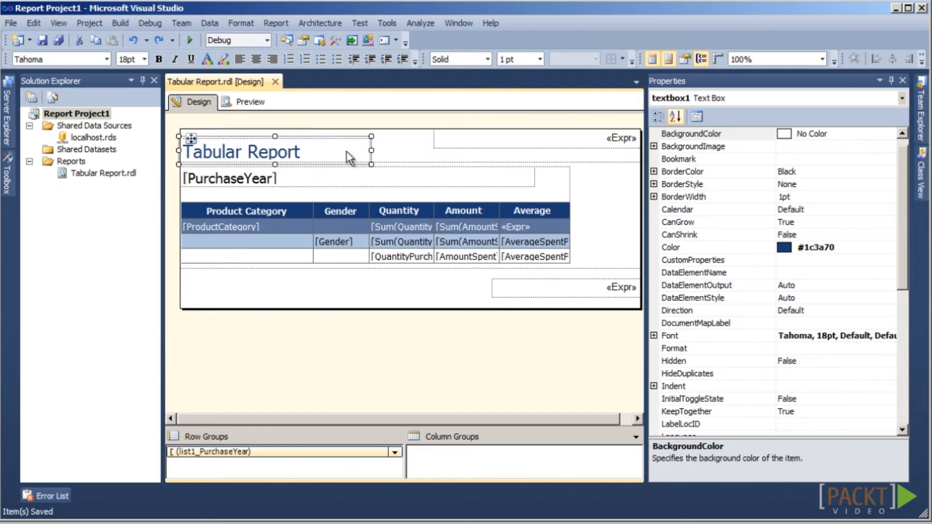
key("Down")
key("Down")
key("Down")
key("Down")
key("Down")
key("Down")
key("Down")
key("Down")
key("Down")
key("Down")
key("Down")
key("Down")
key("Down")
key("Down")
key("Down")
key("Down")
key("Down")
left_click_drag(462, 140, 618, 191)
key("Down")
key("Down")
key("Down")
key("Down")
key("Down")
key("Down")
key("Down")
key("Down")
key("Down")
key("Down")
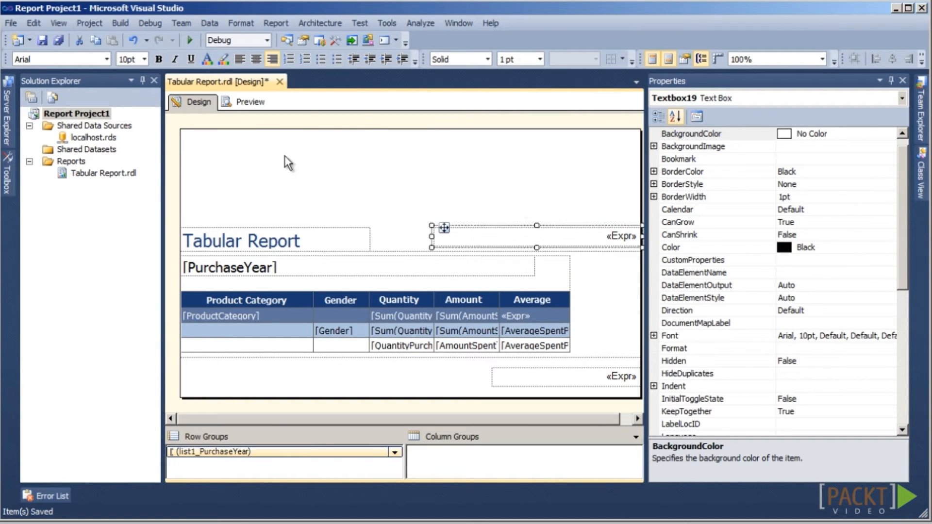
- Insert an image in the empty upper part of the page header and name it Logo
right_click(285, 156)
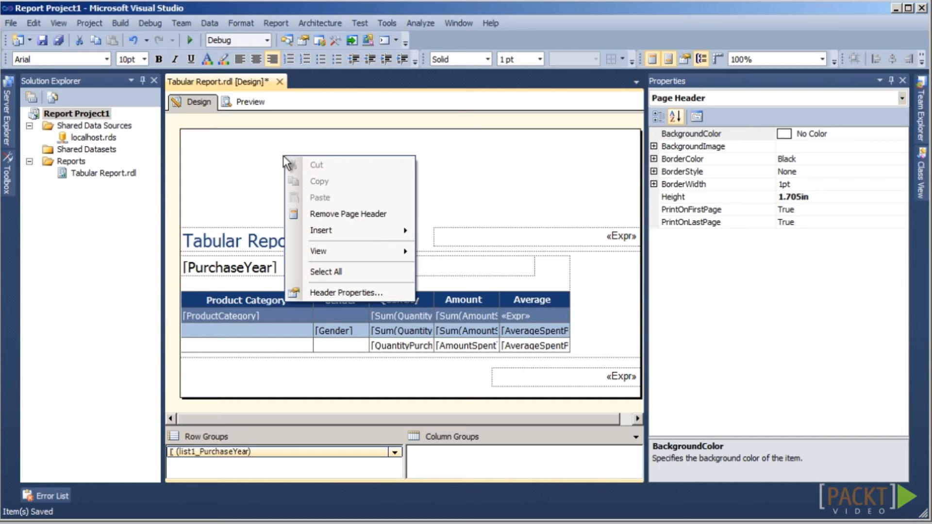
mouse_move(340, 231)
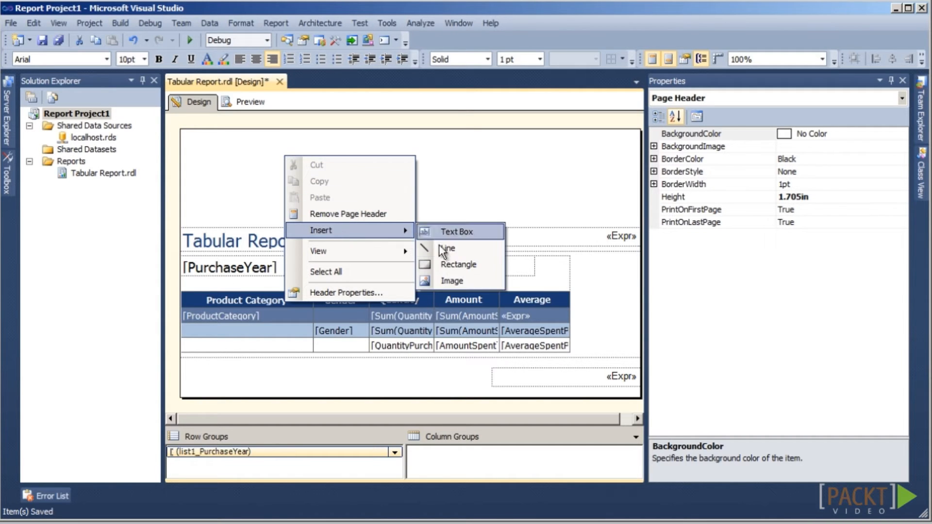
left_click(456, 284)
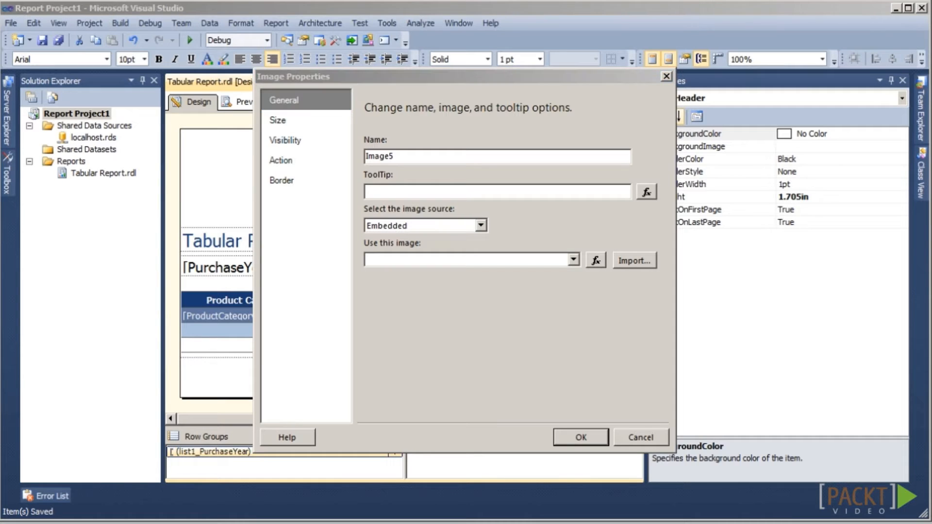
left_click(486, 156)
key("BackSpace")
key("BackSpace")
key("BackSpace")
key("BackSpace")
key("BackSpace")
key("BackSpace")
type("Logo")
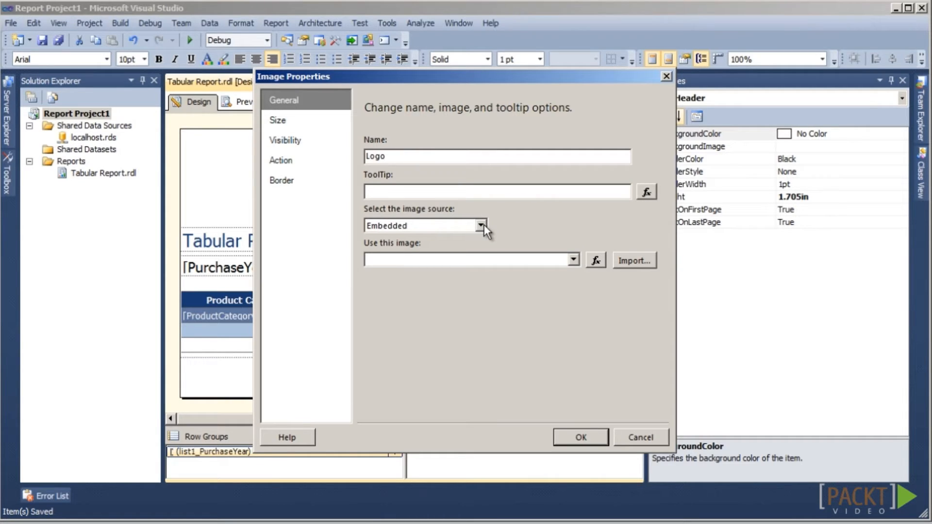
- Import CompanyLogo.jpg from the Pictures library as the embedded image and accept the image properties
left_click(644, 264)
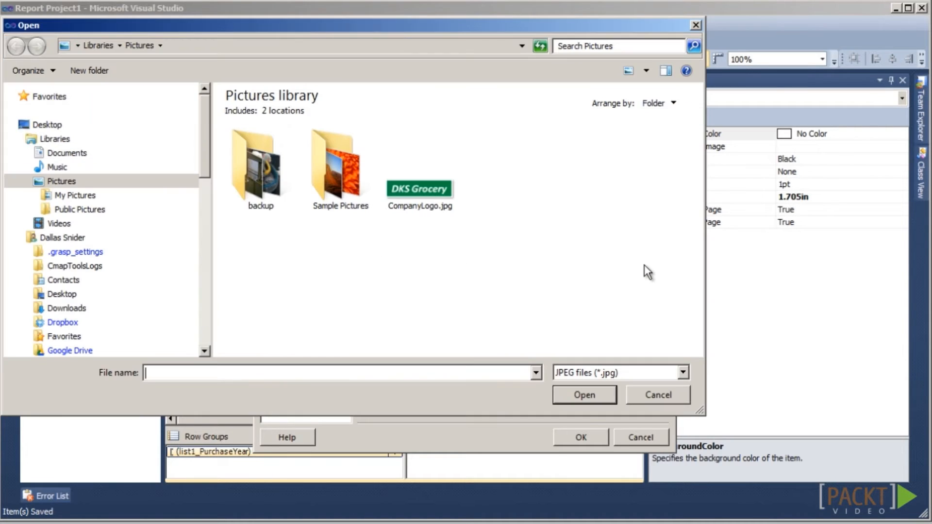
left_click(412, 208)
left_click(566, 394)
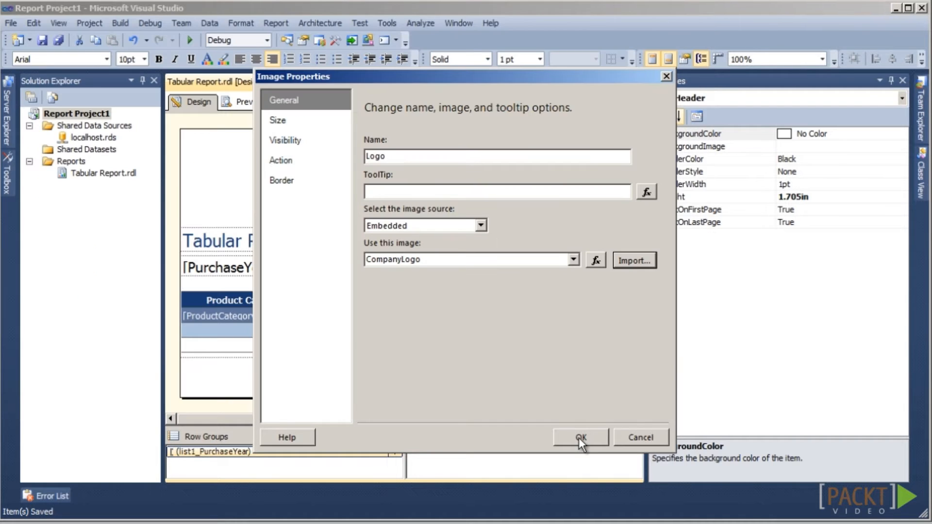
left_click(579, 438)
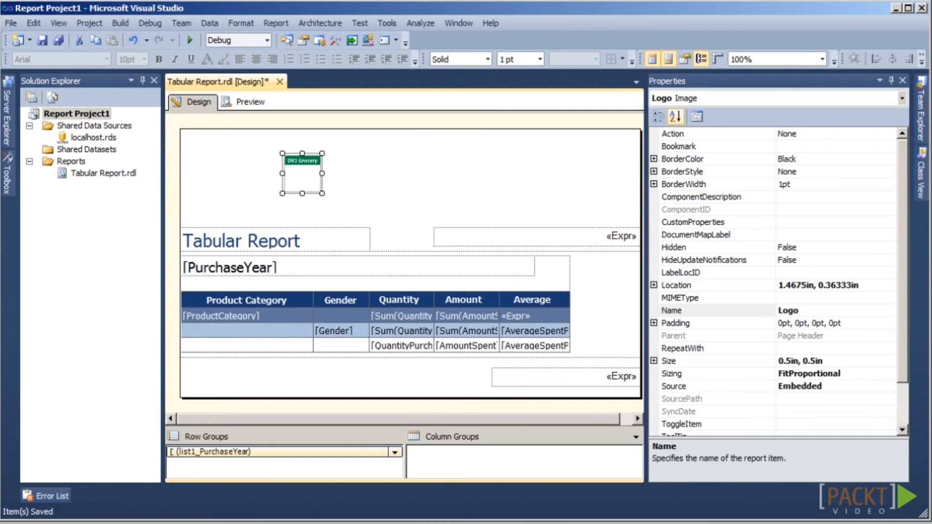
- Set the logo's Sizing to AutoSize, move it to location 0in, 0in in the page header and preview the report
left_click(884, 375)
left_click(890, 374)
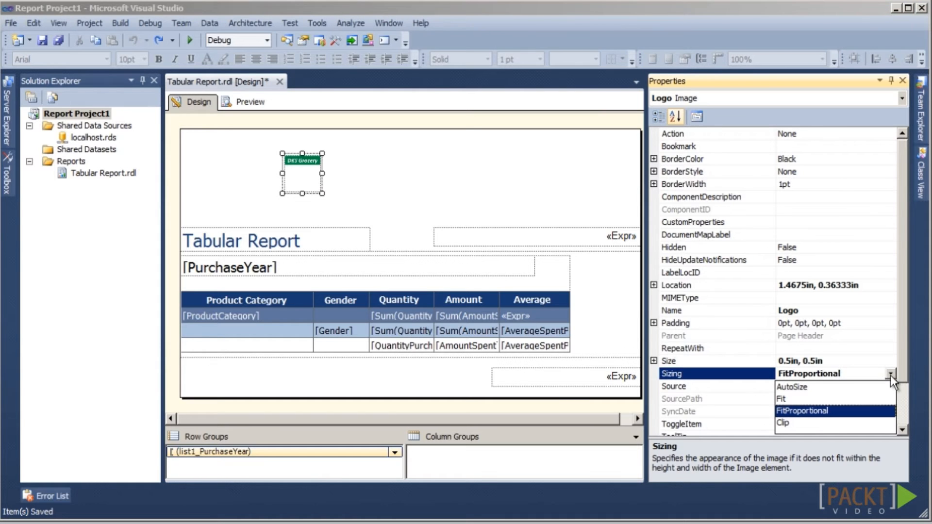
left_click(852, 388)
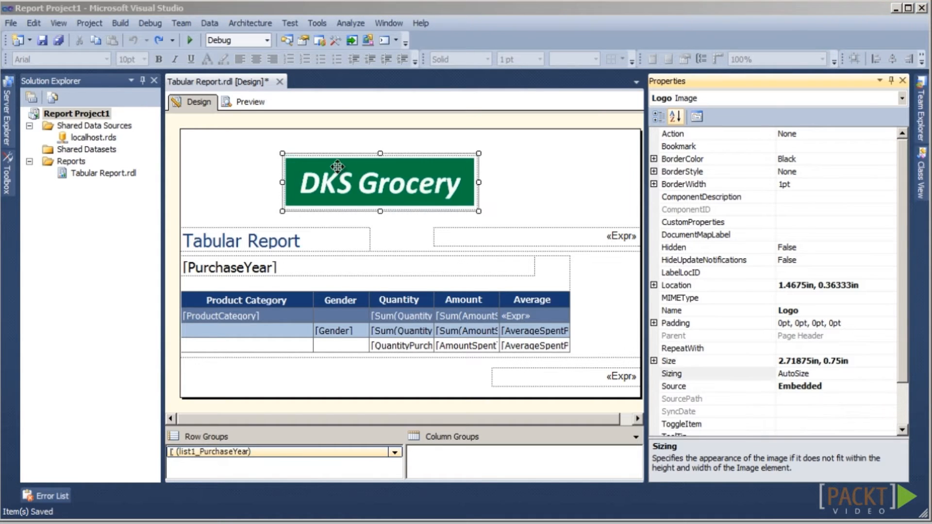
left_click_drag(291, 159, 191, 137)
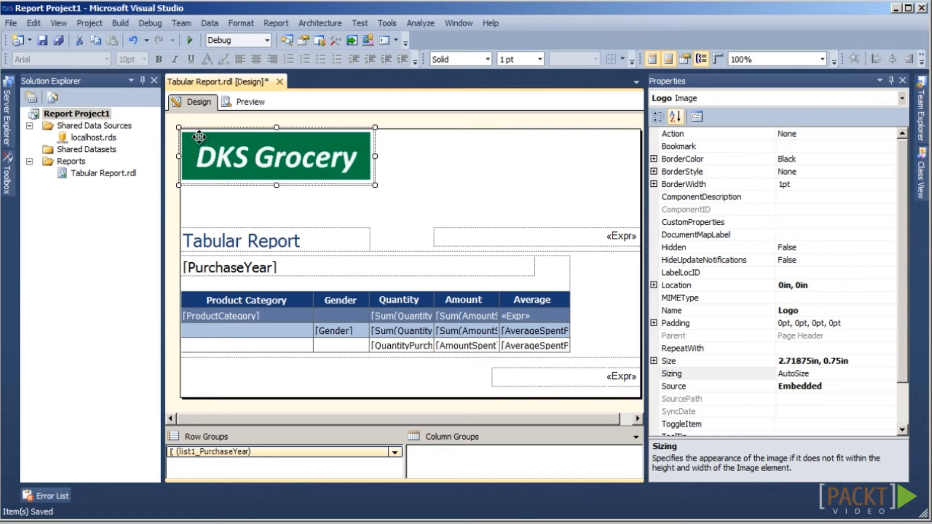
left_click(256, 103)
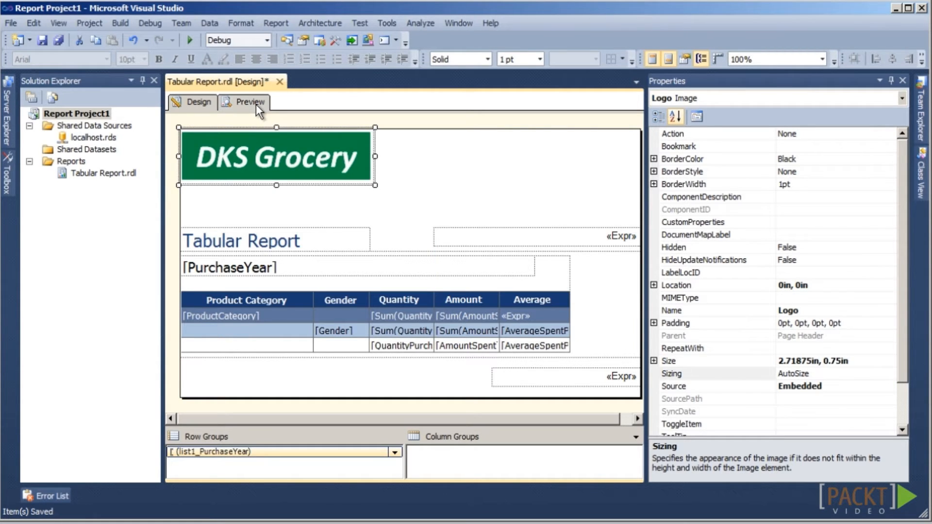
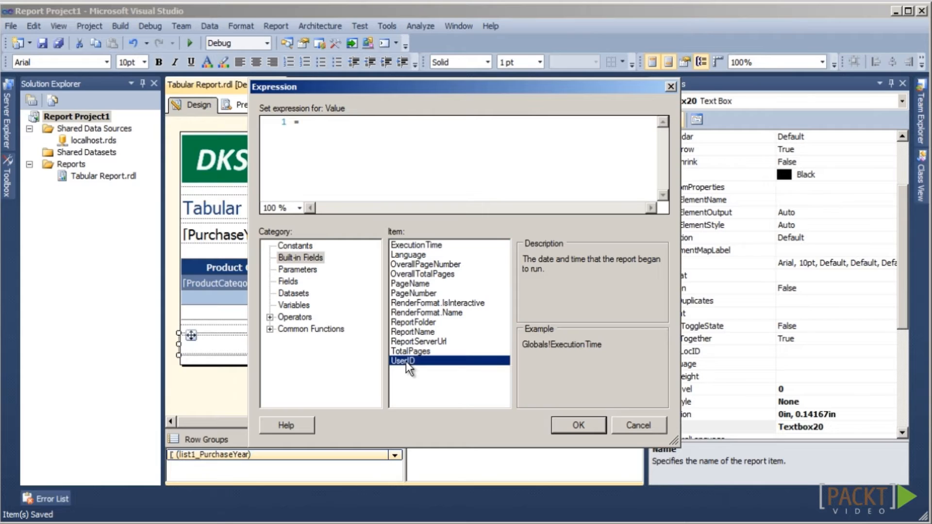
- Append the built-in ExecutionTime field to UserID in the footer text box's expression, joined by & " at " &
double_click(414, 247)
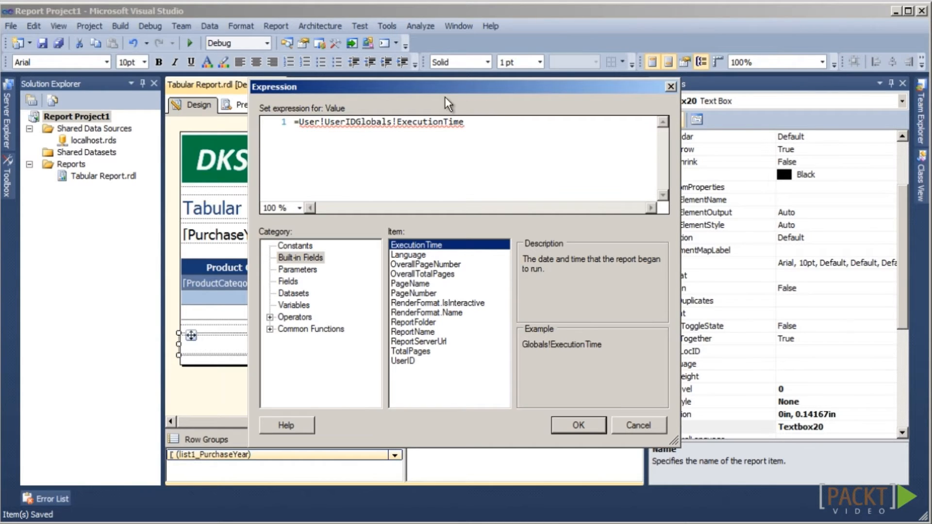
left_click(357, 122)
type("& \" at \" &")
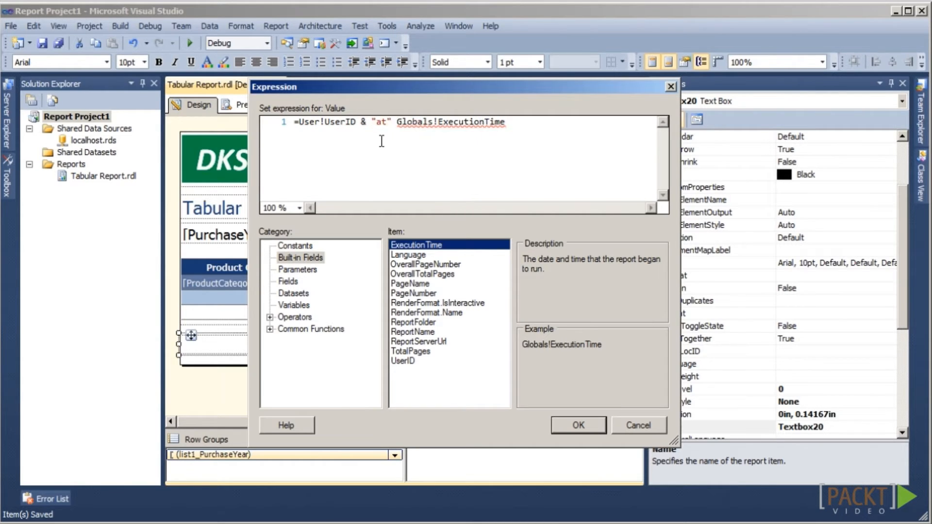
- Break the expression before " at ", prefix it with "Report viewed by " &, accept it and preview the report
key("Left")
key("Left")
key("Left")
key("Left")
key("Left")
key("Left")
key("Left")
key("Left")
key("Left")
key("Return")
key("Up")
key("Right")
type("\"Report view")
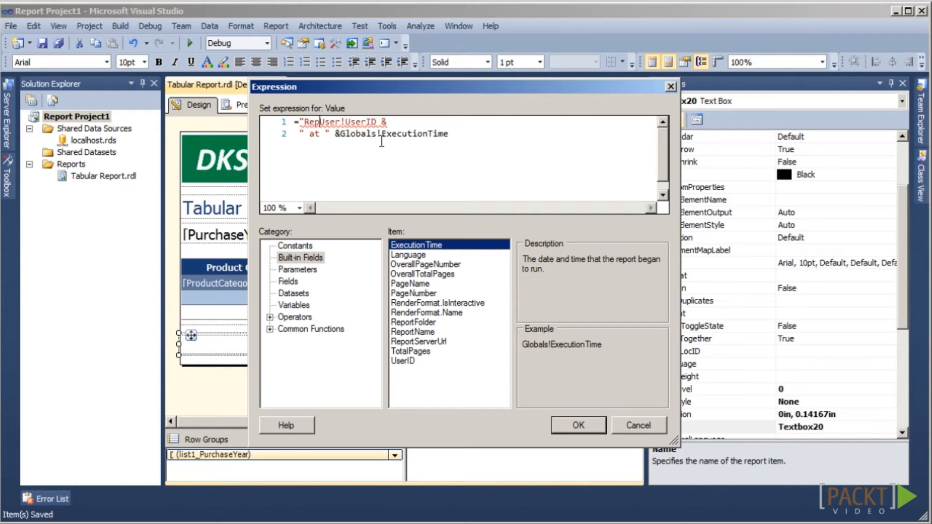
type("ed by \" &")
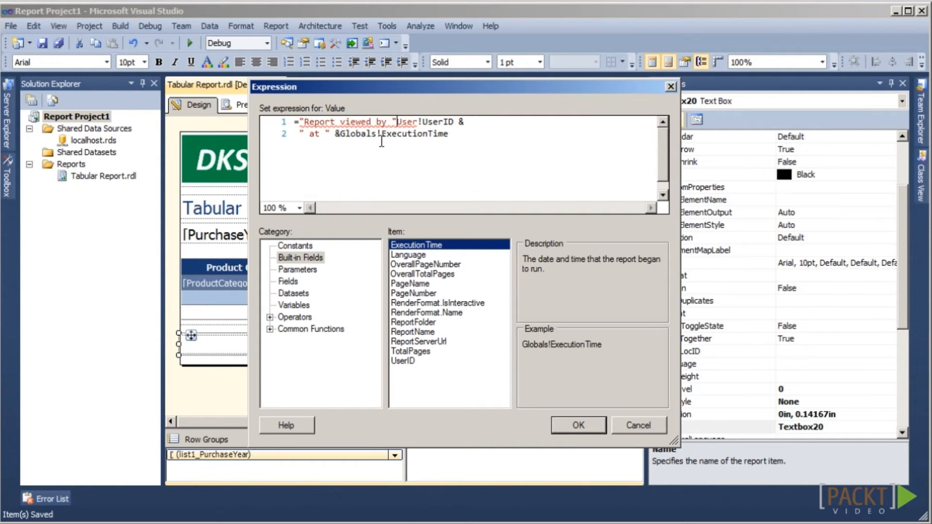
left_click(340, 134)
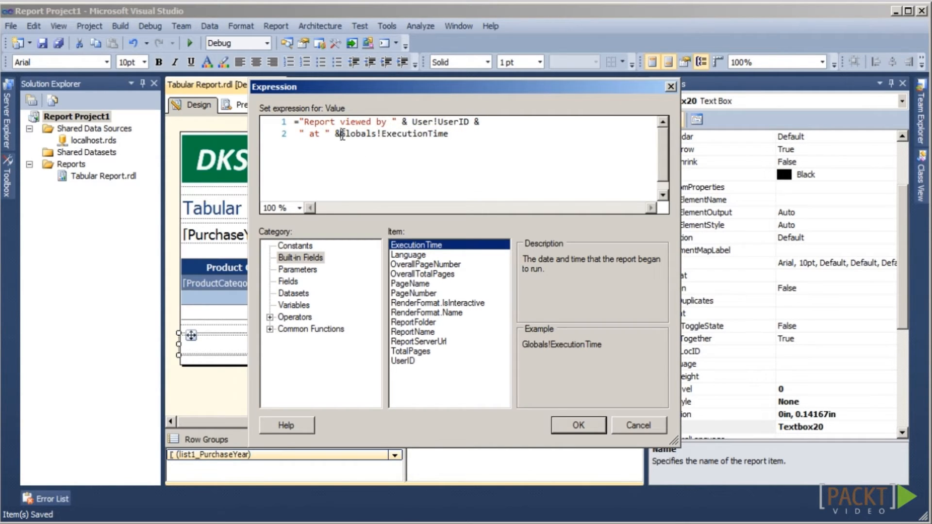
left_click(570, 423)
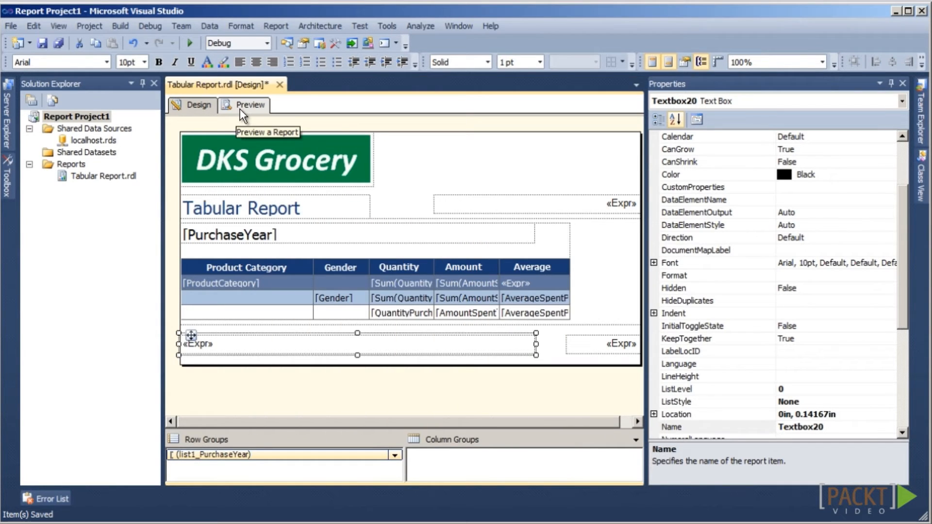
left_click(248, 105)
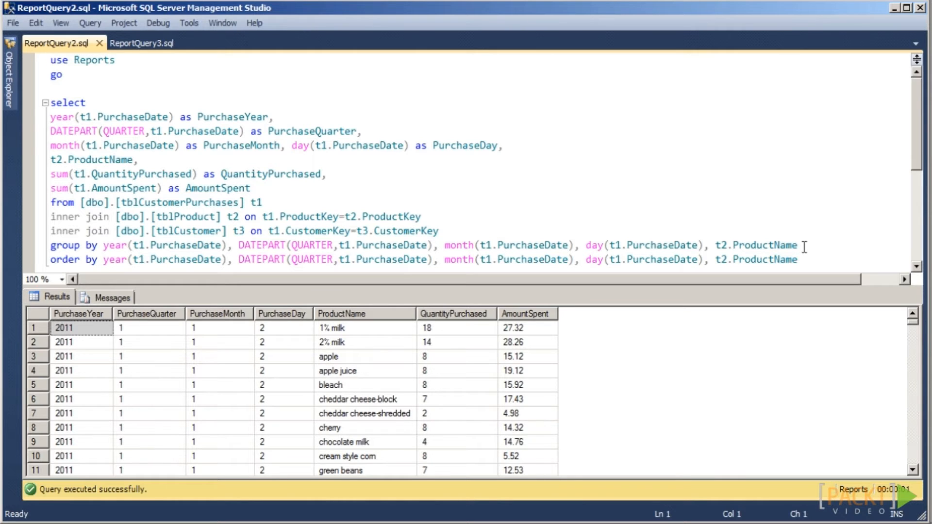
- In Visual Studio, start a tabular report on localhost with the query summing QuantityPurchased and AmountSpent by purchase year, quarter, month, day and product
left_click(140, 43)
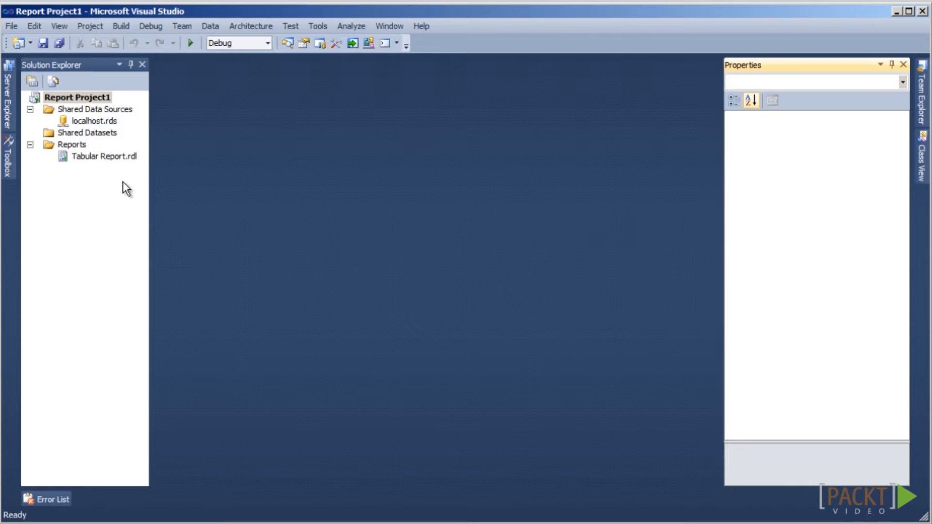
right_click(88, 144)
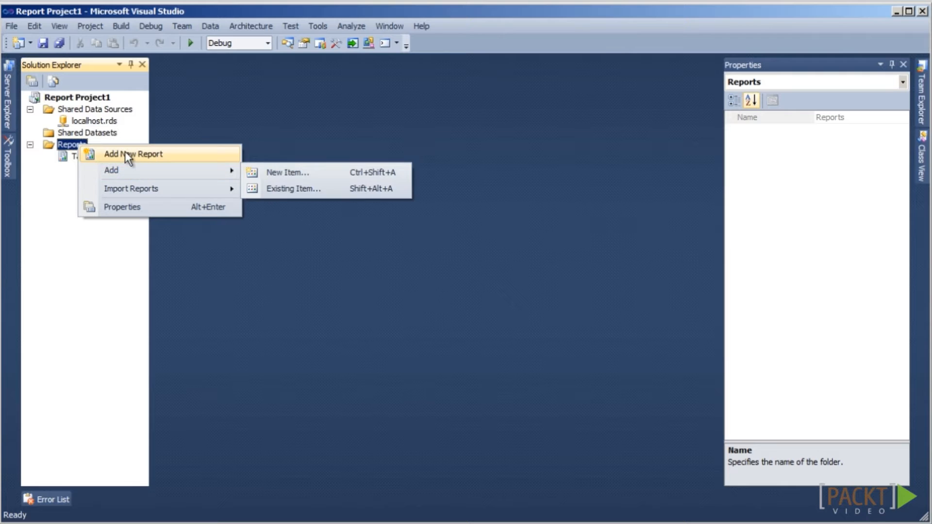
left_click(125, 152)
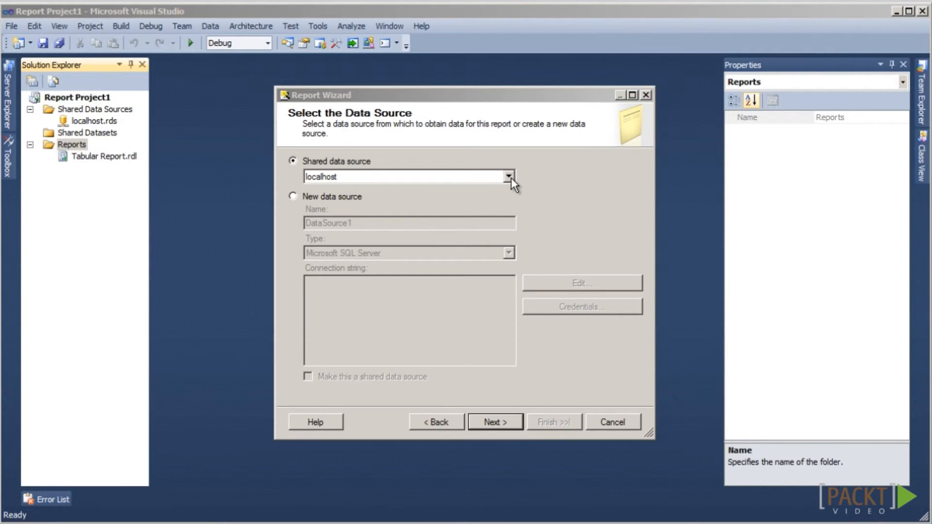
left_click(507, 421)
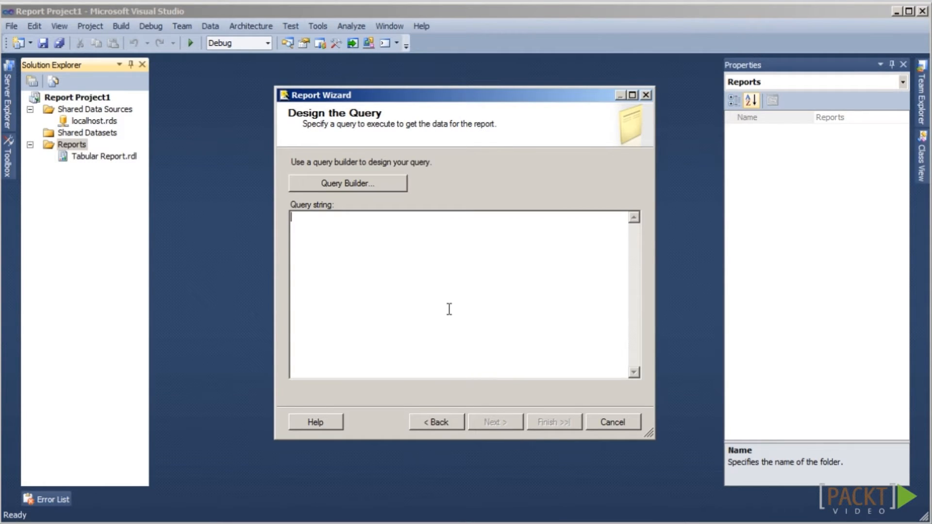
type("select year(t1.PurchaseDate) as PurchaseYear, DATEPART(QUARTER,t1.PurchaseDate) as PurchaseQuarter, month(t1.PurchaseDate) as PurchaseMonth, day(t1.PurchaseDate) as PurchaseDay, t2.ProductName, sum(t1.QuantityPurchased) as QuantityPurchased, sum(t1.AmountSpent) as AmountSpent from [dbo].[tblCustomerPurchases] t1 inner join [dbo].[tblProduct] t2 on t1.ProductKey=t2.ProductKey inner join [dbo].[tblCustomer] t3 on t1.CustomerKey=t3.CustomerKey group by year(t1.PurchaseDate), DATEPART(QUARTER,t1.PurchaseDate), month (t1.PurchaseDate), day(t1.PurchaseDate), t2.ProductName order by year(t1.PurchaseDate), DATEPART(QUARTER,t1.PurchaseDate), month (t1.PurchaseDate), day(t1.PurchaseDate), t2.ProductName")
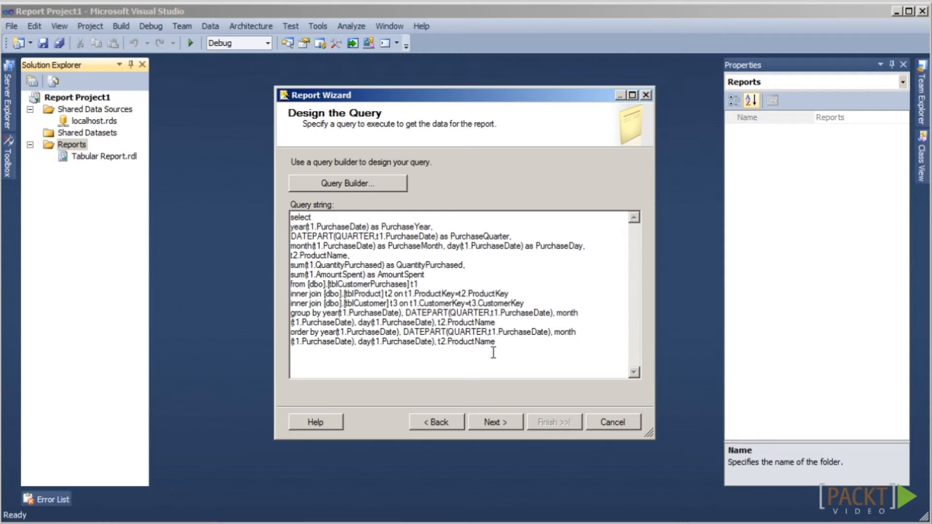
left_click(504, 422)
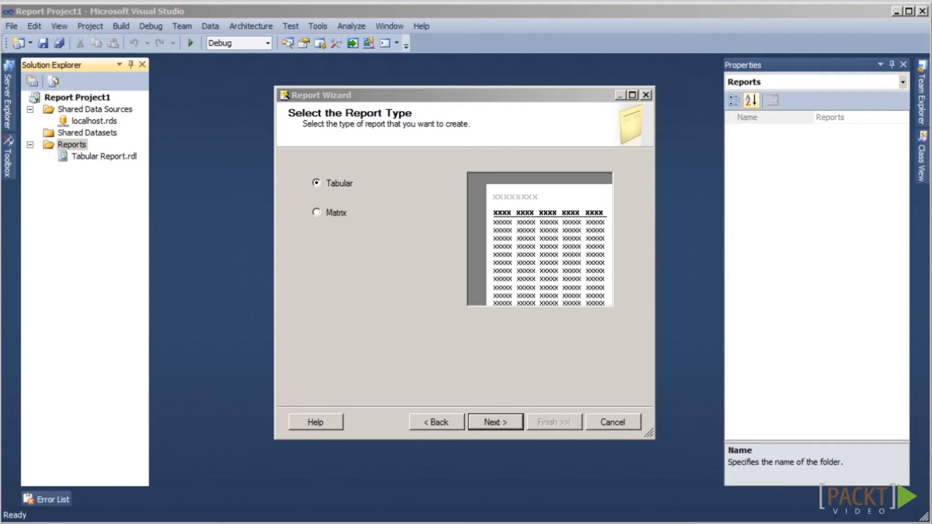
left_click(486, 419)
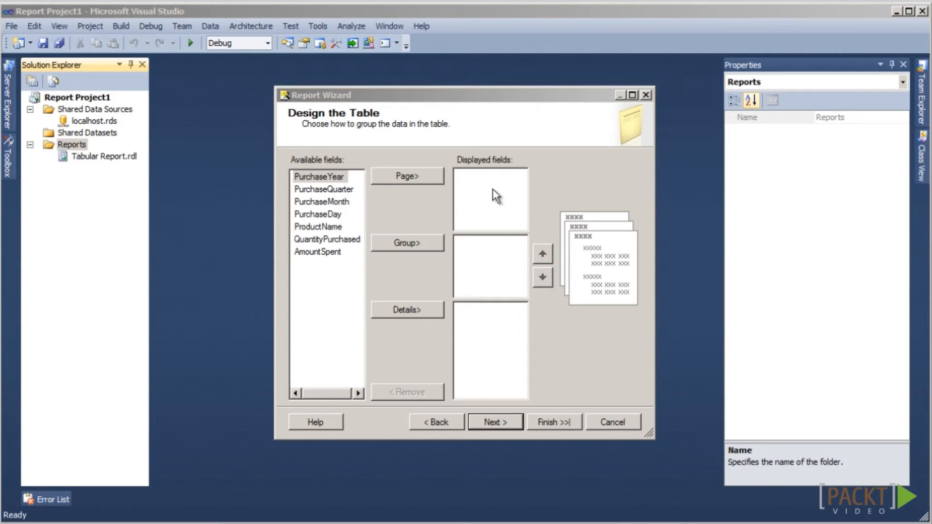
- Assign PurchaseYear, PurchaseQuarter, PurchaseMonth and PurchaseDay as the table's grouping fields
left_click(332, 177)
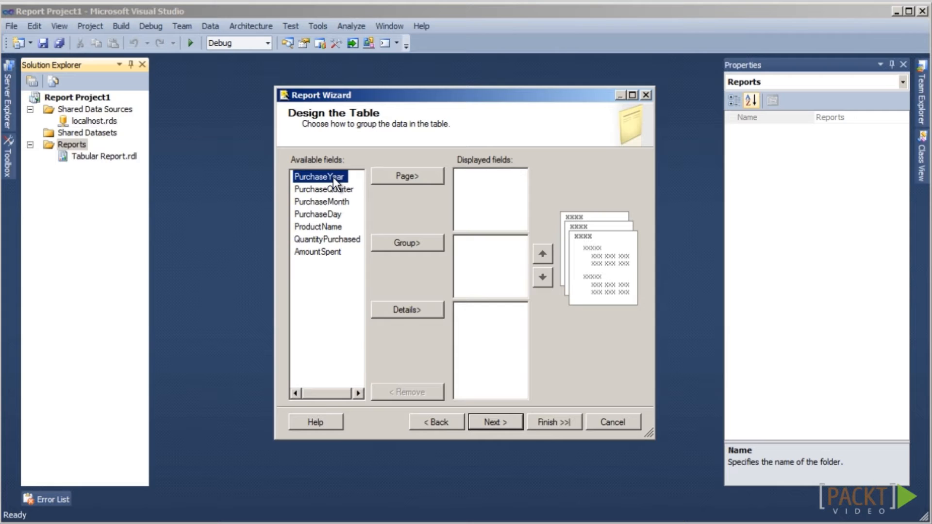
key("shift+Down")
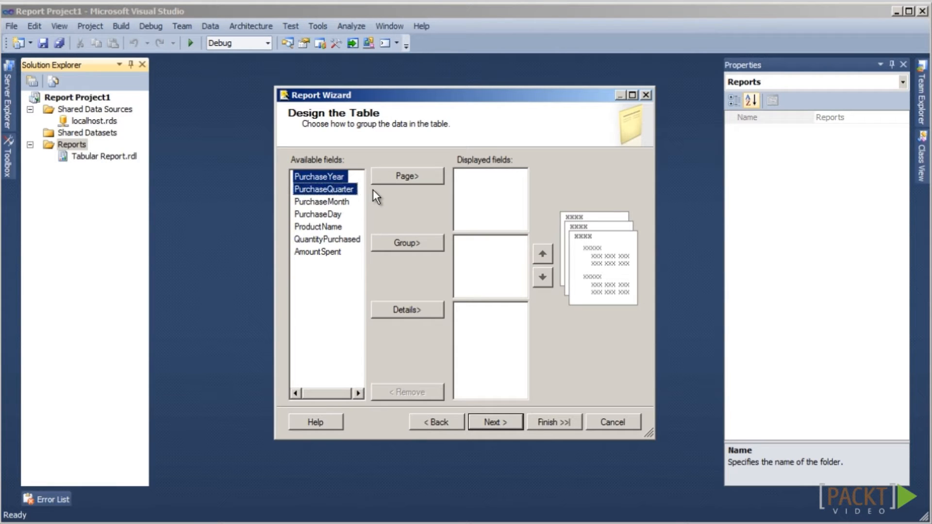
key("shift+Down")
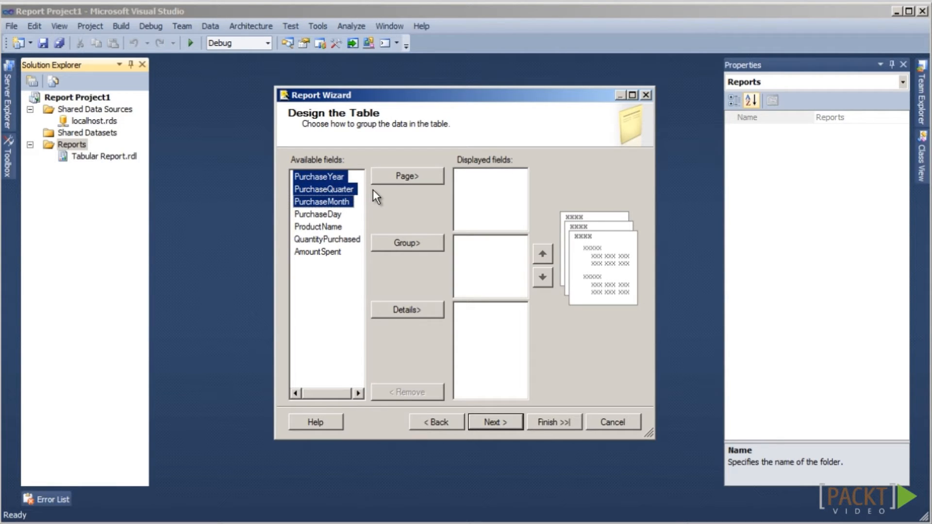
key("shift+Down")
left_click(426, 244)
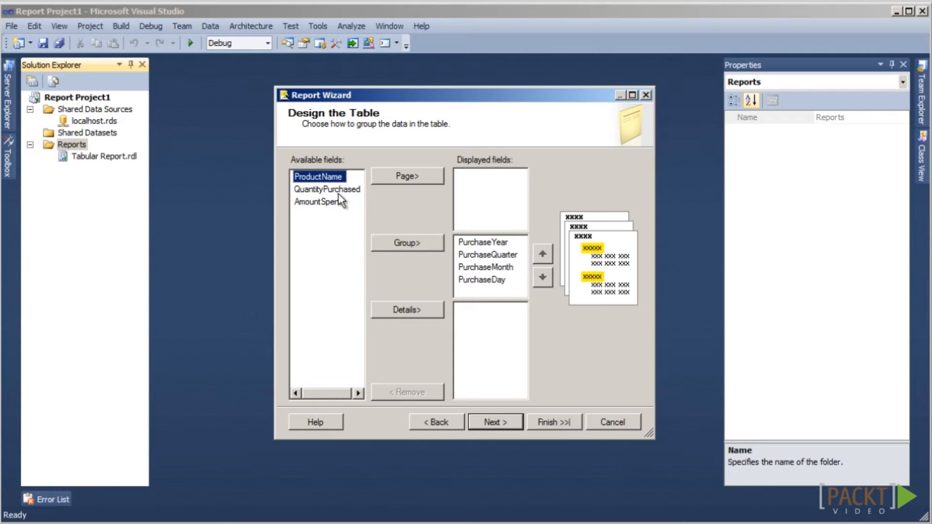
- Assign ProductName, QuantityPurchased and AmountSpent as the table's detail fields and proceed to the table layout
key("shift+Down")
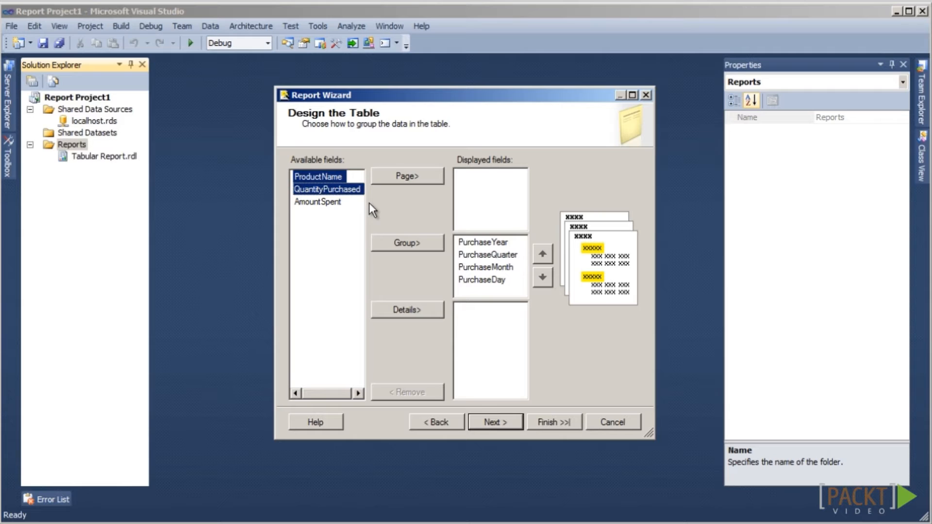
key("shift+Down")
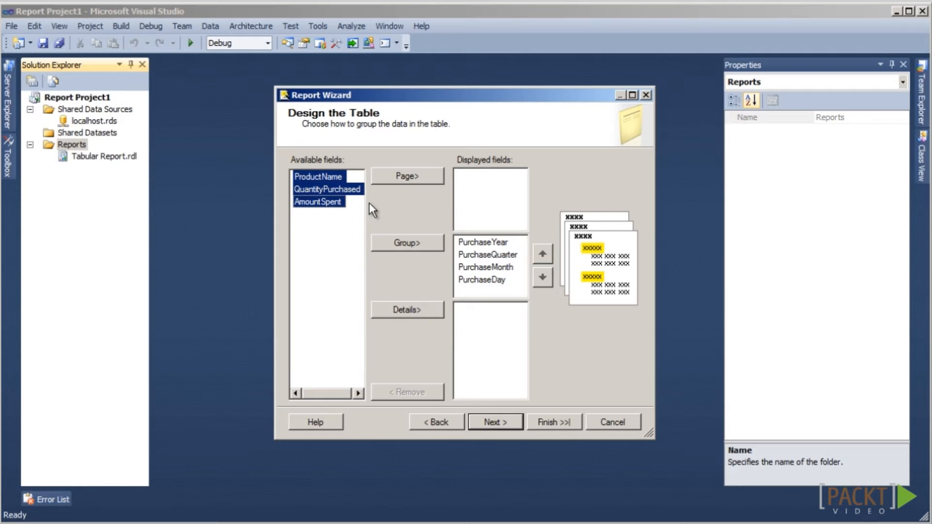
left_click(385, 311)
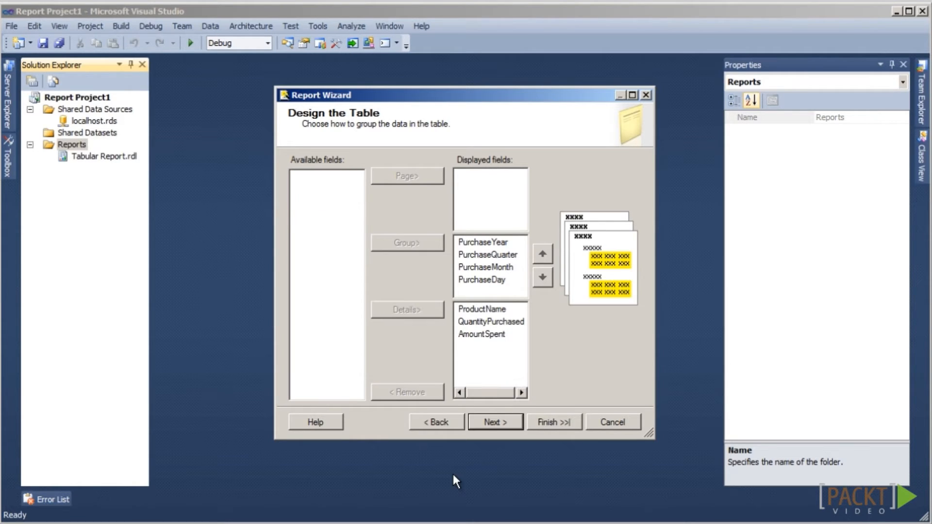
left_click(485, 427)
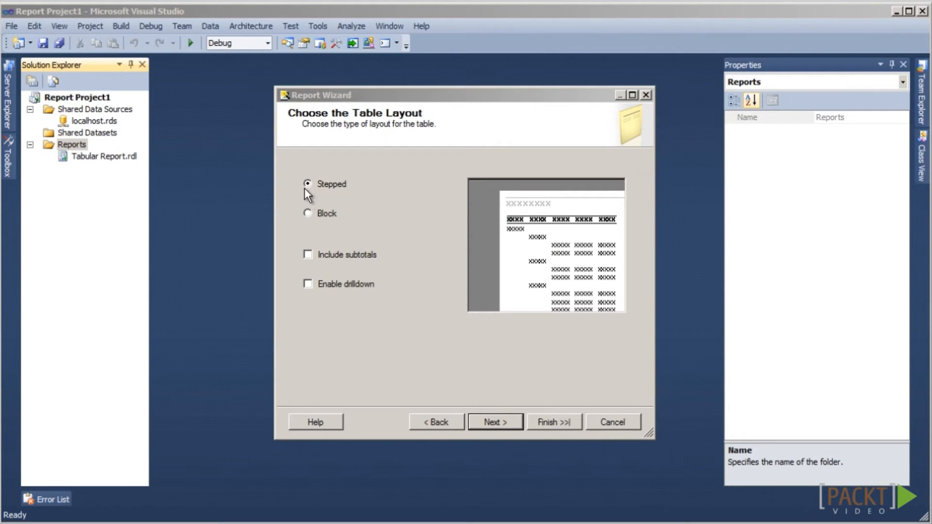
- Include subtotals and enable drilldown in the stepped layout, and apply the Corporate table style
left_click(307, 254)
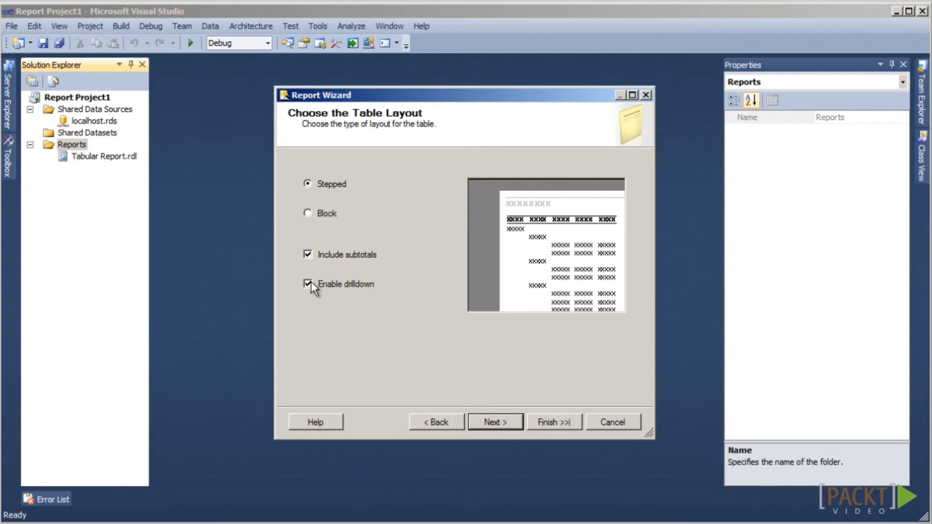
left_click(490, 423)
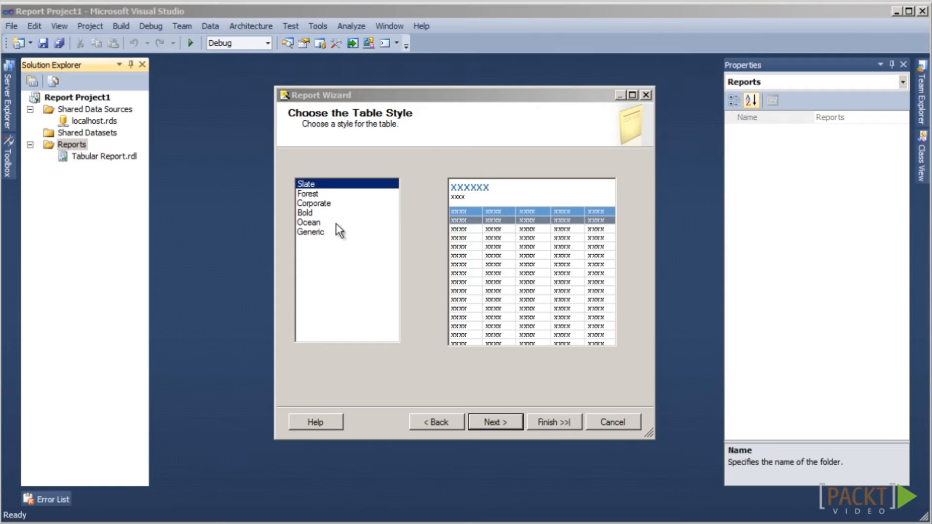
left_click(315, 203)
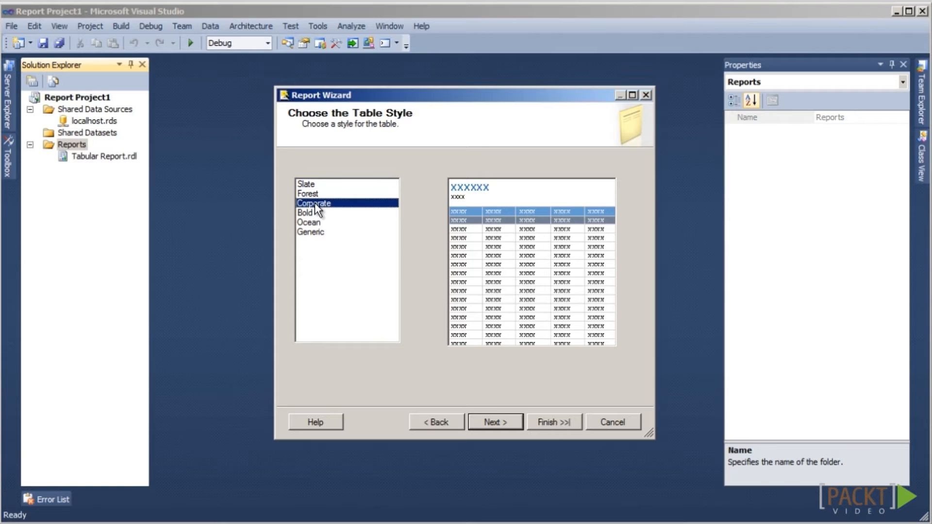
left_click(487, 421)
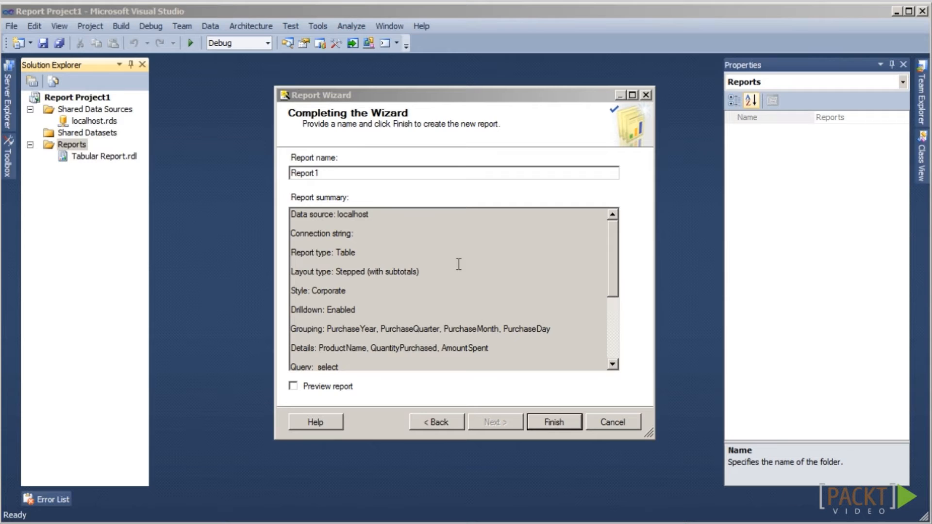
- Name the report Drill Down Report and finish the wizard
left_click(390, 172)
key("BackSpace")
key("BackSpace")
key("BackSpace")
key("BackSpace")
key("BackSpace")
key("BackSpace")
key("BackSpace")
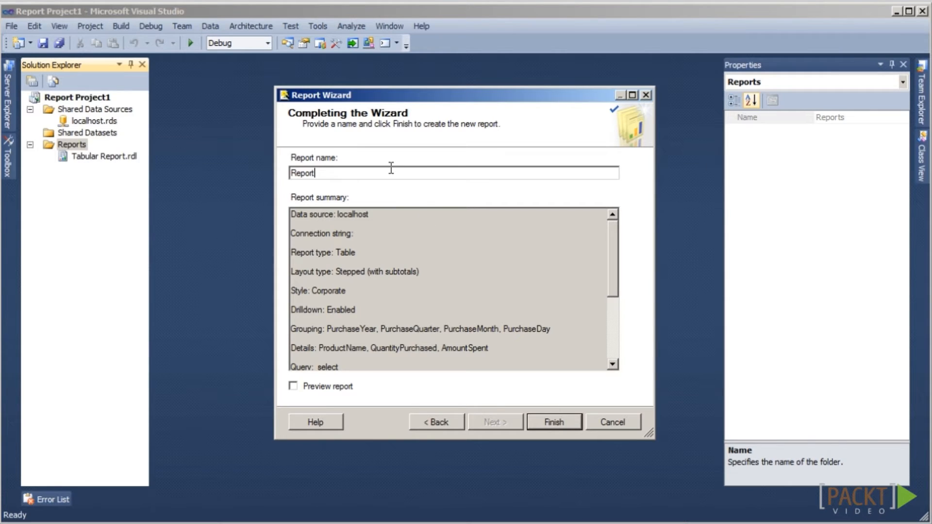
type("Drill Down Report")
left_click(537, 419)
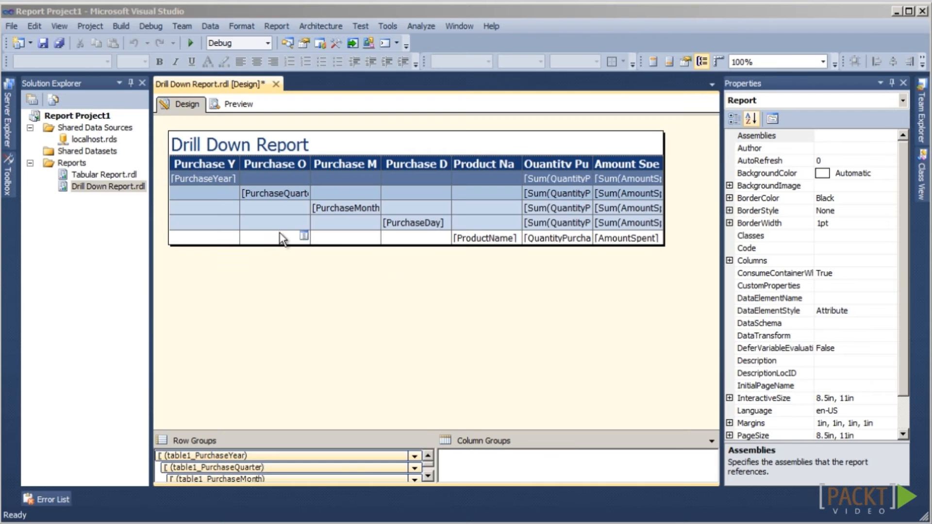
- Preview the drill-down report, expand year 2011 and its first quarter, and collapse that quarter again
left_click(236, 103)
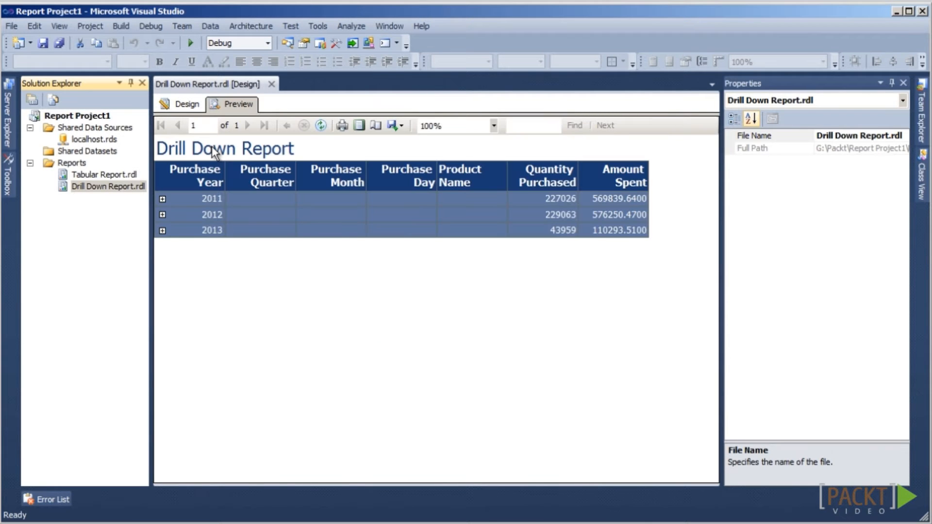
left_click(163, 200)
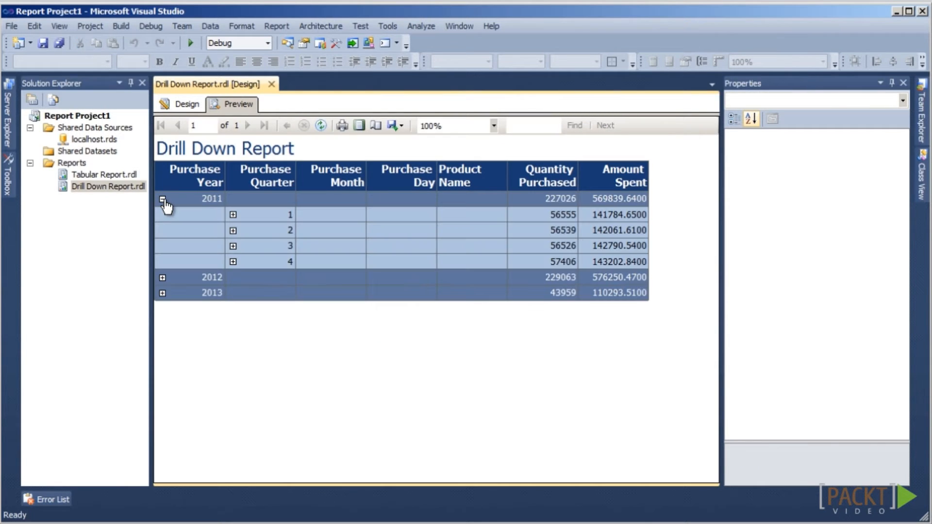
left_click(233, 214)
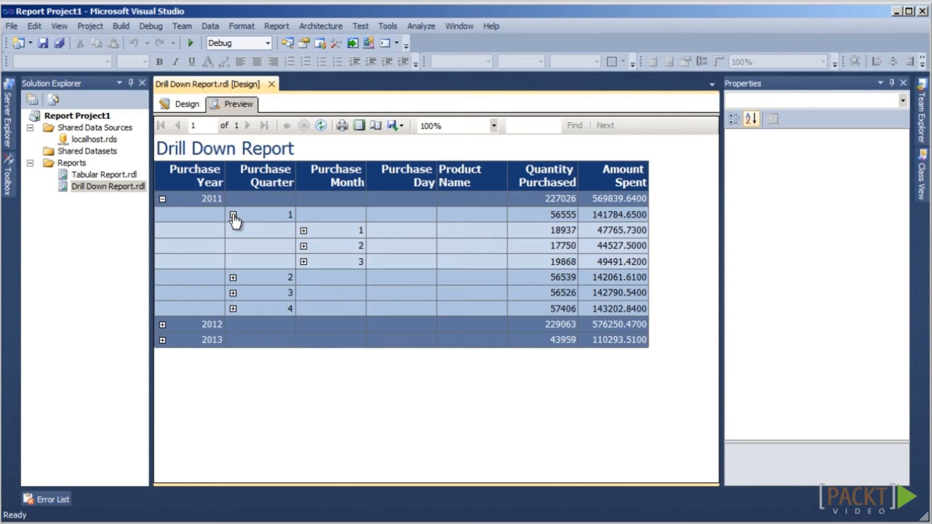
left_click(234, 215)
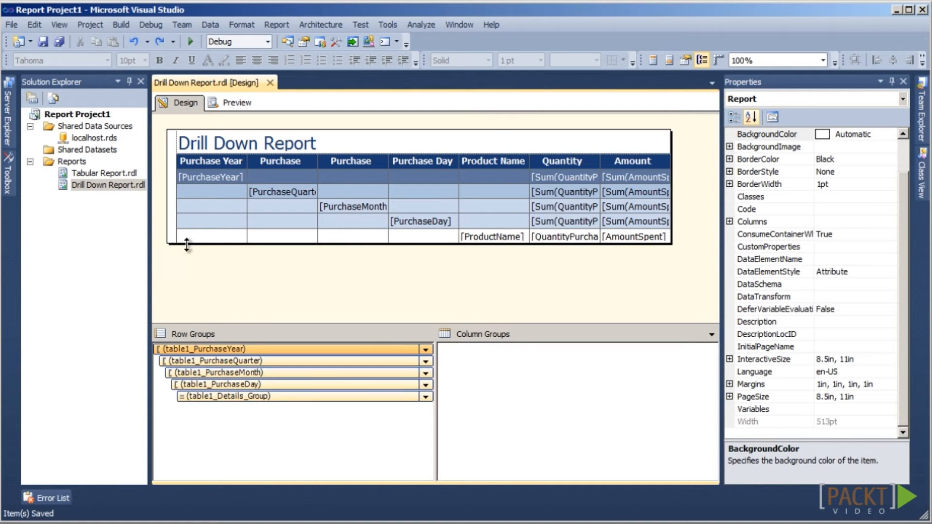
- Enable a page break between each instance of the table1_PurchaseYear row group in its group properties
left_click(192, 240)
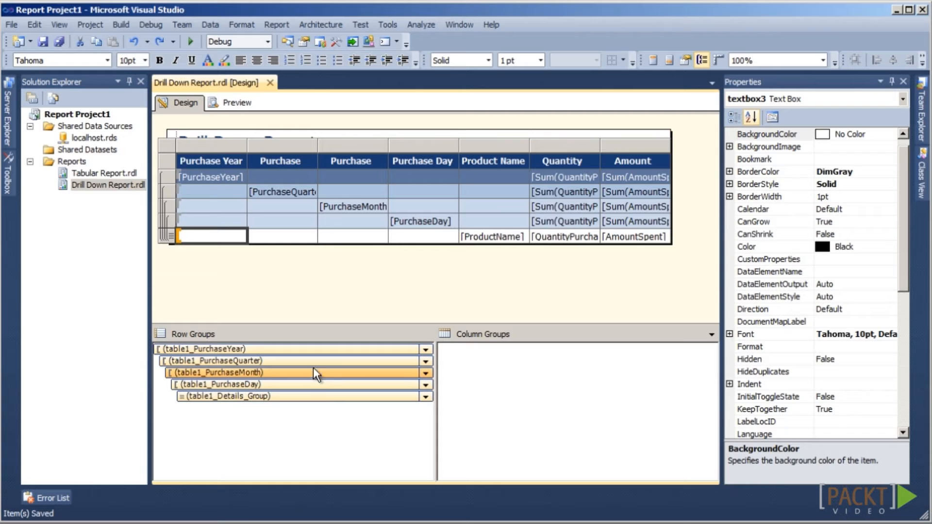
left_click(426, 349)
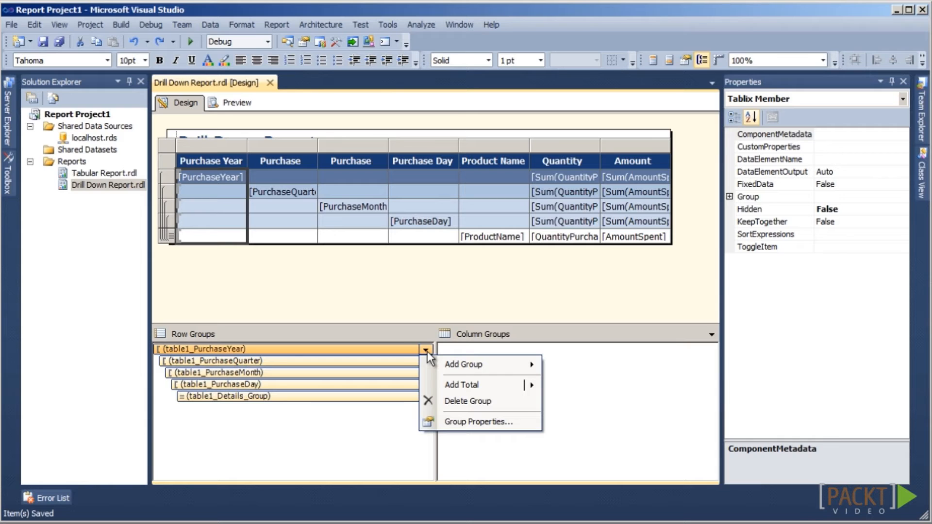
left_click(473, 420)
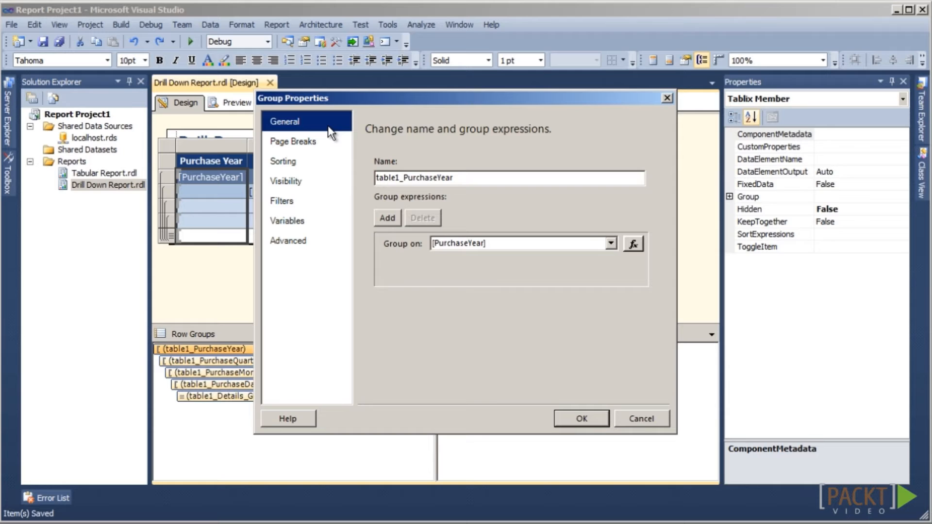
left_click(335, 138)
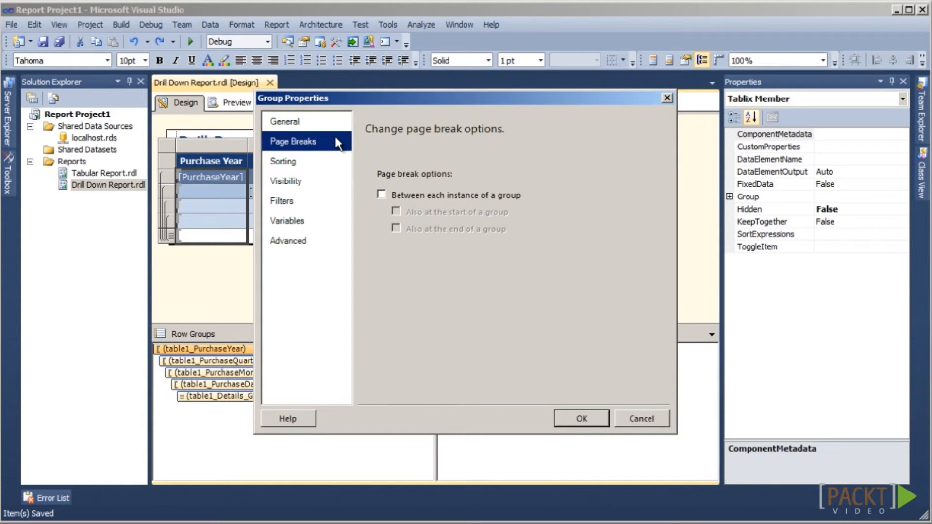
left_click(382, 194)
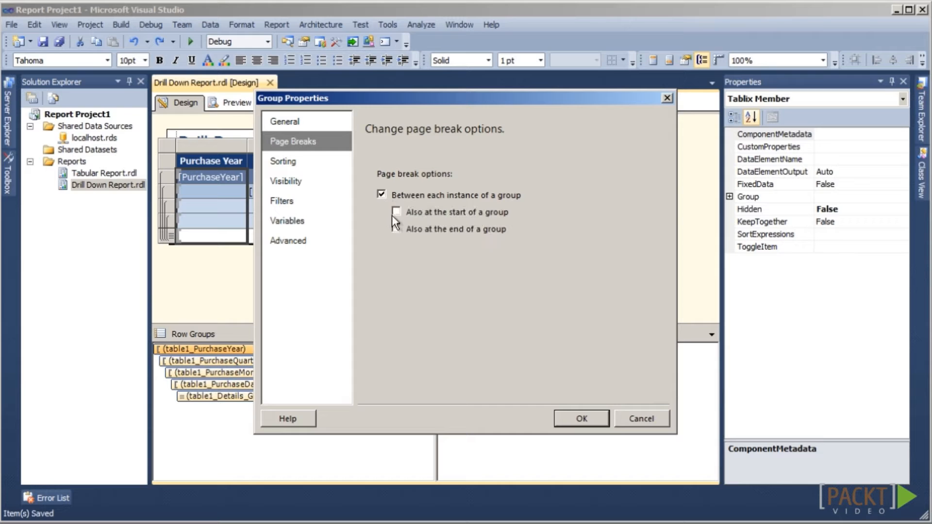
- Review the sorting, visibility, filter, variable and advanced settings of the table1_PurchaseYear group
left_click(320, 166)
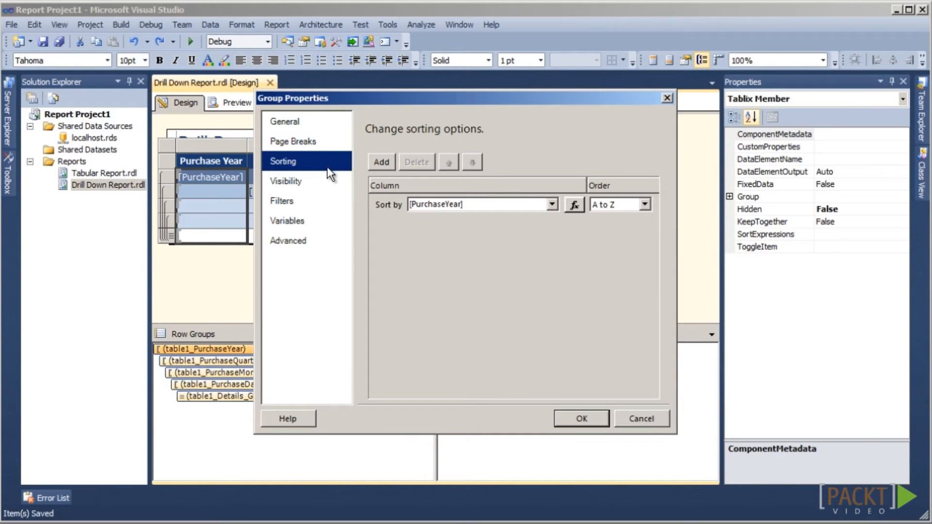
left_click(287, 178)
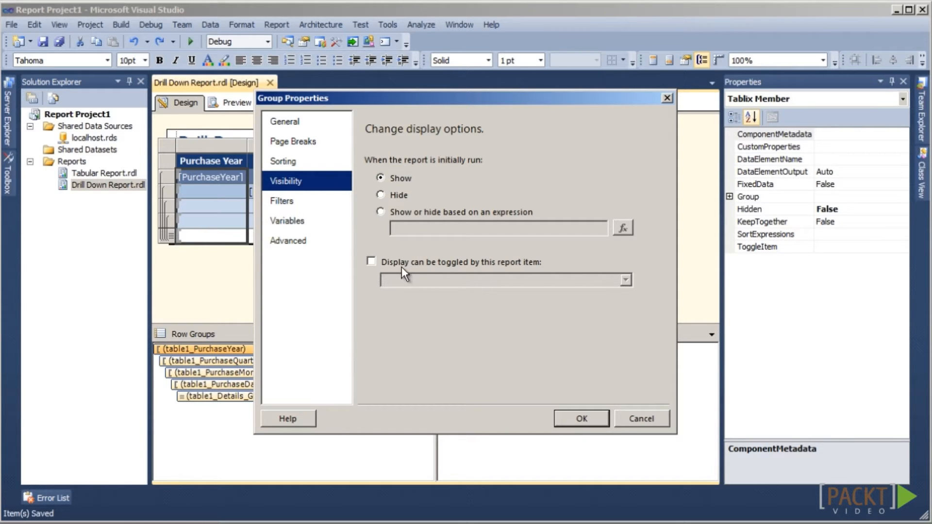
left_click(321, 210)
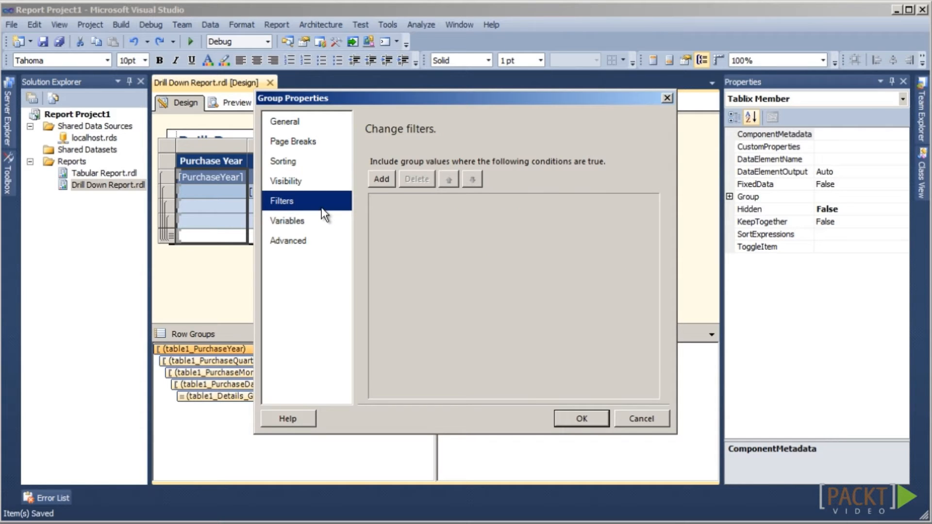
left_click(325, 221)
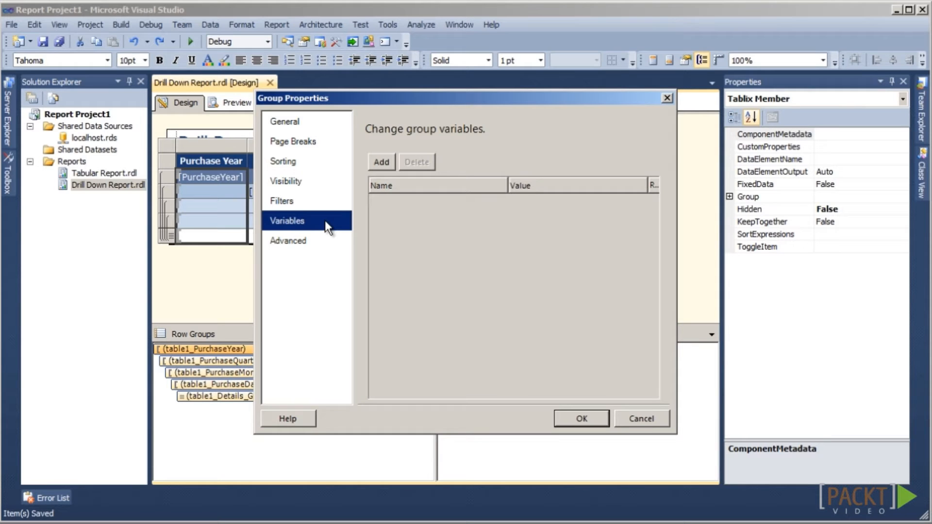
left_click(327, 236)
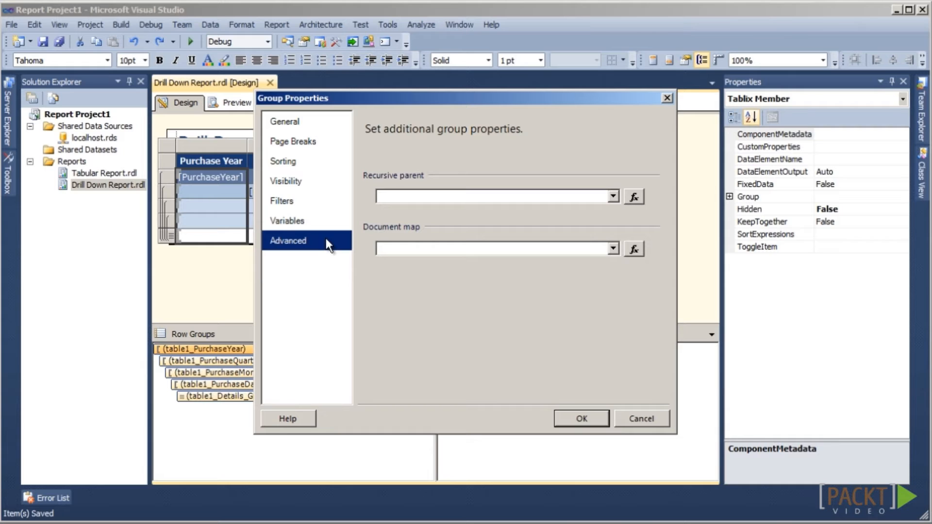
- Set the document map of the table1_PurchaseYear group to [PurchaseYear] and apply the group properties
left_click(614, 249)
left_click(594, 261)
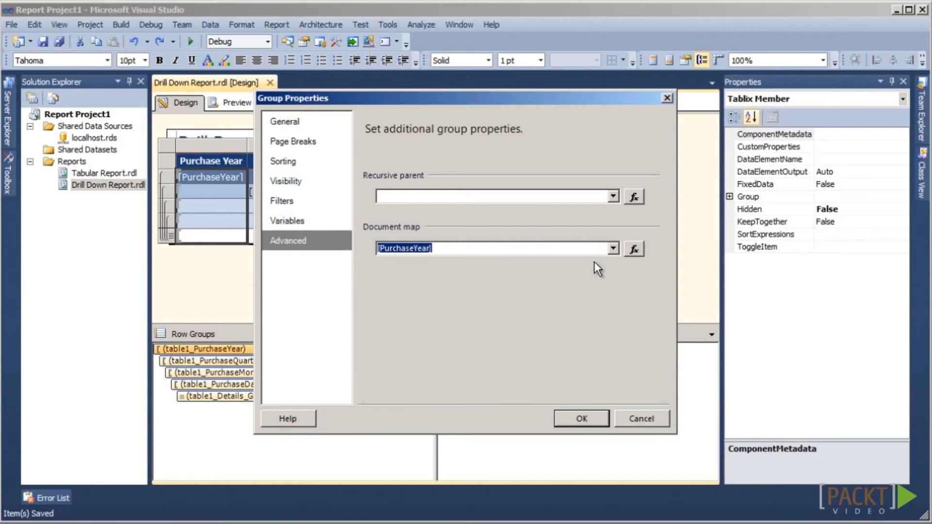
left_click(590, 414)
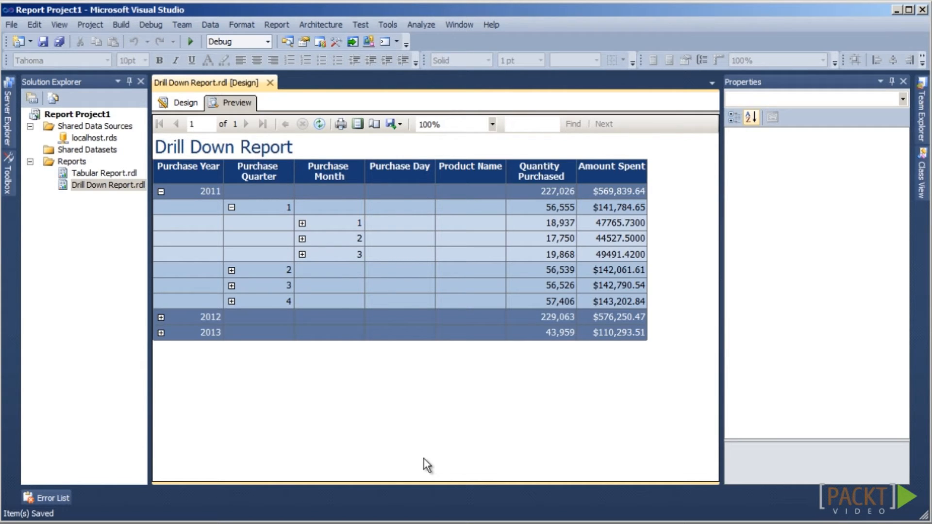
- Set the table1_PurchaseQuarter row group to Show when the report is initially run, and select its Hidden property
left_click(179, 106)
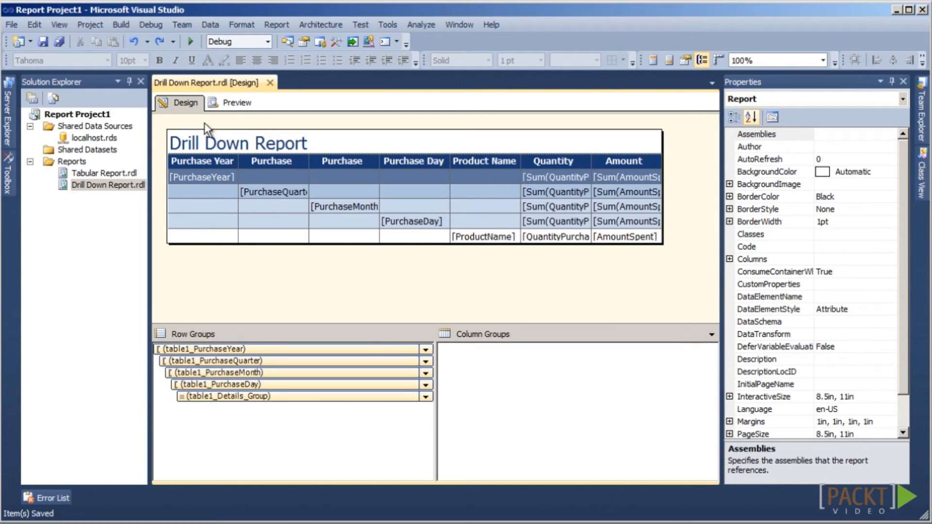
left_click(431, 363)
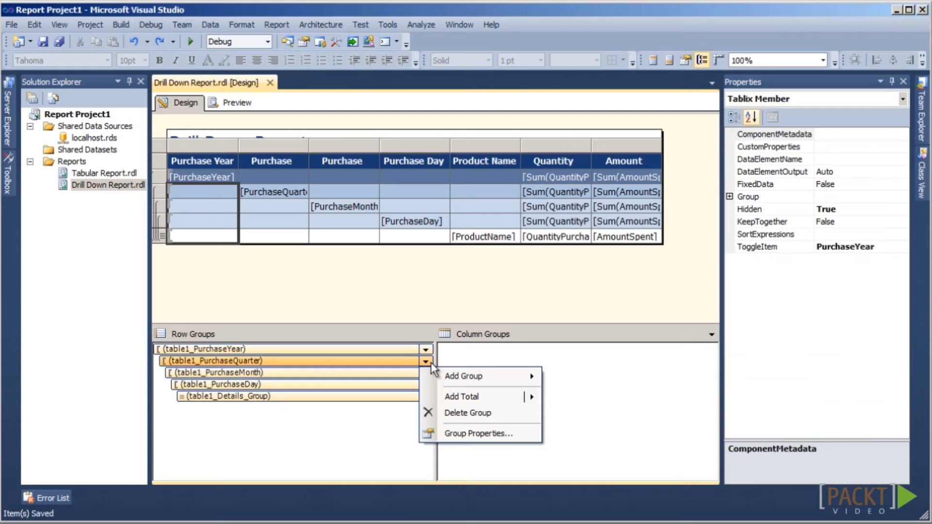
left_click(460, 434)
left_click(291, 188)
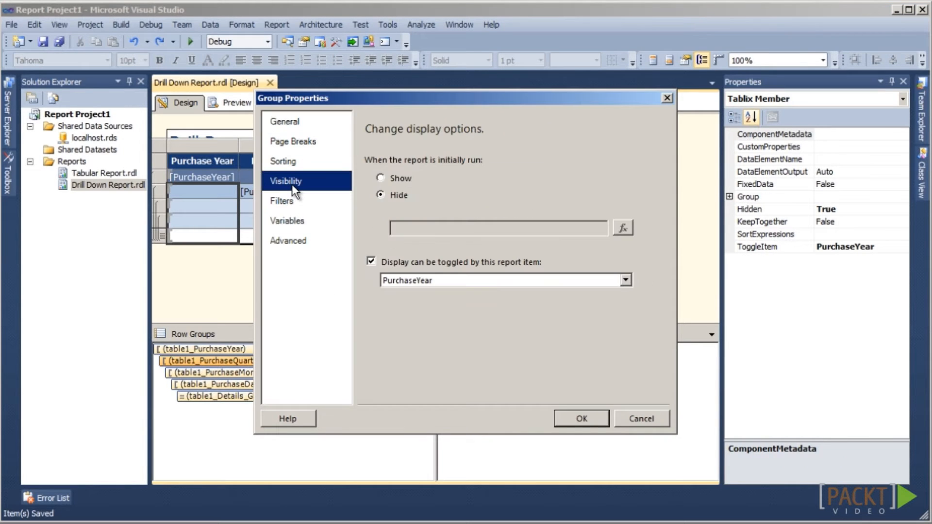
left_click(380, 178)
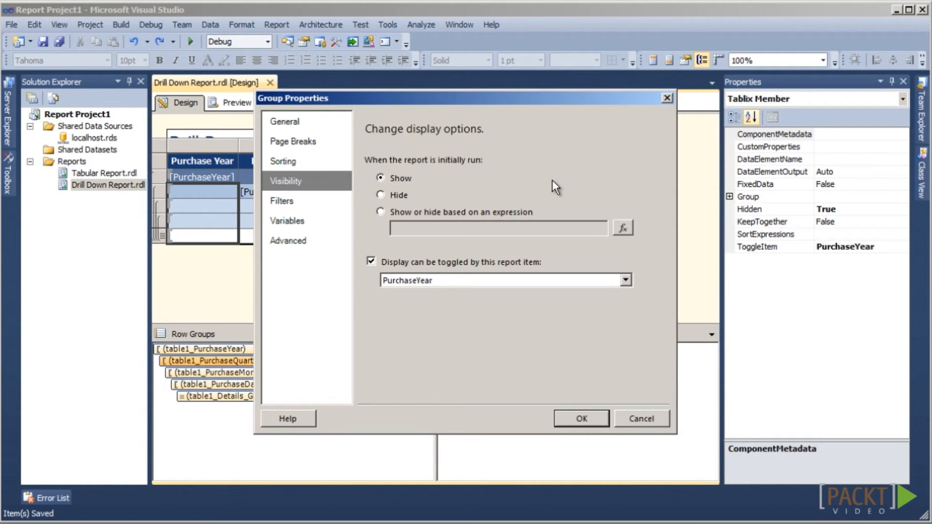
left_click(587, 418)
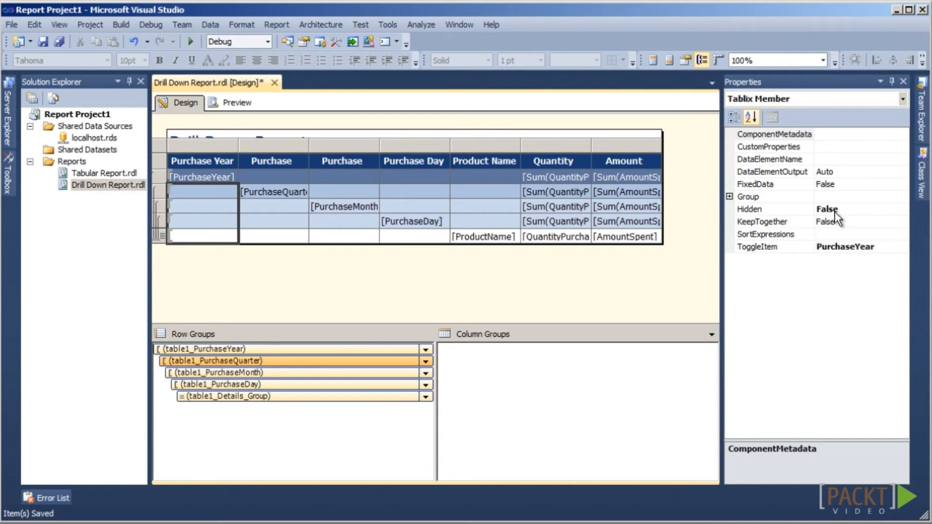
left_click(875, 213)
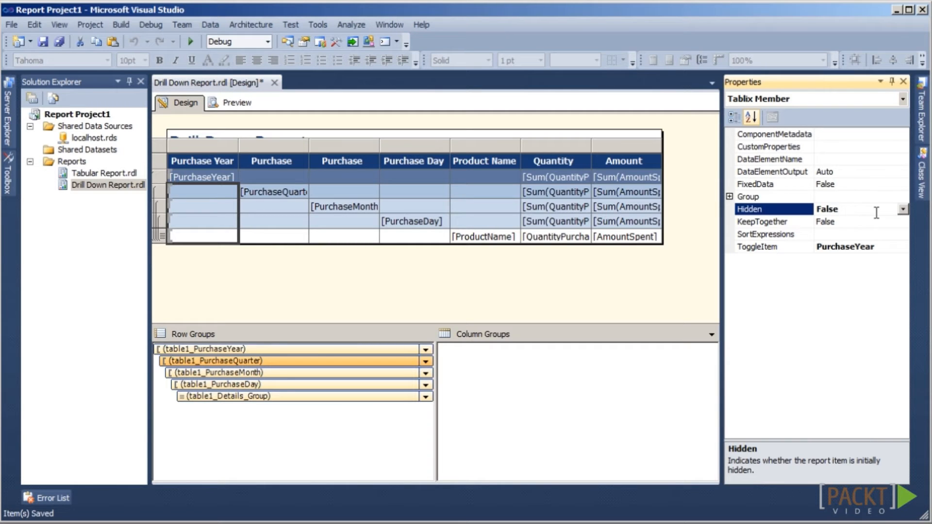
- Set the InitialToggleState property of the PurchaseYear text box to True
left_click(218, 180)
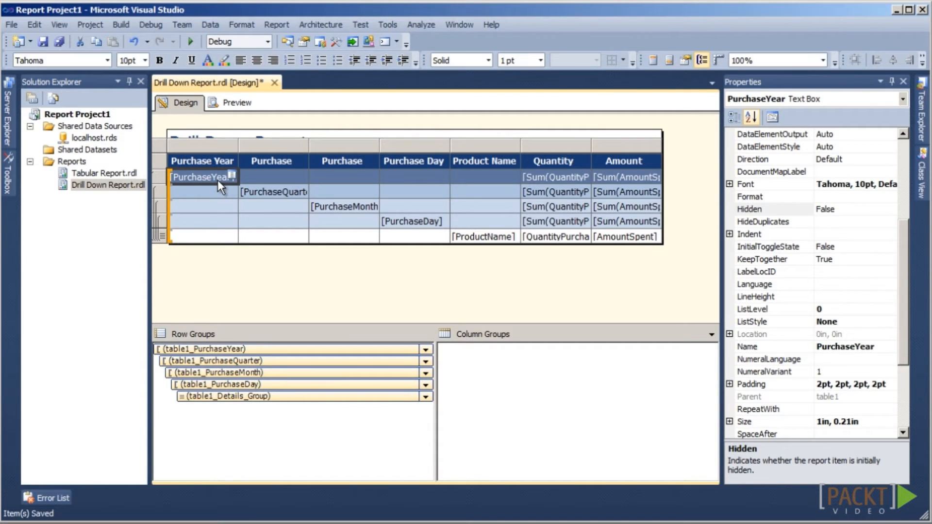
left_click(889, 247)
left_click(889, 246)
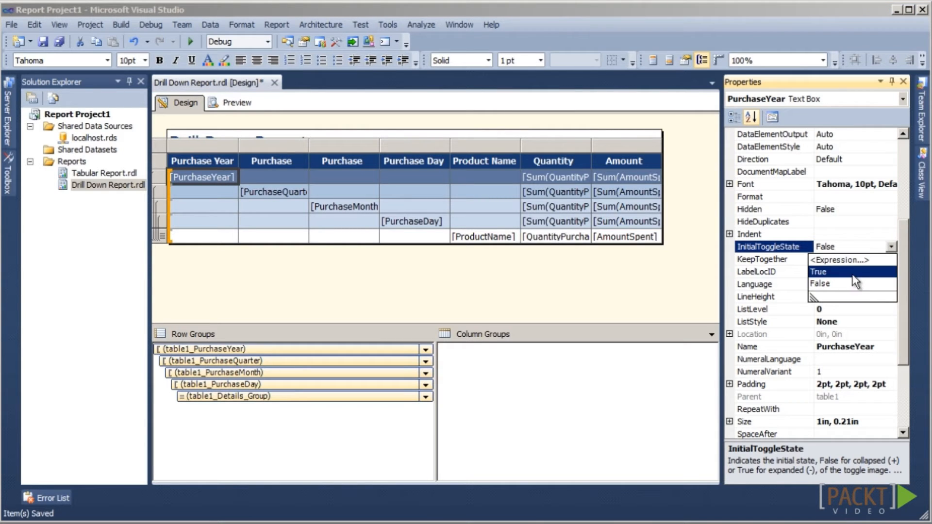
left_click(852, 273)
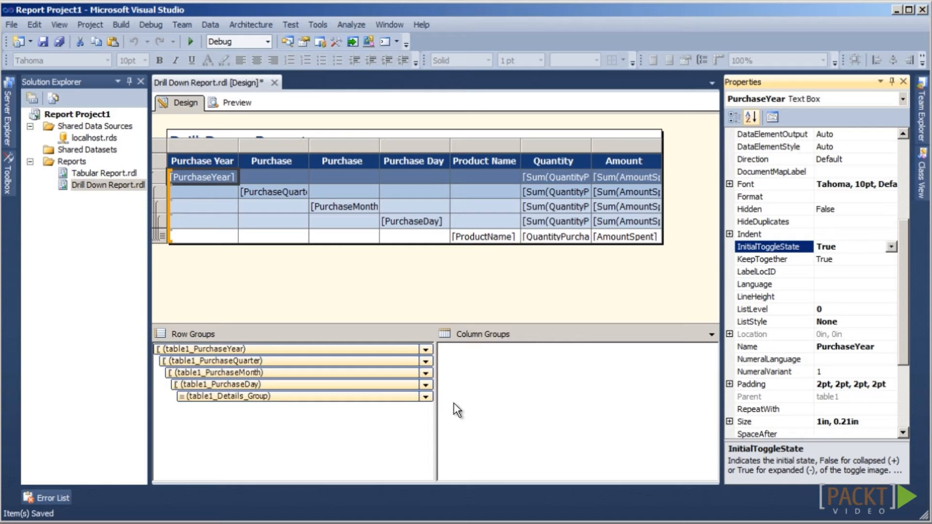
- Choose True for the Hidden property of the table1_PurchaseMonth row group
left_click(331, 374)
left_click(867, 209)
left_click(903, 209)
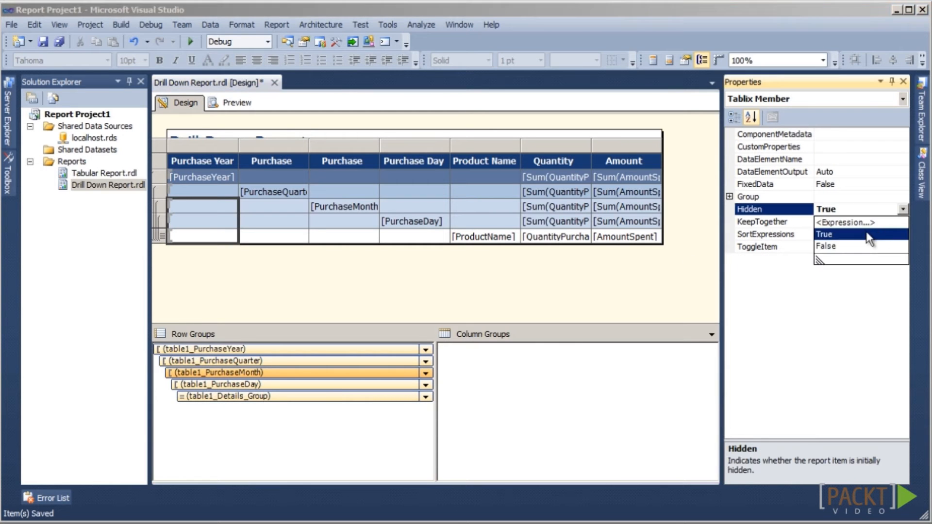
left_click(879, 235)
- Set the InitialToggleState property of the PurchaseQuarter text box to True and preview the report
left_click(297, 193)
left_click(892, 247)
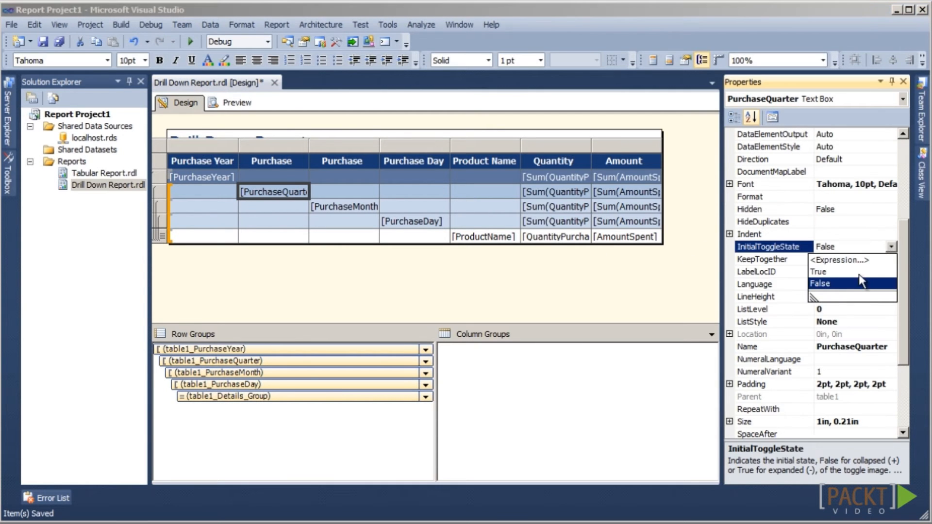
left_click(853, 272)
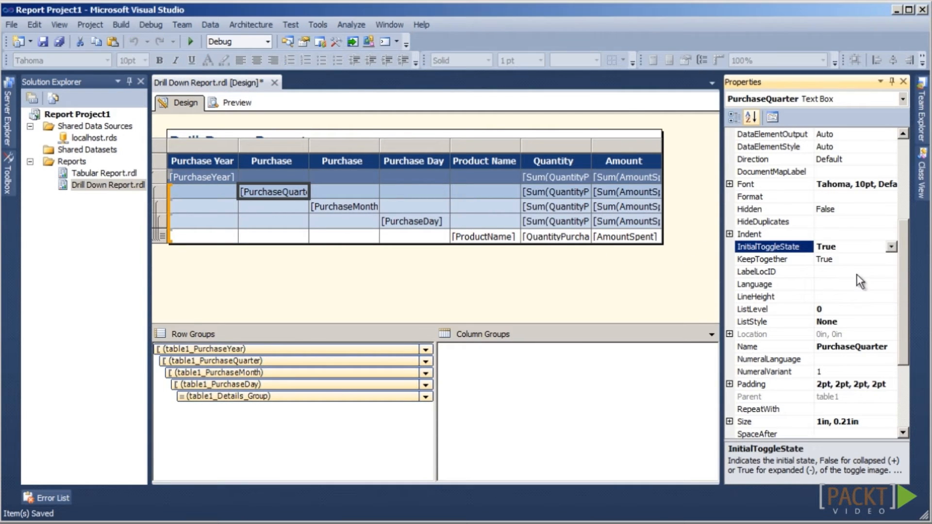
left_click(228, 103)
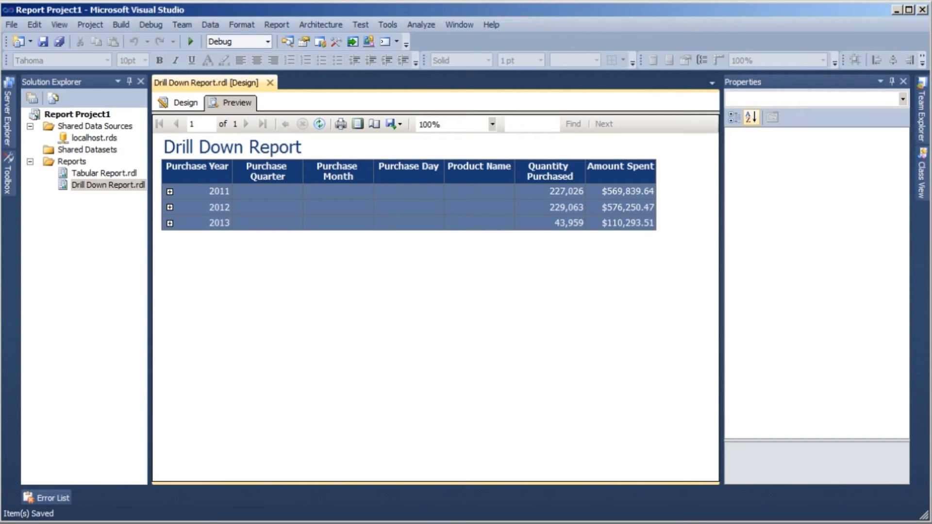
- In the report design, insert three blank rows below the details row, each below and outside the next enclosing group
left_click(165, 102)
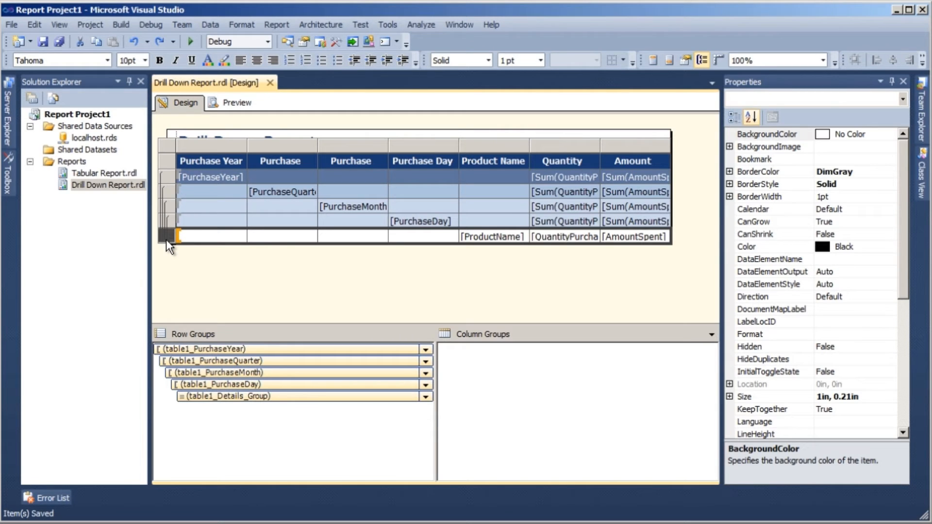
right_click(166, 240)
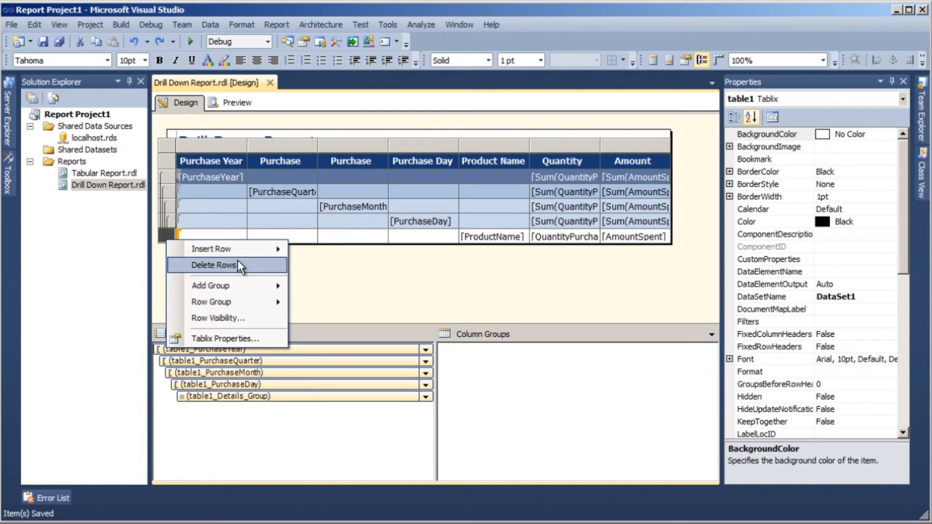
mouse_move(251, 248)
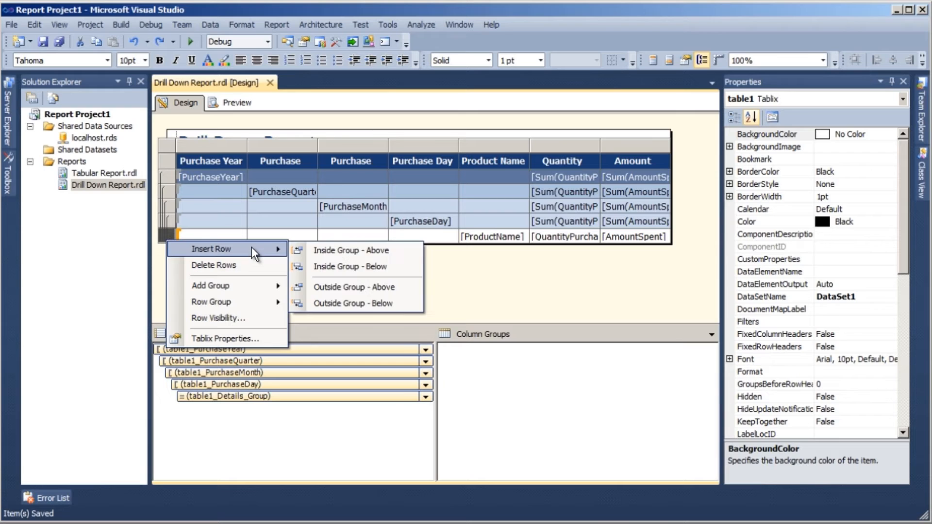
left_click(401, 305)
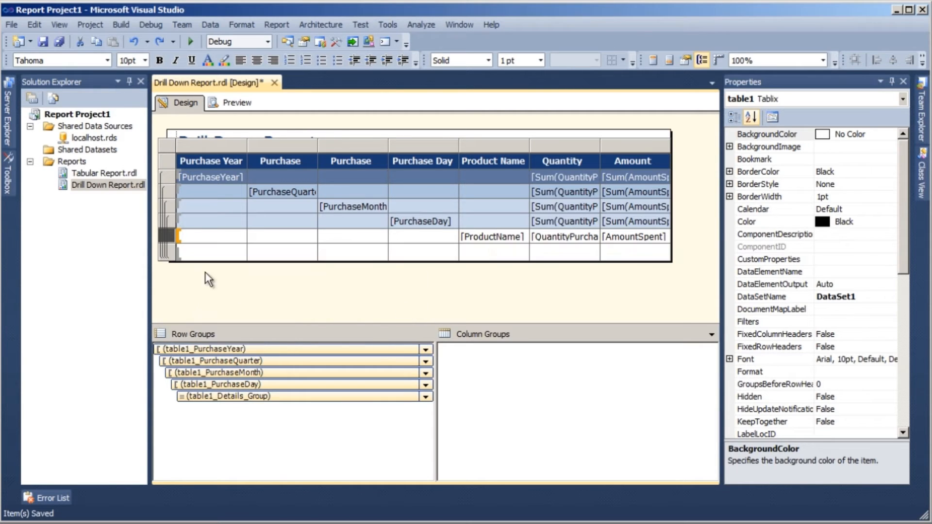
right_click(170, 254)
mouse_move(196, 262)
left_click(390, 314)
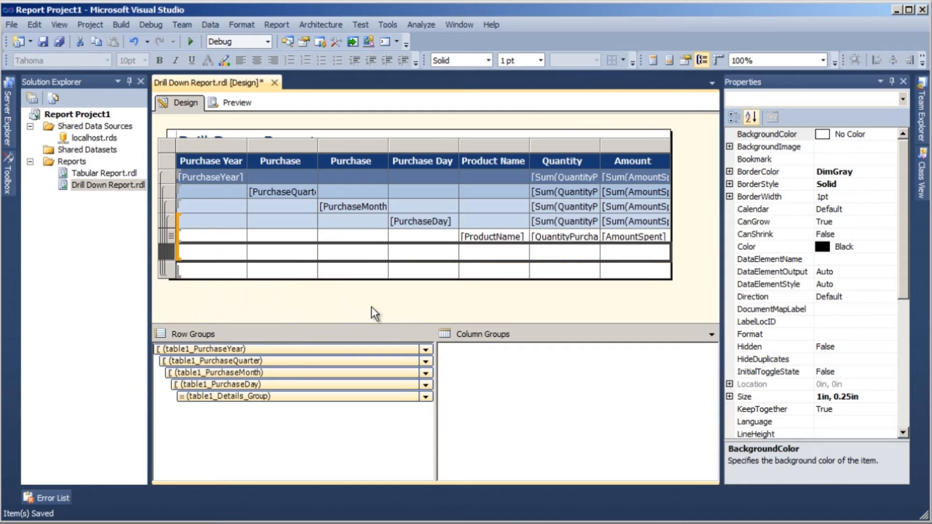
right_click(167, 272)
mouse_move(247, 286)
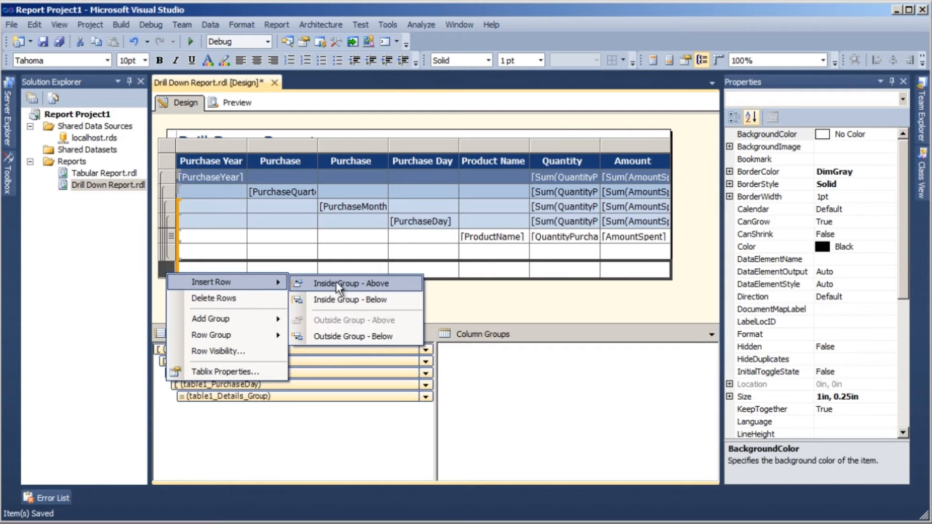
left_click(377, 337)
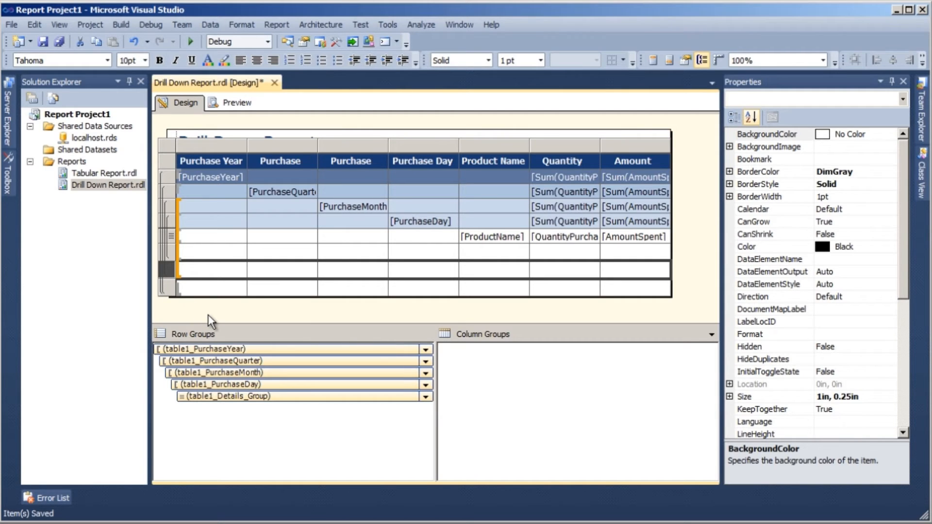
- Insert two more rows beneath the blank ones, each outside the group and below, until the last lies outside all row groups
right_click(171, 291)
mouse_move(210, 303)
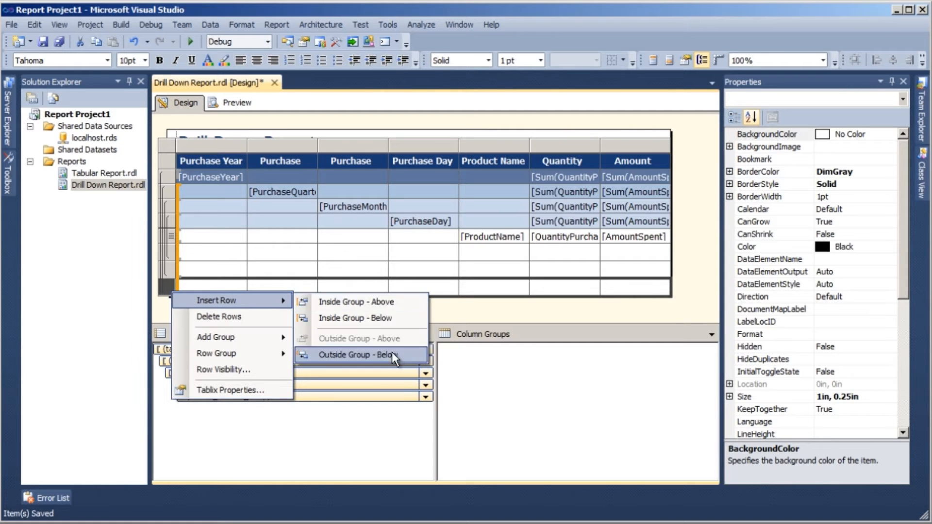
left_click(389, 355)
right_click(166, 304)
mouse_move(232, 314)
left_click(385, 366)
- Copy the quantity and amount sums from the PurchaseDay row into the matching cells of the bottom row
left_click_drag(584, 324, 581, 388)
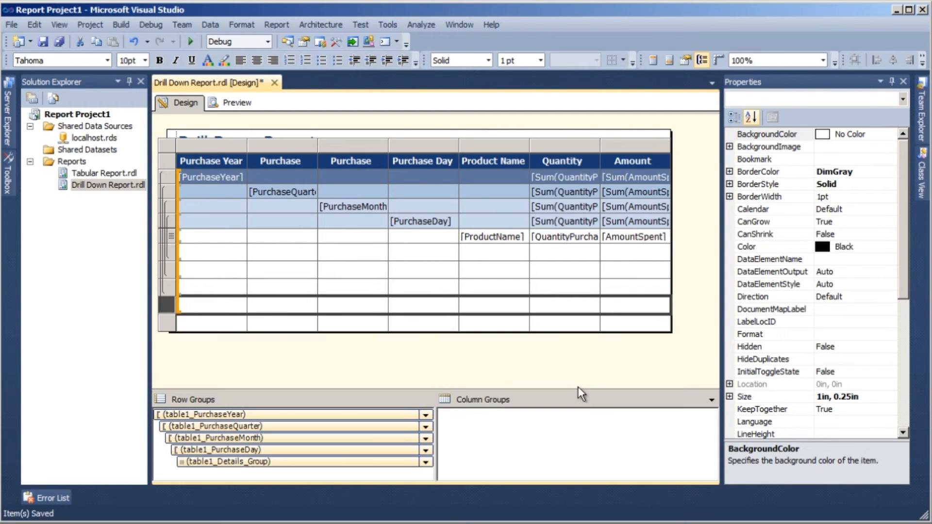
left_click(559, 225)
key("shift+Right")
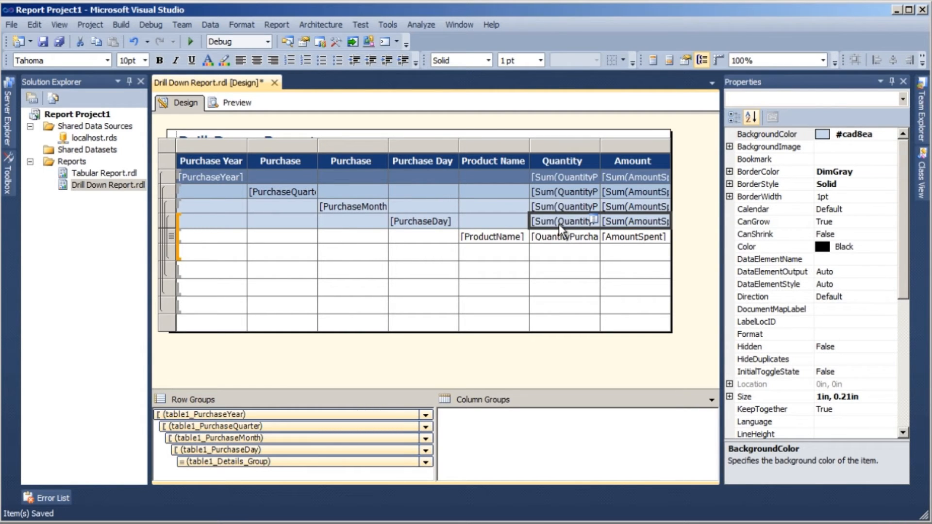
key("Down")
key("Down")
key("Down")
key("Down")
key("Down")
key("Down")
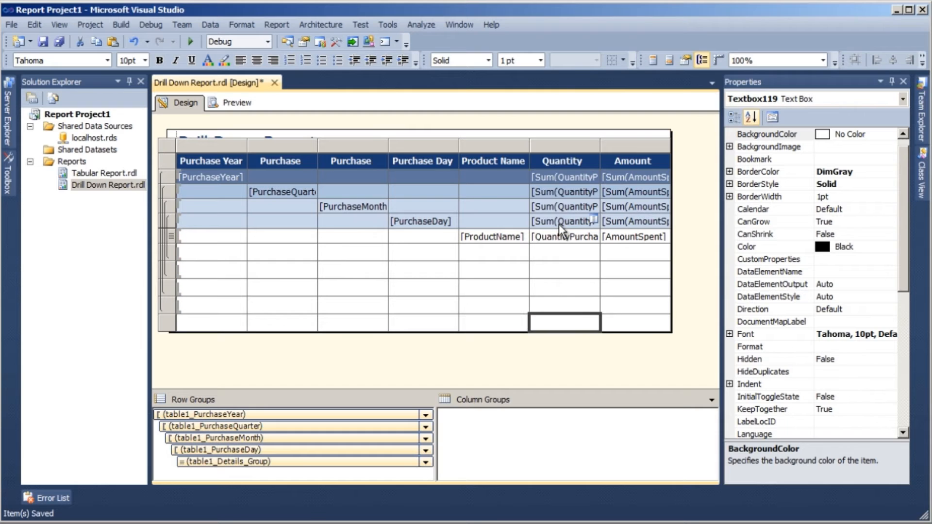
key("ctrl+v")
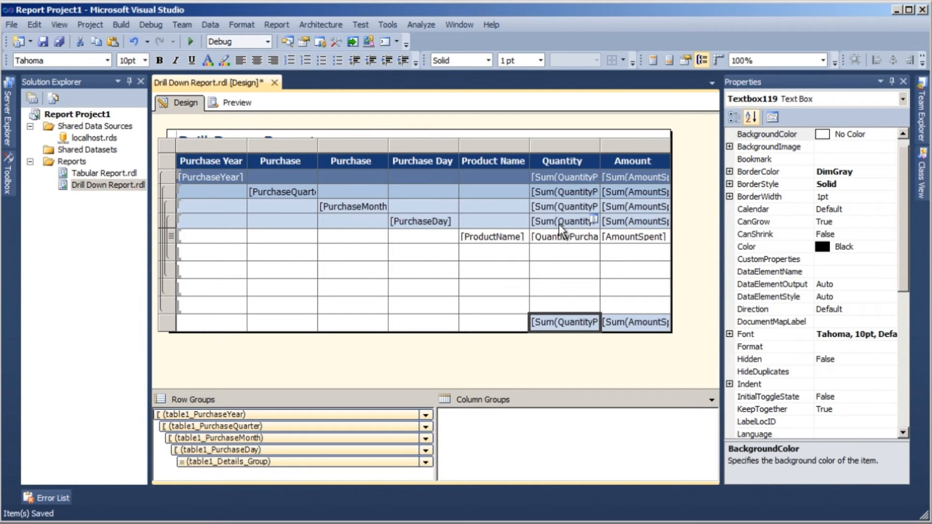
- Delete the four blank rows between the details row and the bottom row holding the sums
key("Up")
key("Left")
right_click(168, 307)
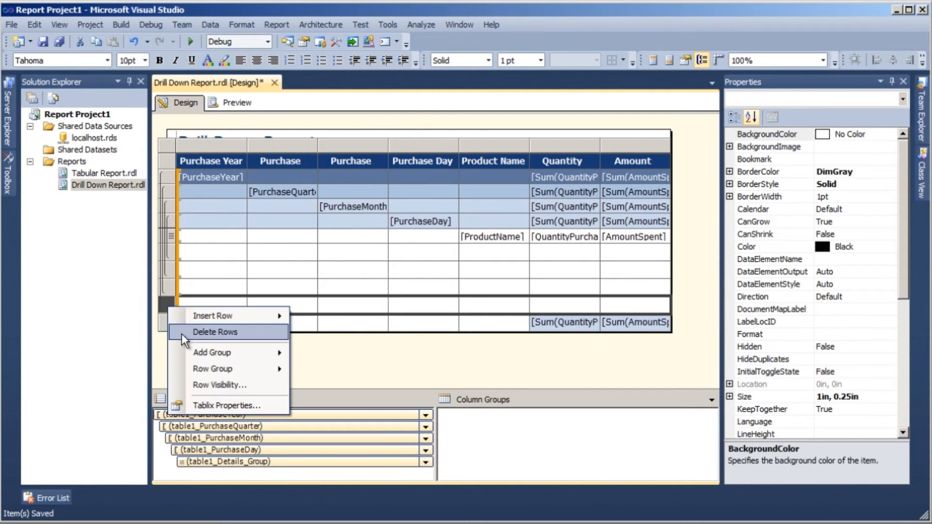
left_click(181, 334)
right_click(167, 288)
left_click(190, 313)
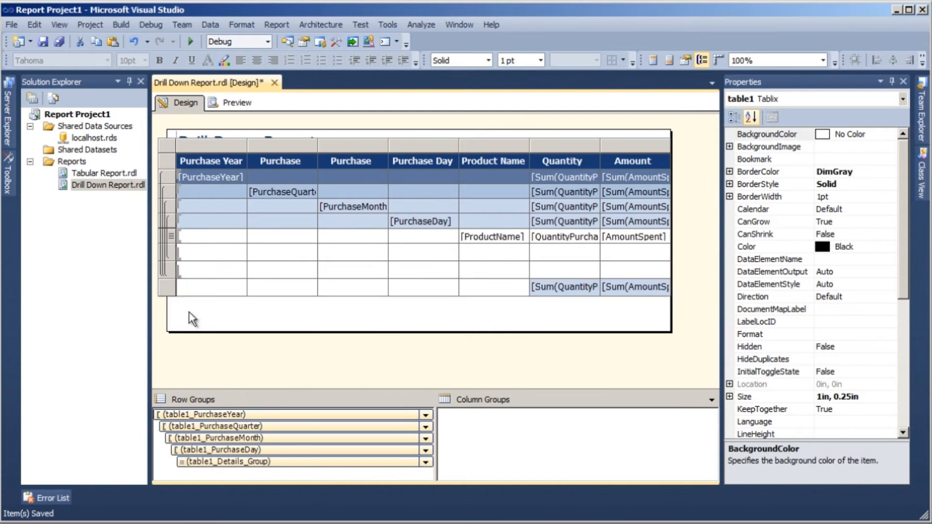
right_click(167, 269)
left_click(194, 294)
right_click(167, 256)
left_click(194, 280)
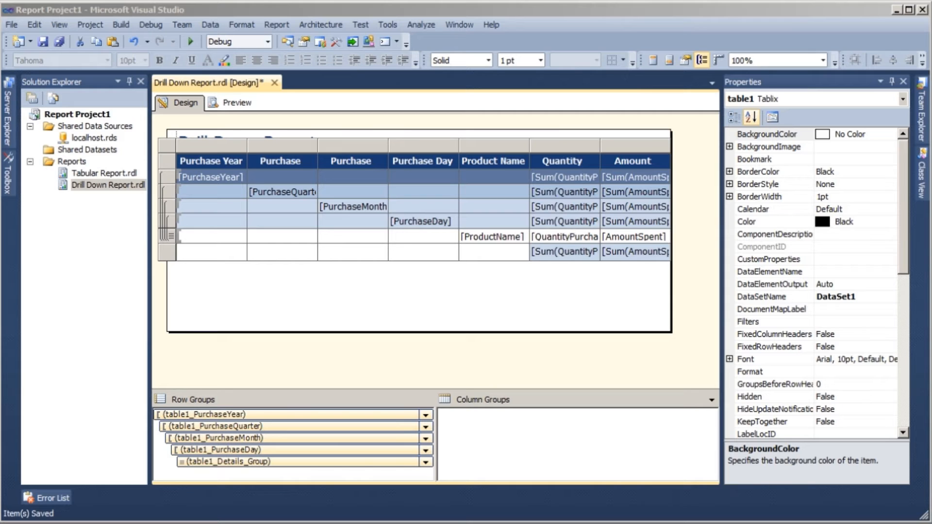
- Give the bottom total row a DarkBlue background and White text
left_click(167, 252)
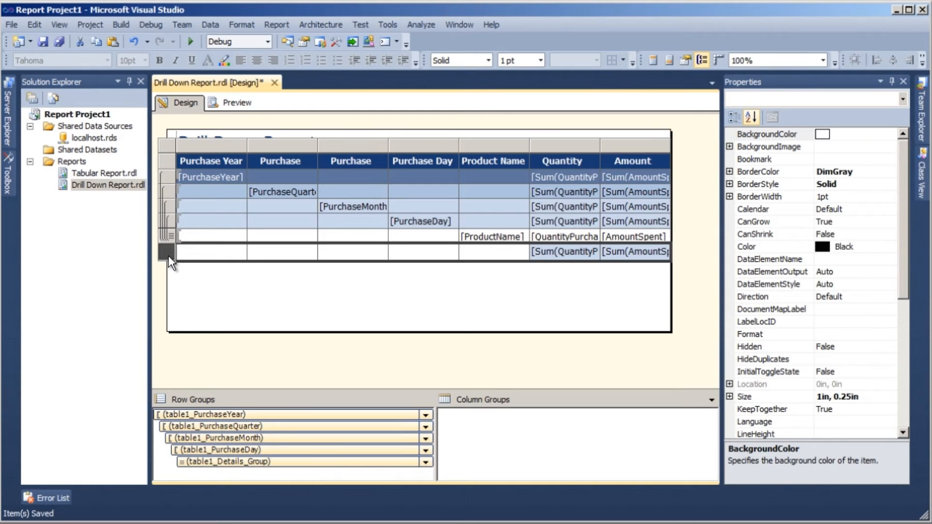
left_click(893, 138)
left_click(893, 138)
left_click(864, 180)
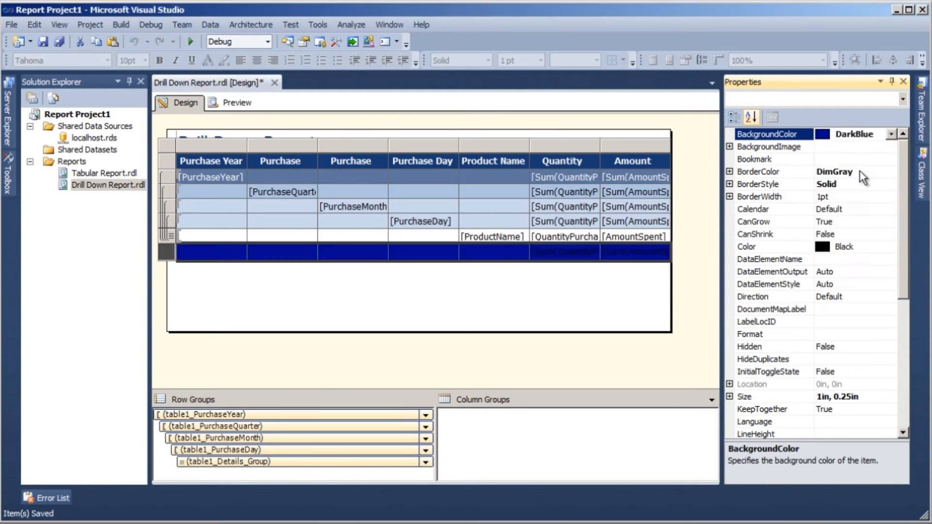
left_click(890, 248)
left_click(892, 247)
left_click(886, 314)
- Set the expression of the total row's Product Name cell to Grand Total and preview the report
left_click(479, 257)
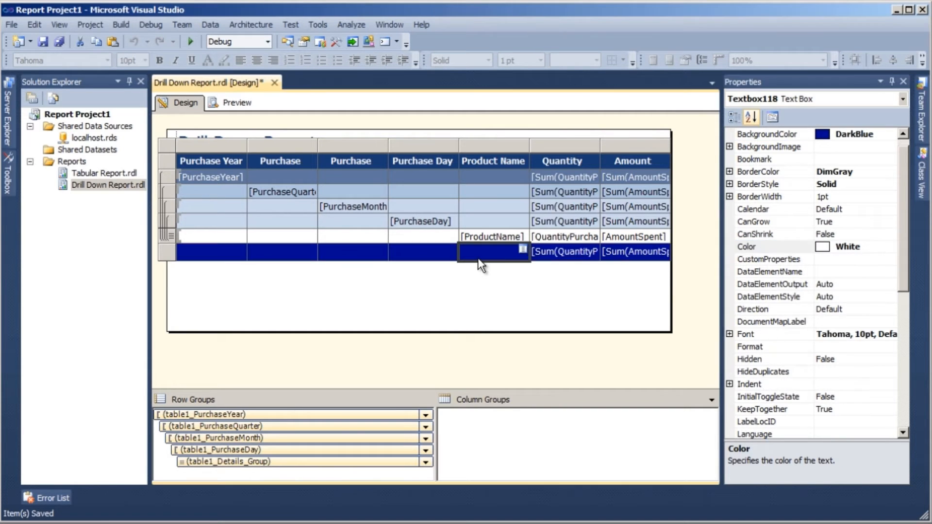
right_click(479, 256)
left_click(517, 389)
left_click(400, 192)
type("Grand Total")
left_click(578, 437)
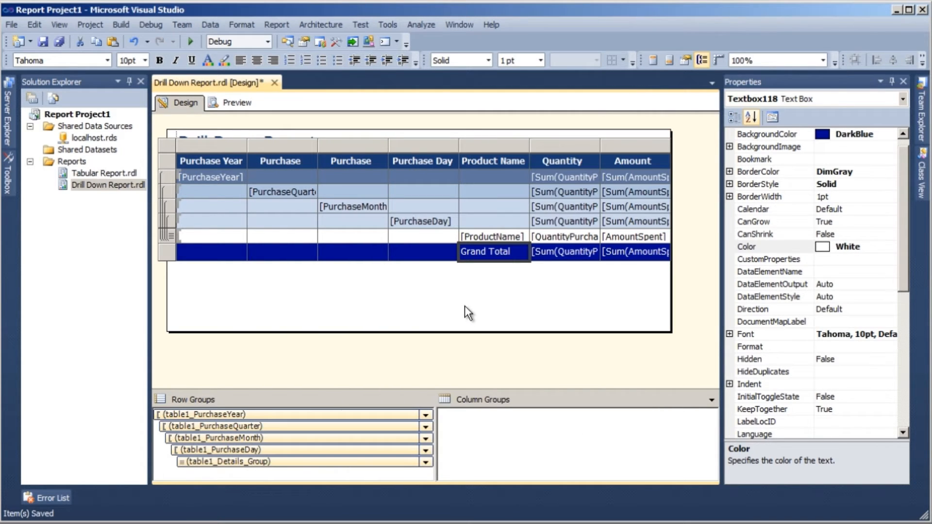
left_click(235, 104)
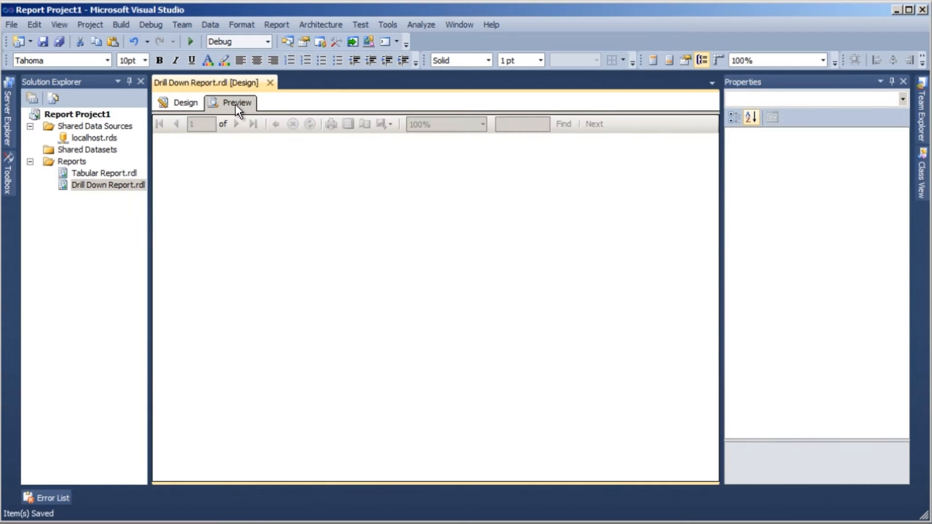
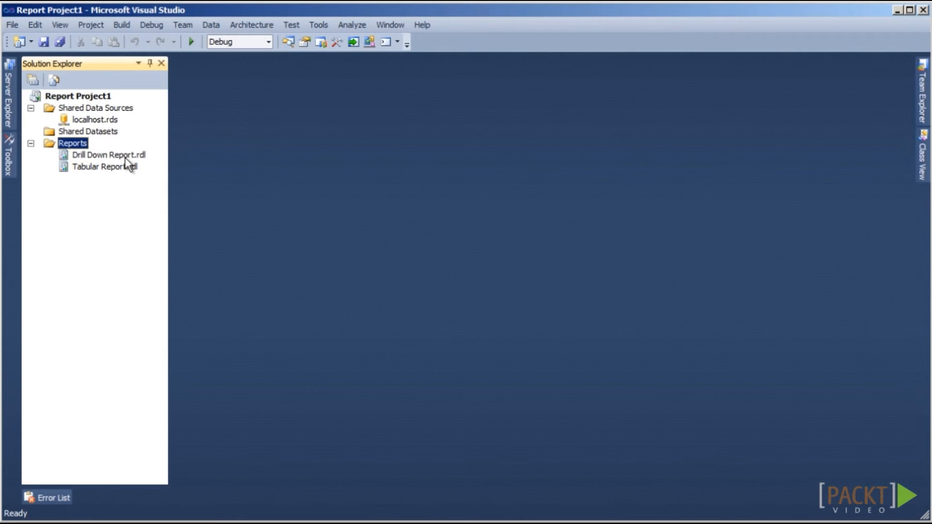
- Start a new report on the shared localhost data source with a query summing QuantityPurchased and AmountSpent by purchase year, ProductCategory and ProductName
right_click(86, 145)
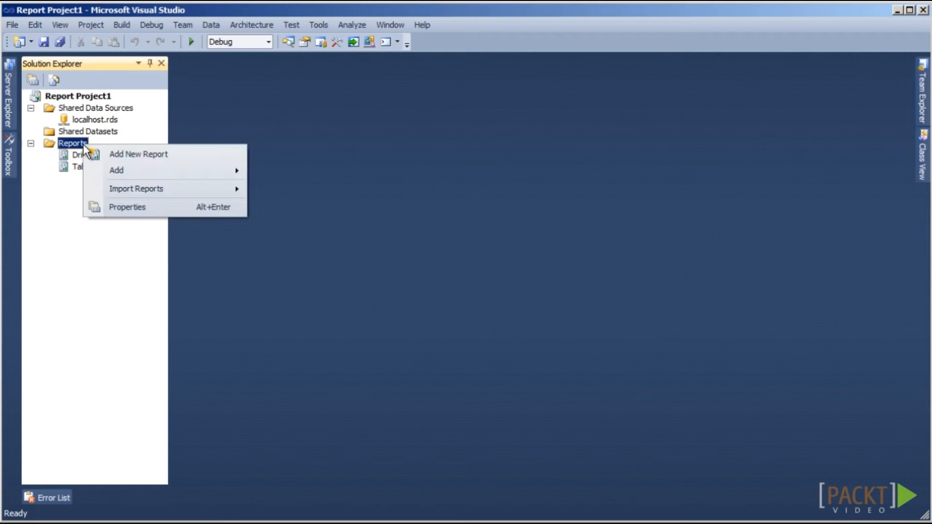
left_click(173, 156)
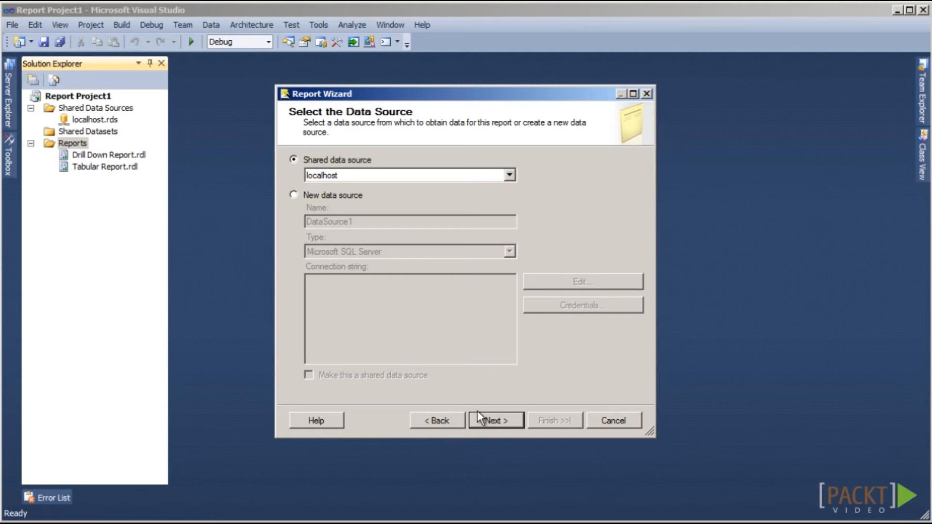
left_click(488, 420)
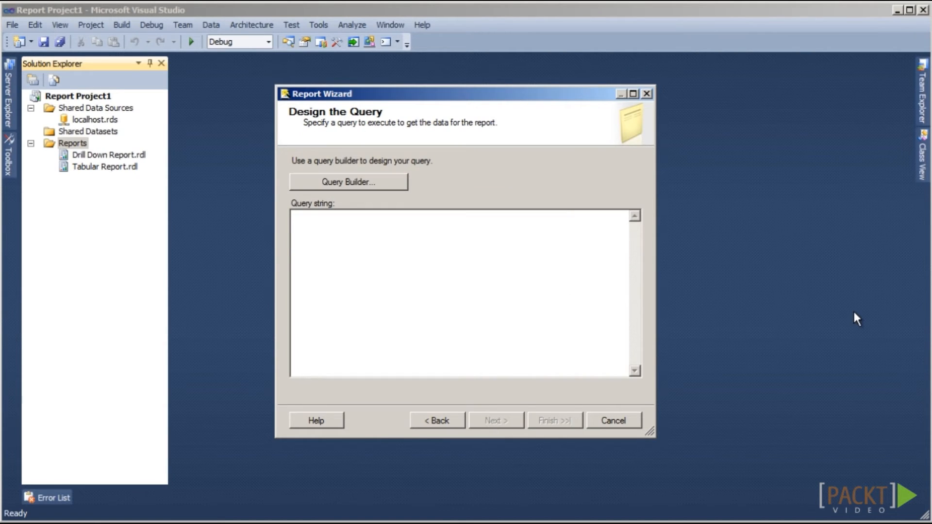
type("select year(t1.PurchaseDate) as PurchaseYear, t2.ProductCategory, t2.ProductName, sum(t1.QuantityPurchased) as QuantityPurchased, sum(t1.AmountSpent) as AmountSpent from [dbo].[tblCustomerPurchases] t1 inner join [dbo].[tblProduct] t2 on t1.ProductKey=t2.ProductKey group by year(t1.PurchaseDate), t2.ProductCategory, t2.ProductName order by year(t1.PurchaseDate), t2.ProductCategory, t2.ProductName")
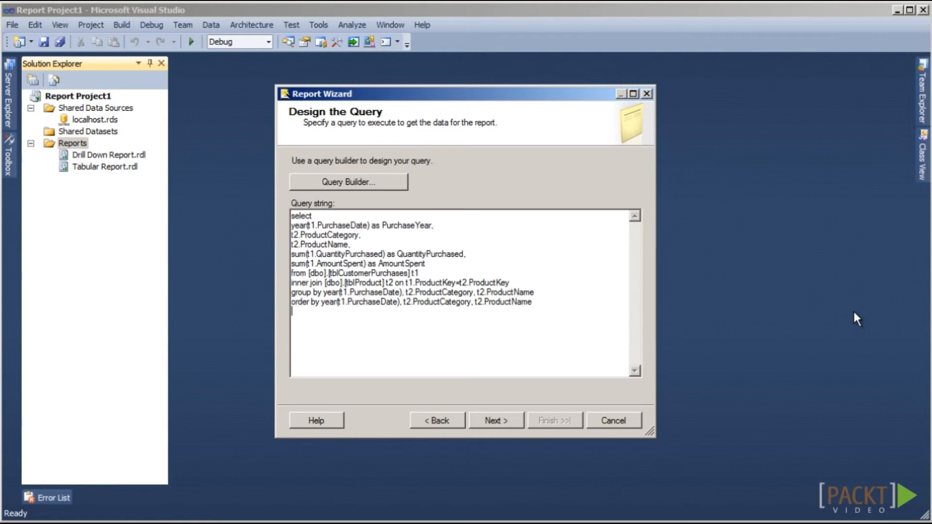
left_click(508, 417)
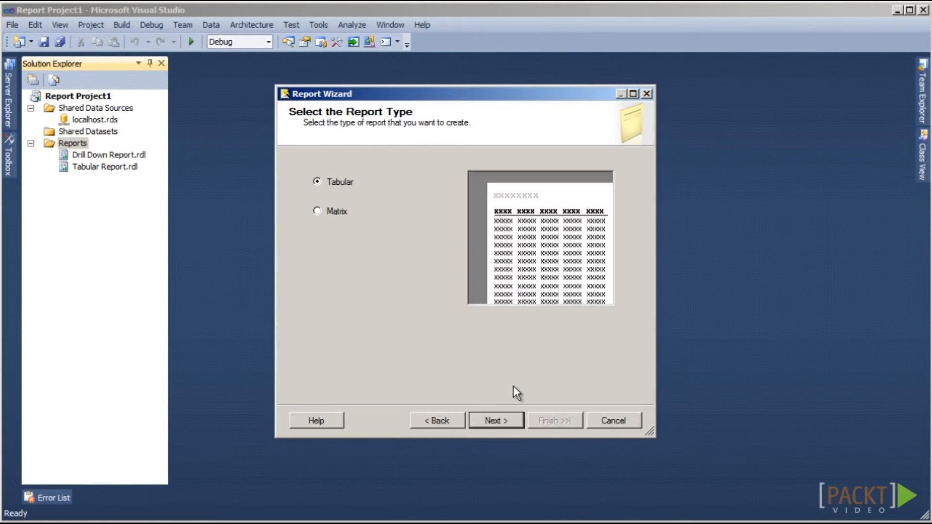
- Make it a matrix with PurchaseYear as columns, ProductName as rows, and QuantityPurchased and AmountSpent as details
left_click(318, 212)
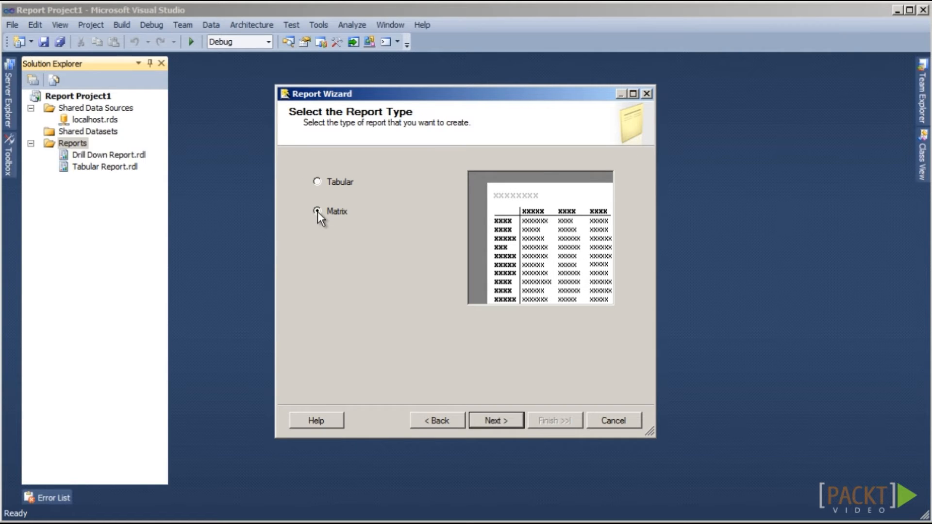
left_click(510, 423)
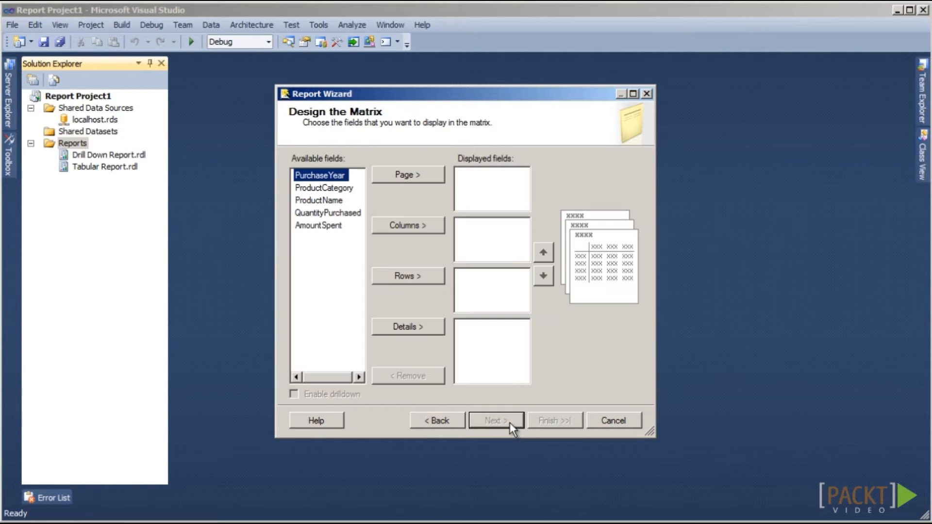
left_click(401, 226)
left_click(313, 189)
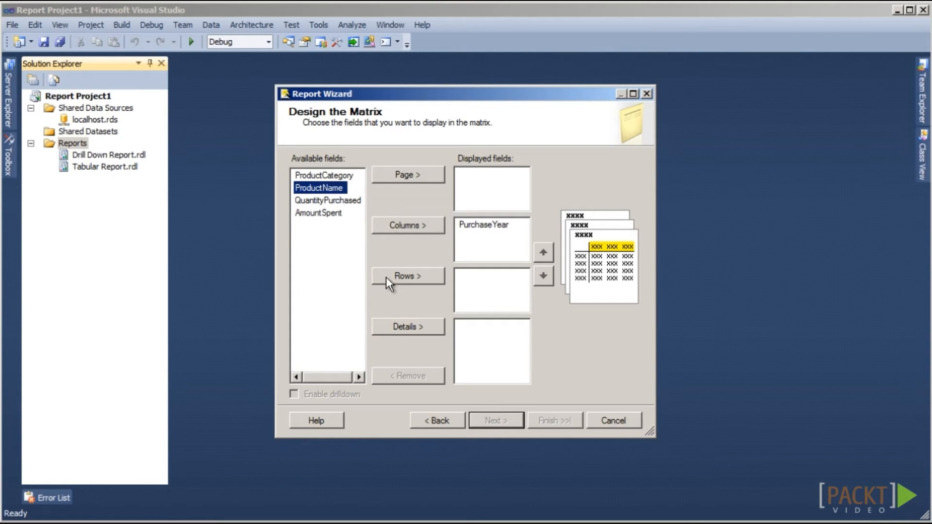
left_click(385, 275)
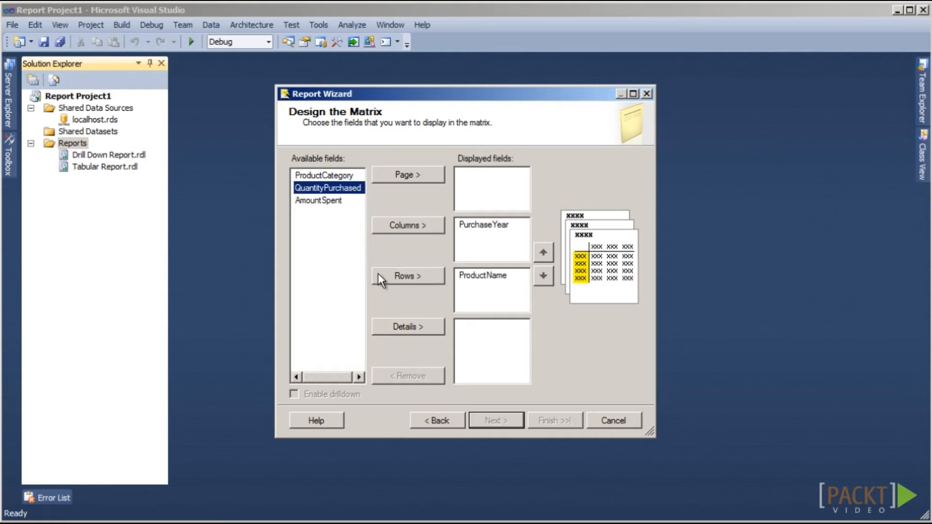
left_click(313, 202, "ctrl")
left_click(406, 321)
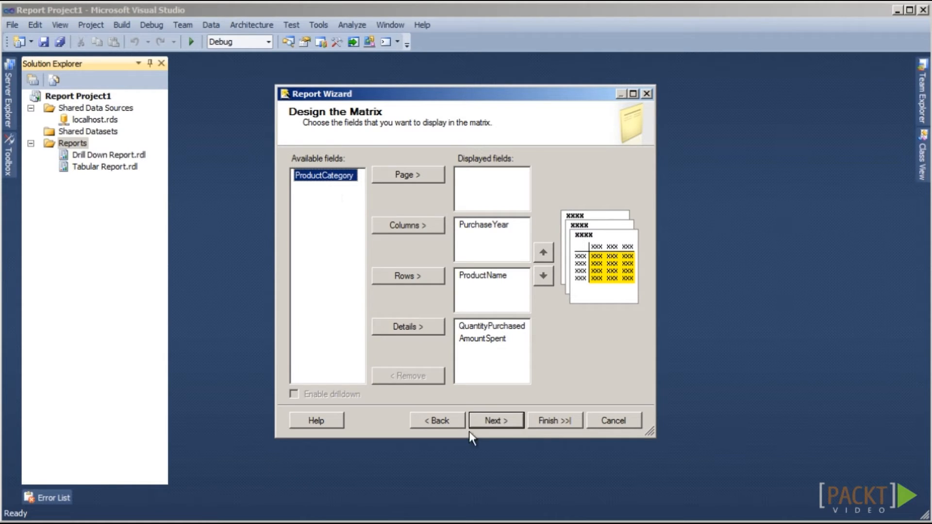
- Create the report in the Corporate style with the name ReportParameterExample and preview it
left_click(490, 421)
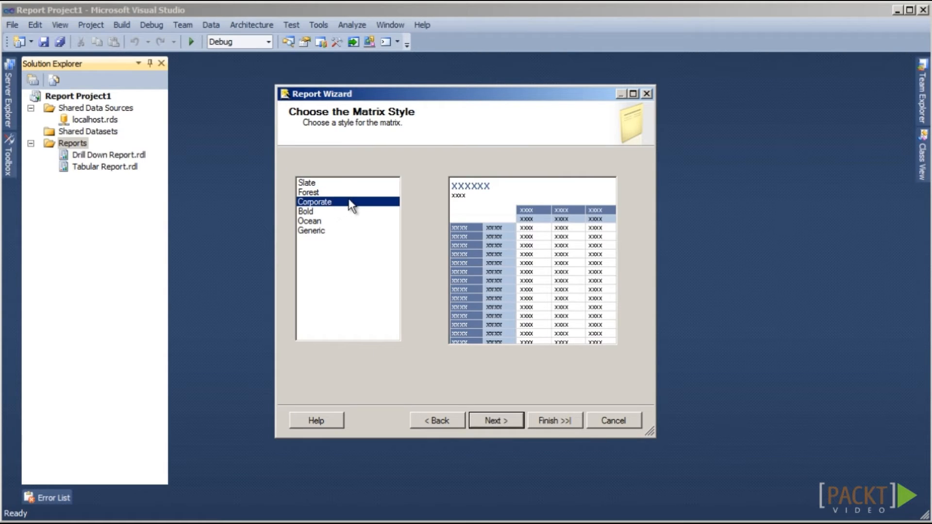
left_click(513, 424)
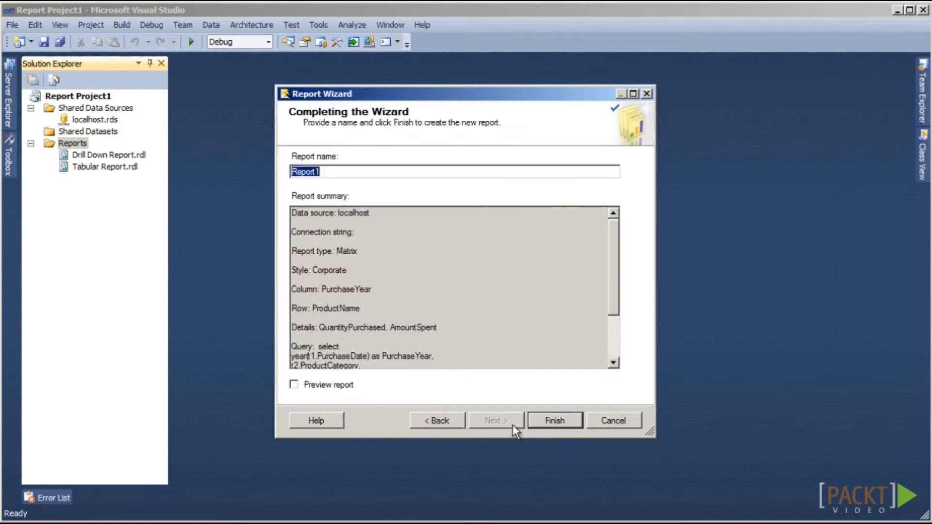
double_click(476, 171)
type("ReportParameterExample")
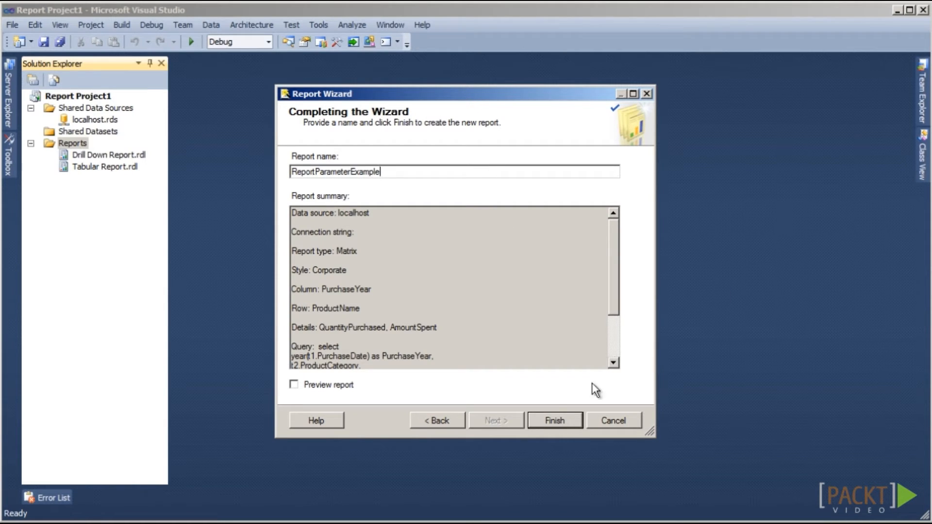
left_click(557, 424)
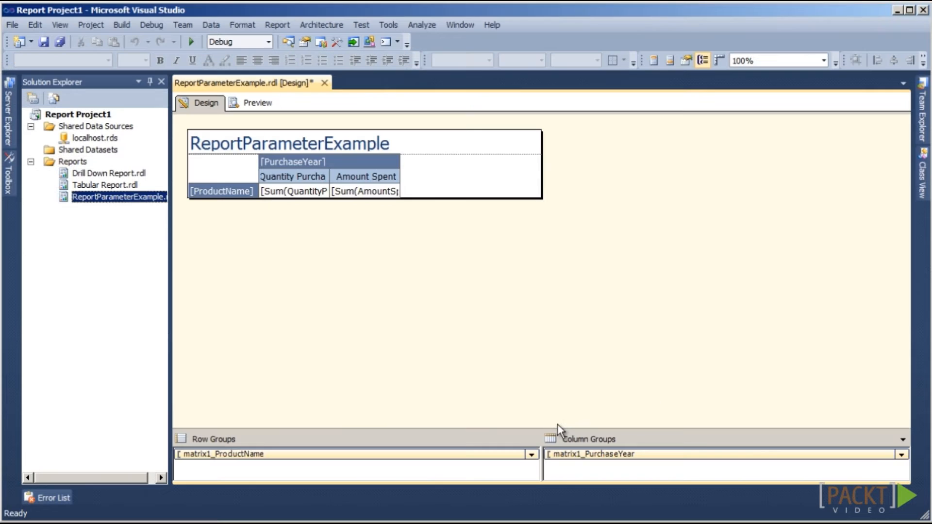
left_click(251, 99)
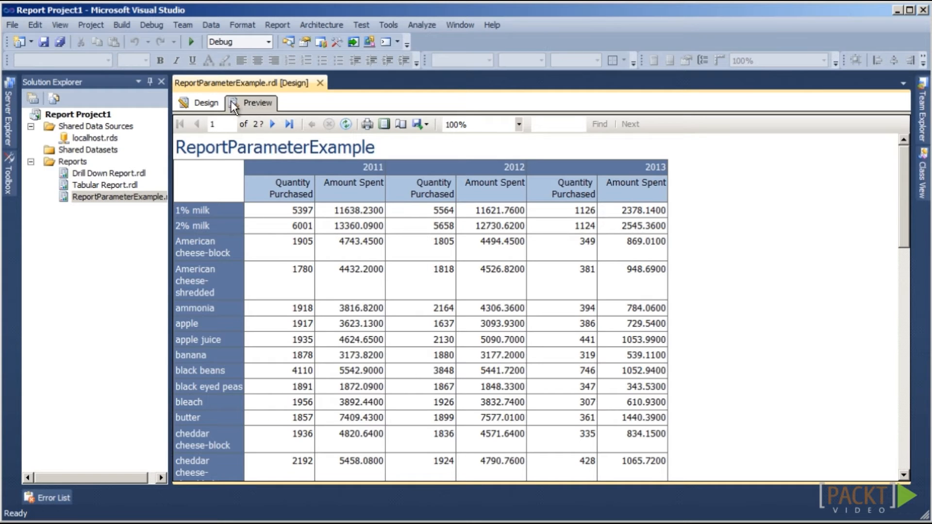
- Return to the report design and add a report parameter named parmProductCategory
left_click(206, 105)
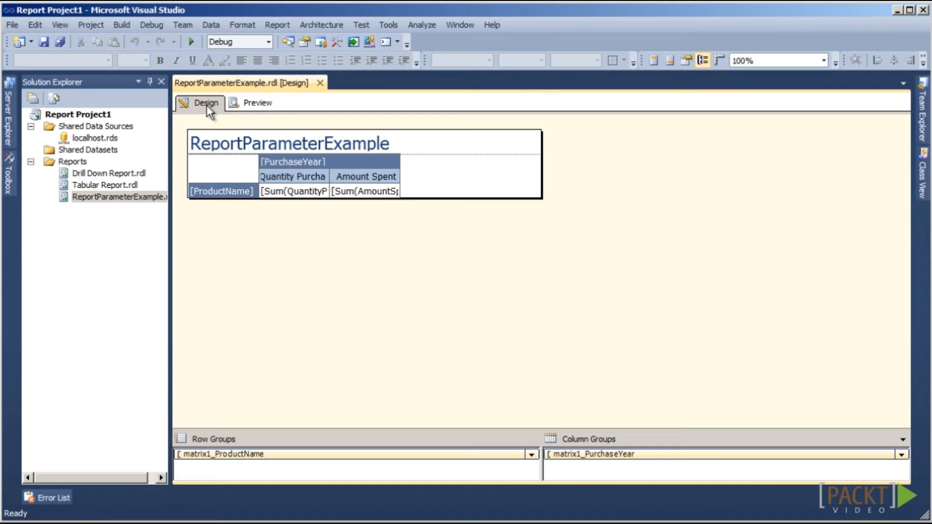
key("ctrl+alt+d")
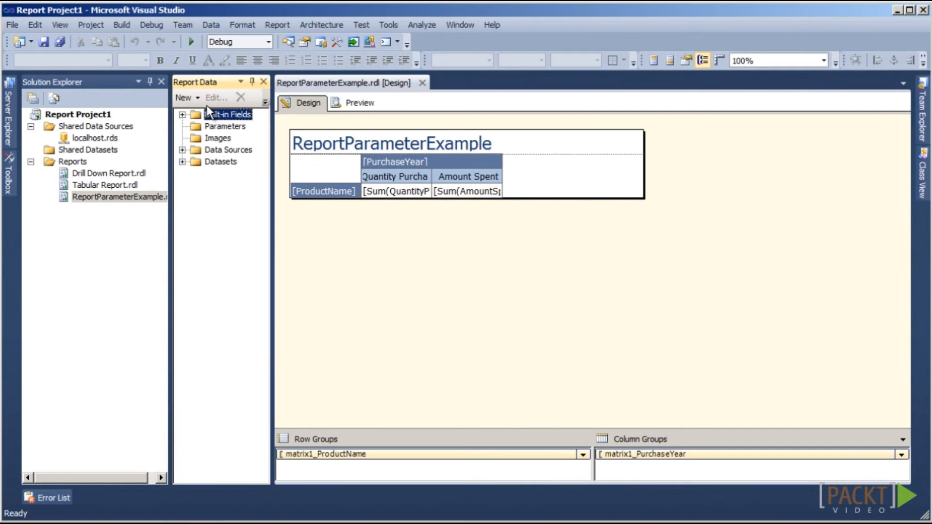
right_click(218, 128)
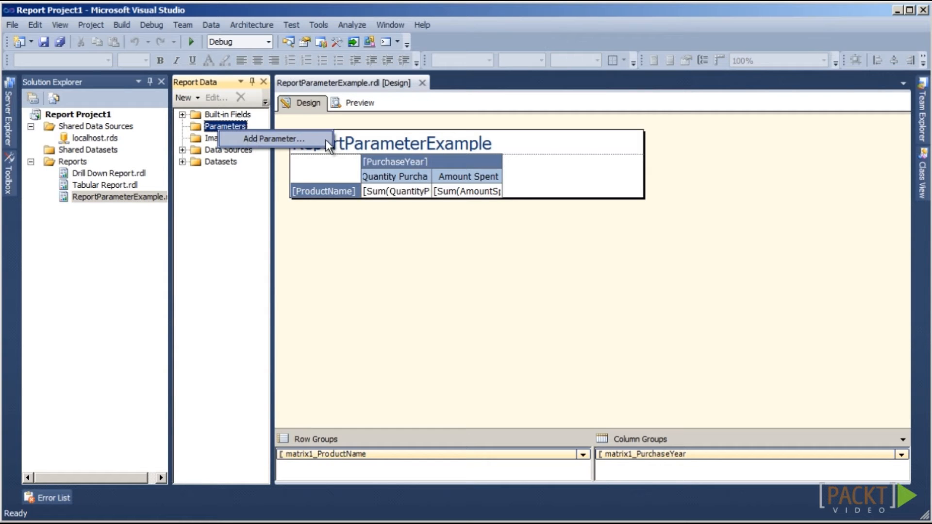
left_click(274, 138)
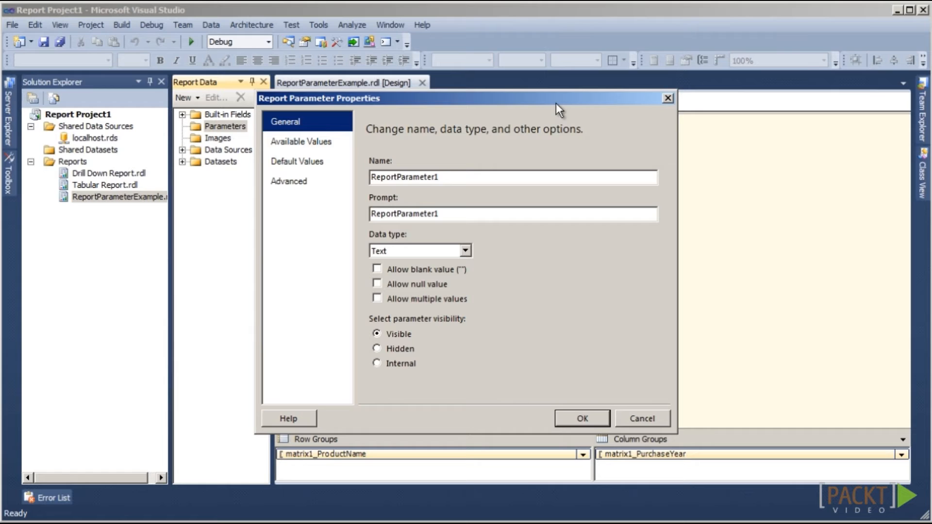
left_click(532, 182)
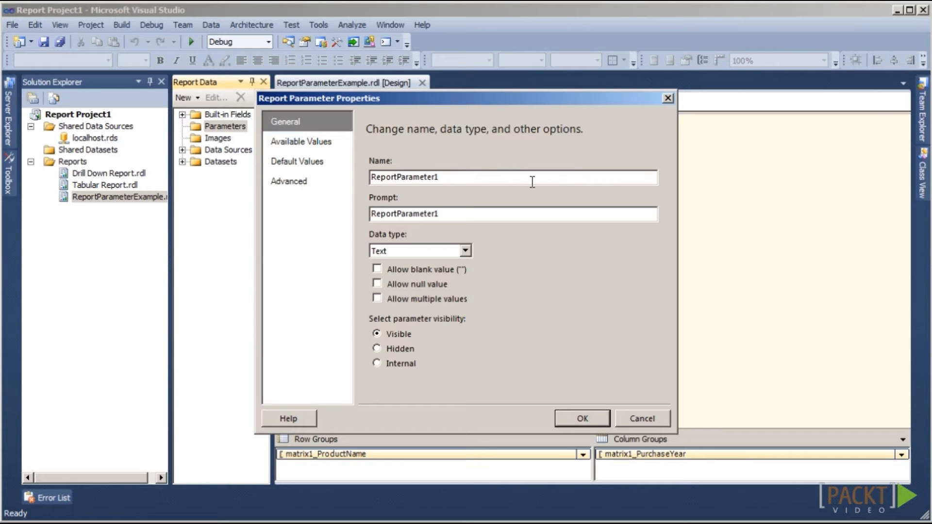
double_click(532, 182)
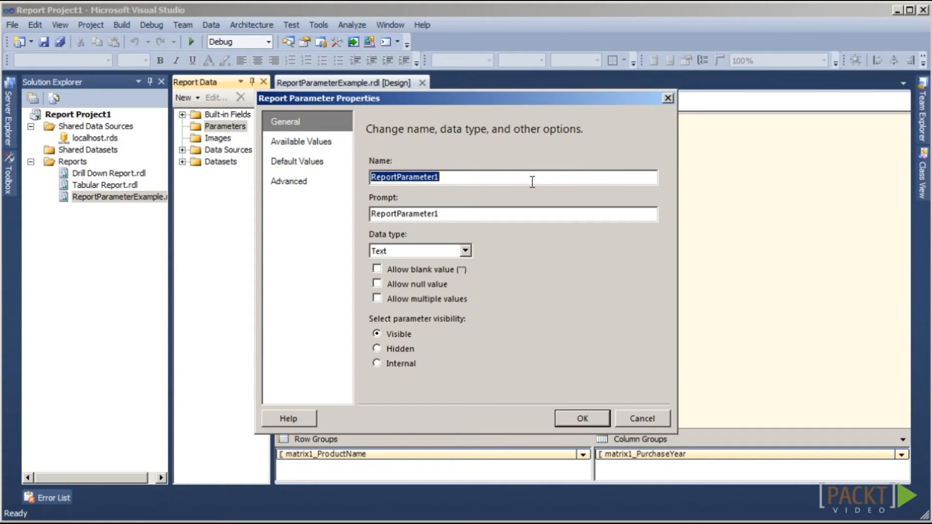
type("parmProductCategory")
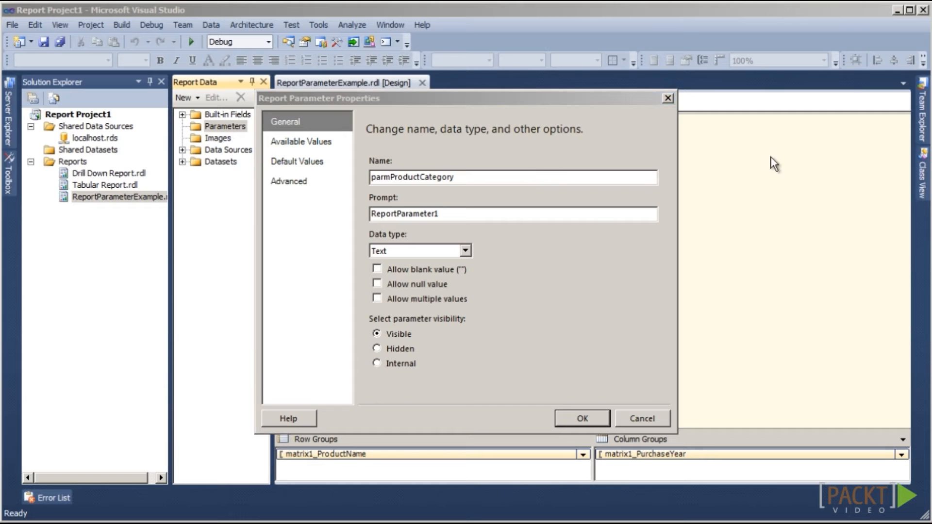
- Set the parameter's prompt to "Product Category:", keep the Text data type and save the parameter
left_click(574, 216)
key("Home")
key("shift+End")
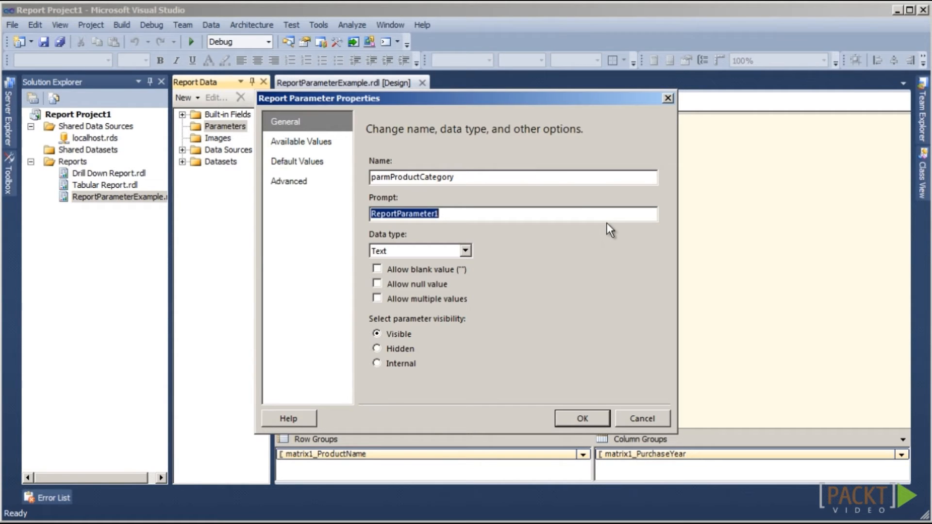
type("Product Category:")
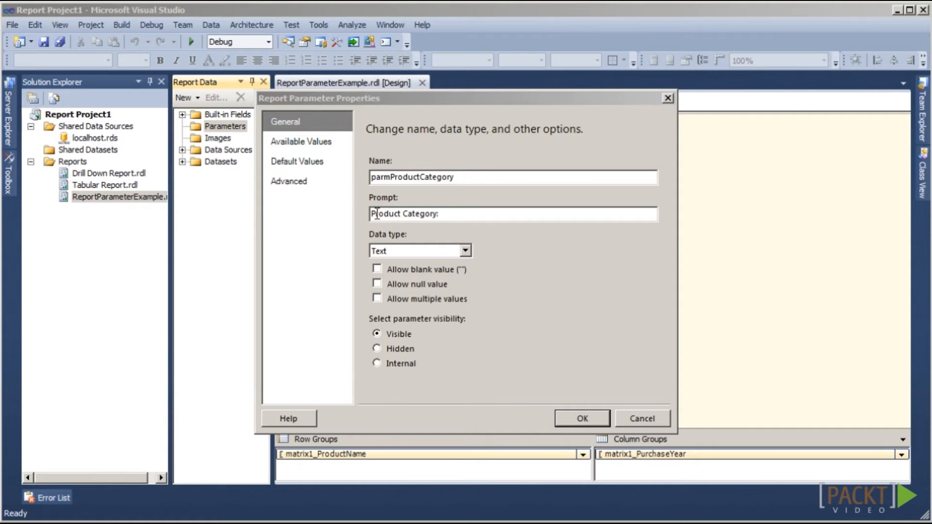
left_click(465, 251)
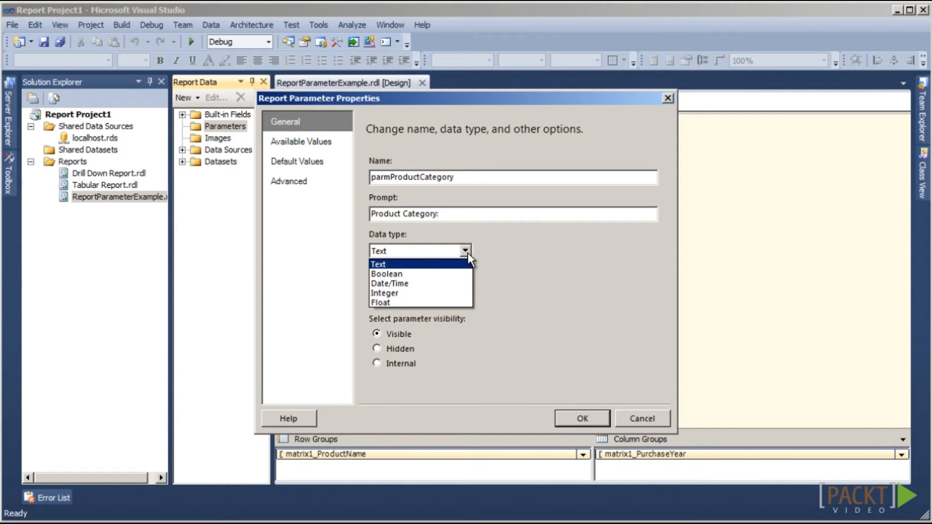
left_click(514, 255)
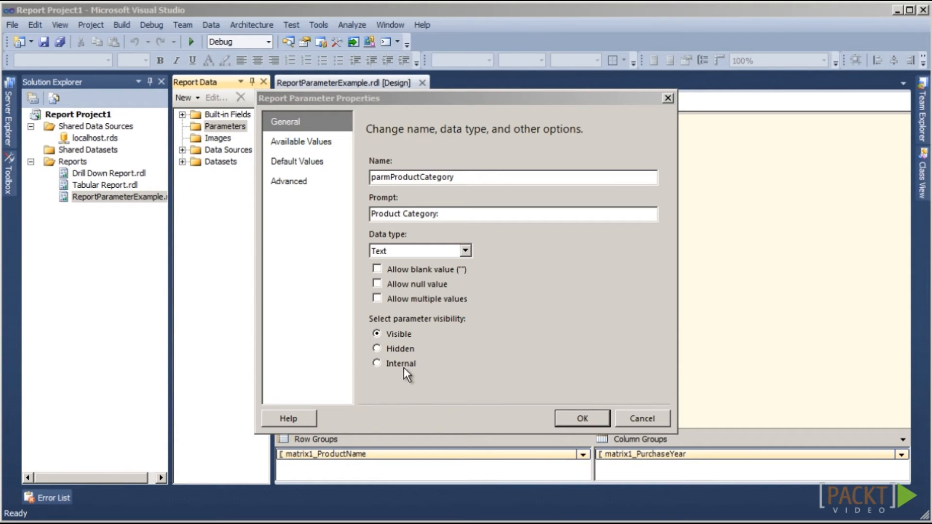
left_click(565, 421)
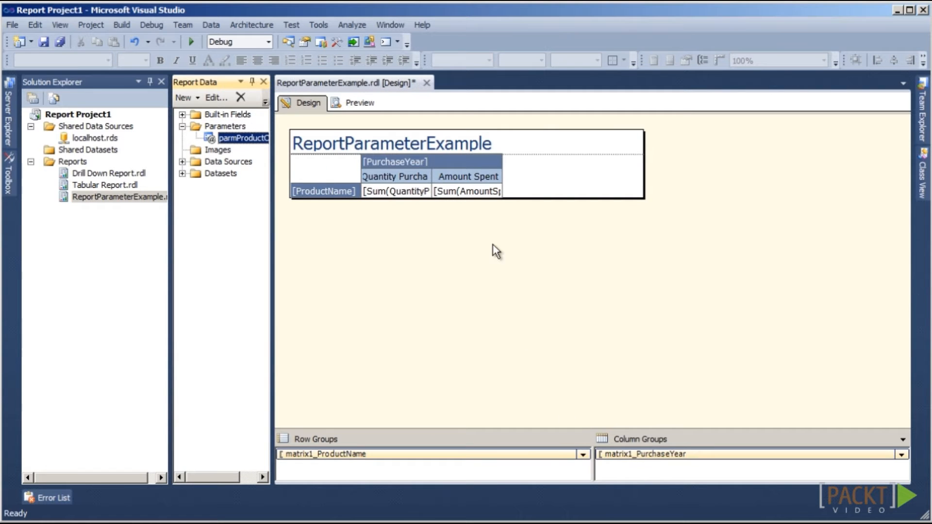
- Preview the report, trying it with a blank Product Category and again with the value dairy
left_click(360, 102)
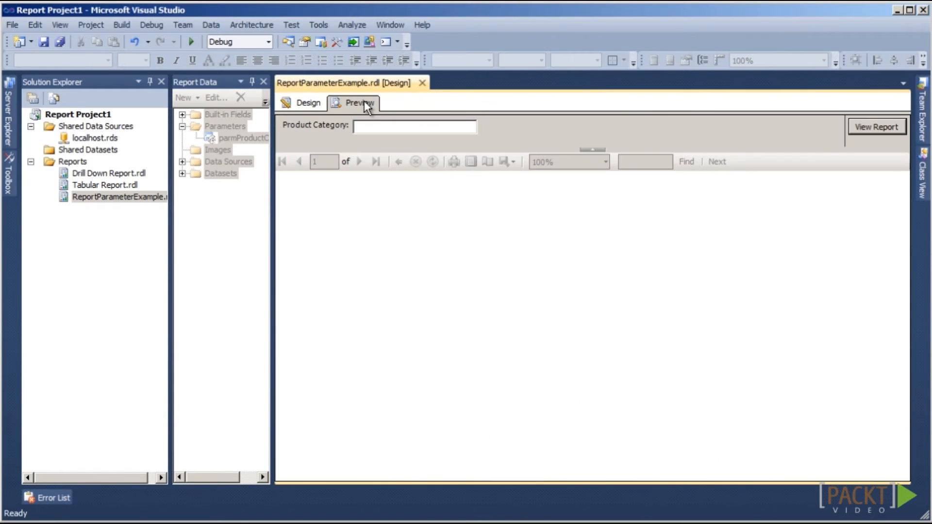
left_click(377, 128)
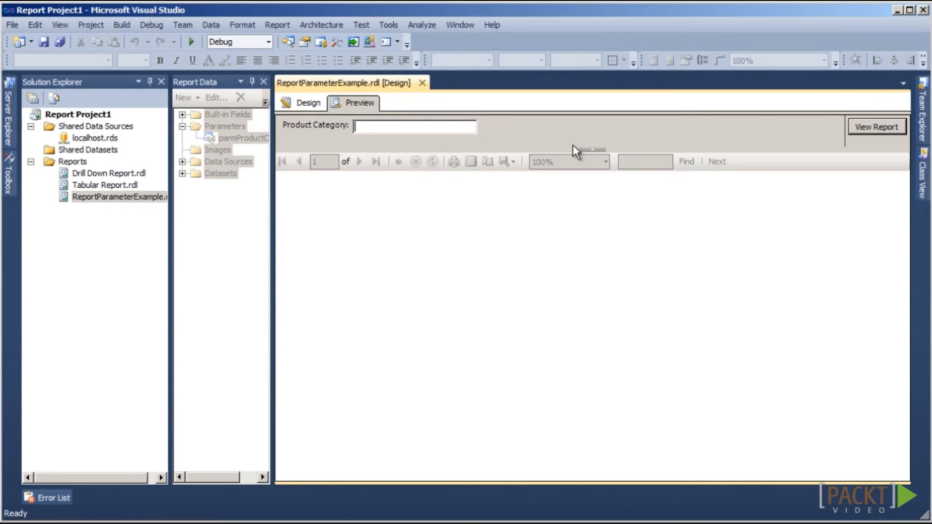
left_click(872, 124)
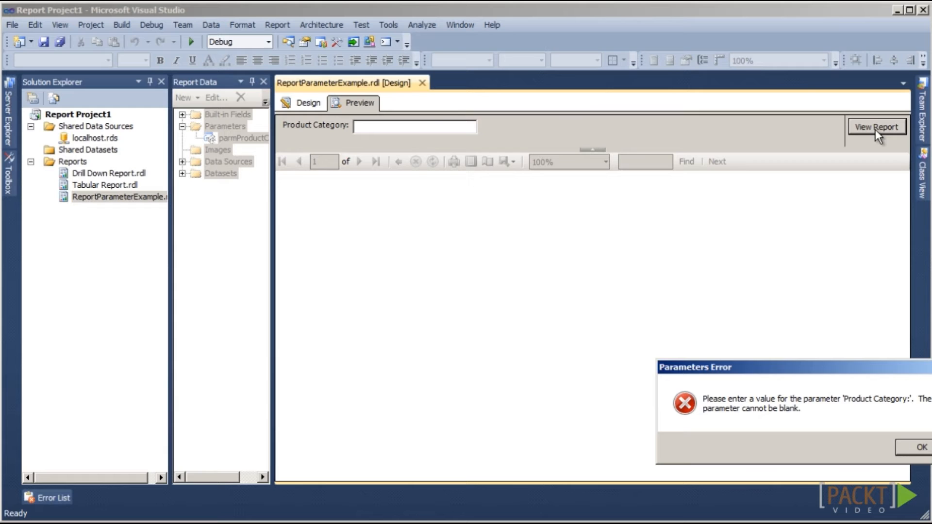
left_click(914, 449)
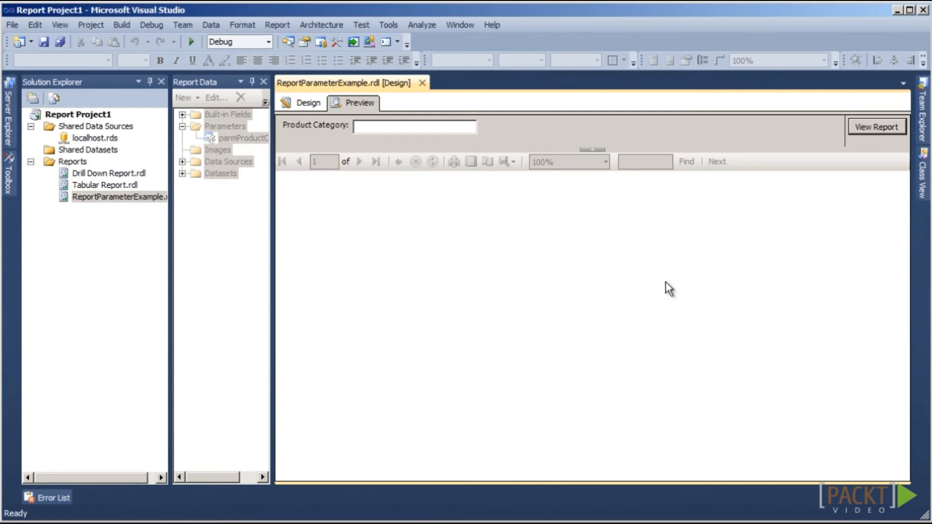
type("dairy")
left_click(861, 127)
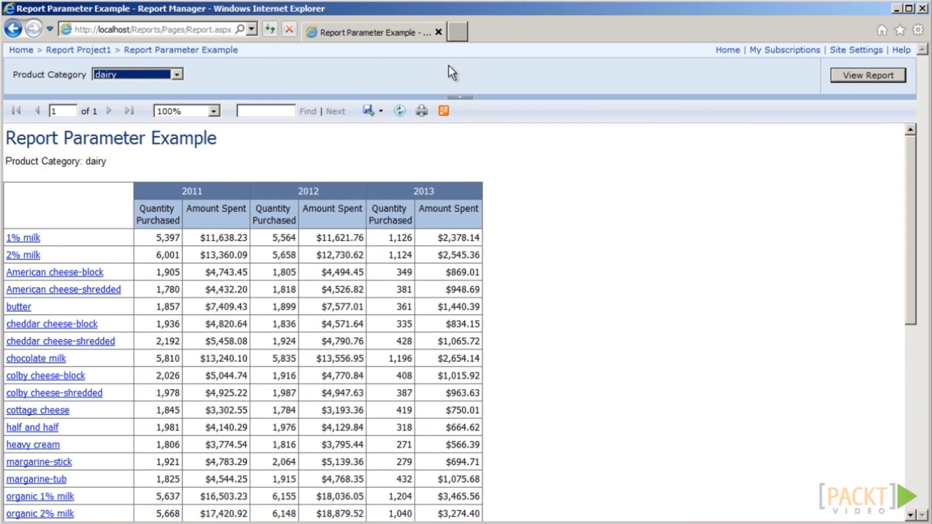
- Switch to Internet Explorer and examine the Product Category choices of the deployed Report Parameter Example report
left_click(178, 75)
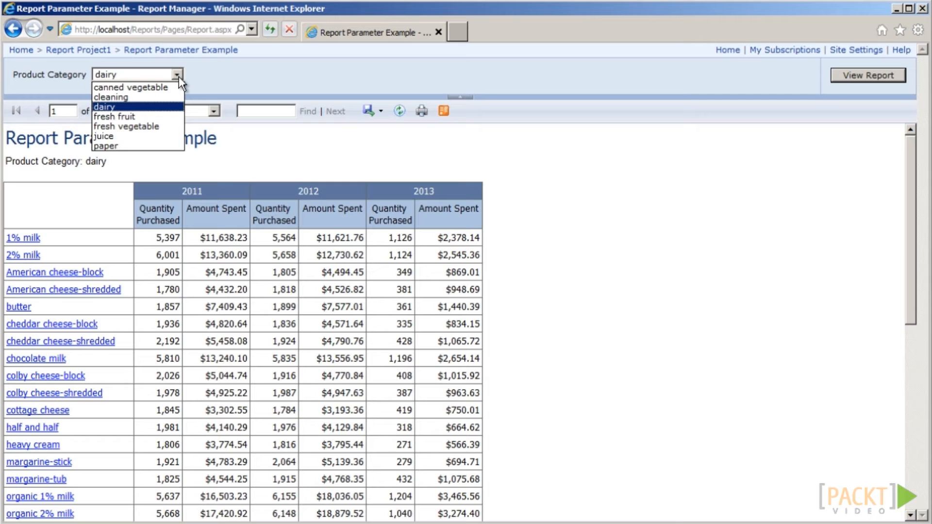
left_click(178, 75)
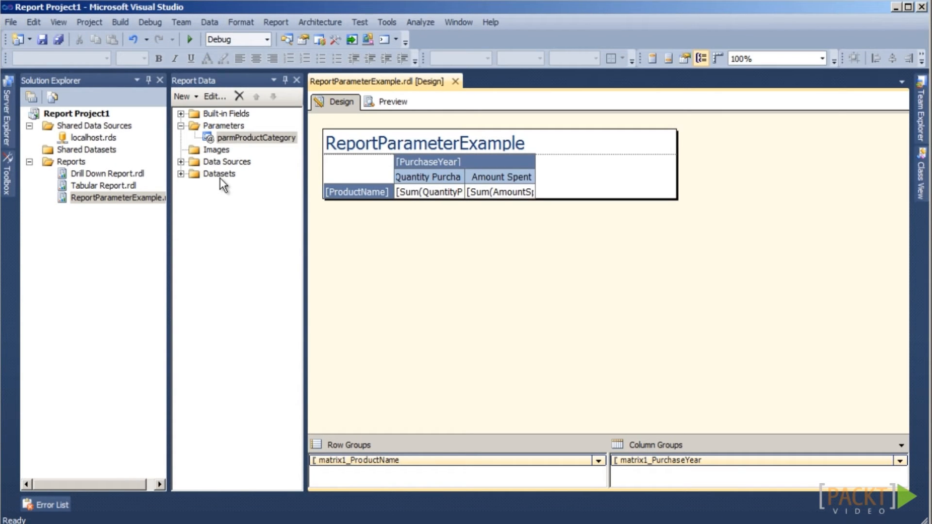
- Add a report dataset named ProductCategories, embedded in the report and using the localhost data source
right_click(219, 177)
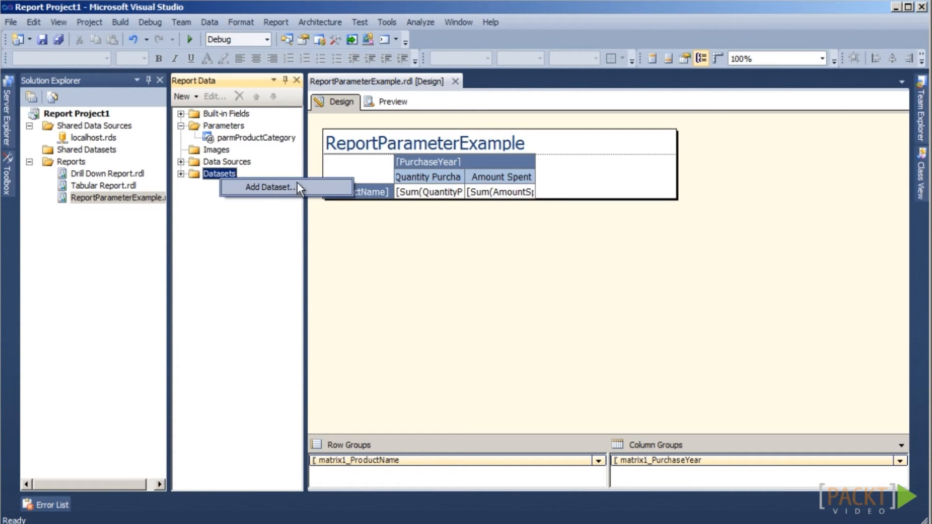
left_click(329, 187)
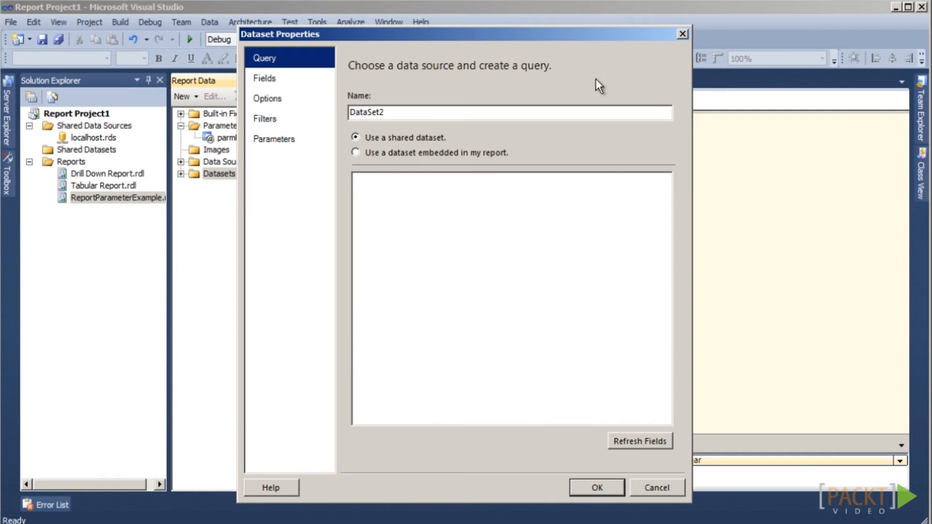
type("ProductCategories")
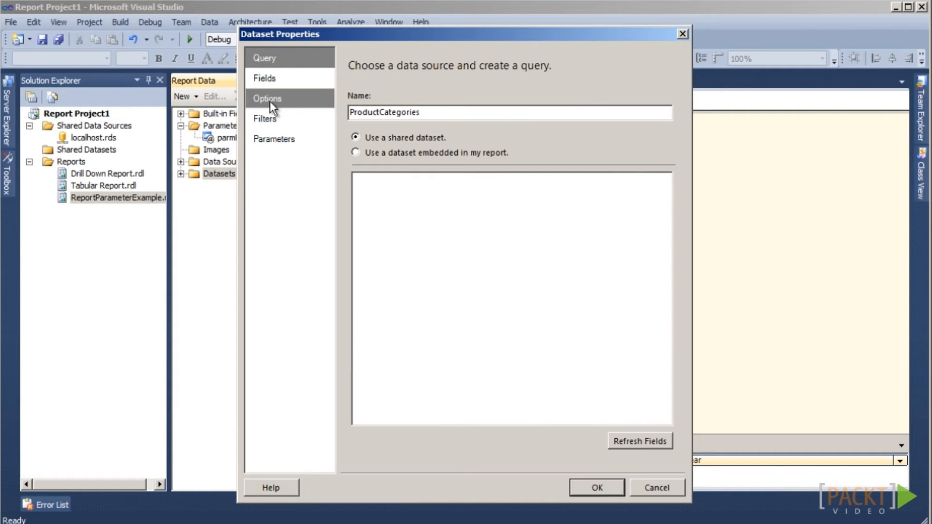
left_click(356, 152)
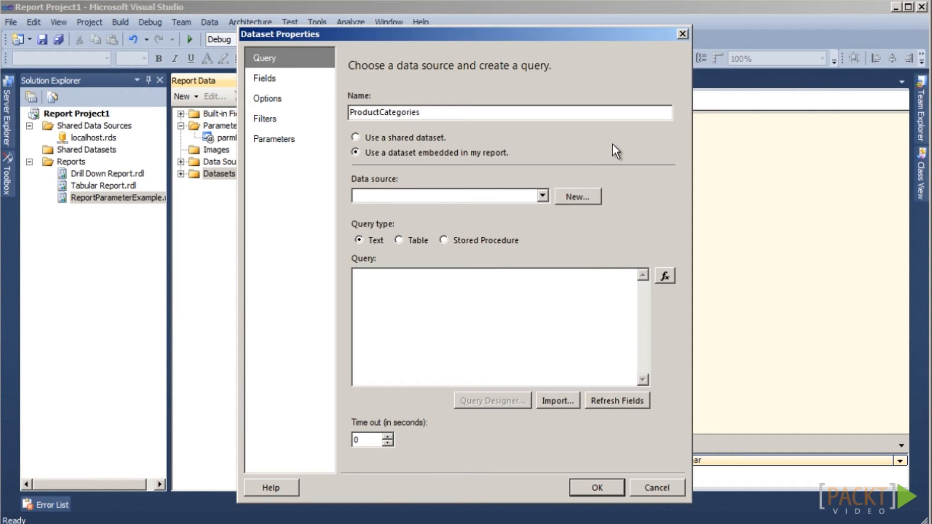
left_click(542, 196)
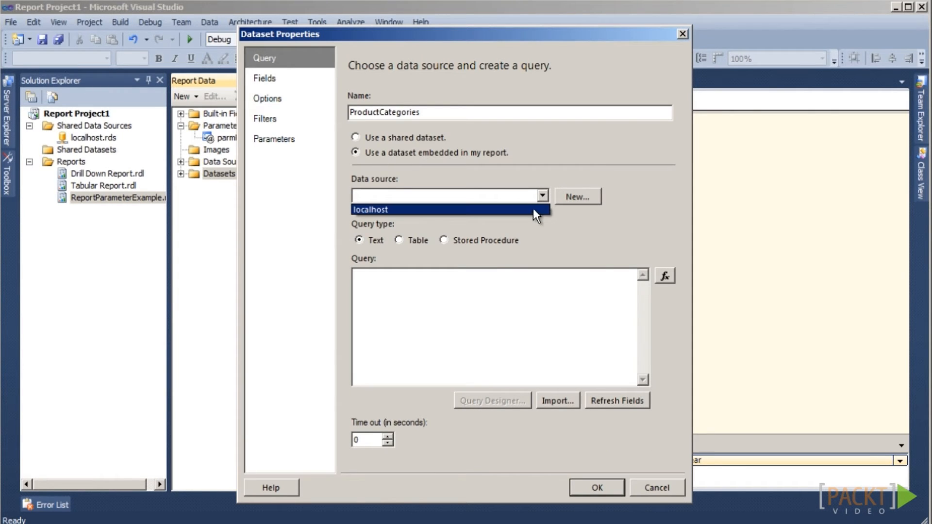
left_click(532, 210)
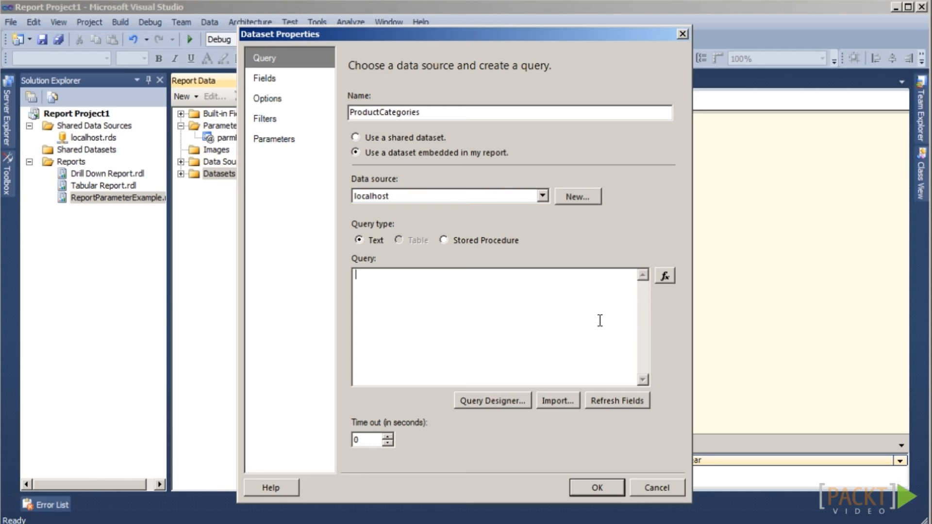
- Enter the dataset query "select distinct ProductCategory from tblProduct order by ProductCategory", save the dataset and select its ProductCategory field
left_click(600, 321)
type("select distinct ProductCategory from tblProduct order by ProductCategory")
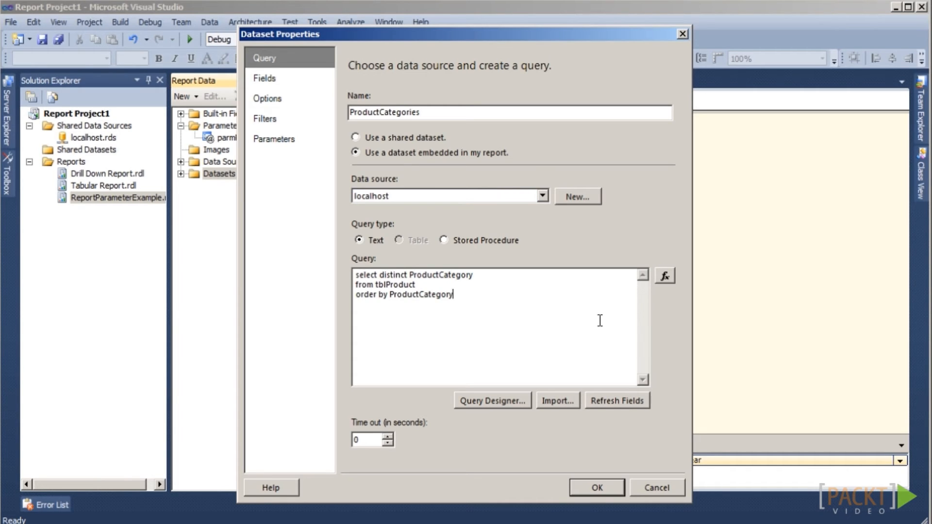
left_click(598, 489)
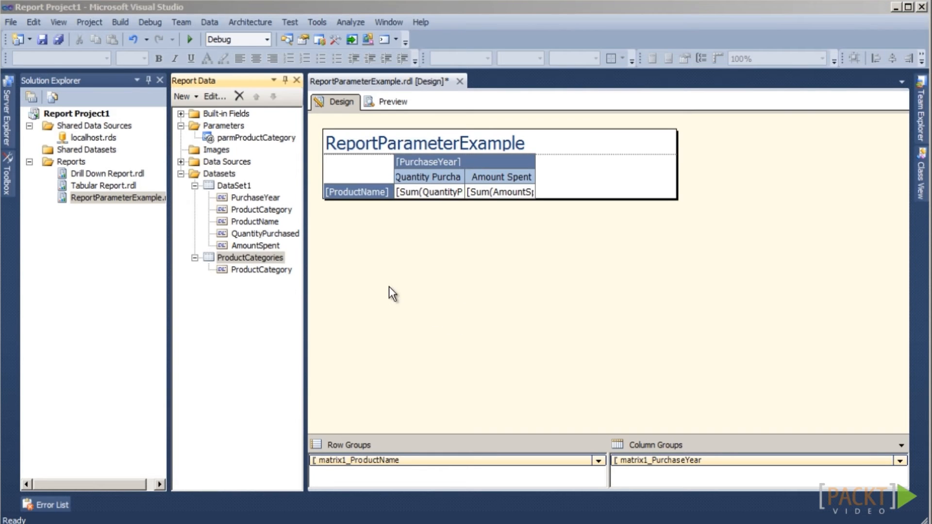
left_click(257, 270)
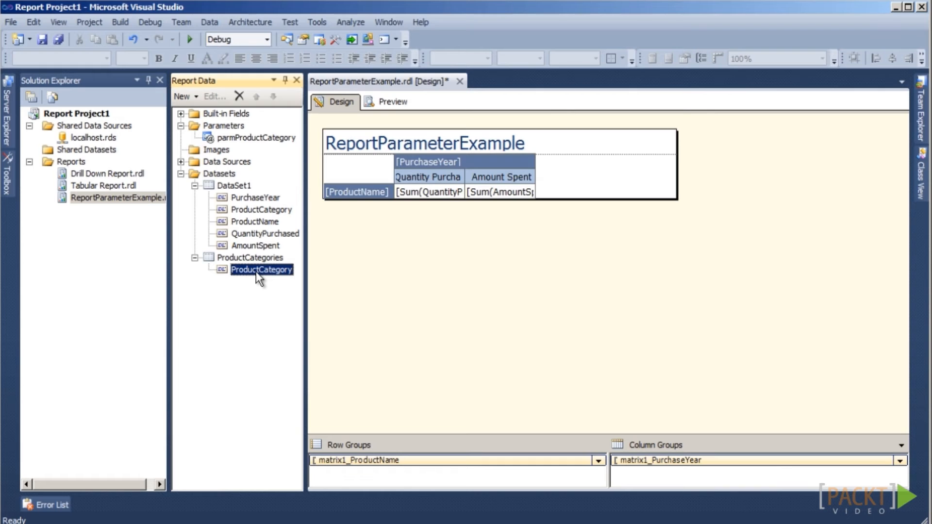
- Make parmProductCategory get its available values from a query, using the ProductCategories dataset
right_click(257, 141)
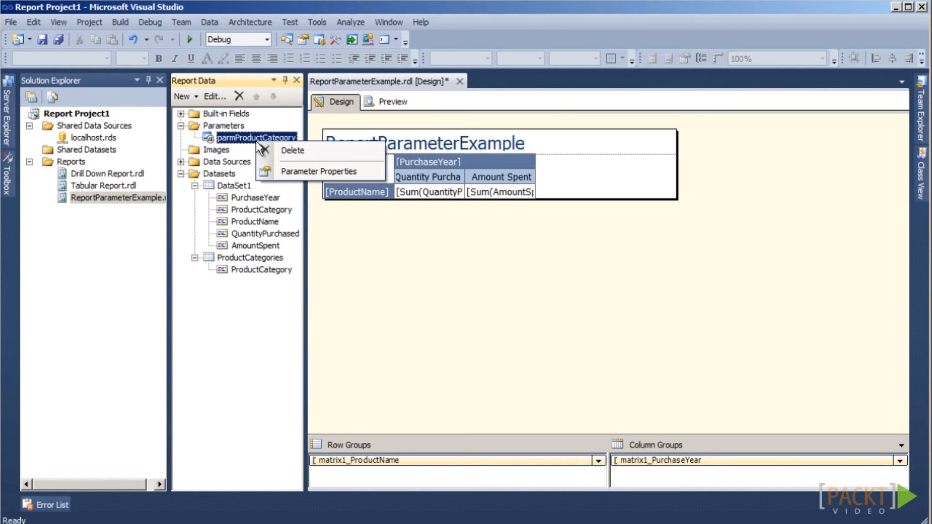
left_click(372, 172)
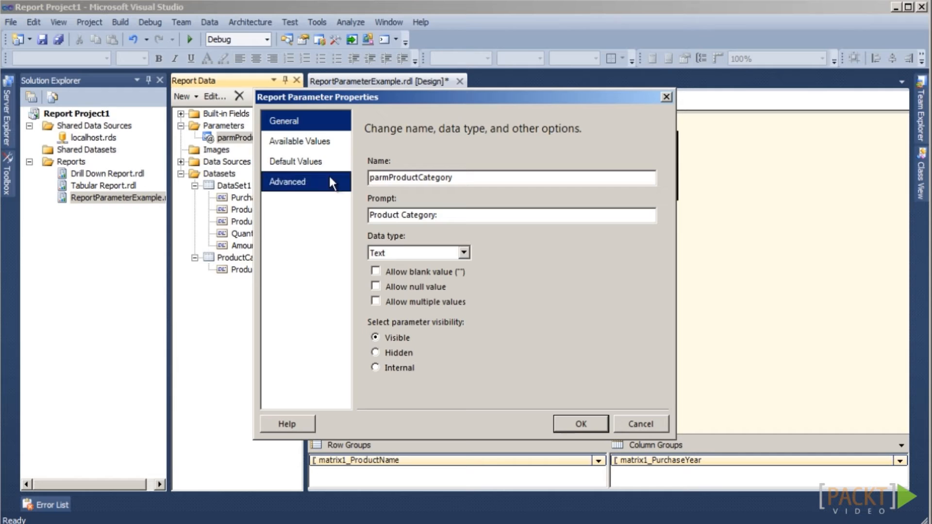
left_click(324, 145)
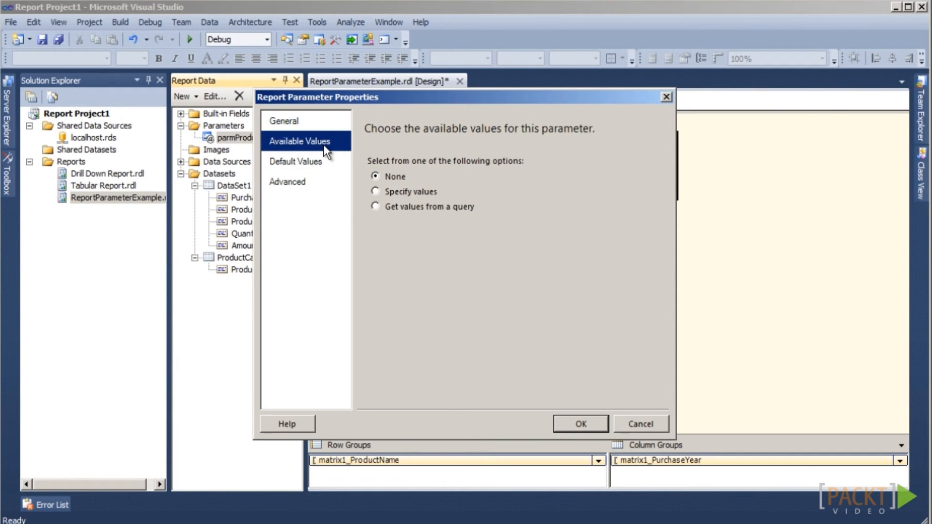
left_click(375, 207)
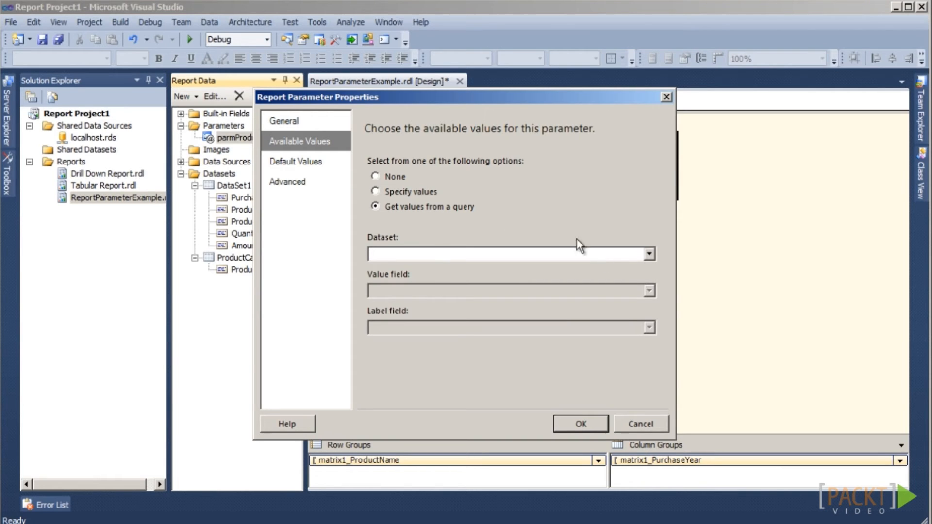
left_click(650, 254)
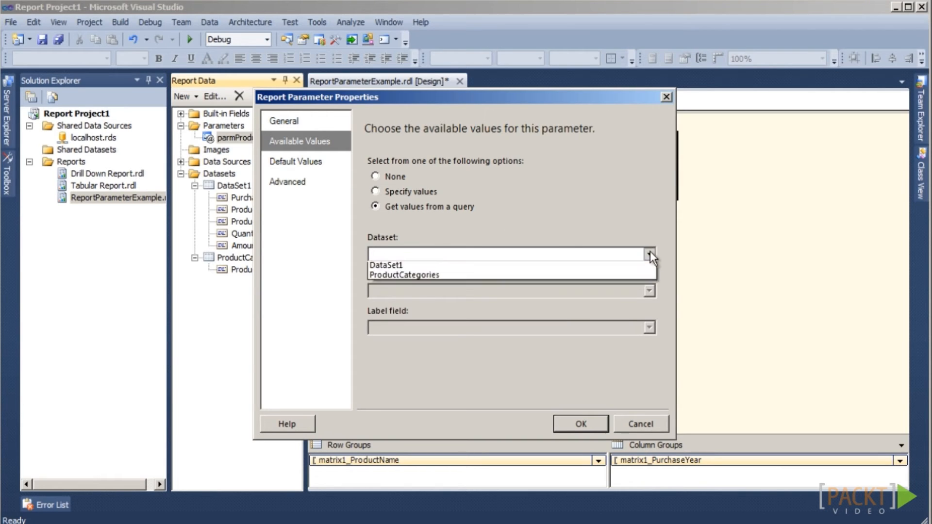
left_click(611, 278)
- Use ProductCategory as both the value field and the label field, and save the parameter
left_click(648, 292)
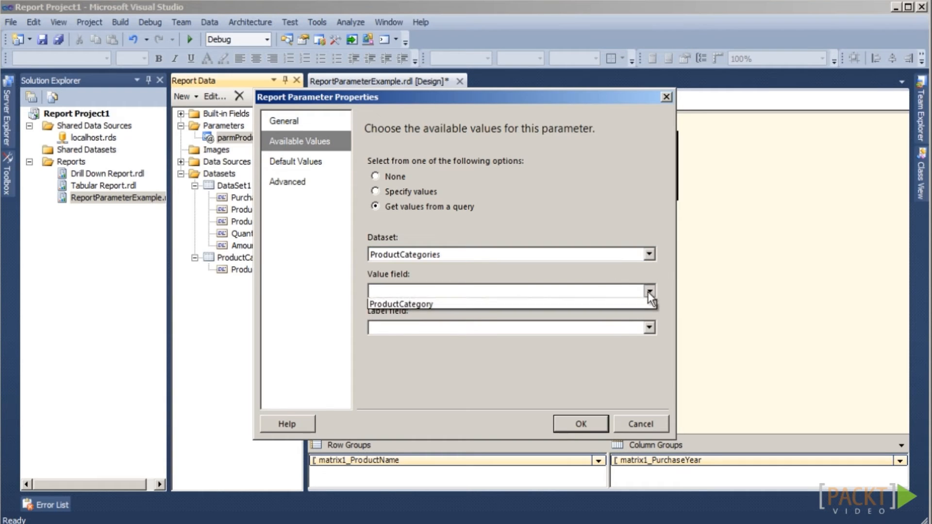
left_click(633, 305)
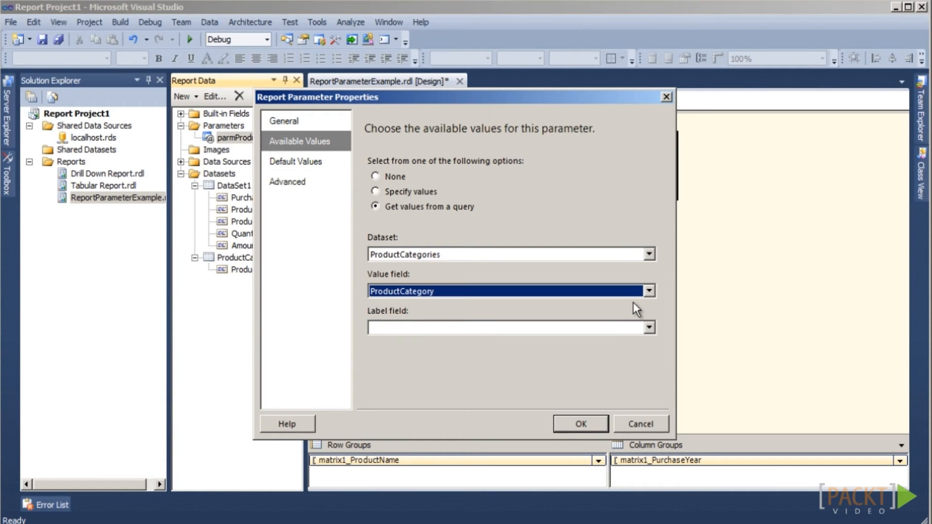
left_click(649, 328)
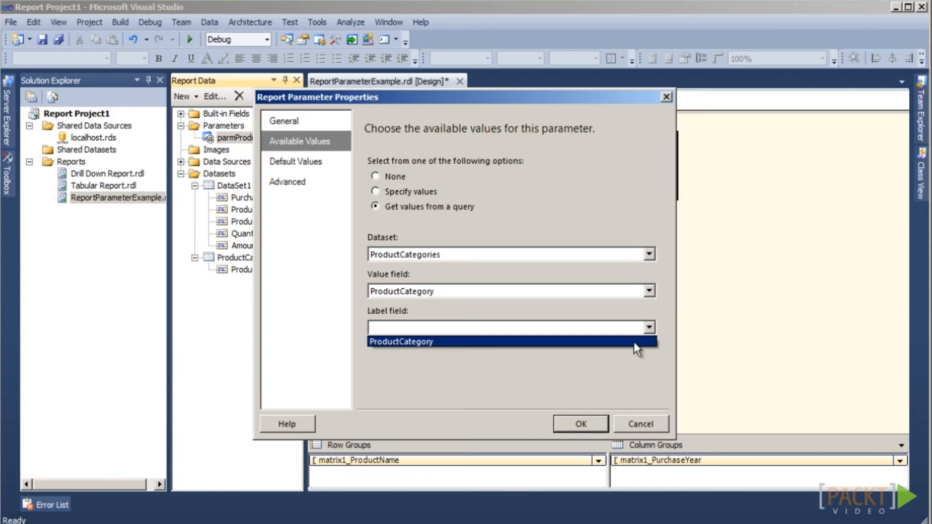
left_click(633, 342)
left_click(574, 421)
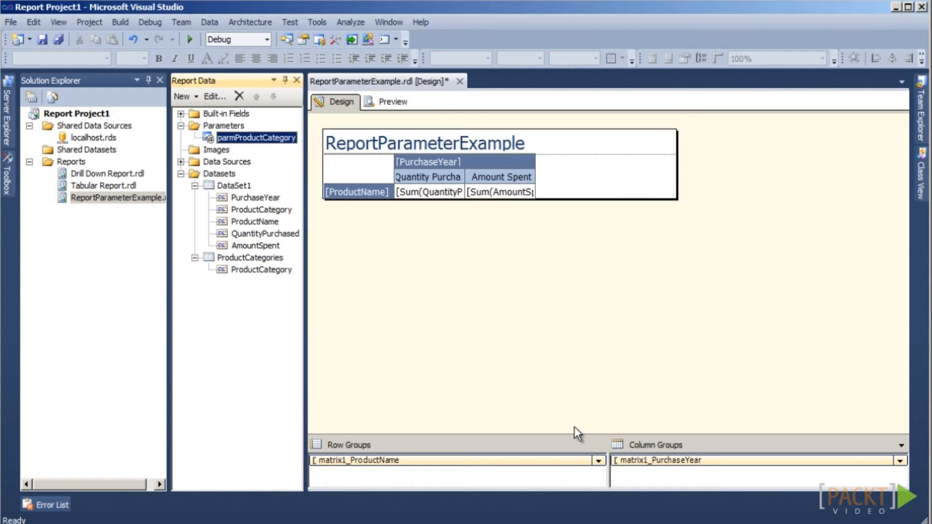
- Preview the report with dairy chosen from the Product Category list
left_click(387, 102)
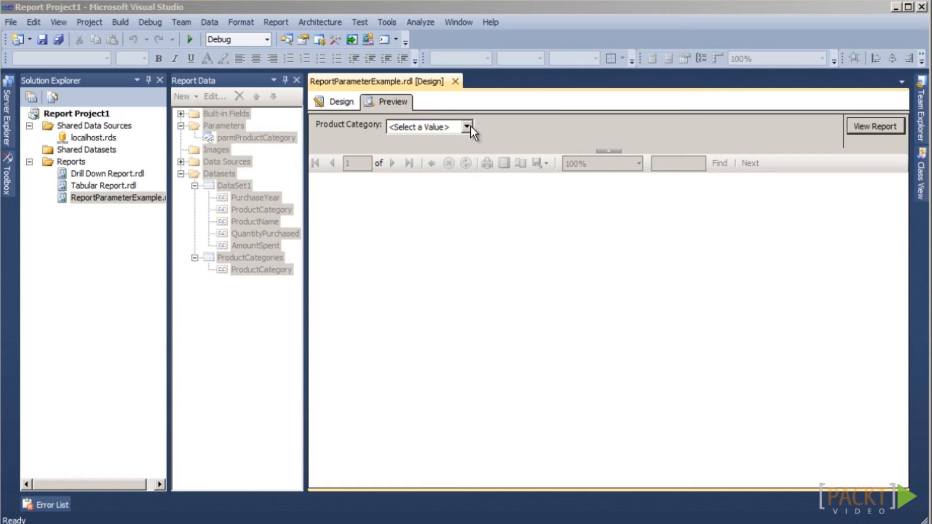
left_click(467, 127)
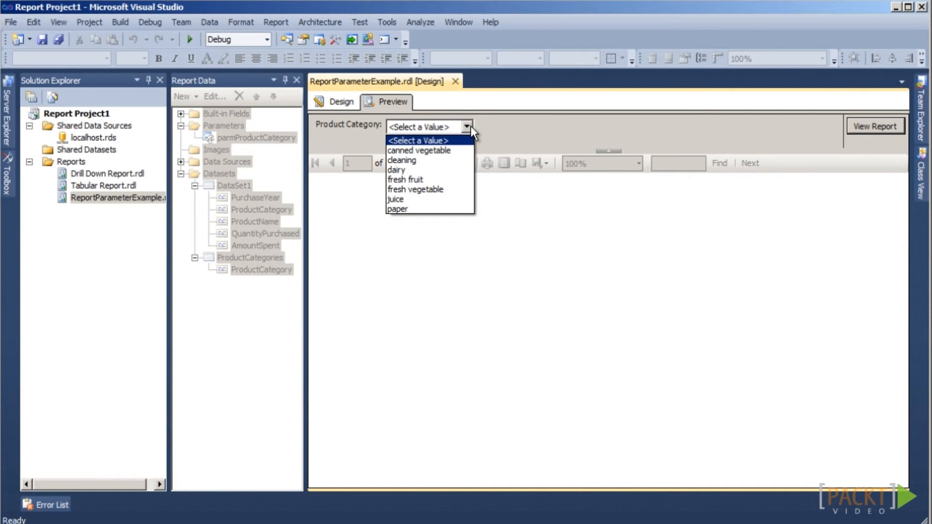
left_click(445, 170)
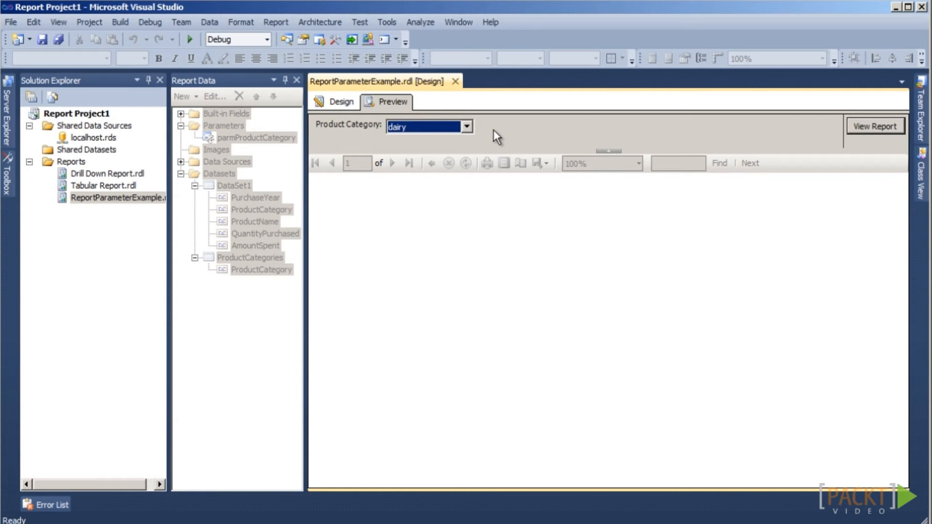
left_click(896, 123)
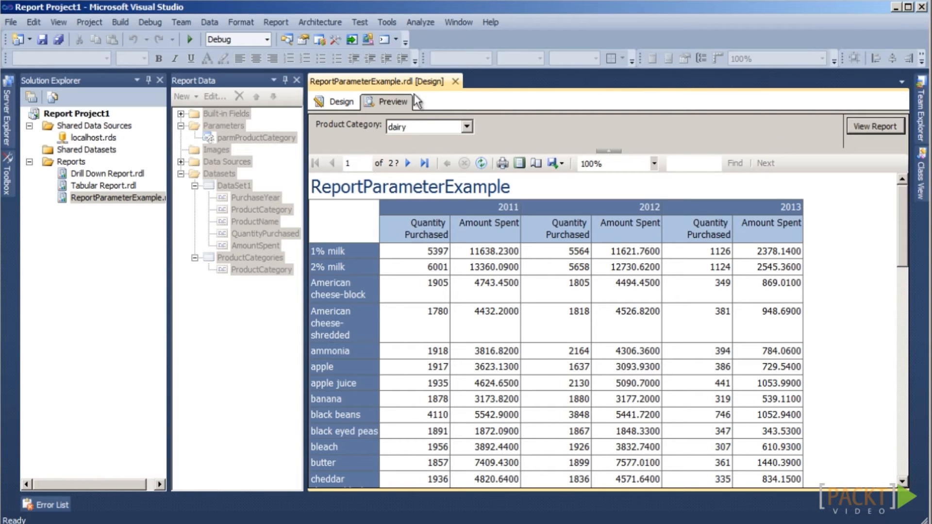
- Return to the report design, specify dairy as the default value of parmProductCategory and preview the report
left_click(333, 101)
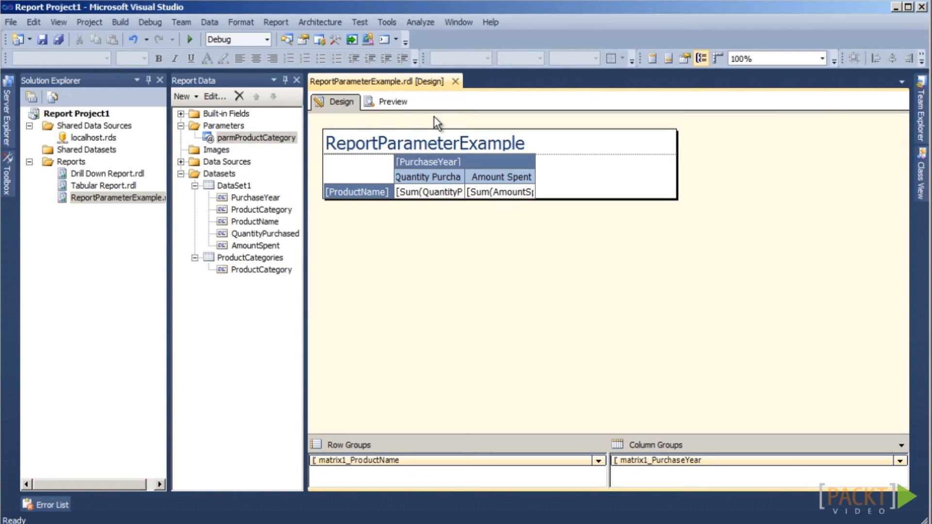
right_click(269, 137)
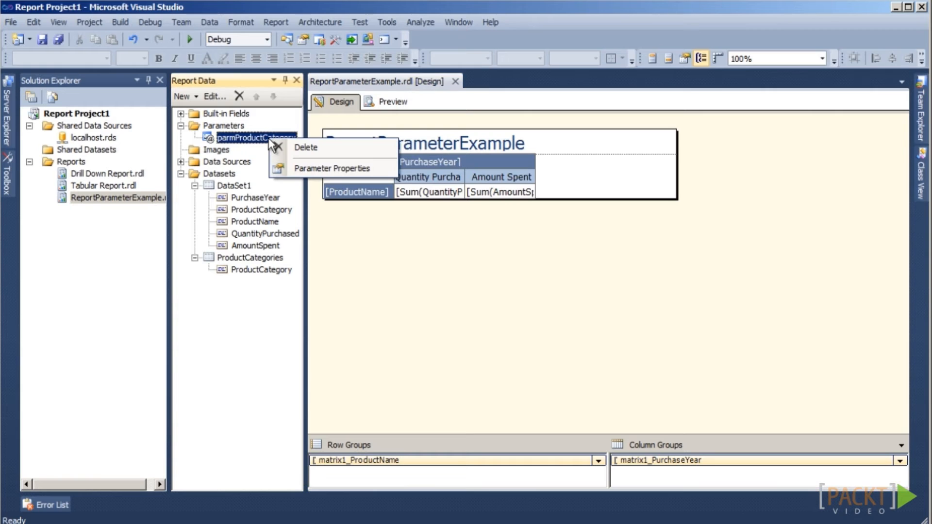
left_click(356, 169)
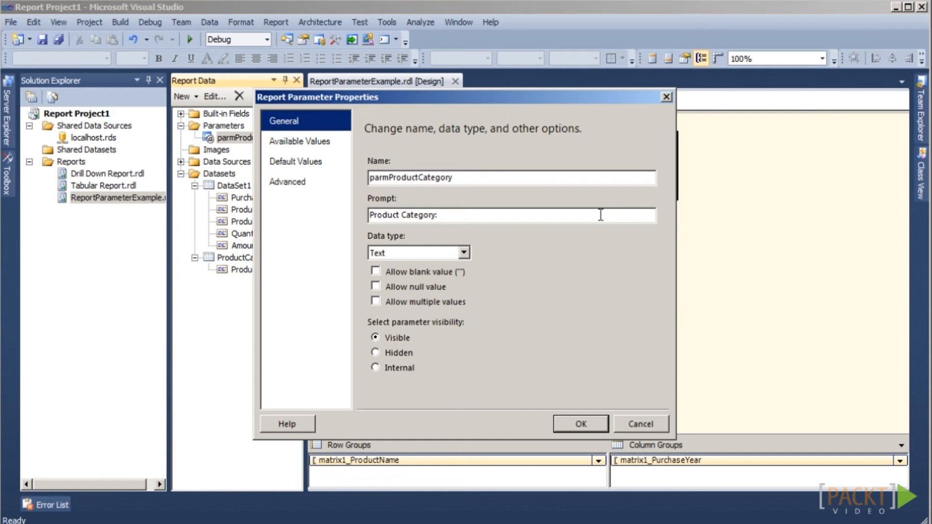
left_click(283, 165)
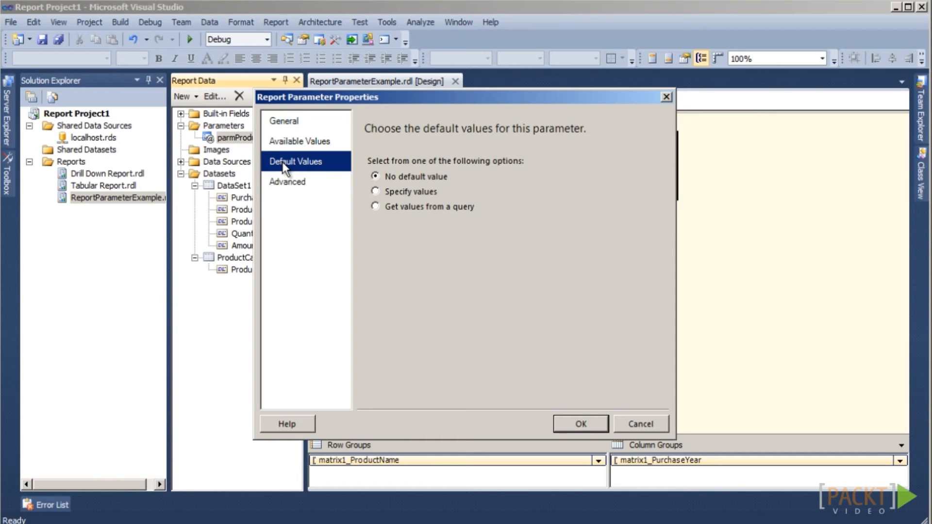
left_click(376, 192)
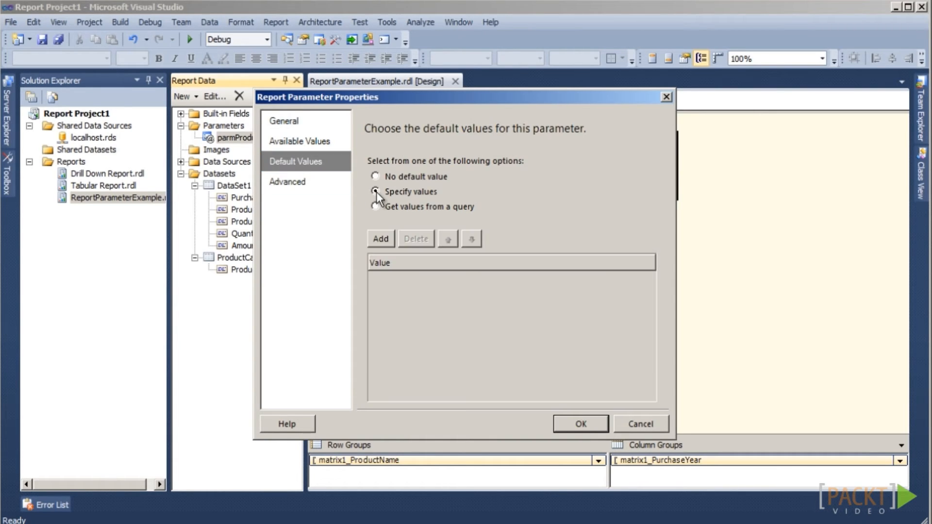
left_click(381, 237)
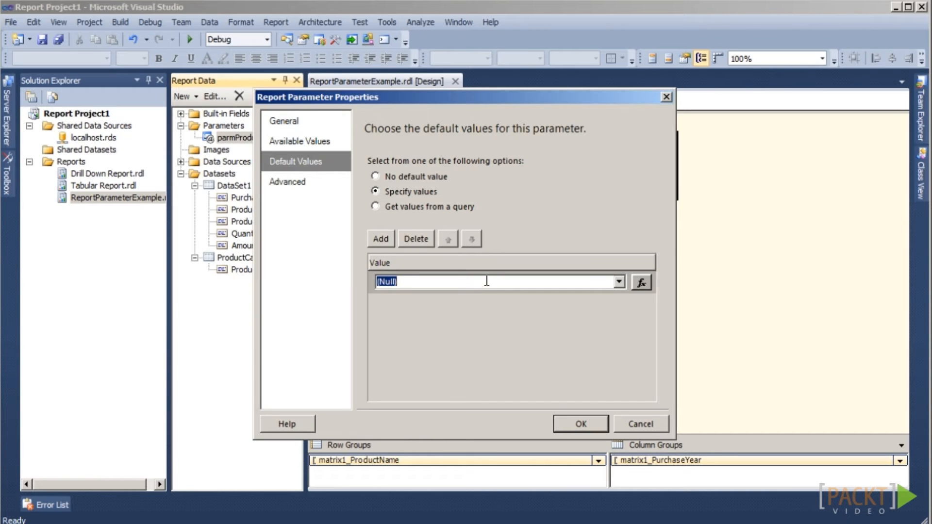
type("dairy")
left_click(575, 424)
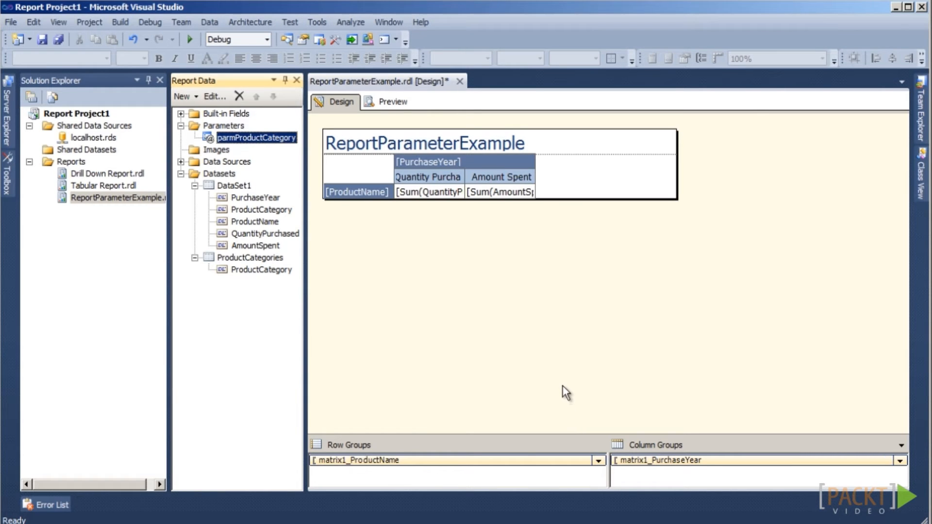
left_click(403, 102)
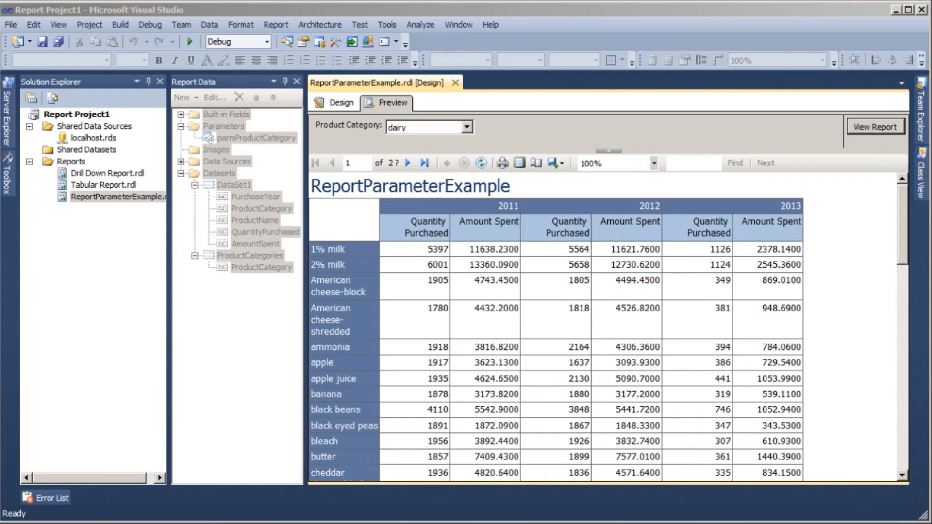
- Return to the report design and open the filter settings of DataSet1
left_click(346, 102)
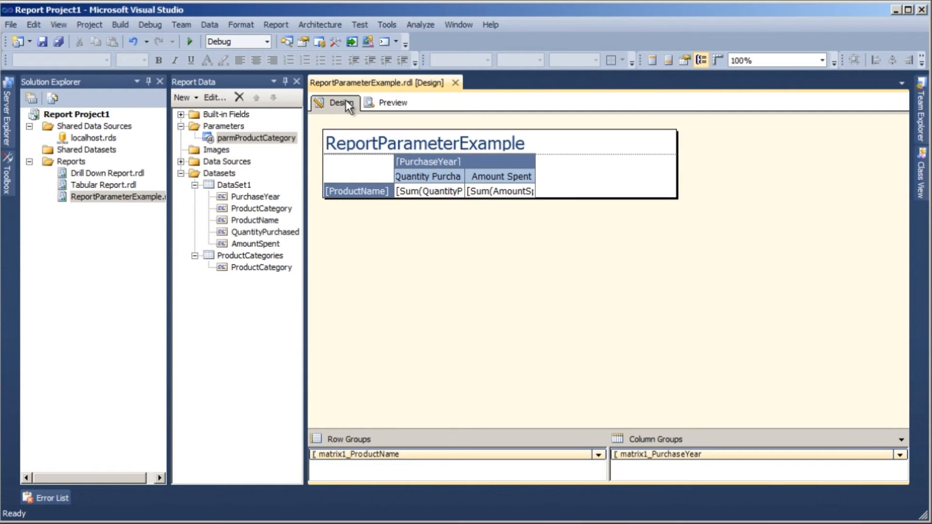
right_click(235, 187)
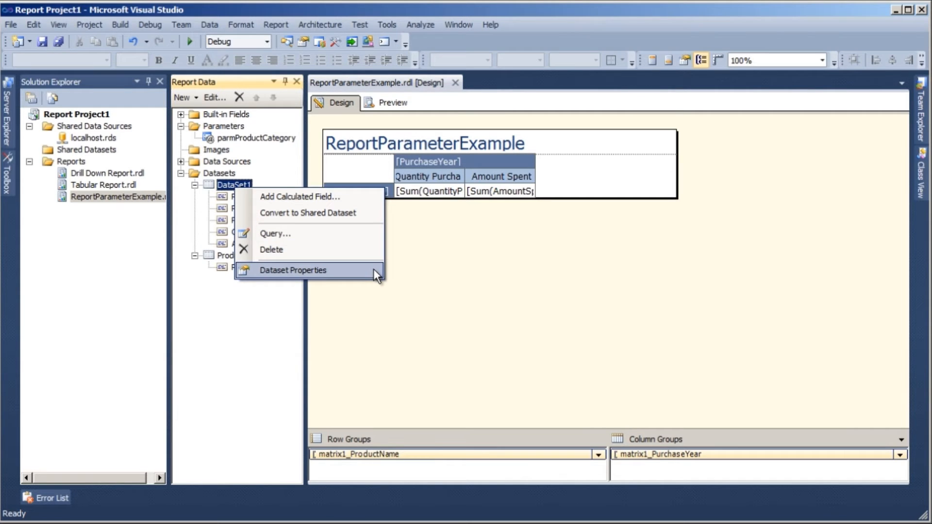
left_click(373, 269)
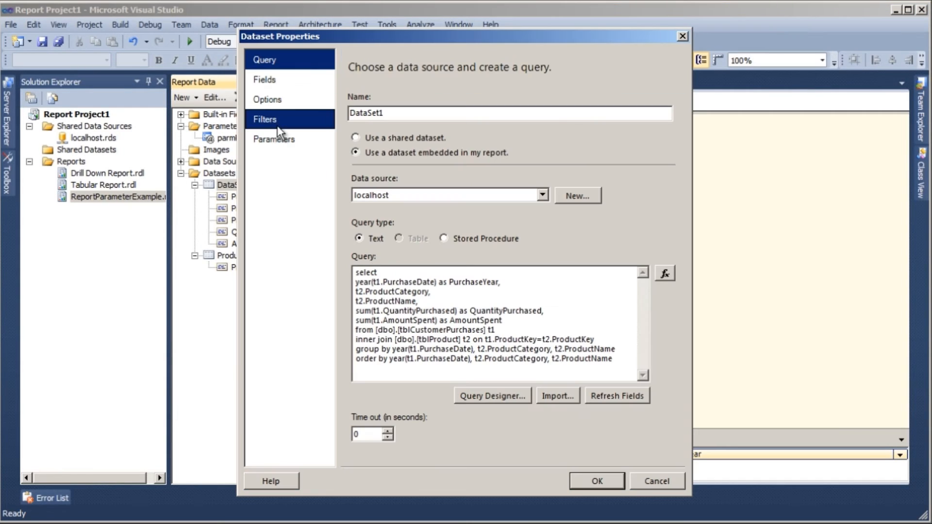
left_click(279, 130)
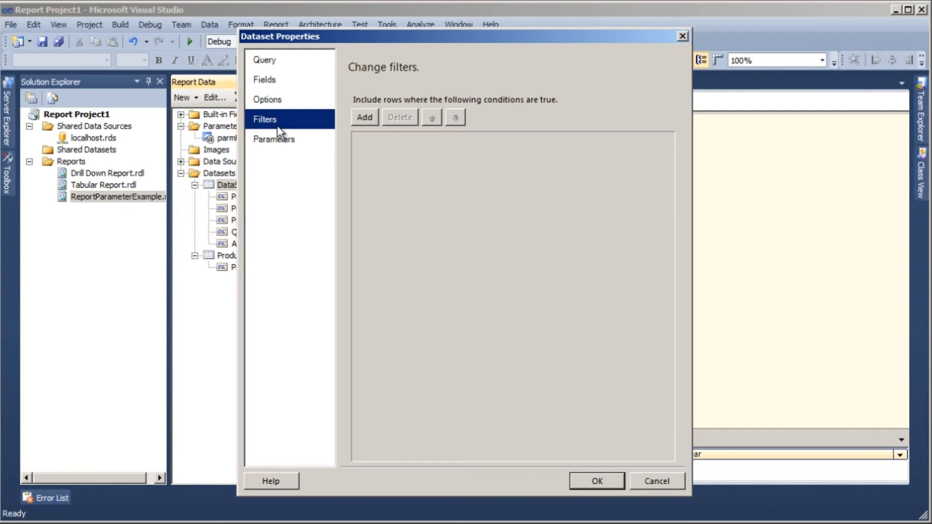
- Add a filter to the dataset on the ProductCategory field with the = operator
left_click(364, 119)
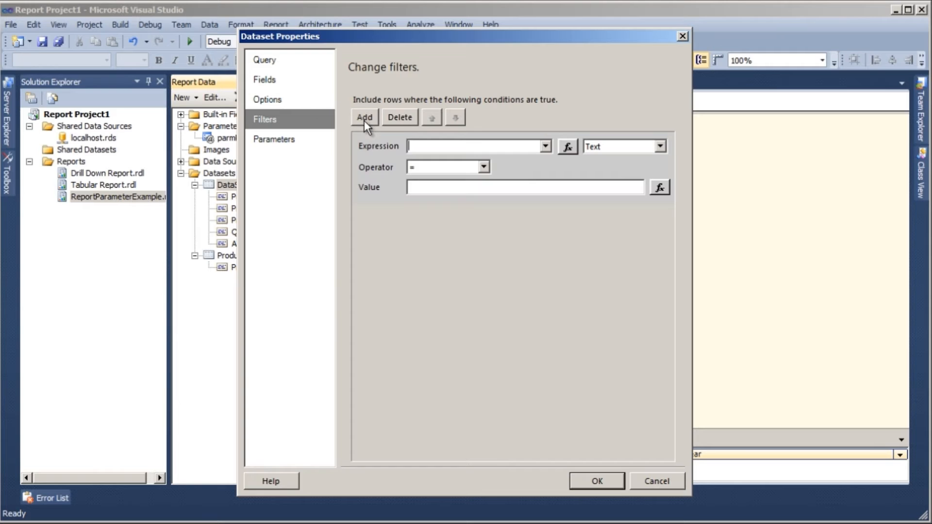
left_click(545, 146)
left_click(530, 168)
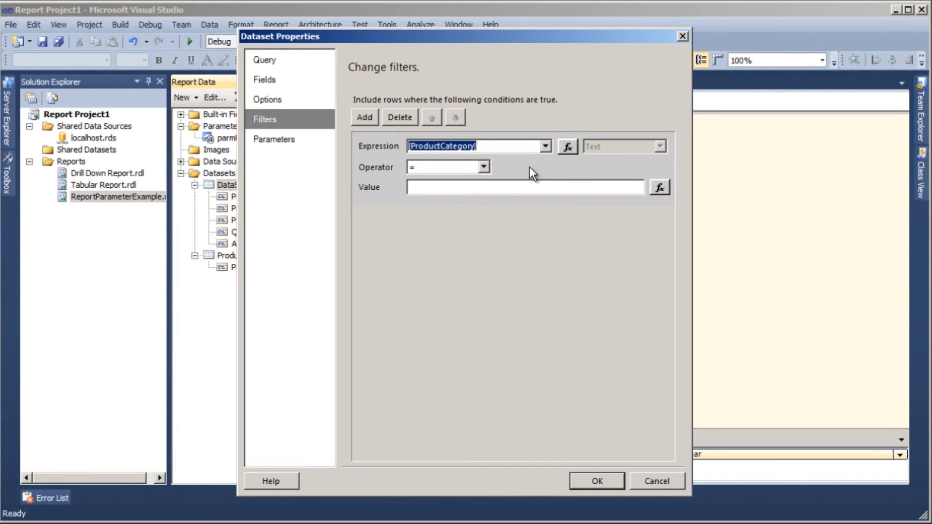
left_click(486, 171)
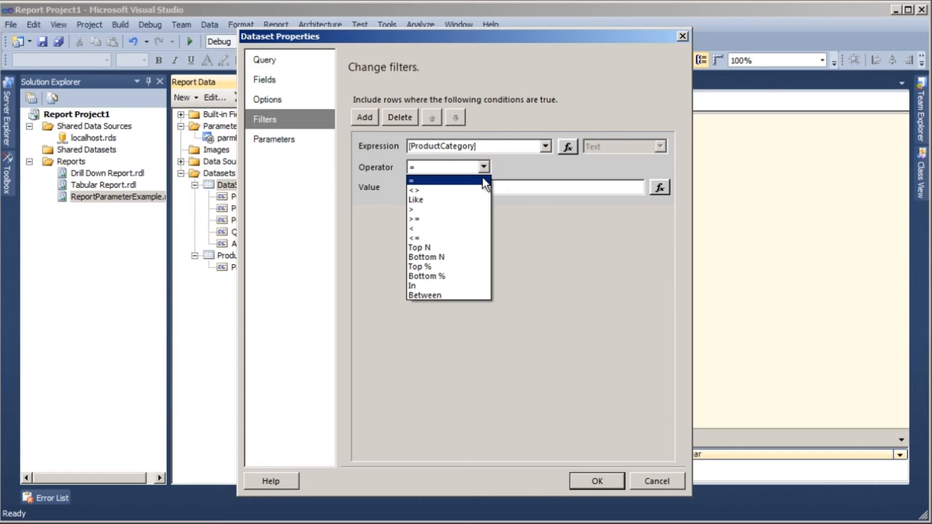
left_click(483, 180)
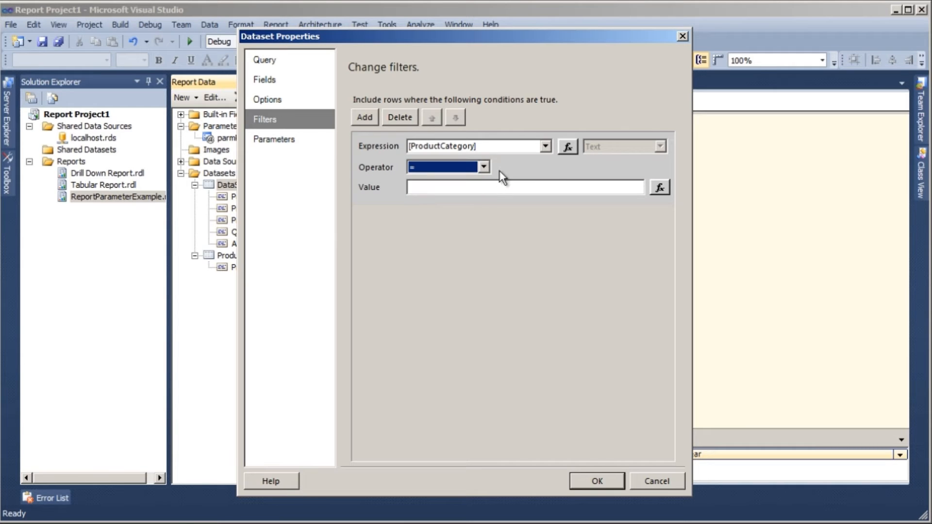
- Set the filter value to the expression =Parameters!parmProductCategory.Value and apply the dataset properties
left_click(661, 189)
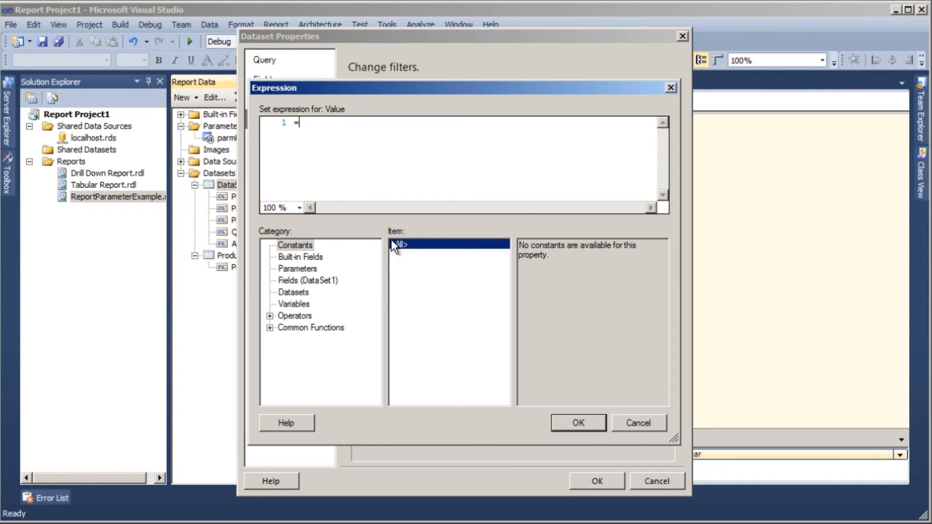
left_click(296, 269)
left_click(428, 247)
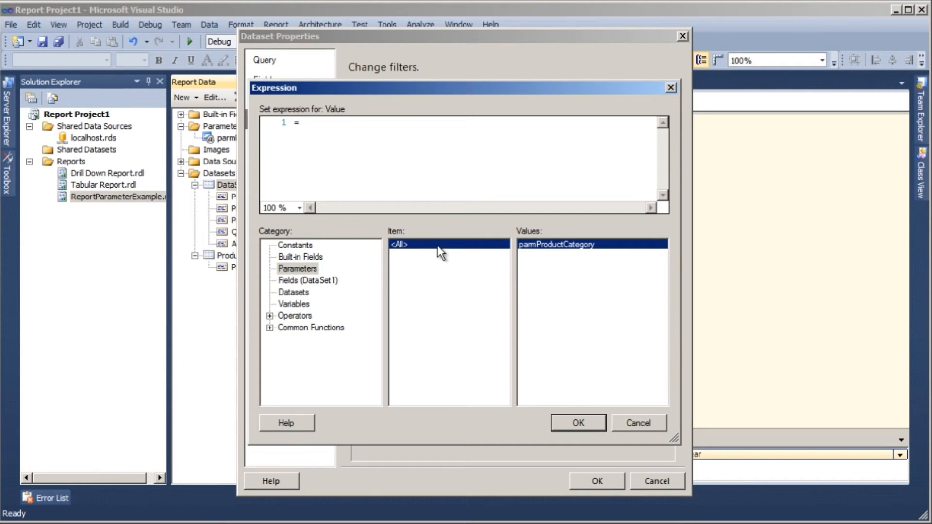
double_click(578, 244)
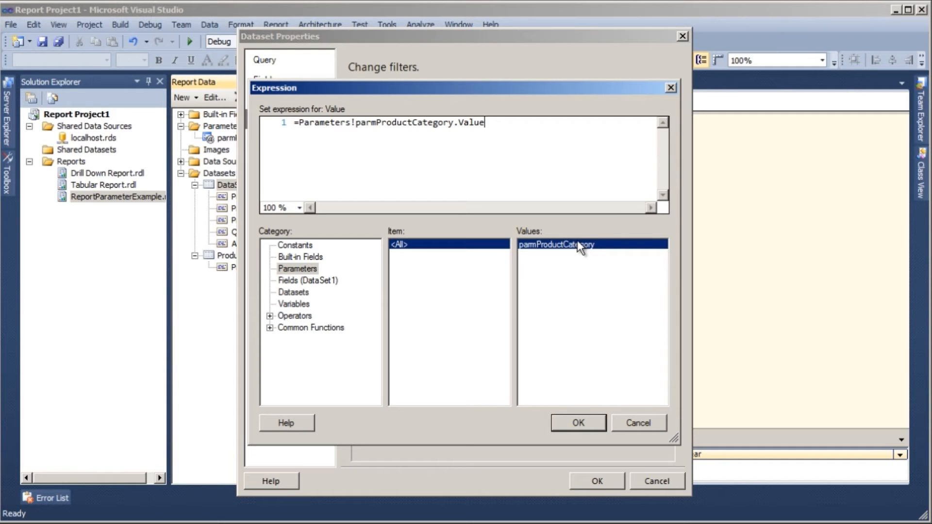
left_click(576, 428)
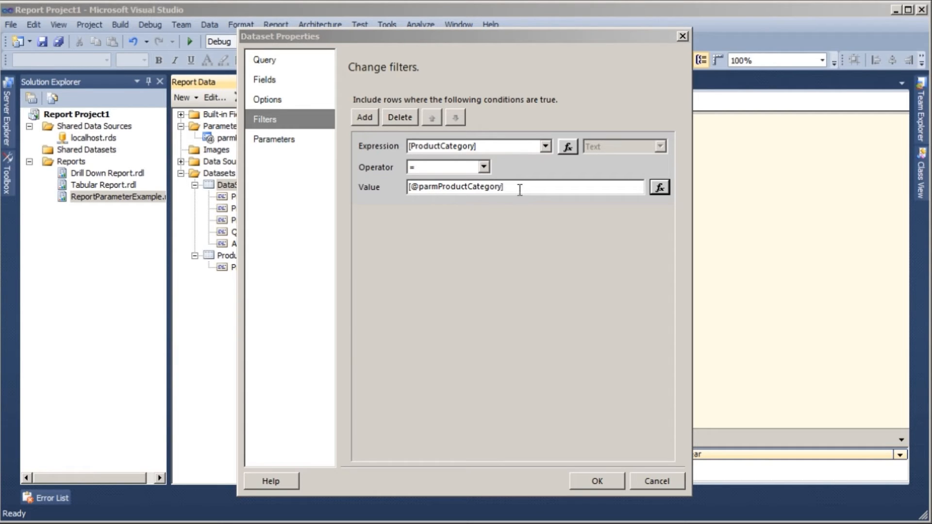
left_click(590, 481)
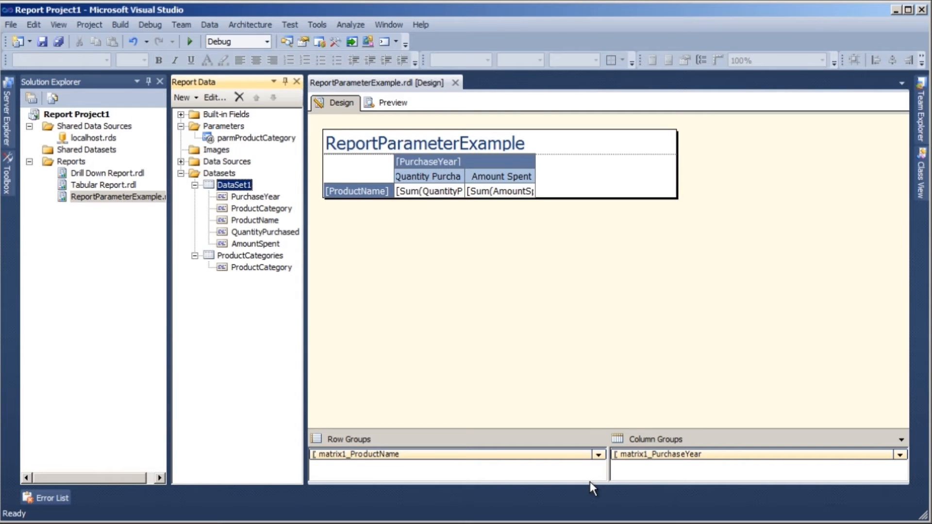
- Preview the report and run it for the cleaning product category
left_click(382, 105)
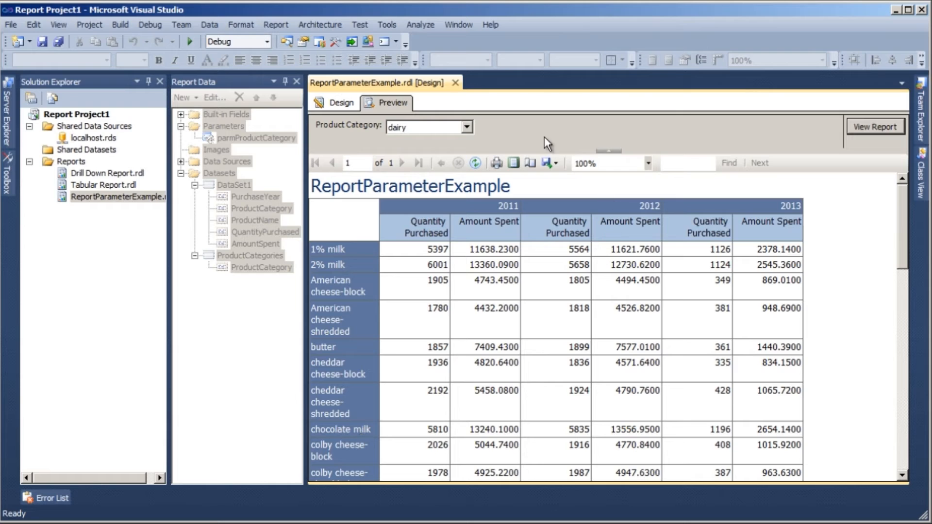
left_click(468, 127)
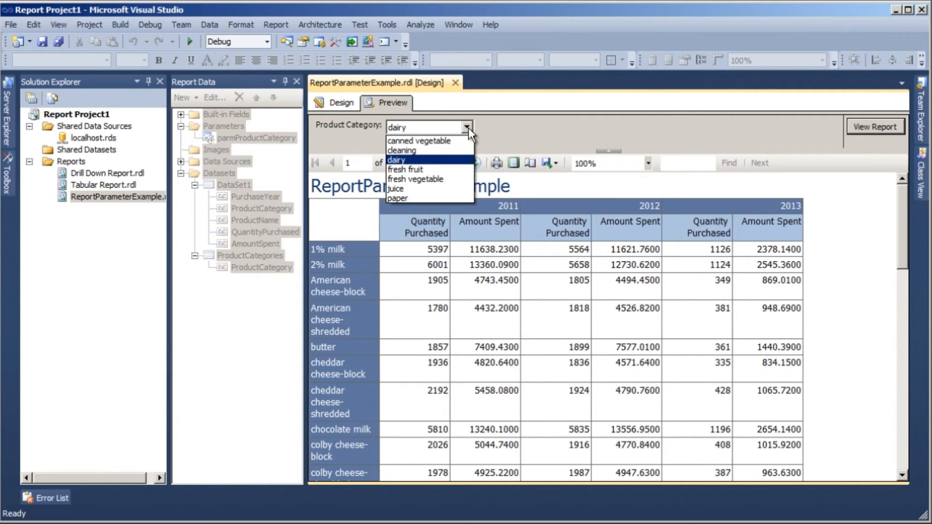
left_click(456, 150)
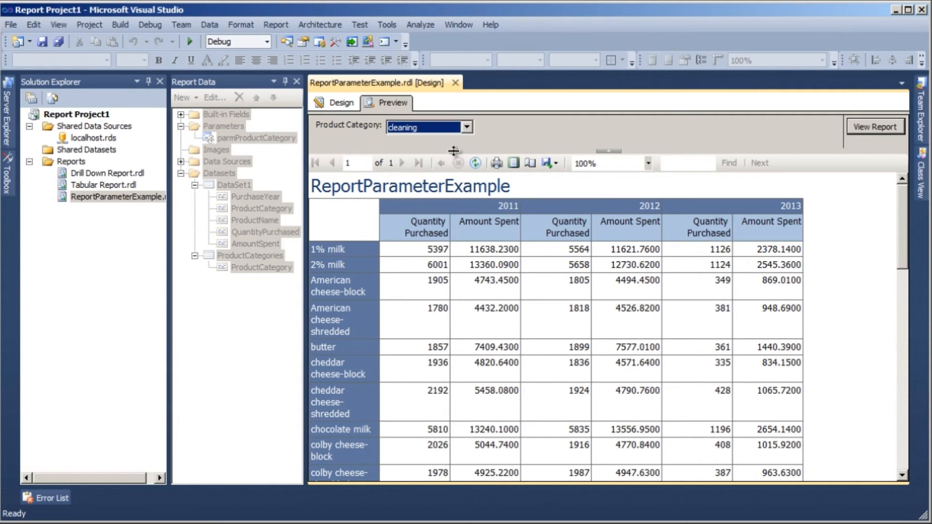
left_click(864, 130)
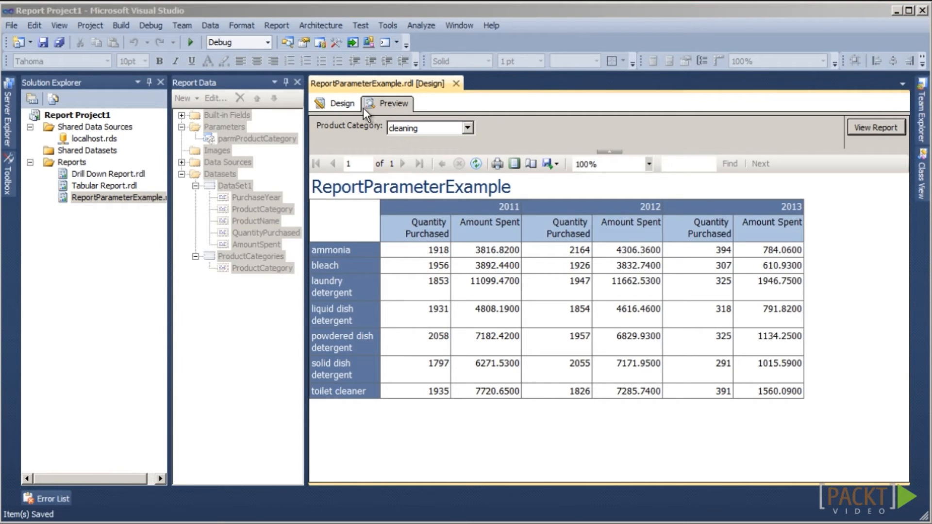
- Add a page header to the report design and move the ReportParameterExample title into it
left_click(338, 103)
left_click(276, 25)
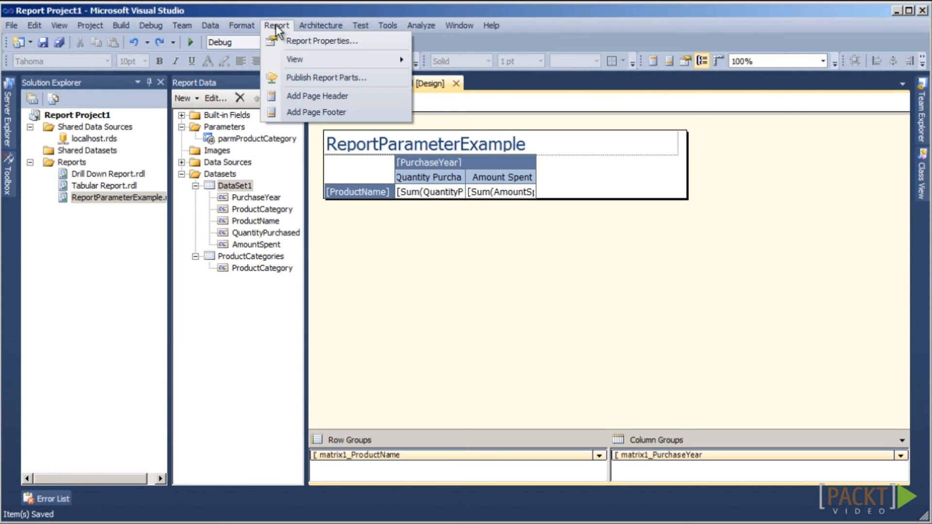
left_click(306, 95)
left_click_drag(333, 200, 333, 130)
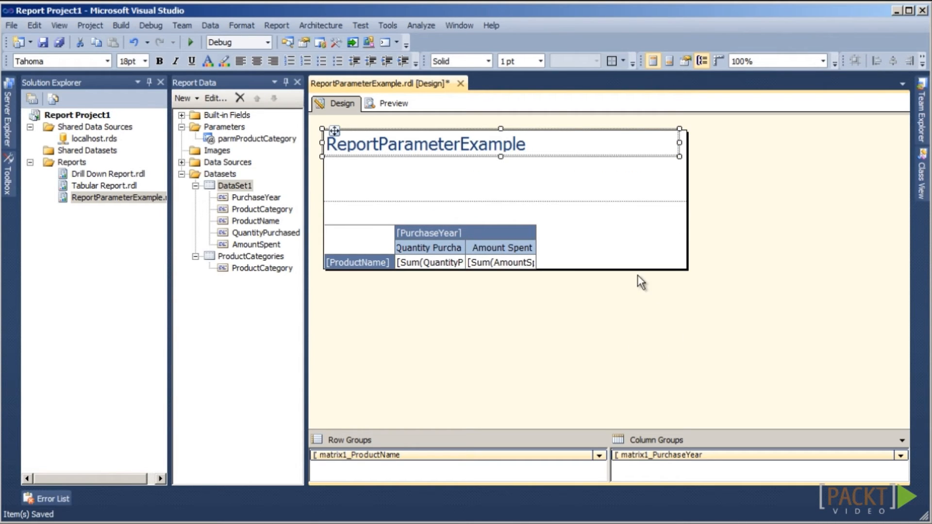
- Insert a text box in the page header, place it directly below the title at the left edge, and widen it past the matrix
right_click(486, 175)
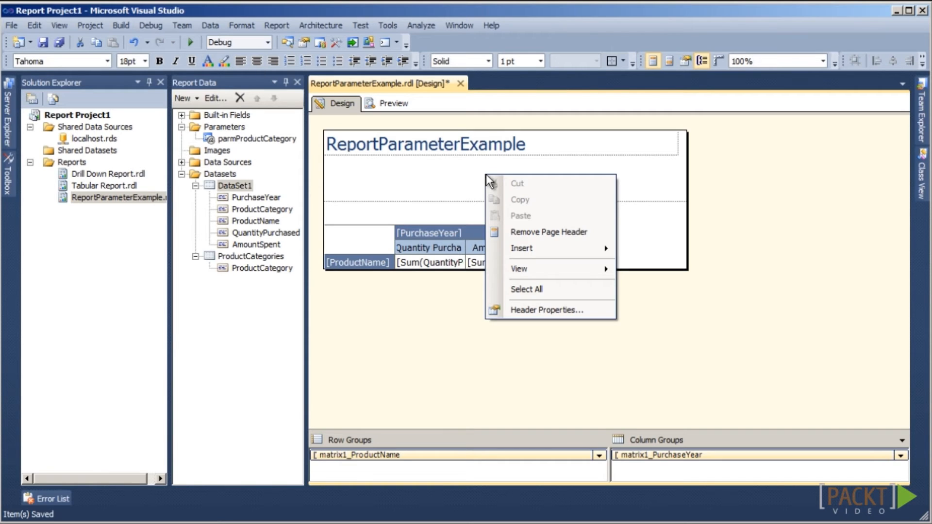
mouse_move(550, 248)
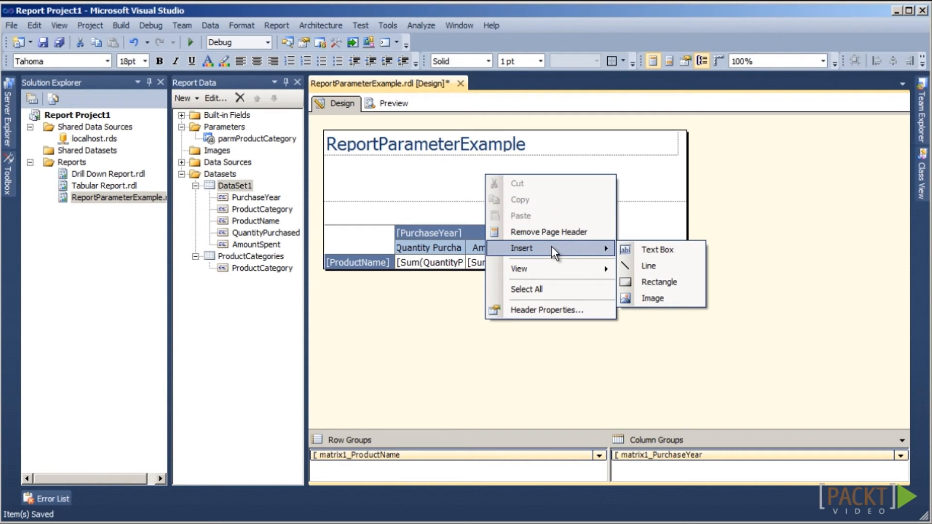
left_click(638, 249)
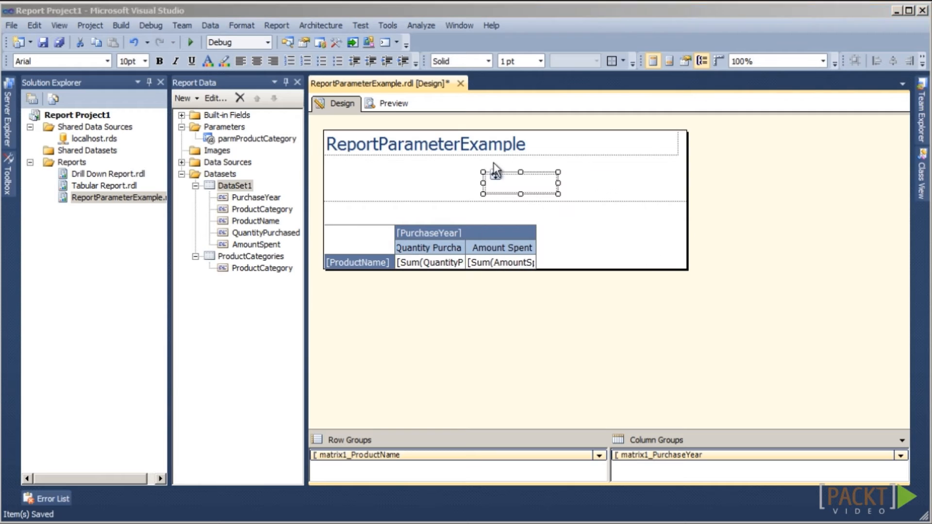
left_click_drag(494, 175, 334, 159)
left_click_drag(396, 166, 584, 167)
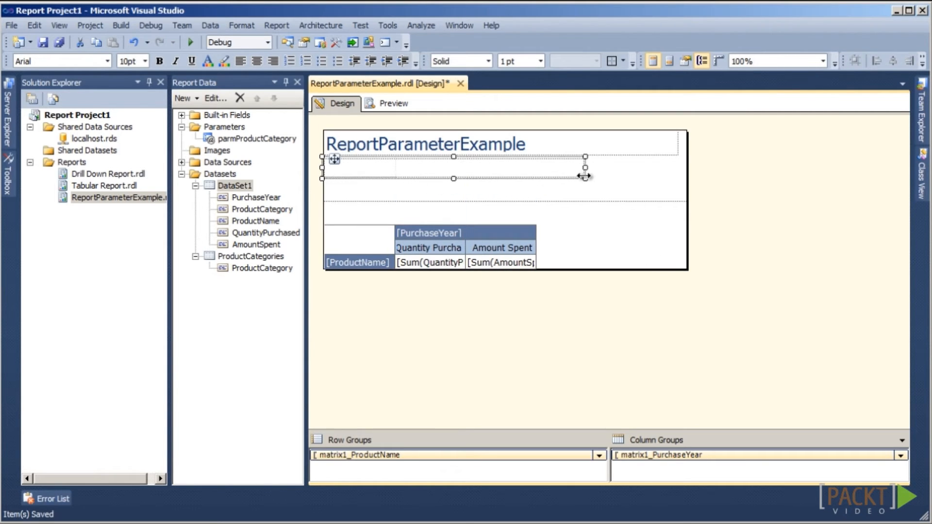
- Set the new header text box's expression to ="Product Category: " & Parameters!parmProductCategory.Value
right_click(496, 174)
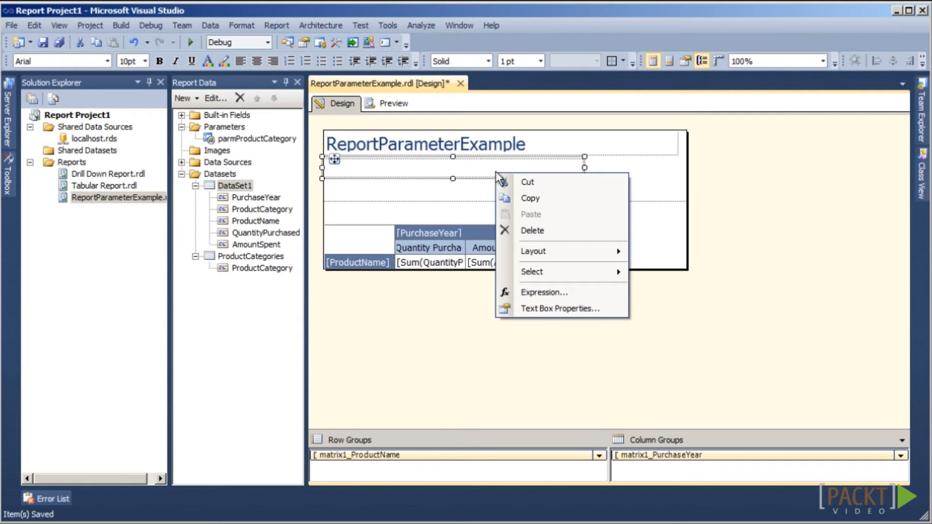
left_click(558, 292)
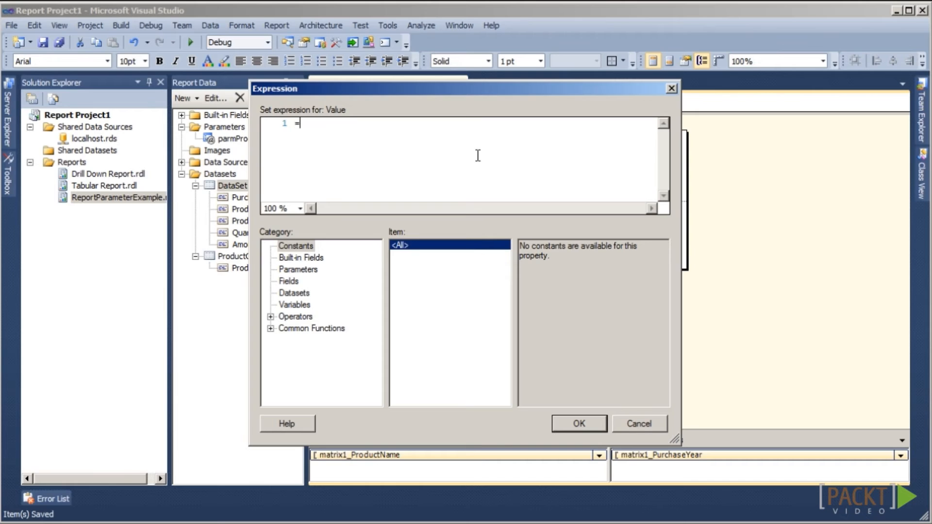
type("\"Product Categor")
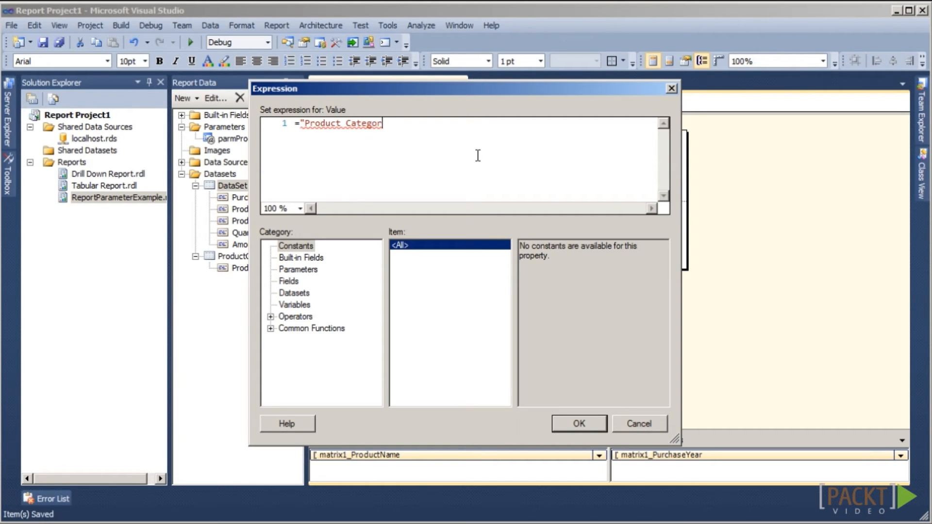
type("y:  \" &")
left_click(291, 270)
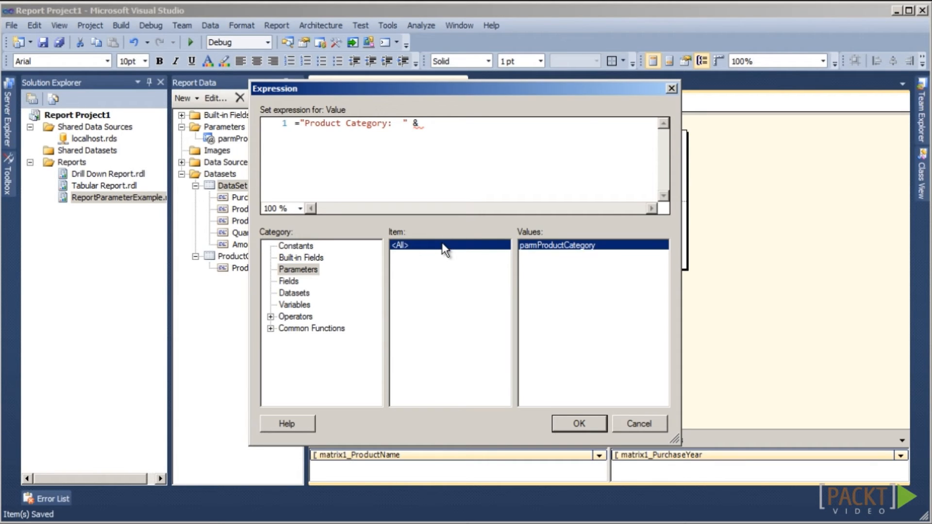
double_click(582, 246)
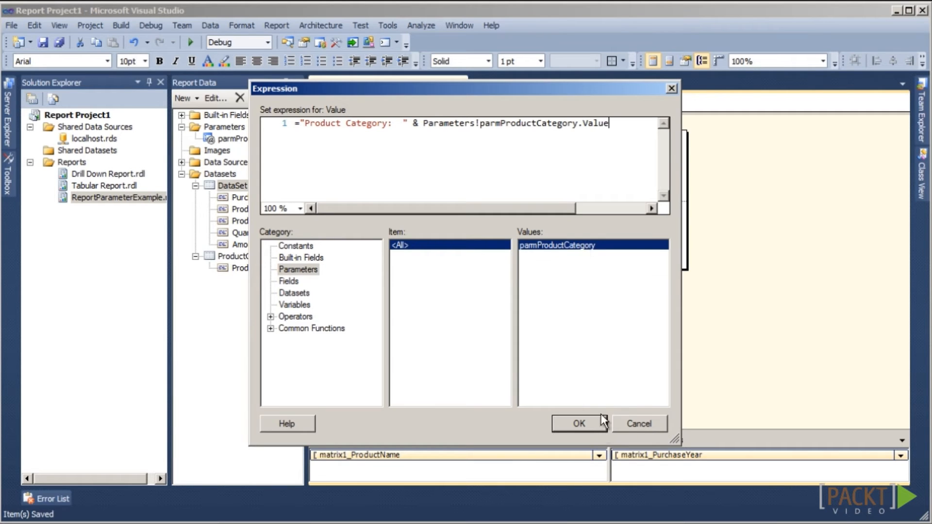
left_click(590, 422)
- Preview the report with its new header line and run it for the cleaning category
left_click(389, 107)
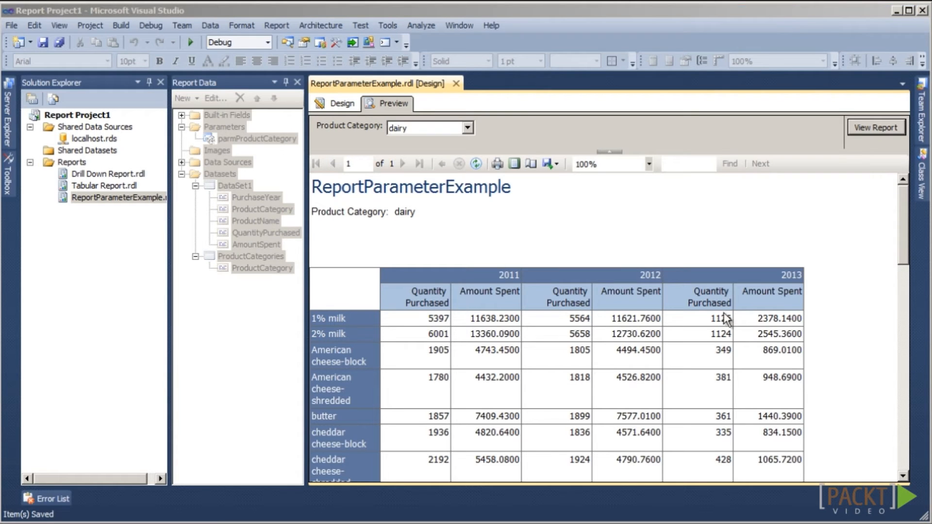
left_click(469, 127)
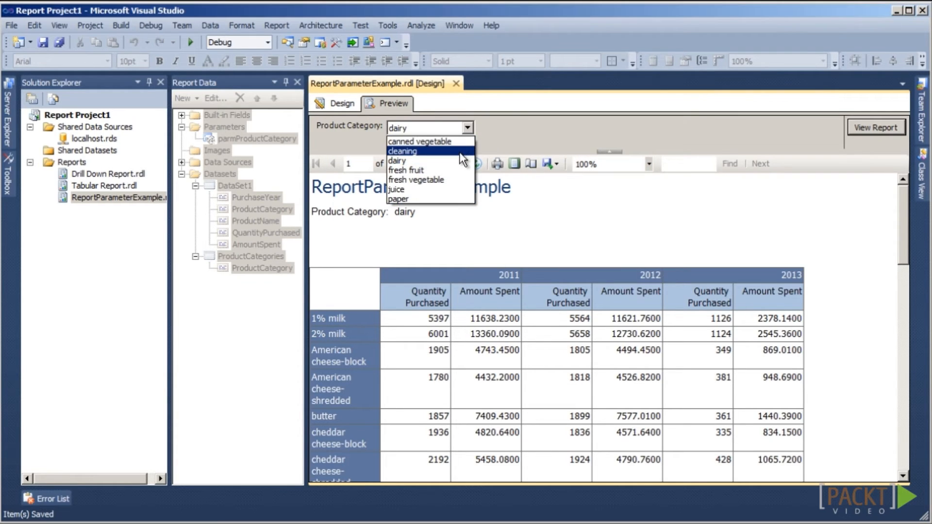
left_click(460, 153)
left_click(881, 126)
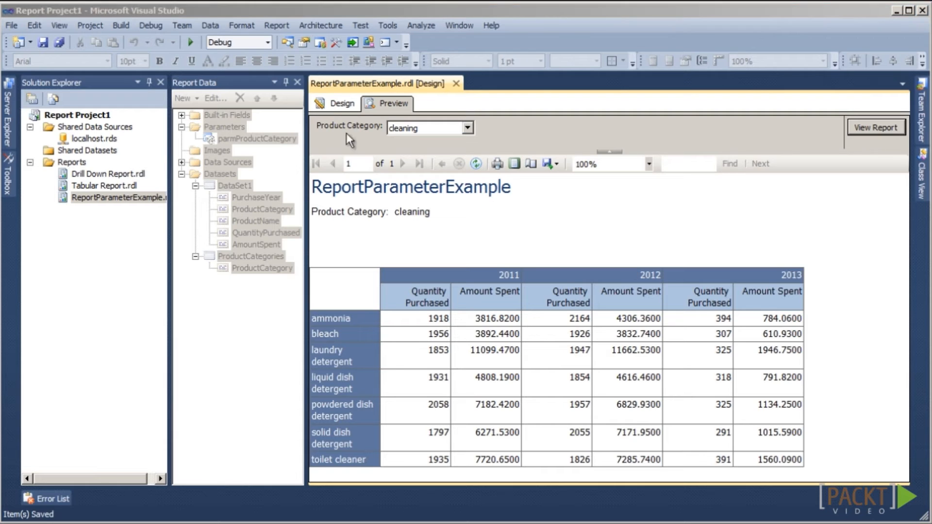
- Format the Sum(QuantityPurchased) cell in the matrix as Number with 0 decimal places
left_click(333, 106)
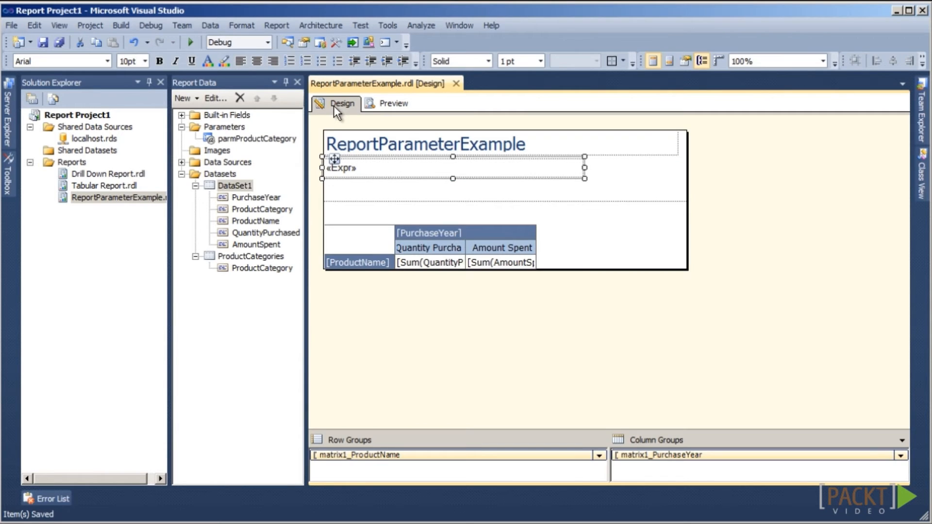
right_click(450, 258)
left_click(499, 395)
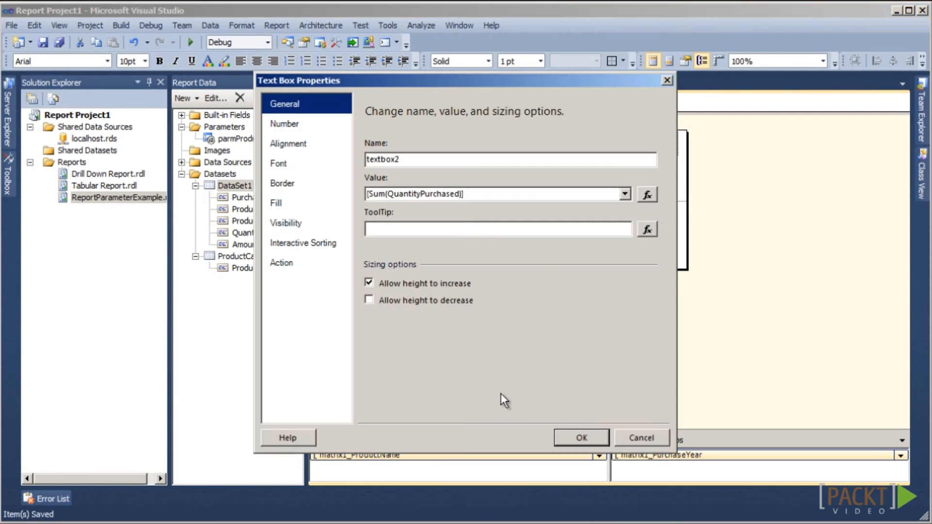
left_click(296, 127)
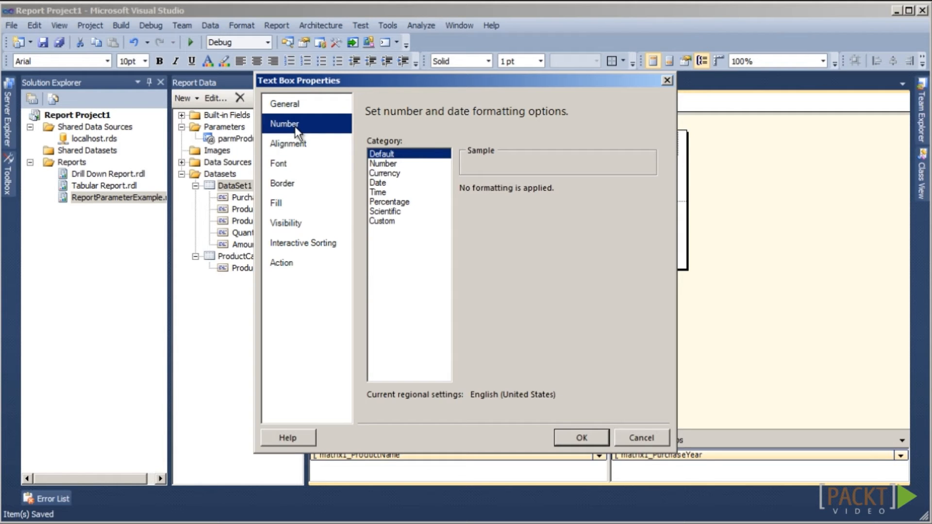
left_click(395, 163)
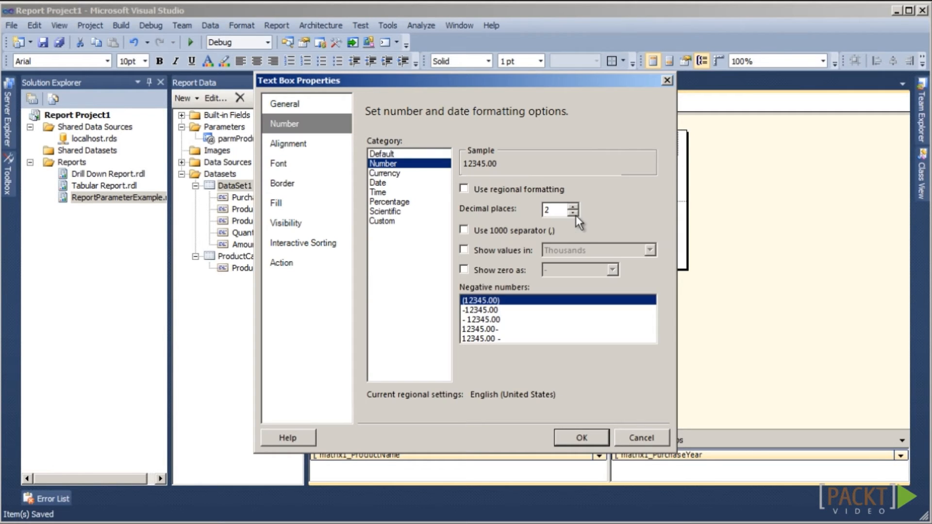
left_click(576, 215)
left_click(575, 214)
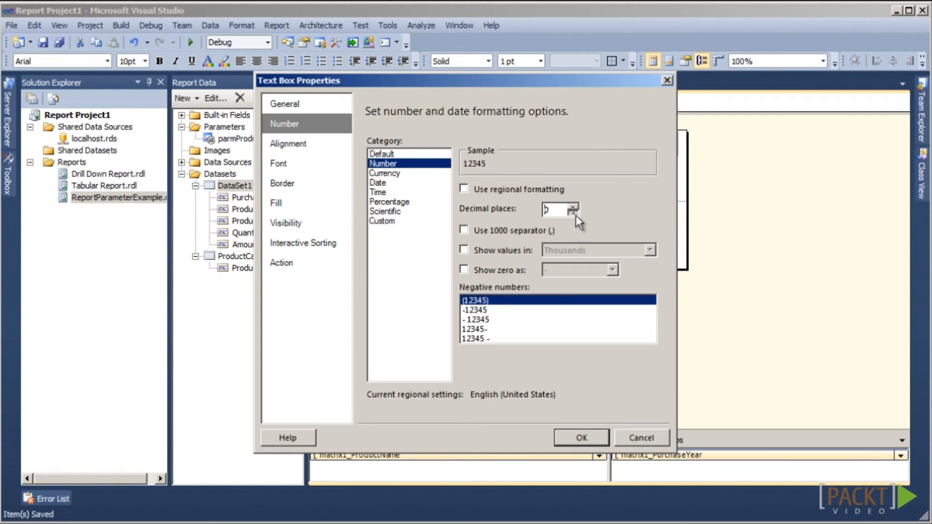
left_click(573, 438)
- Format the Sum(AmountSpent) cell in the matrix as Currency
right_click(495, 262)
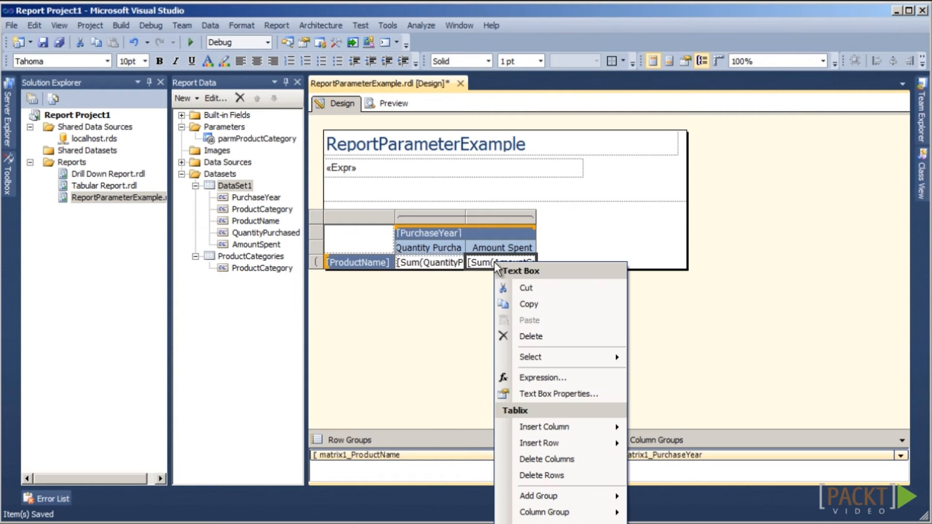
left_click(549, 392)
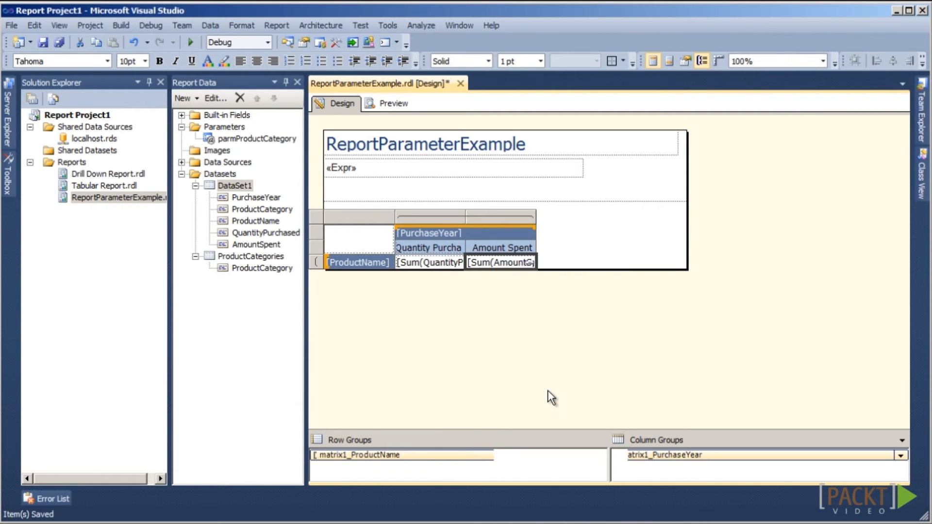
left_click(310, 124)
left_click(386, 172)
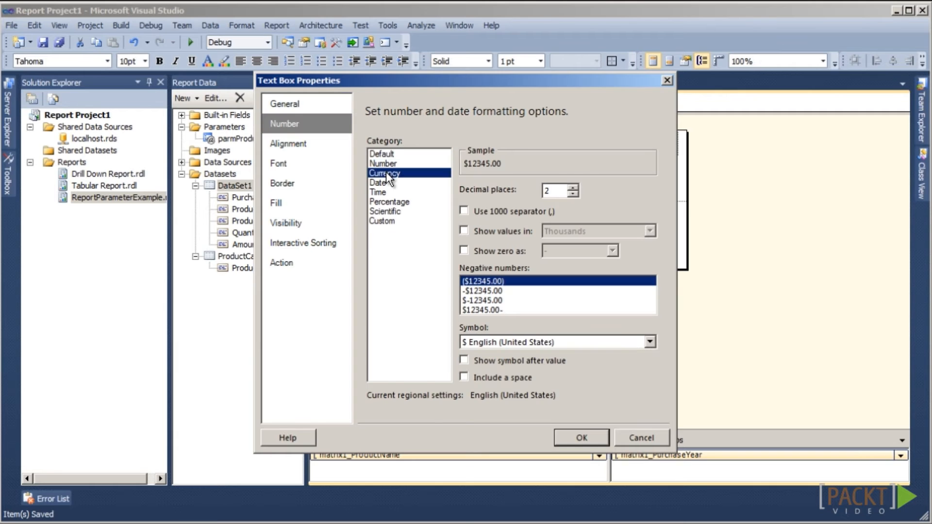
left_click(580, 438)
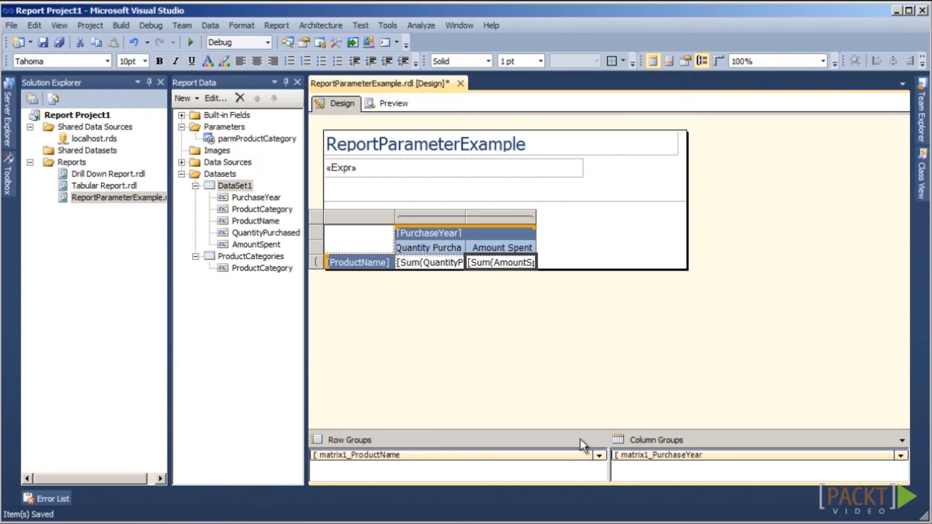
- Center the text in the matrix's purchase year row and column heading row, and preview the report
left_click(320, 232)
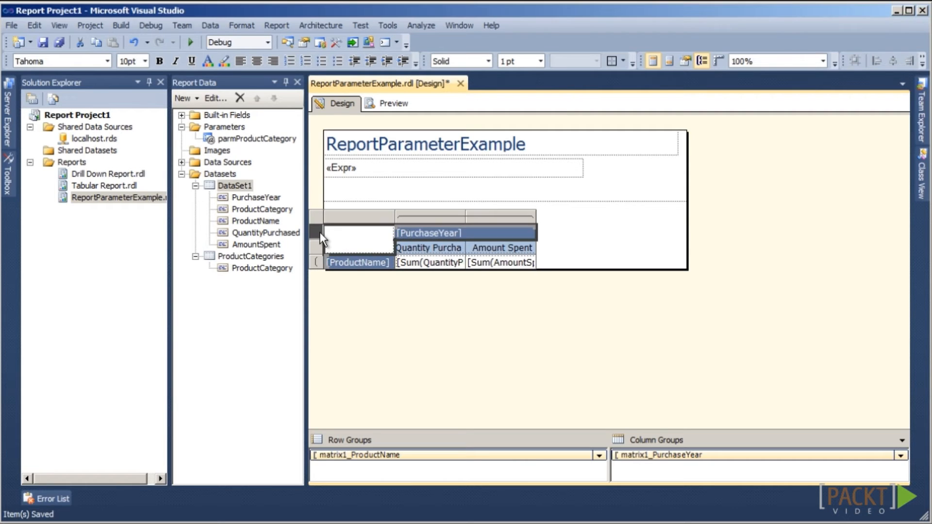
left_click(261, 60)
left_click(316, 247)
left_click(260, 64)
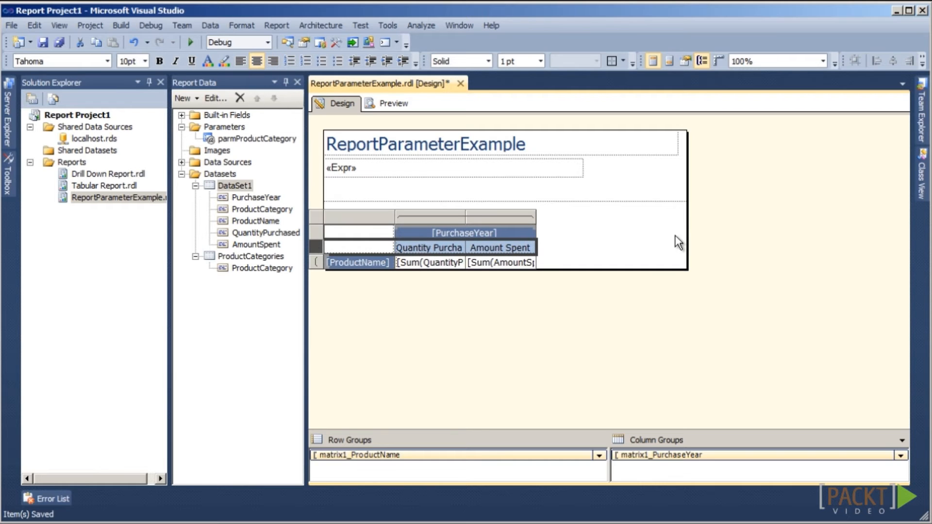
left_click(381, 103)
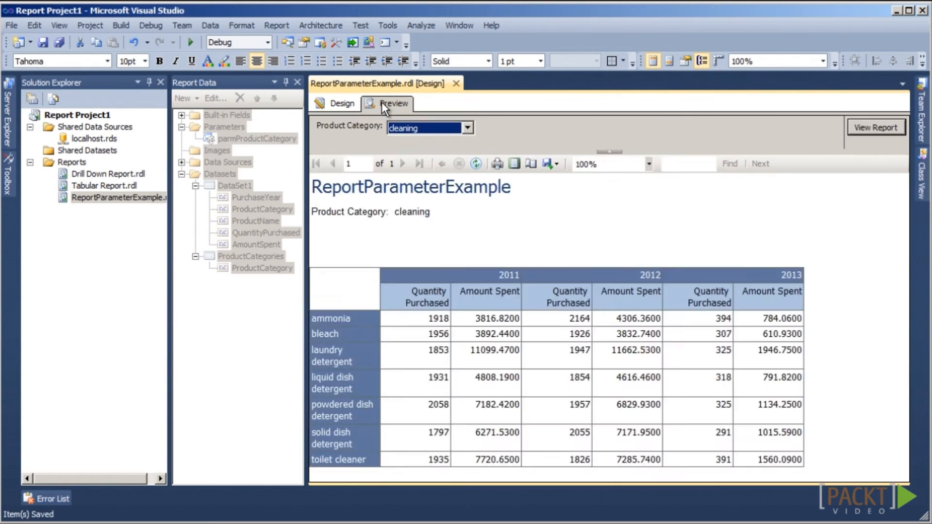
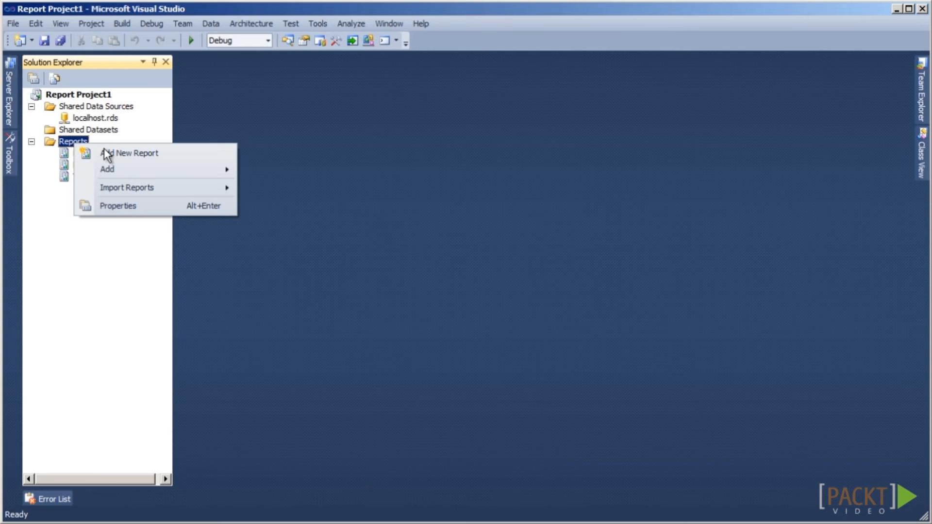
- Start a new wizard report on the localhost shared data source with the query select * from dbo.tblProduct
left_click(191, 156)
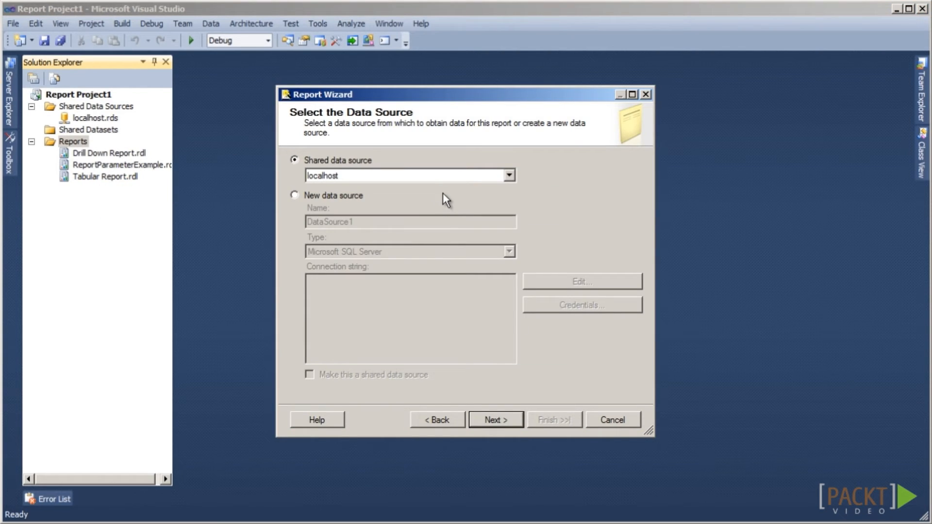
left_click(503, 416)
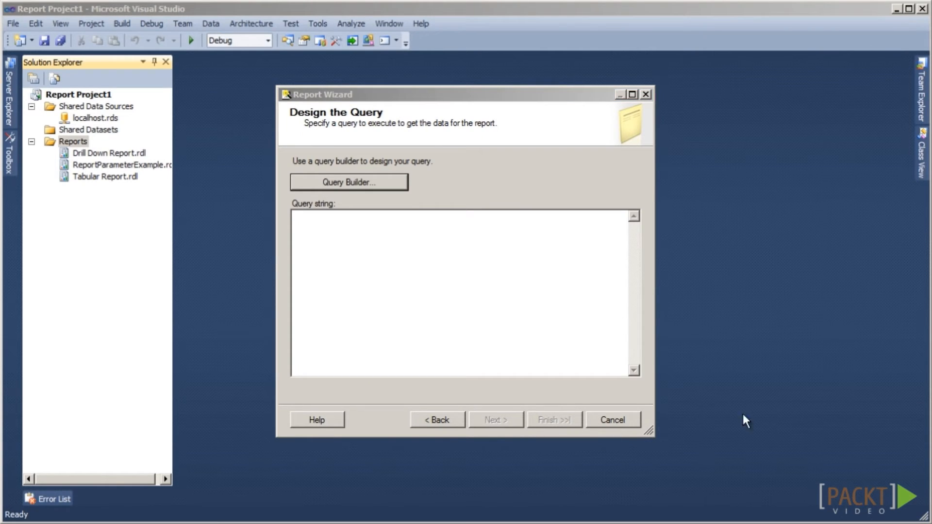
left_click(500, 368)
type("select * from dbo.tblProduct")
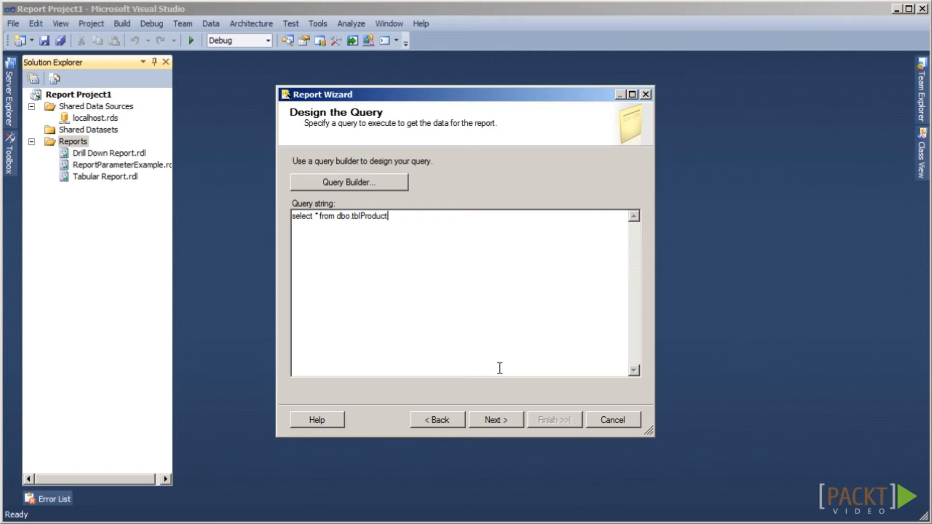
left_click(489, 421)
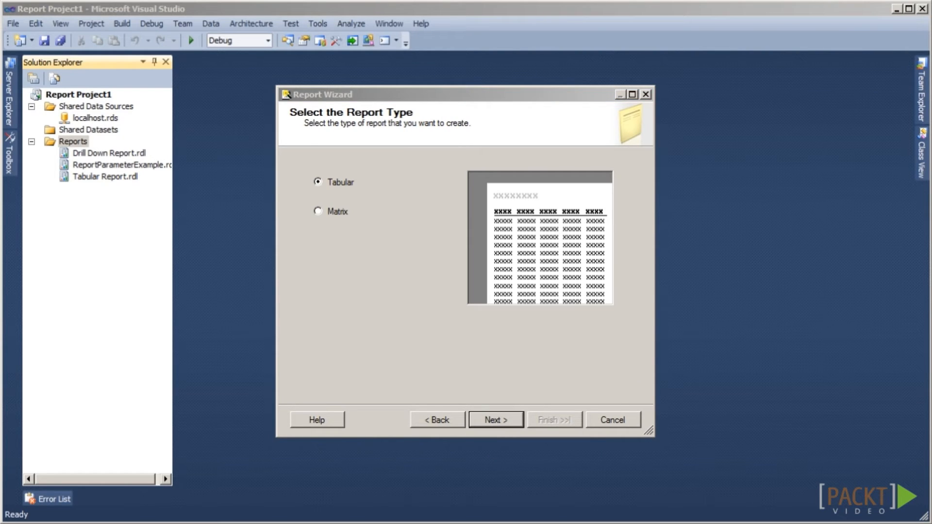
- Design a tabular report in Corporate style with ProductKey, ProductCategory, UnitOfMeasure, Measure and ListPrice as detail fields
left_click(490, 418)
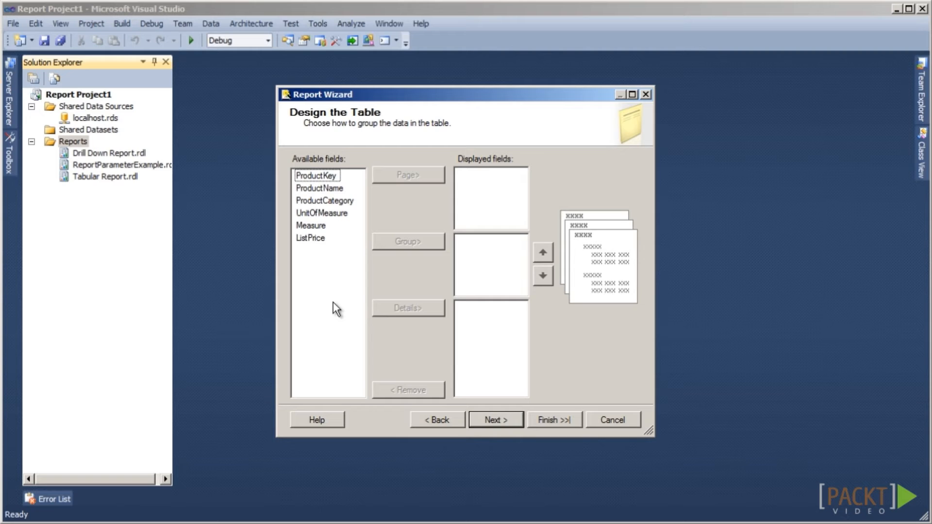
left_click(319, 175)
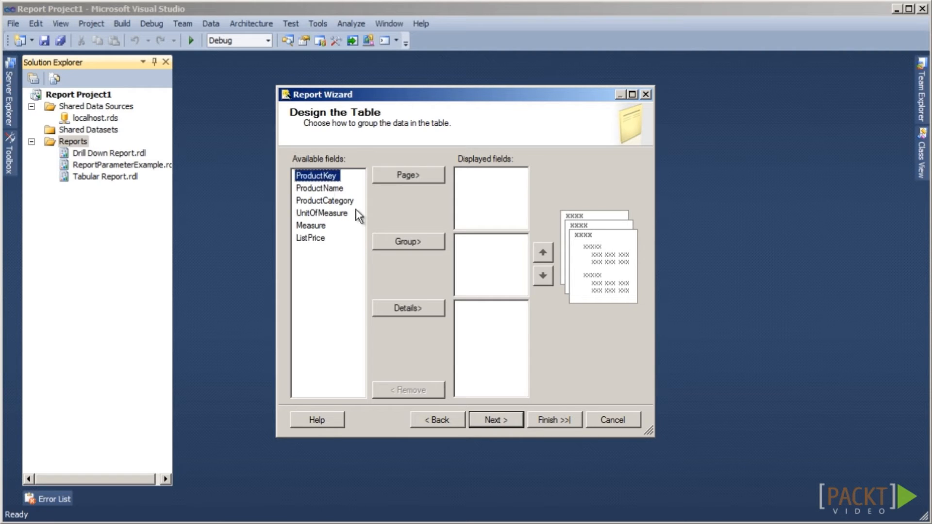
left_click(413, 310)
left_click_drag(330, 187, 318, 214)
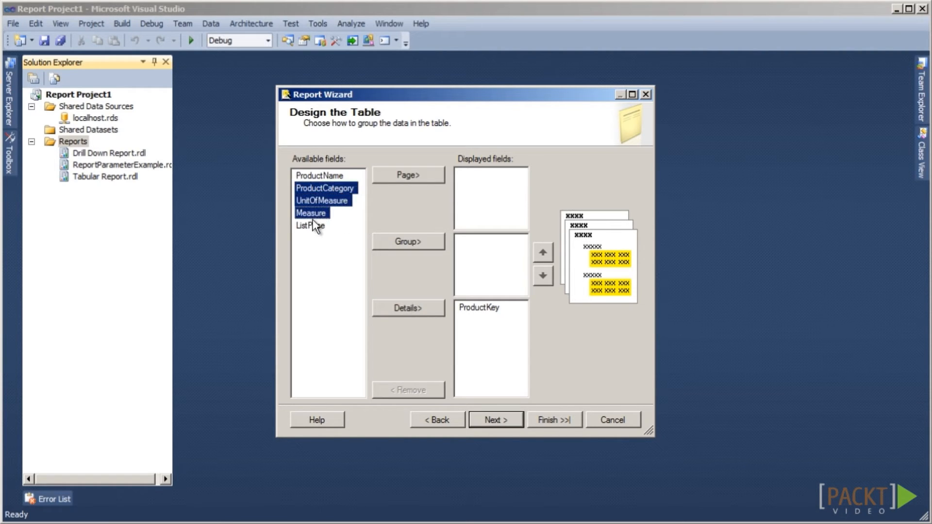
left_click(406, 312)
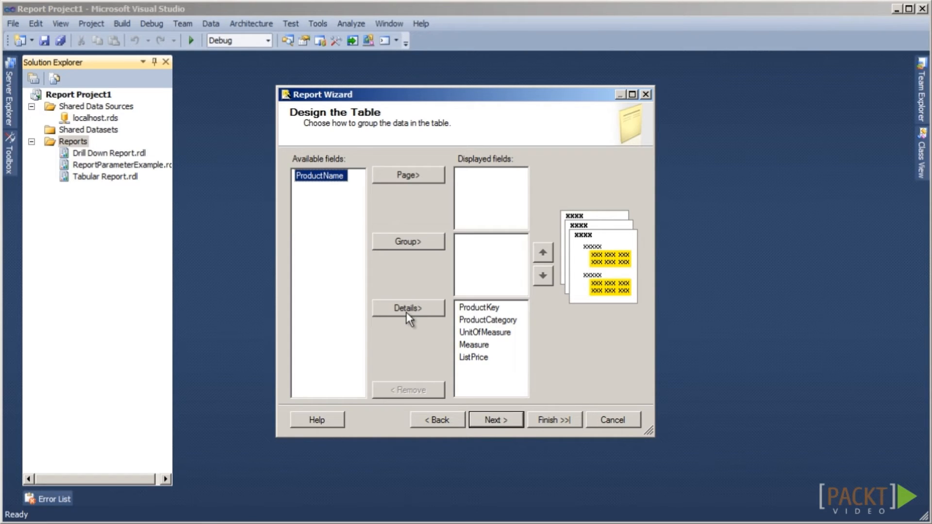
left_click(495, 420)
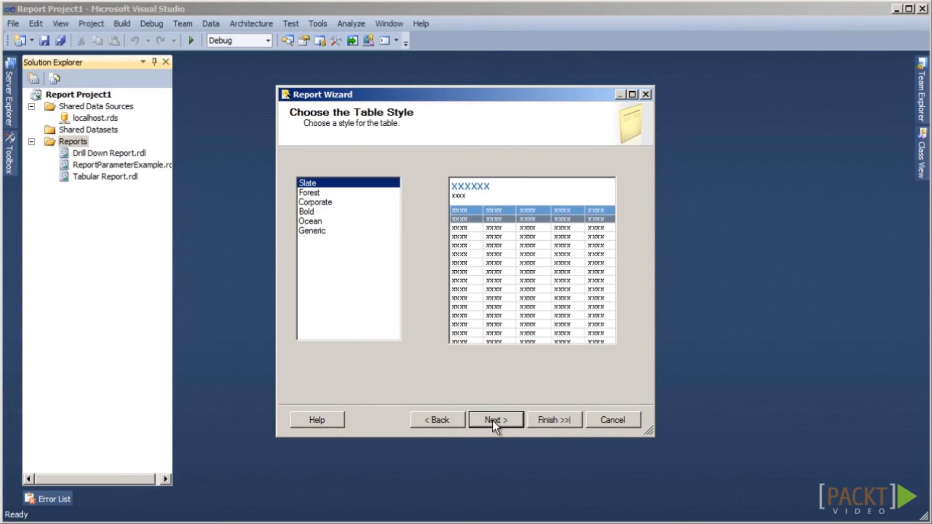
left_click(321, 201)
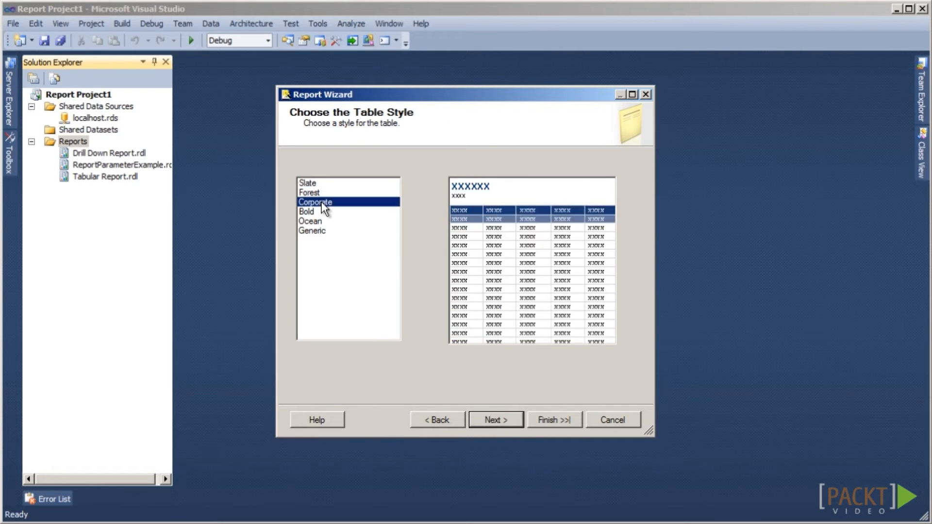
left_click(496, 420)
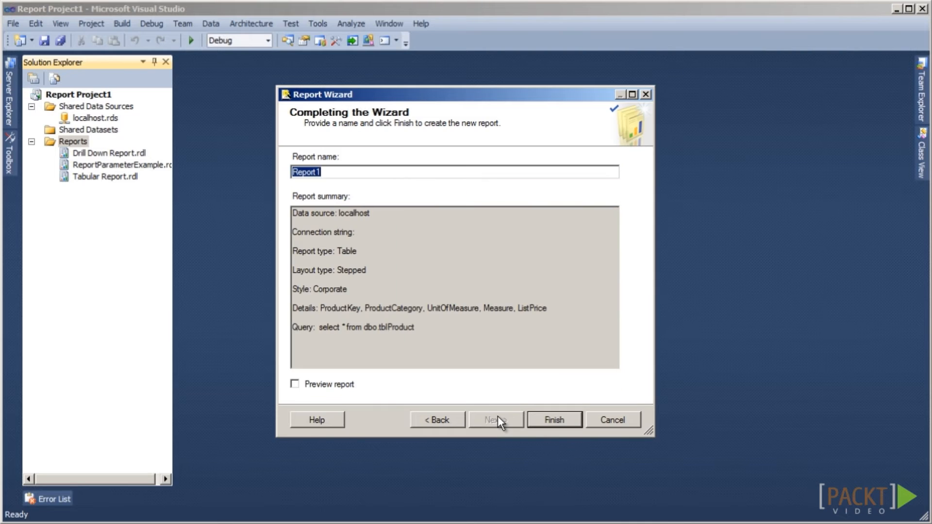
- Name the report Product Details, create it and check it in preview
left_click(350, 173)
key("BackSpace")
key("BackSpace")
key("BackSpace")
key("BackSpace")
key("BackSpace")
key("BackSpace")
key("BackSpace")
type("Product Details")
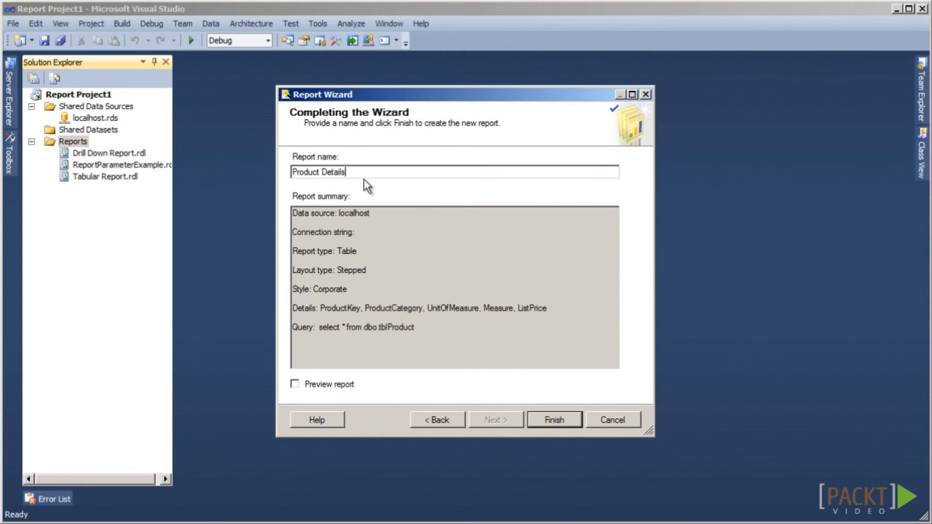
left_click(554, 417)
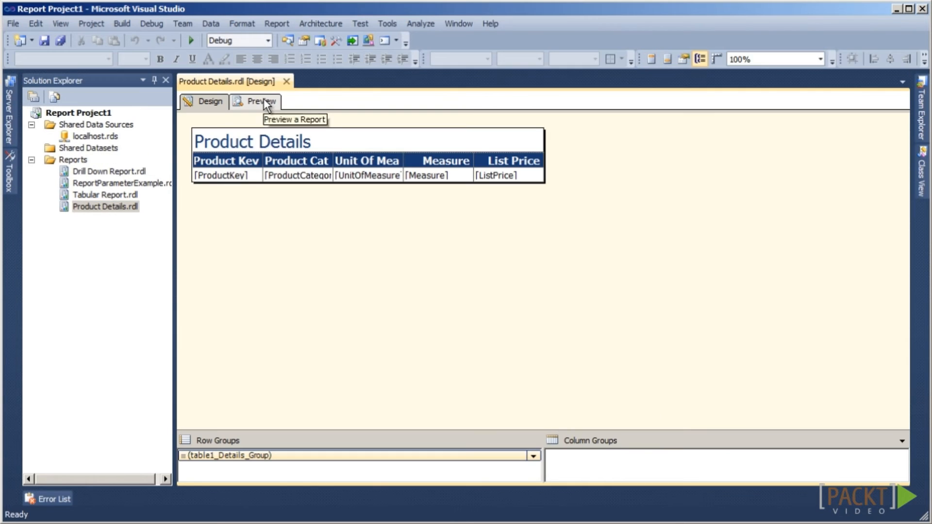
left_click(262, 101)
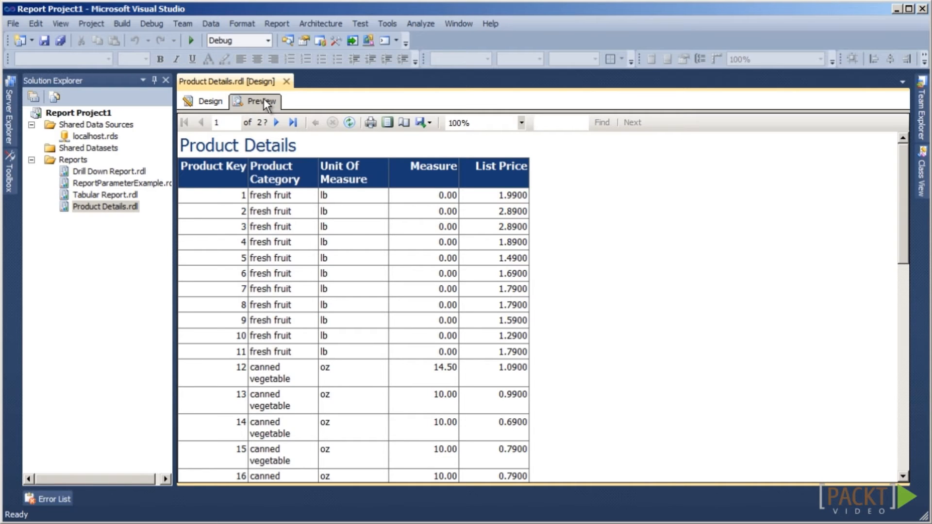
left_click(216, 99)
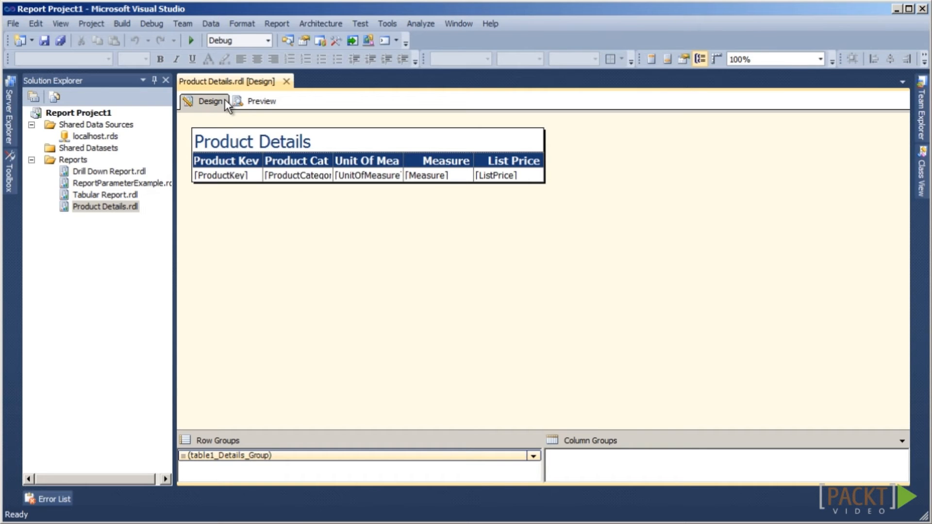
- Add a hidden report parameter named parmProductName with the prompt "Product Name:"
key("ctrl+alt+d")
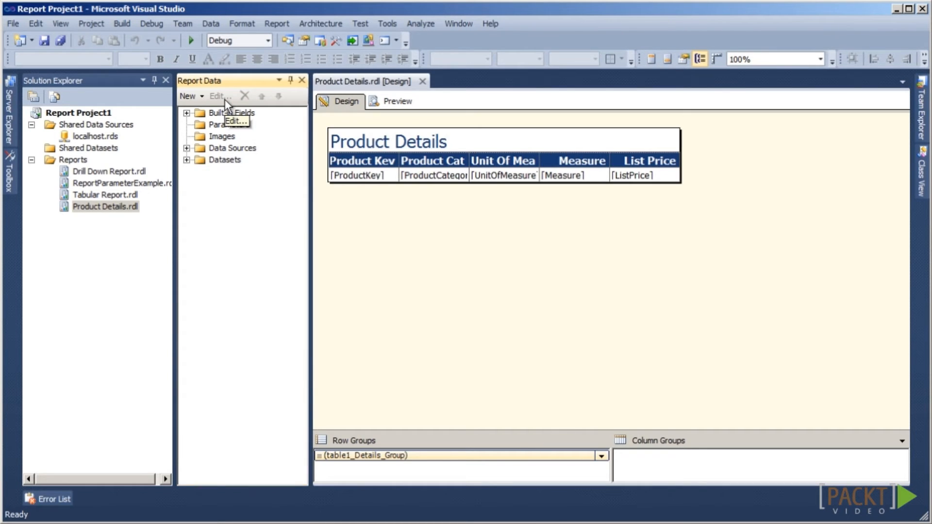
right_click(247, 127)
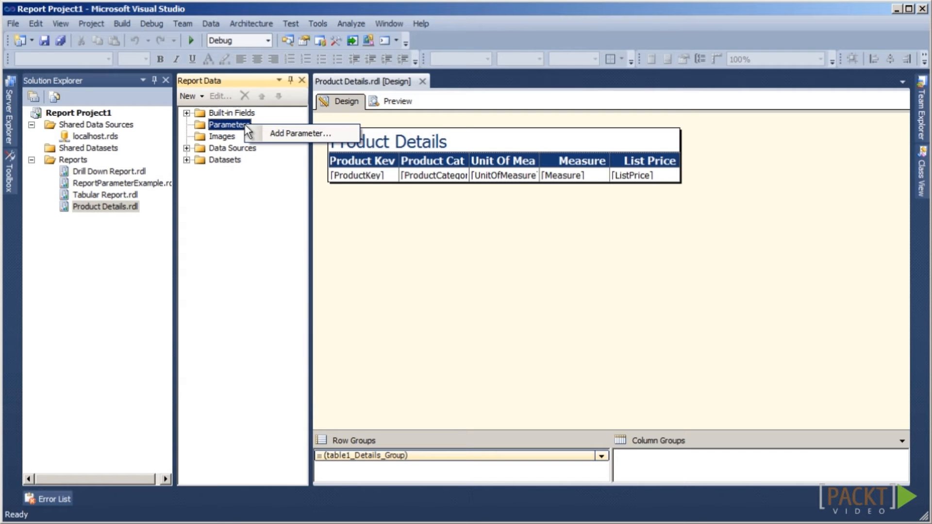
left_click(331, 132)
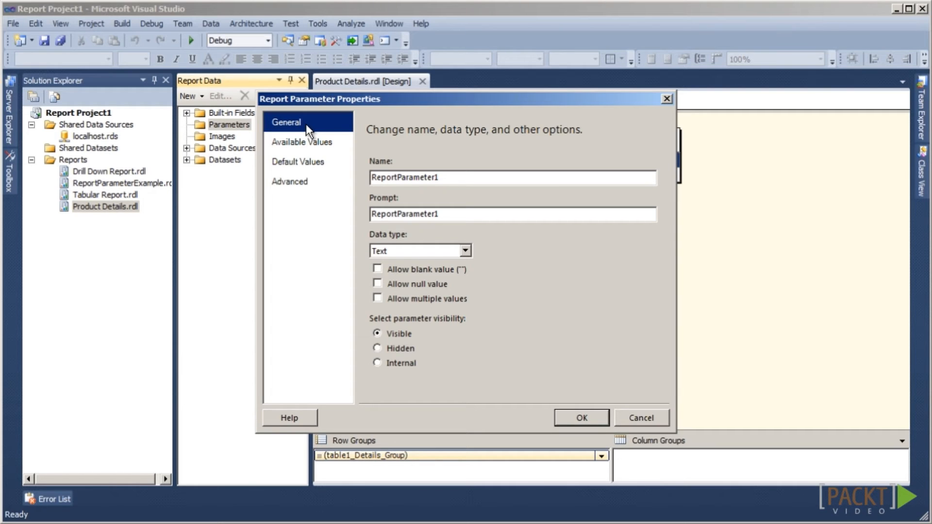
double_click(479, 176)
type("parmPr")
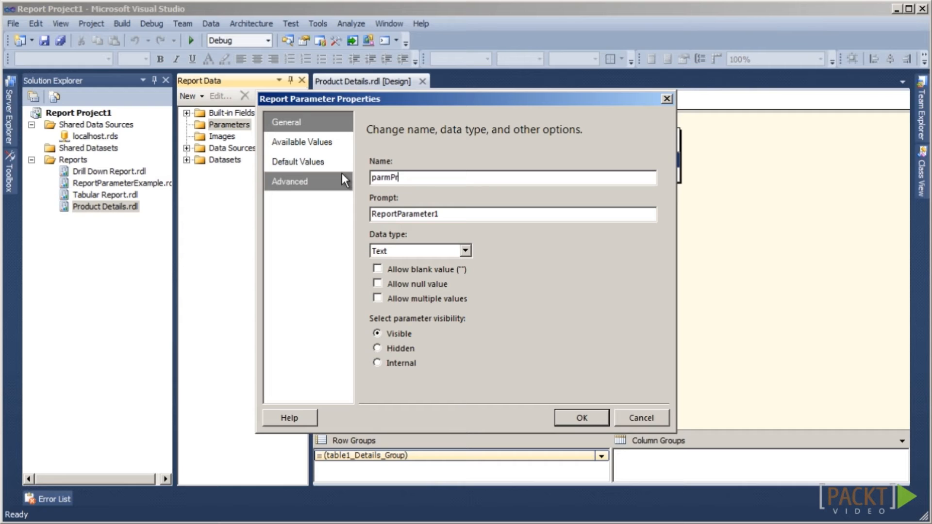
type("oductName")
double_click(452, 214)
type("Product ")
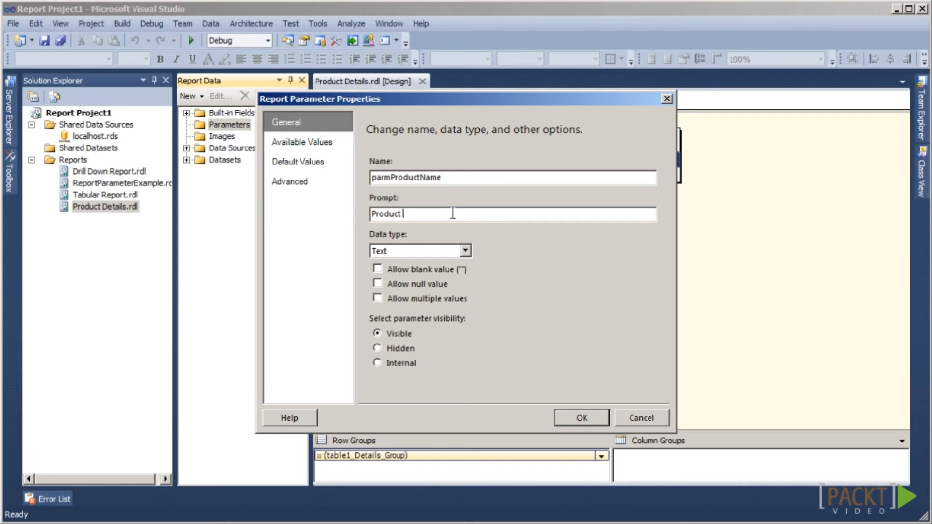
type("Name:")
left_click(377, 348)
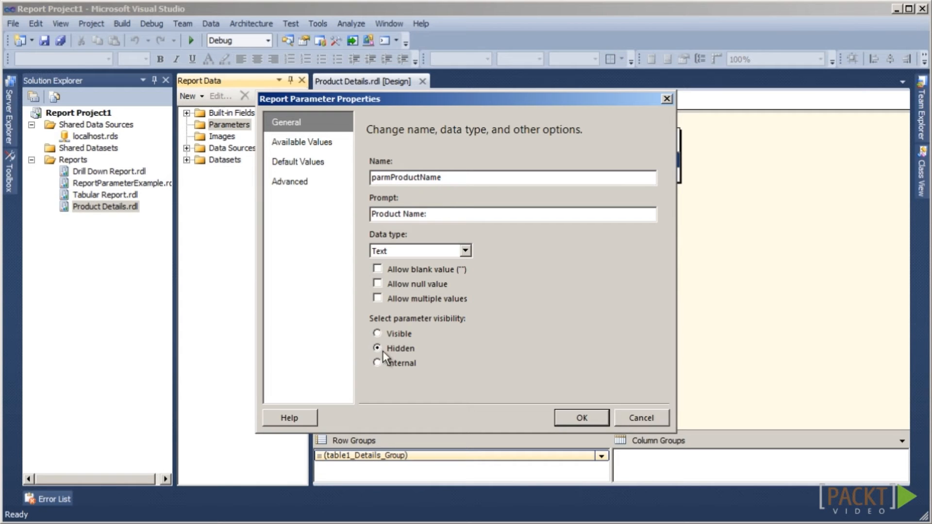
- Specify American cheese-block as the parameter's default value and check the report in preview
left_click(292, 158)
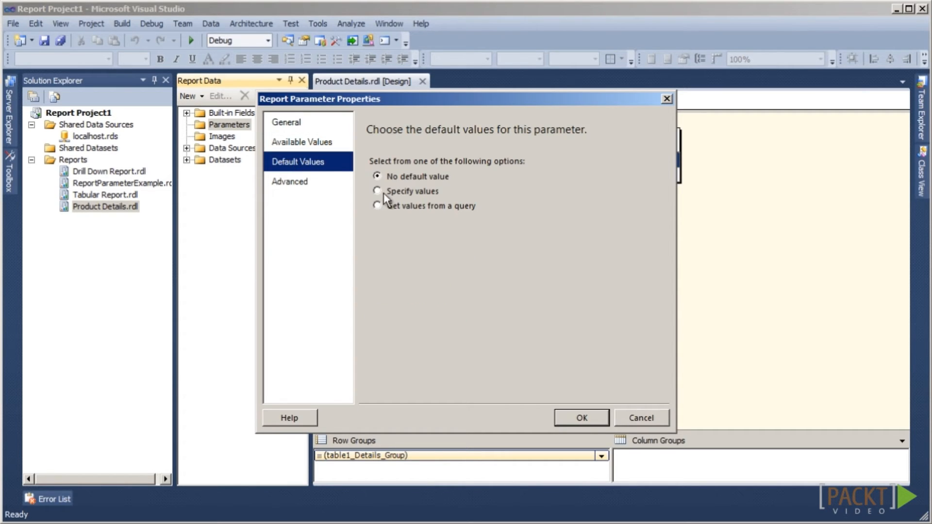
left_click(383, 193)
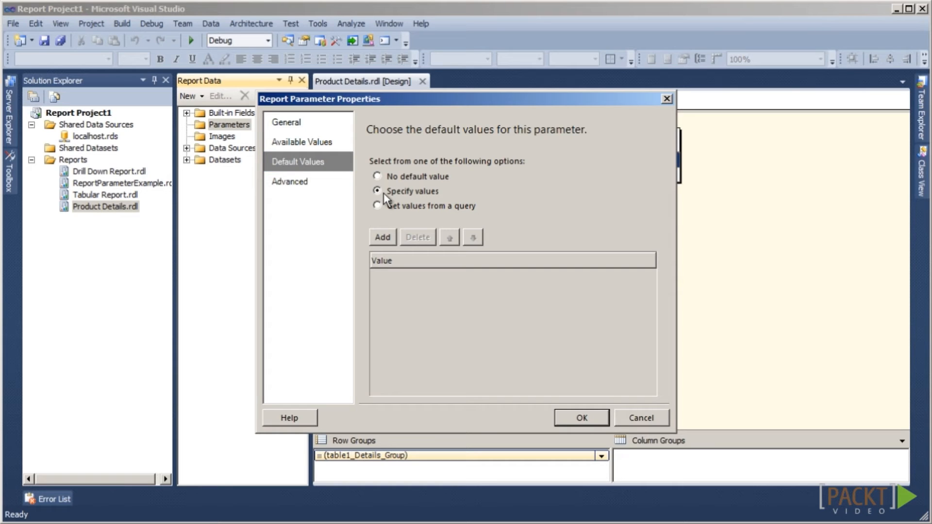
left_click(383, 242)
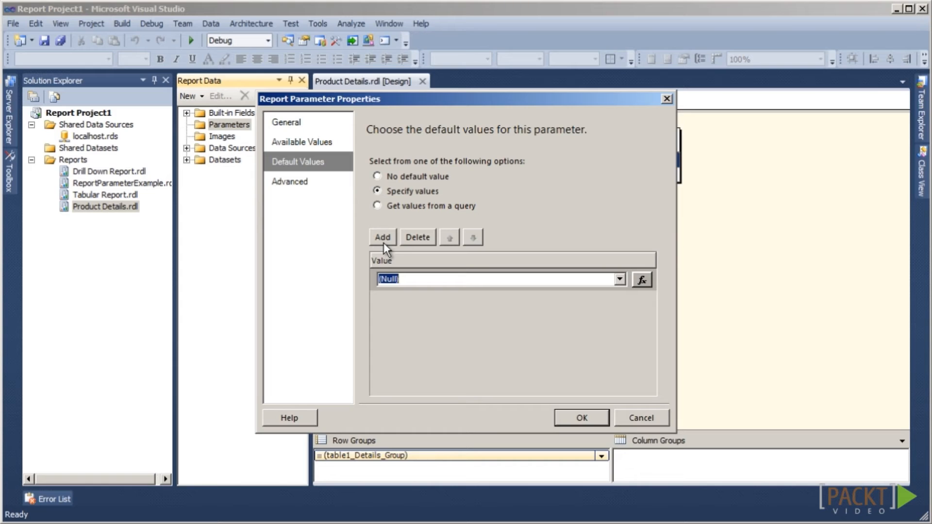
left_click(535, 281)
key("BackSpace")
key("BackSpace")
key("BackSpace")
key("BackSpace")
key("BackSpace")
key("BackSpace")
type("American cheese-block")
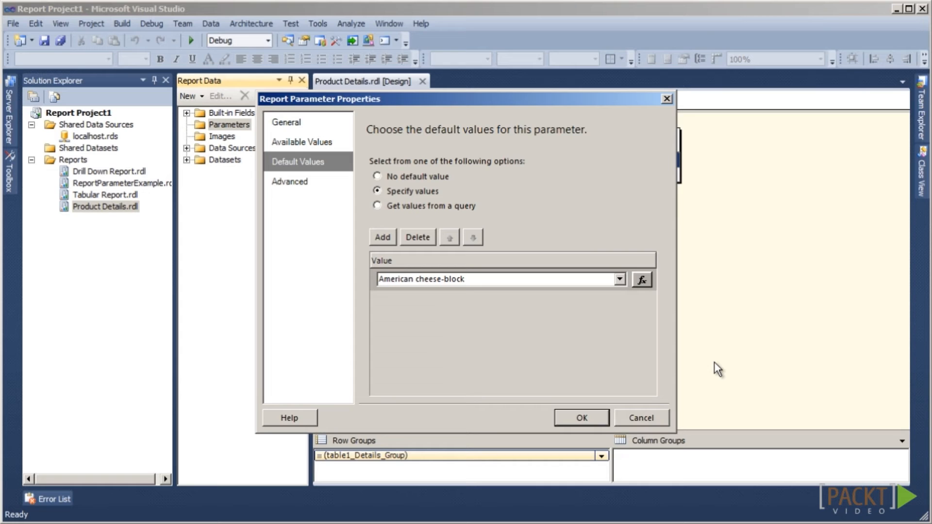
left_click(581, 418)
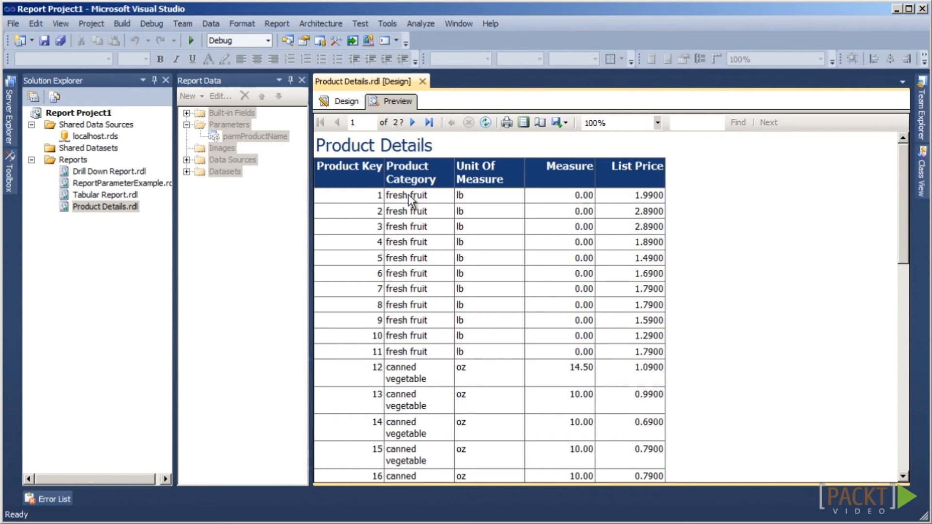
left_click(348, 103)
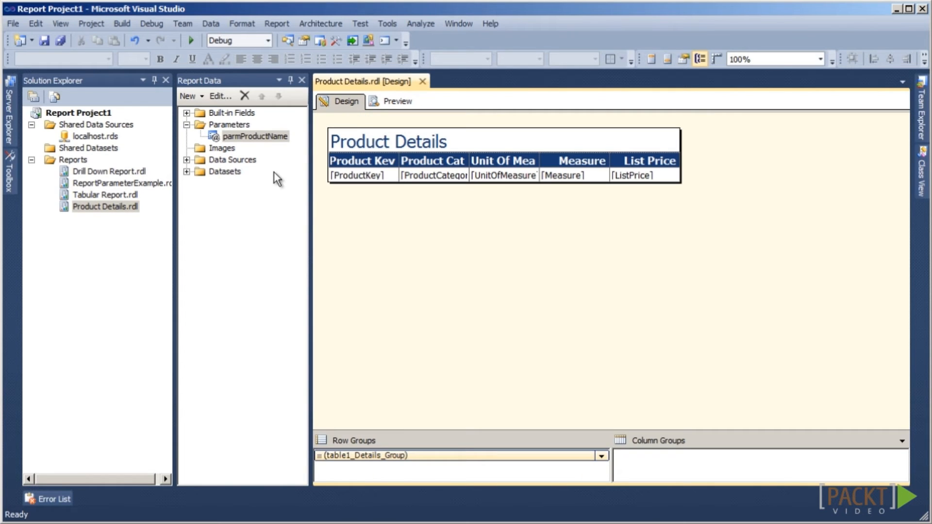
left_click(186, 171)
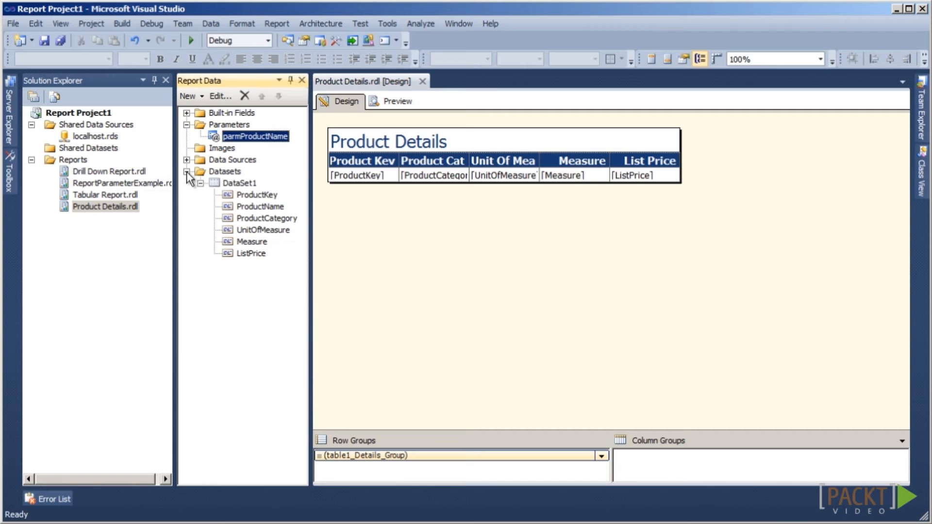
right_click(240, 185)
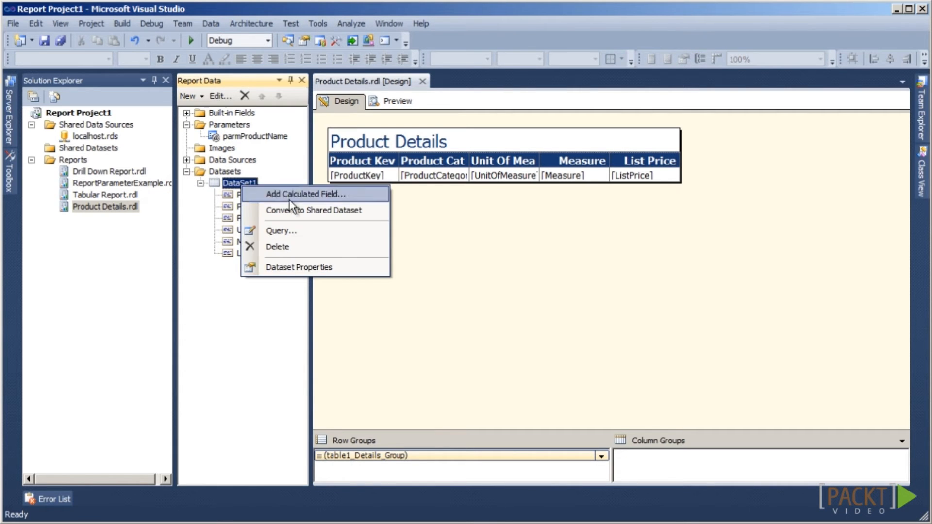
left_click(345, 268)
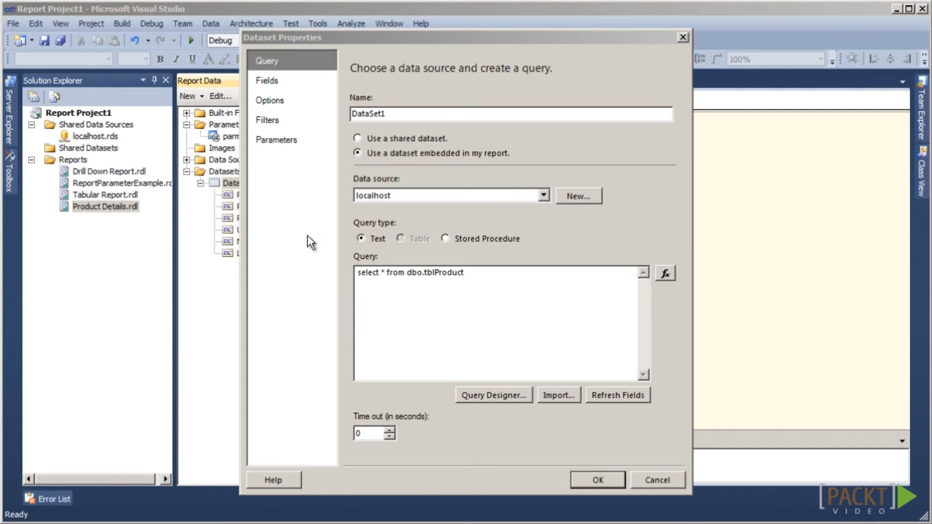
left_click(278, 139)
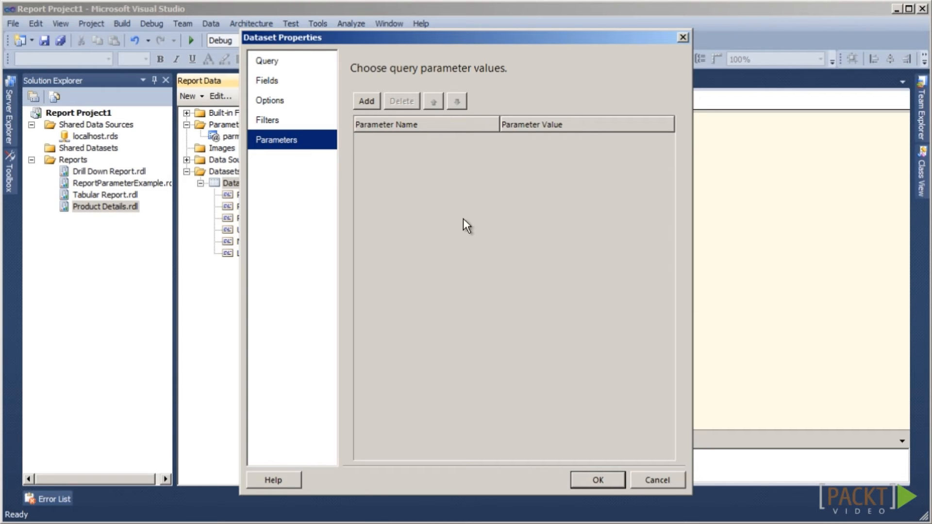
left_click(366, 101)
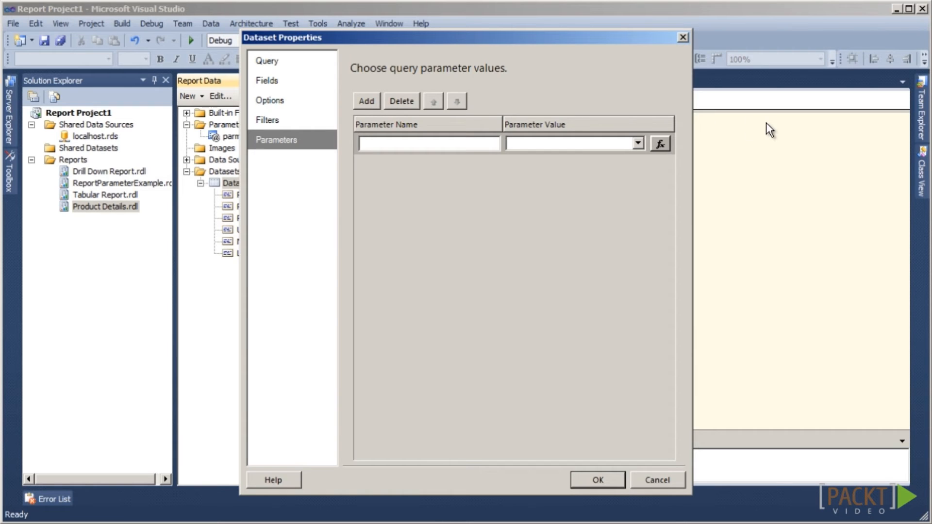
type("@ProductName")
left_click(638, 143)
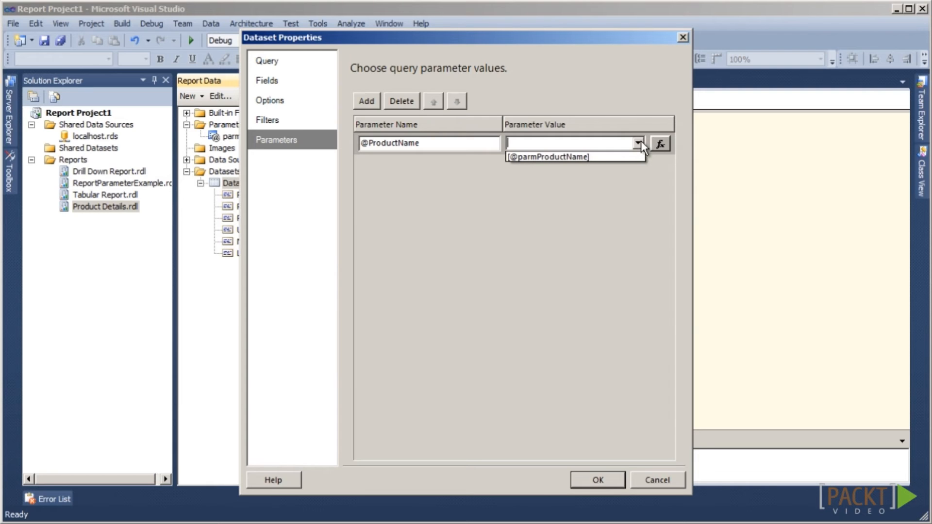
left_click(620, 159)
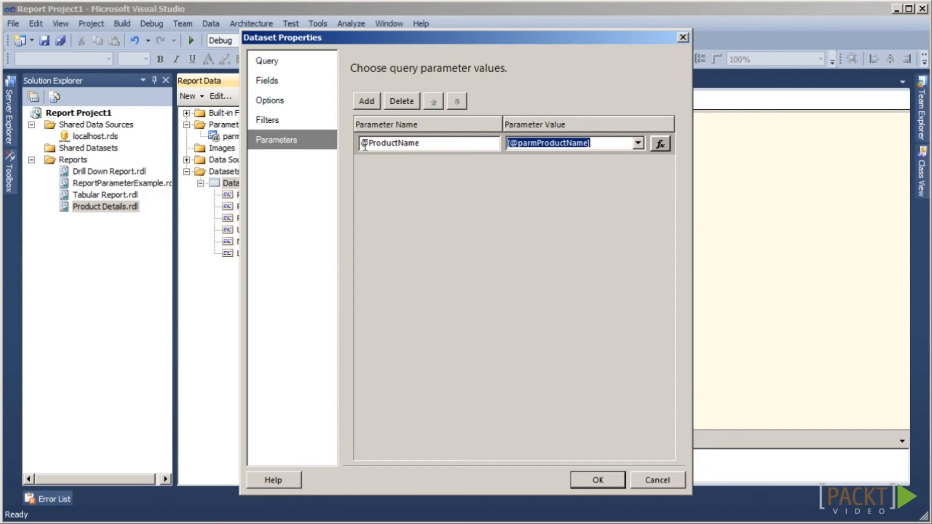
left_click(290, 66)
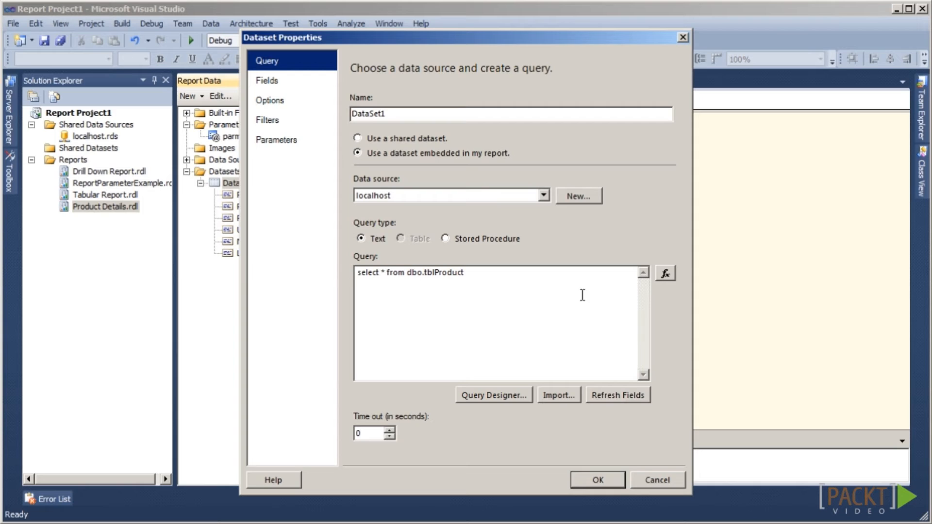
left_click(545, 275)
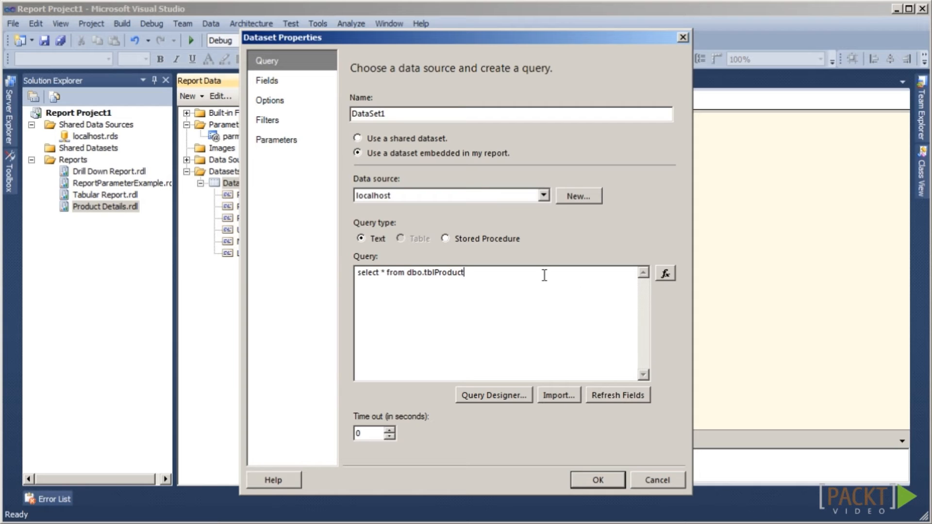
type("where ProductName=@ProductName")
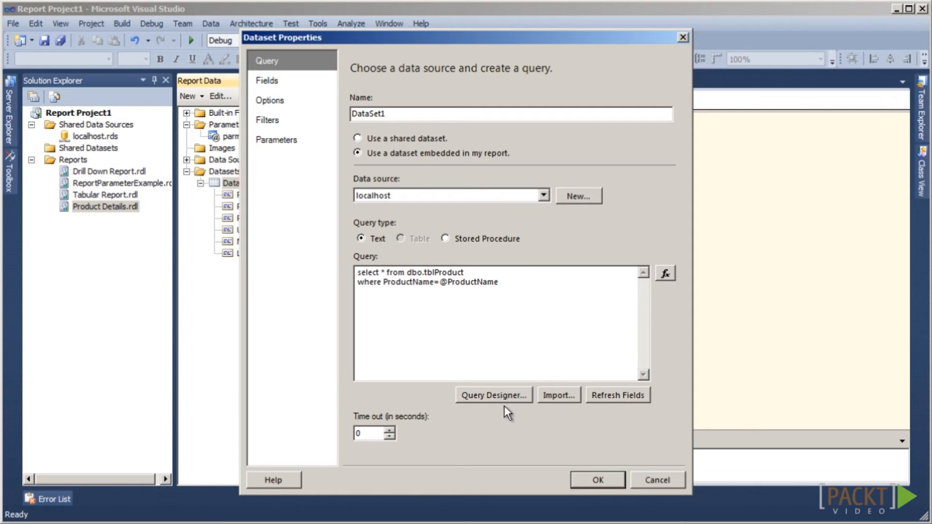
left_click(592, 478)
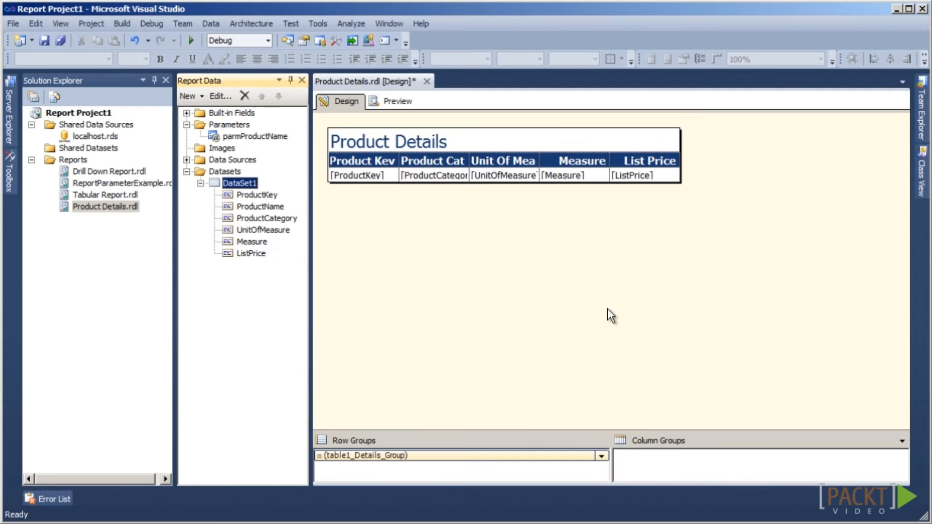
left_click(403, 103)
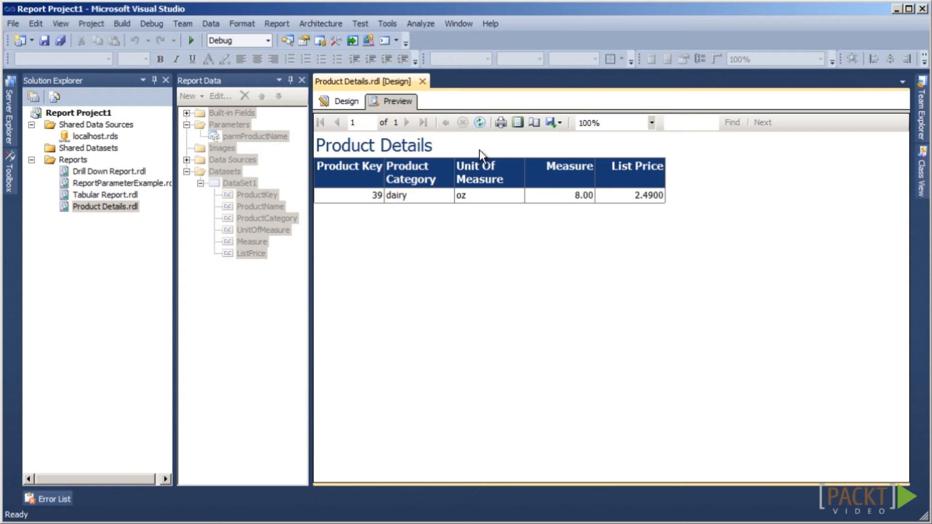
- Set the report title expression to ="Product Details for " & Parameters!parmProductName.Value and check the report in preview
left_click(342, 104)
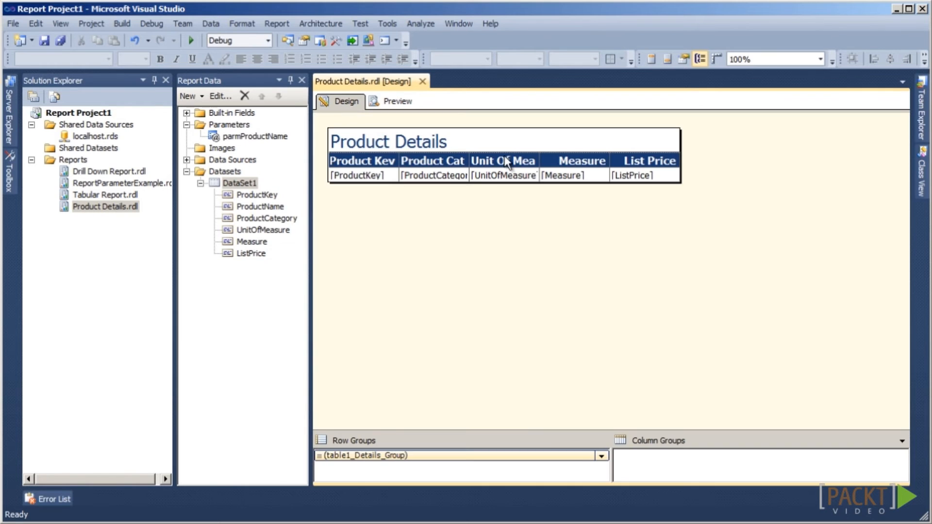
right_click(510, 142)
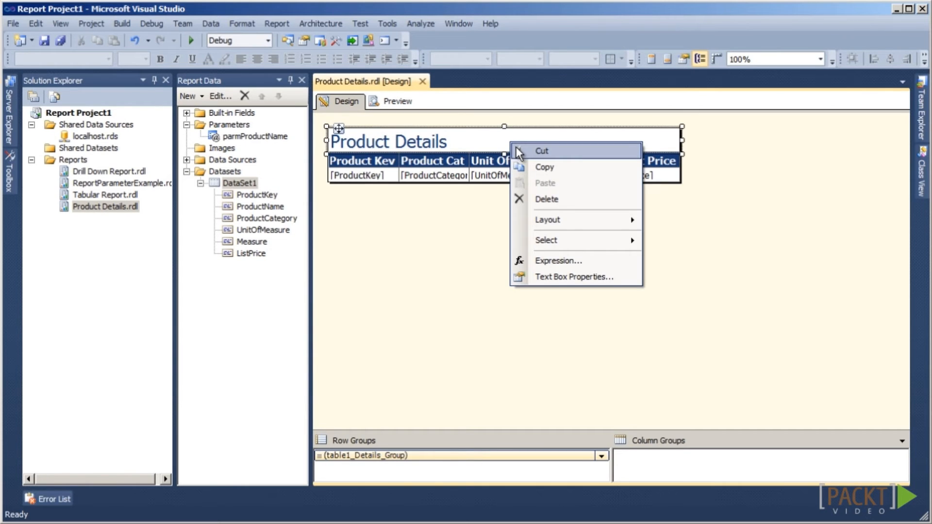
left_click(586, 264)
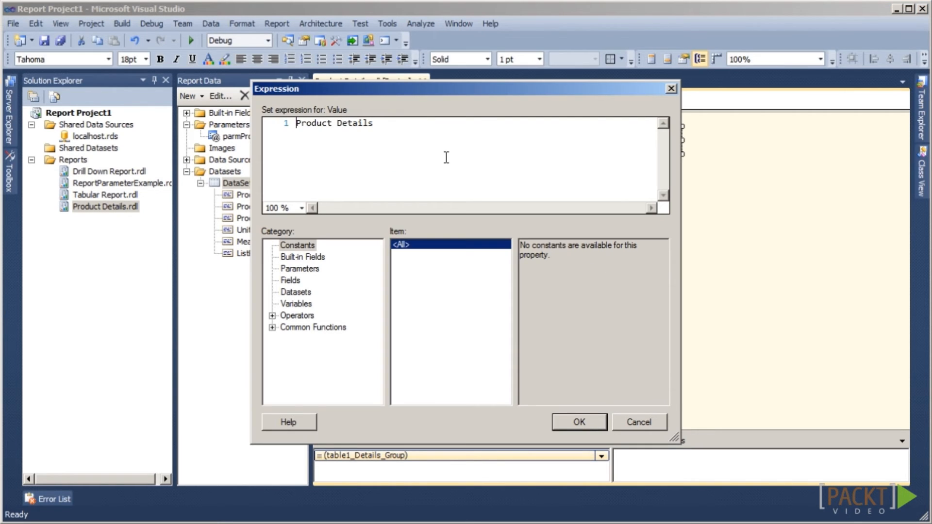
type("=\"")
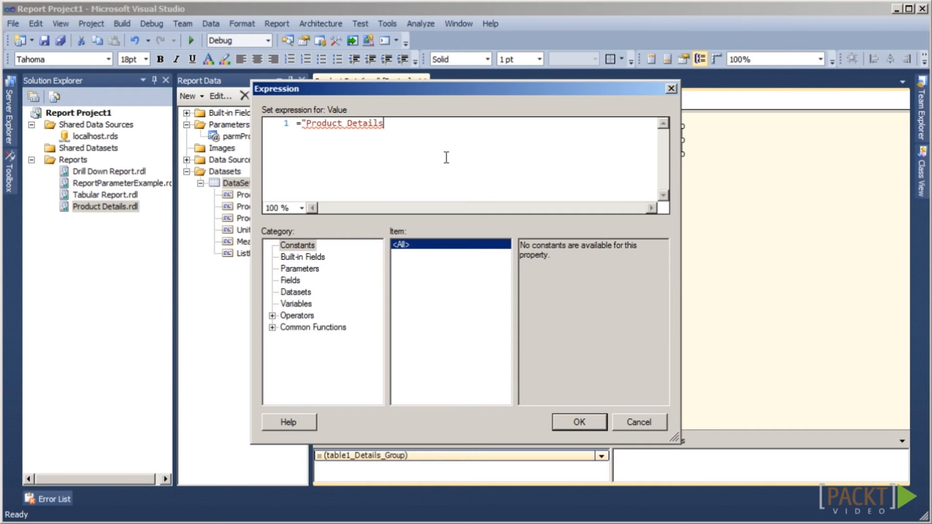
type(" for \" &")
left_click(308, 271)
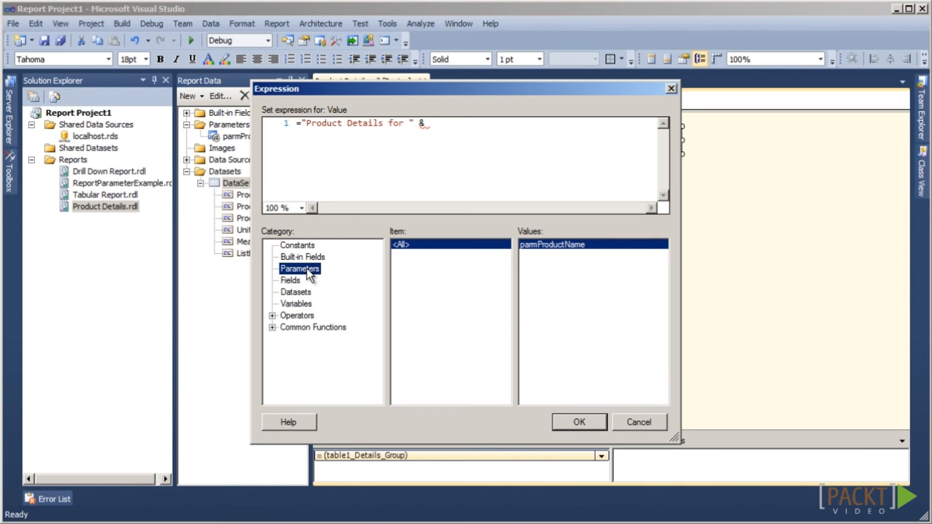
left_click(430, 245)
double_click(570, 245)
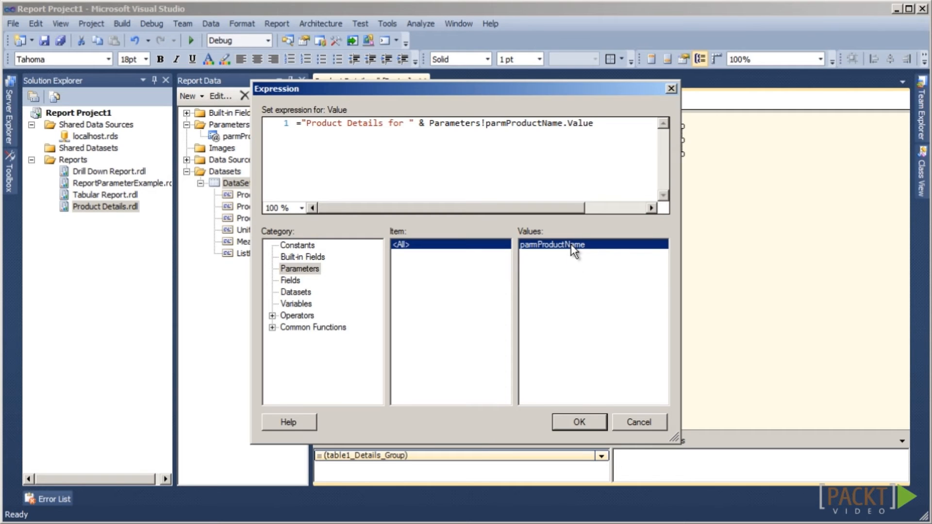
left_click(580, 421)
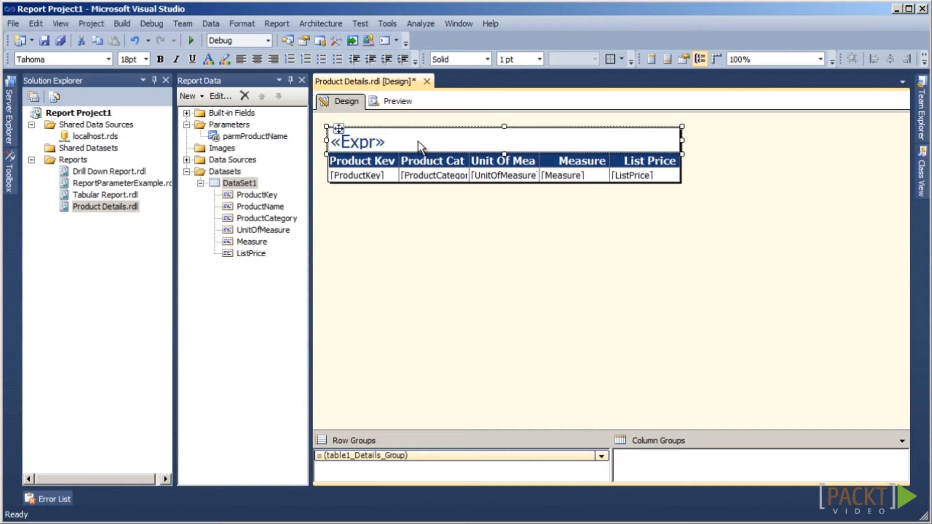
left_click(391, 102)
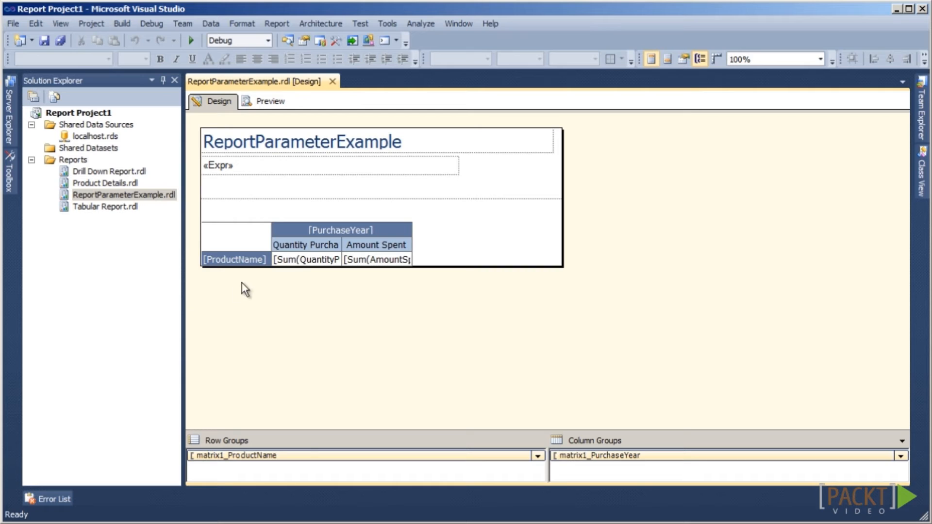
- Give the ProductName text box in the ReportParameterExample matrix a go-to-report action targeting Product Details
right_click(254, 261)
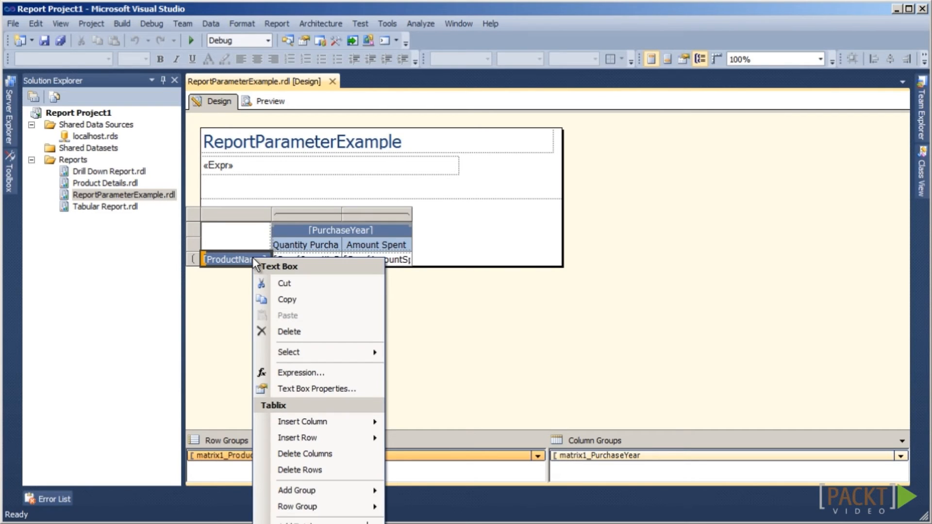
left_click(314, 393)
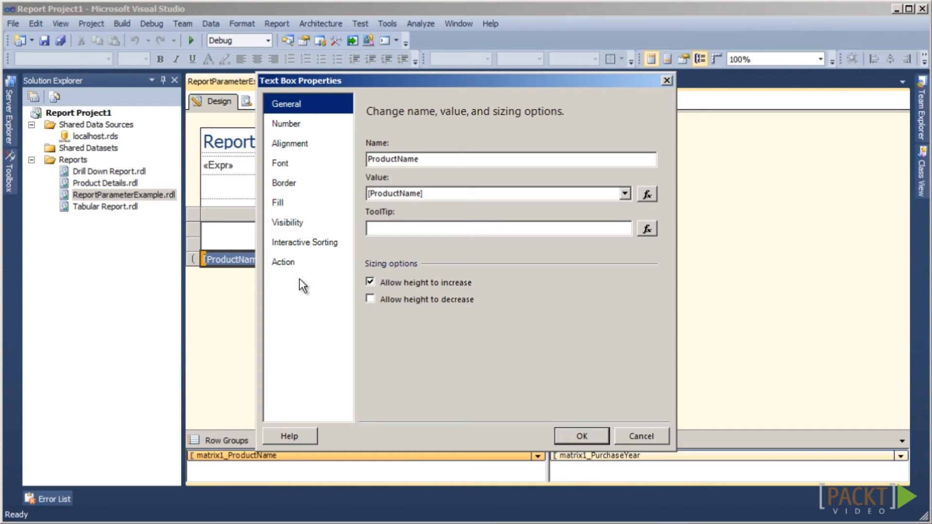
left_click(282, 261)
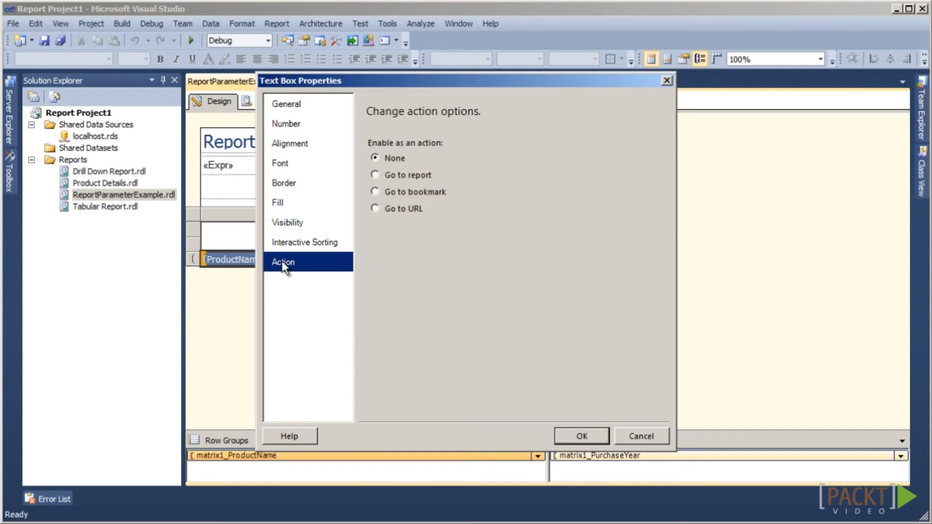
left_click(377, 177)
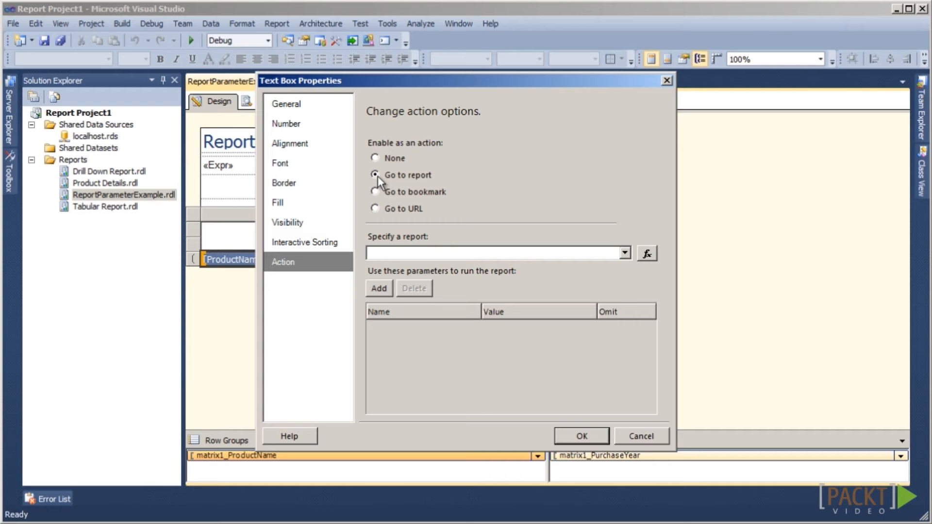
left_click(626, 252)
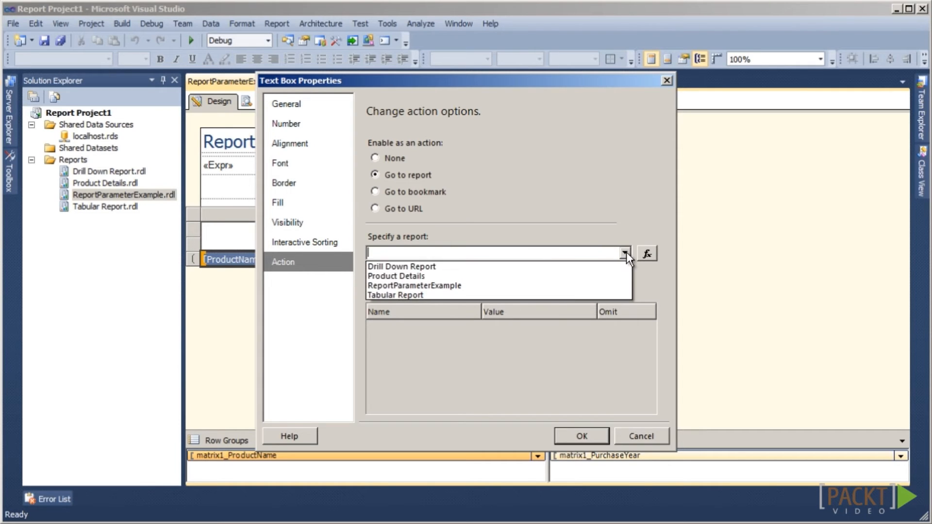
left_click(572, 276)
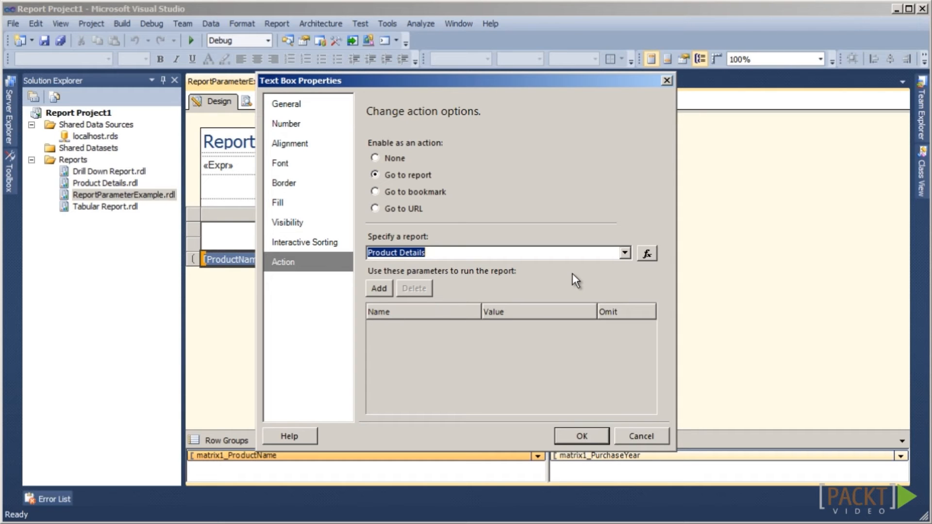
- Pass [ProductName] as the parmProductName parameter of the report action, apply it and check the report in preview
left_click(374, 287)
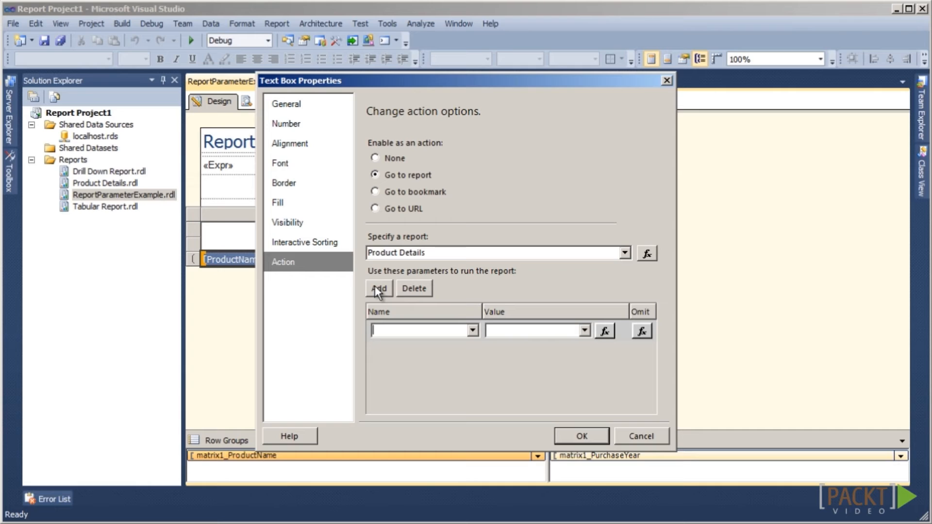
left_click(473, 330)
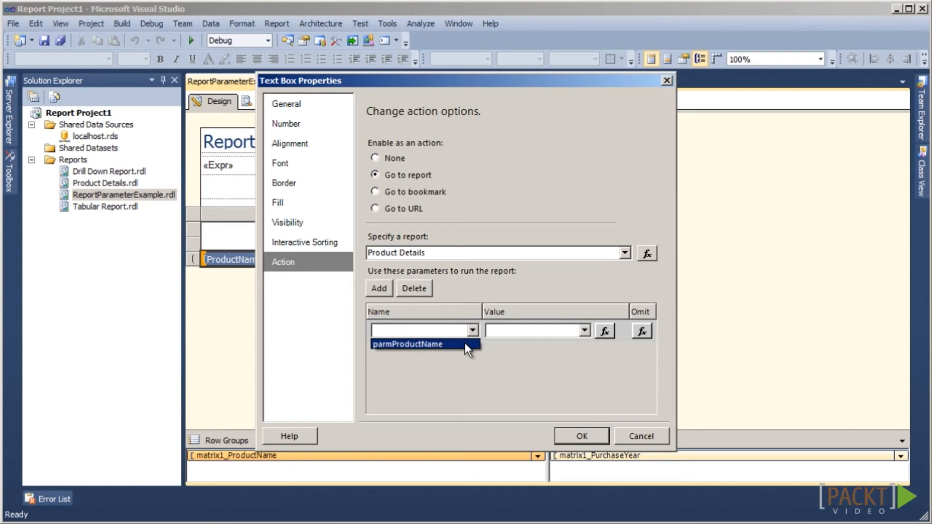
left_click(464, 344)
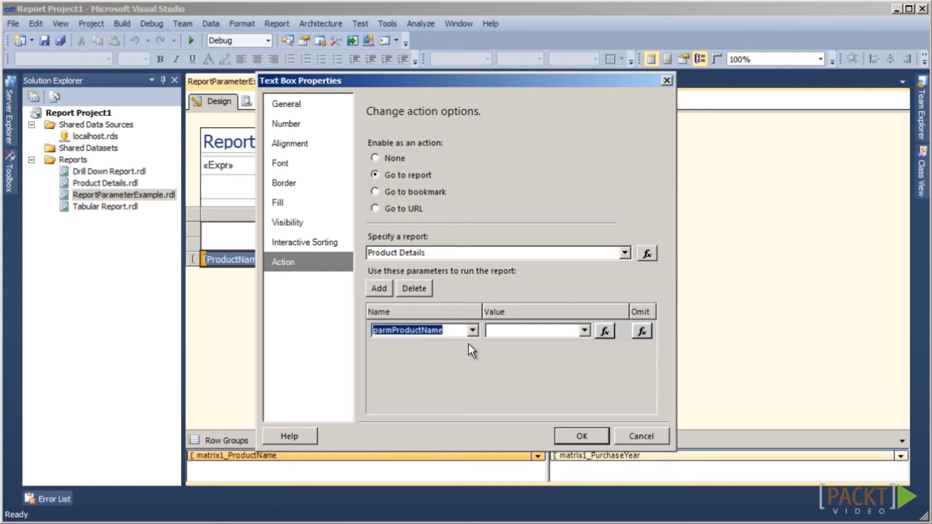
left_click(585, 330)
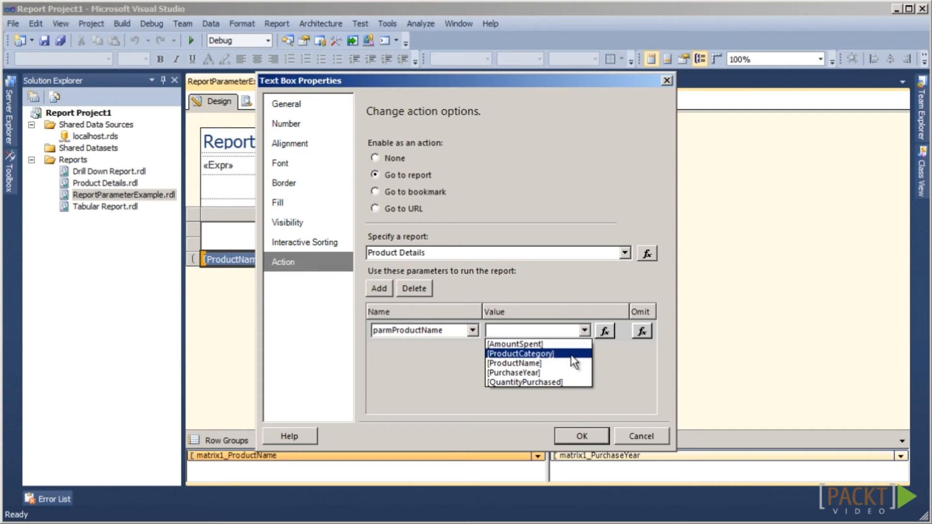
left_click(543, 363)
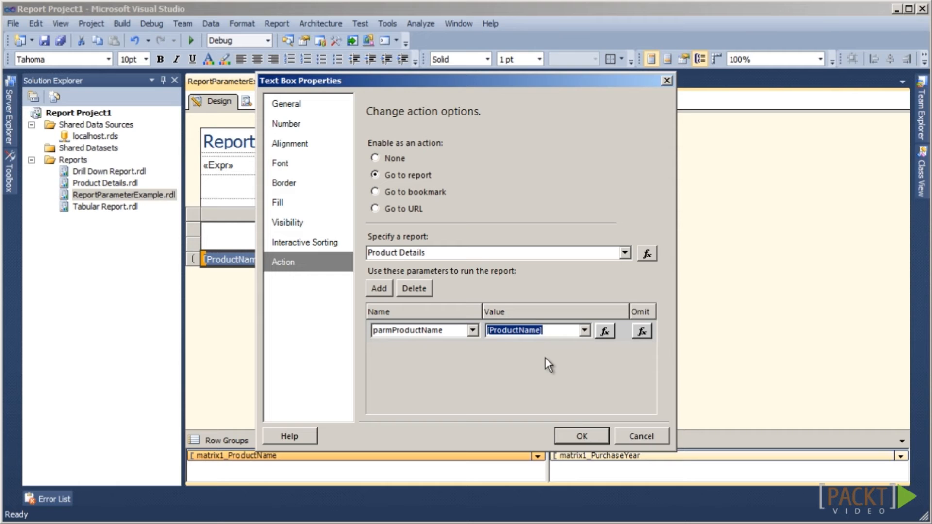
left_click(576, 430)
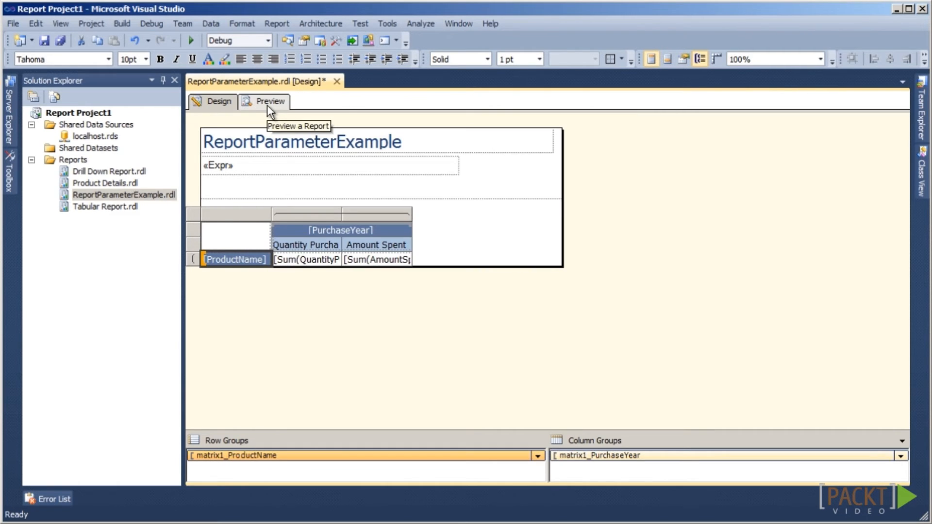
left_click(267, 103)
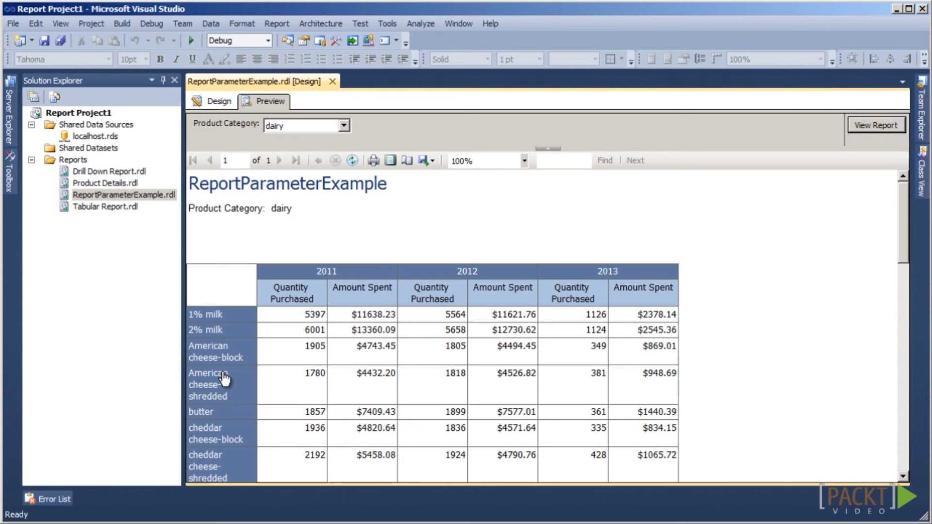
- Set the fill color of the ProductName text box in the ReportParameterExample matrix to White
left_click(210, 100)
right_click(246, 269)
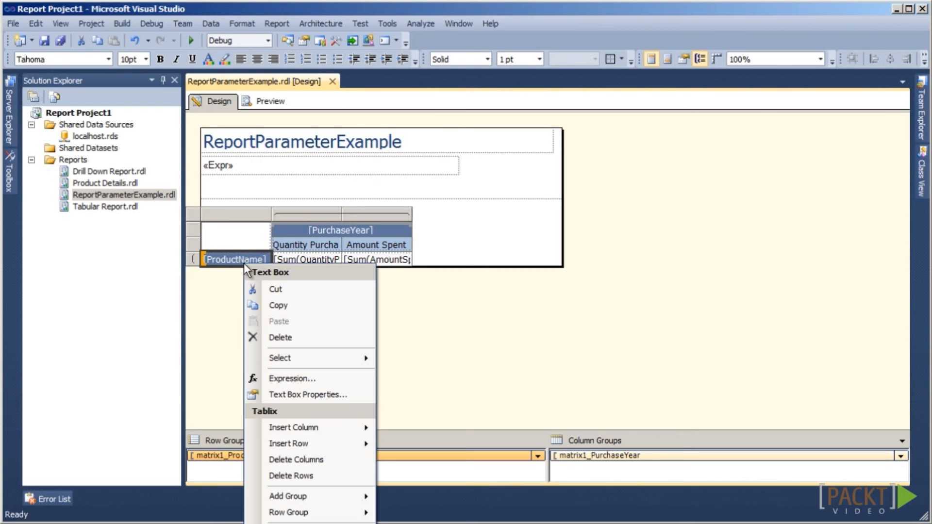
left_click(301, 394)
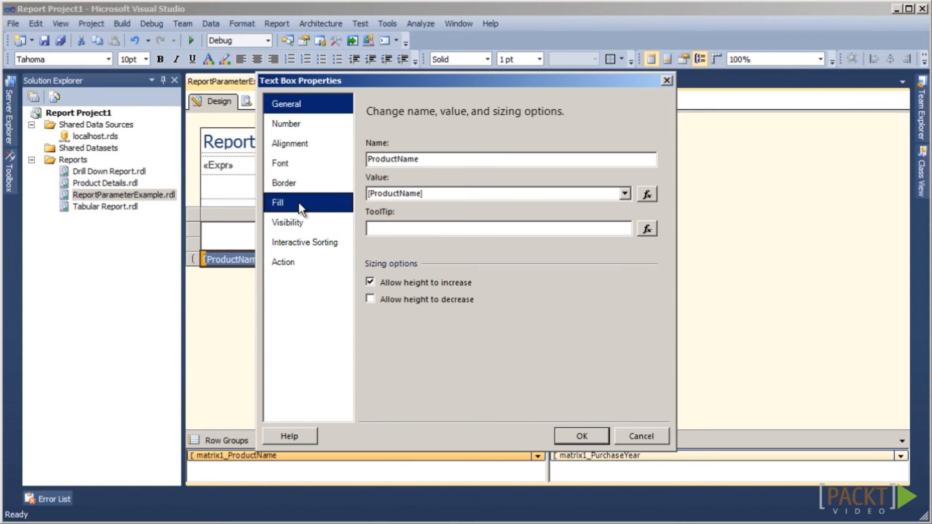
left_click(303, 203)
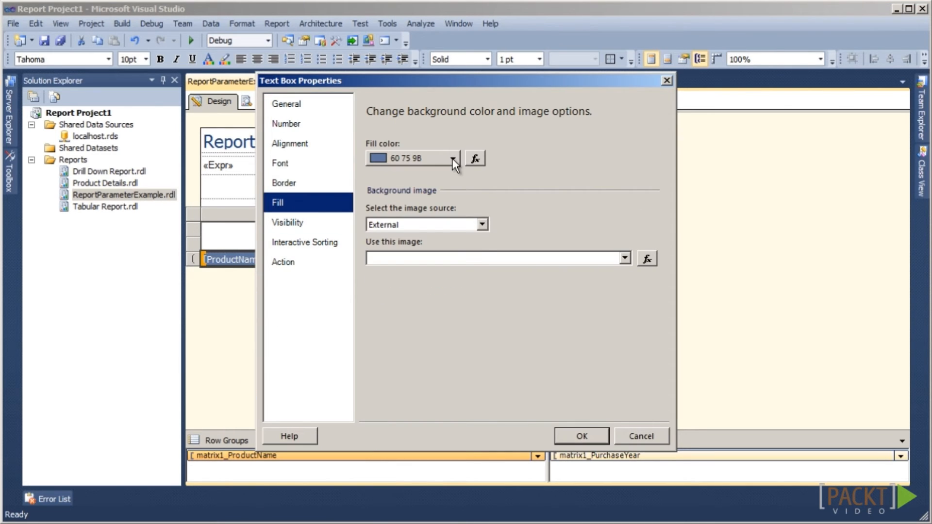
left_click(453, 158)
left_click(466, 246)
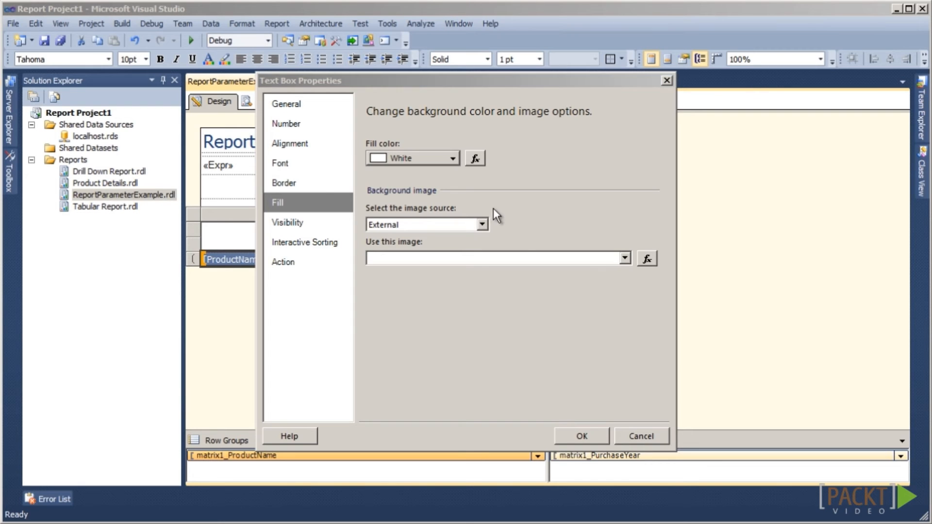
- Give the ProductName text box a Blue font color with the Underline effect and apply the text box properties
left_click(311, 165)
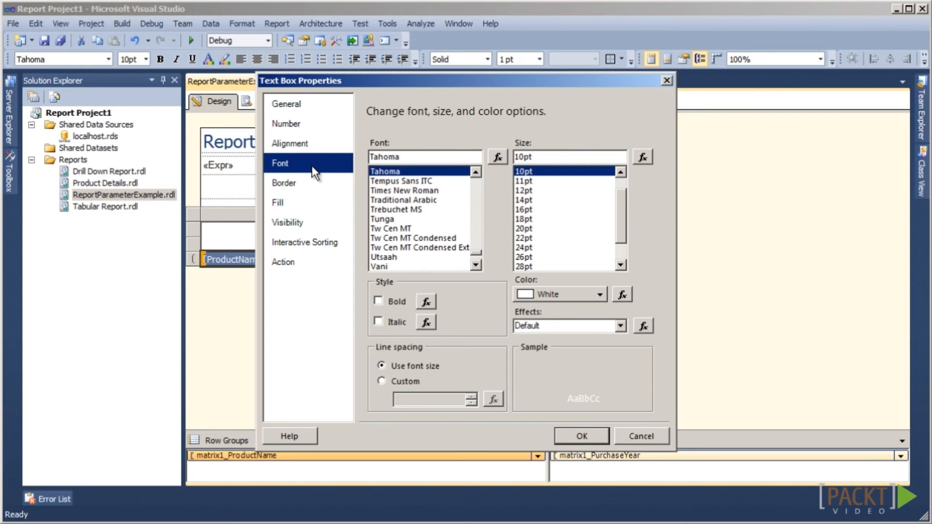
left_click(600, 295)
left_click(587, 323)
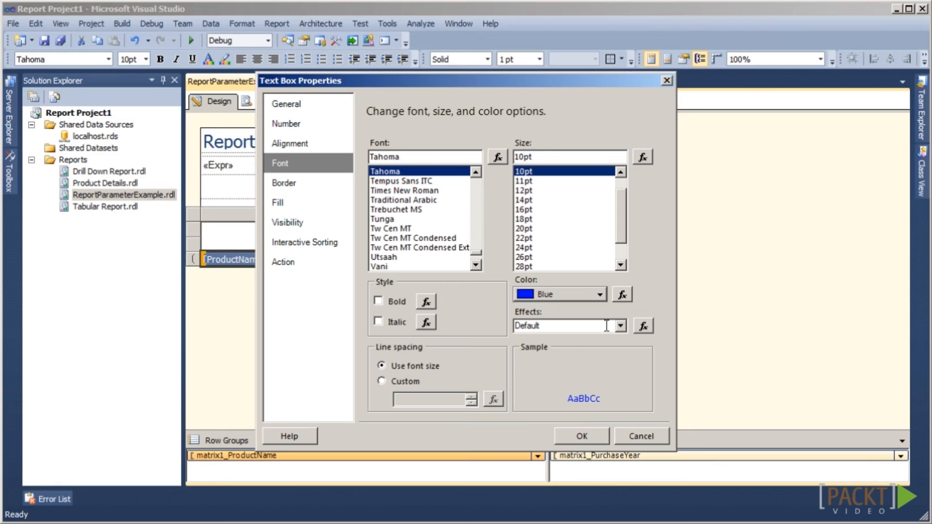
left_click(620, 325)
left_click(598, 360)
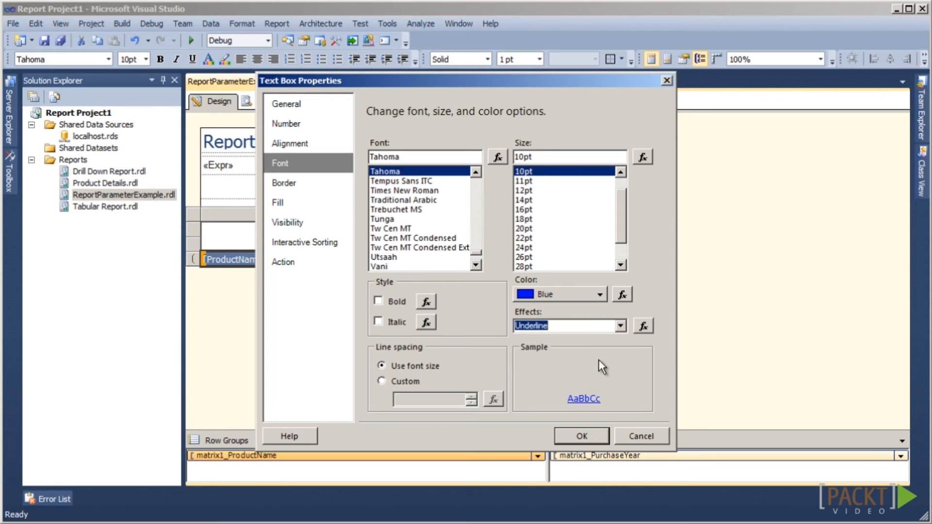
left_click(574, 434)
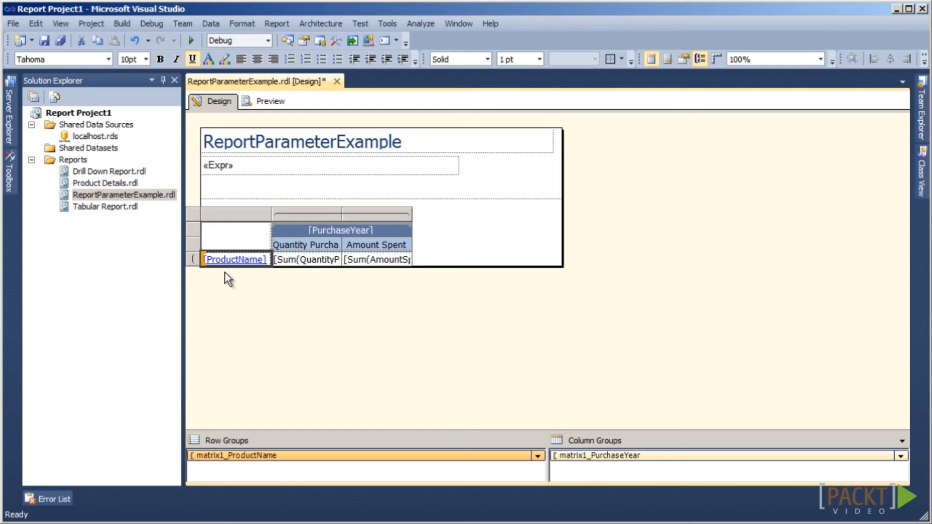
- Preview ReportParameterExample, follow the butter link to its product details and return to the parent report
left_click(269, 99)
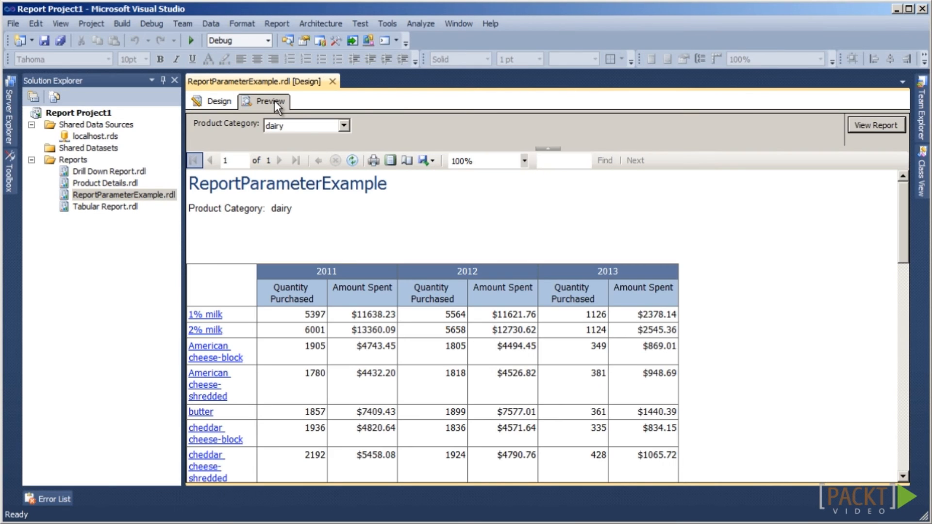
left_click(204, 412)
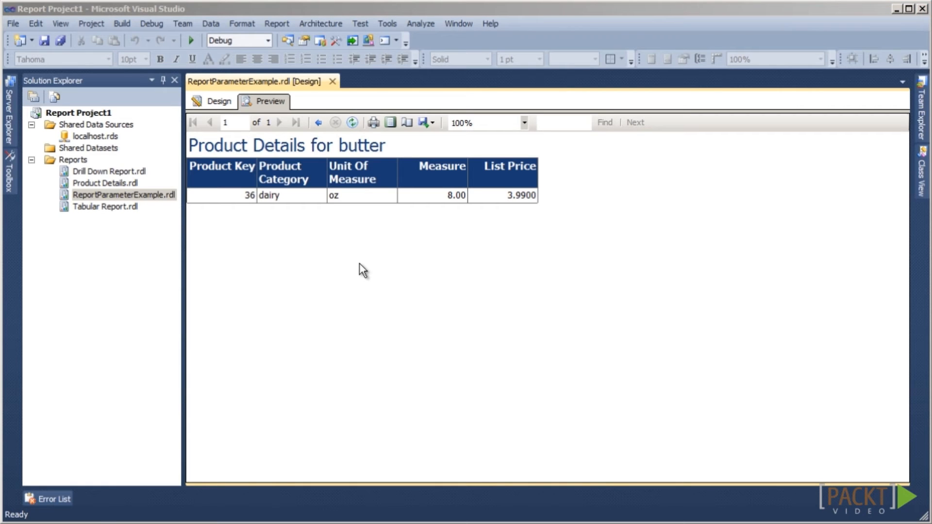
left_click(318, 122)
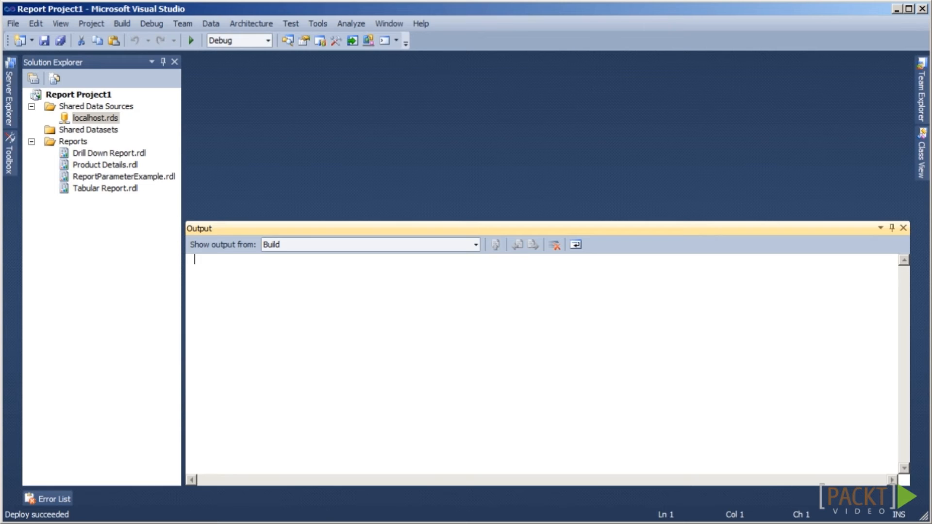
- Deploy the Product Details report to the report server and check the deployment result in the build output
key("alt+Tab")
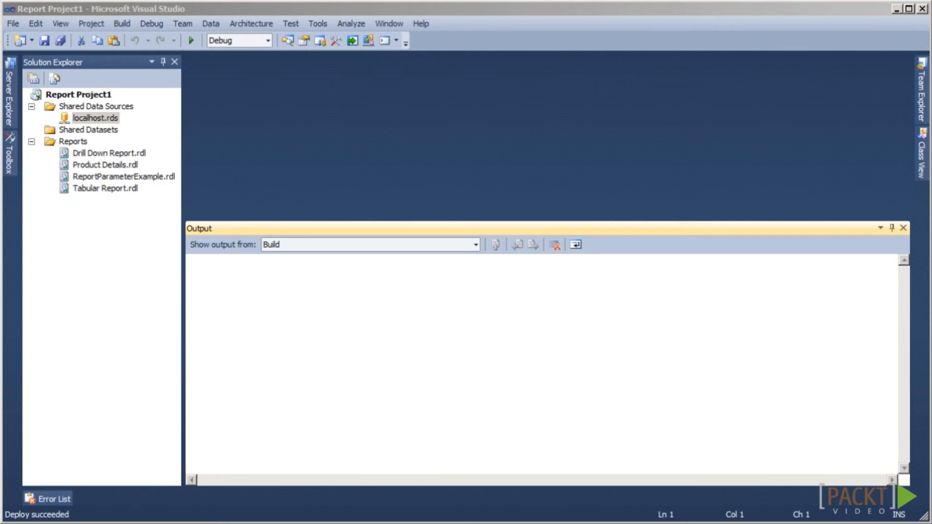
left_click(135, 168)
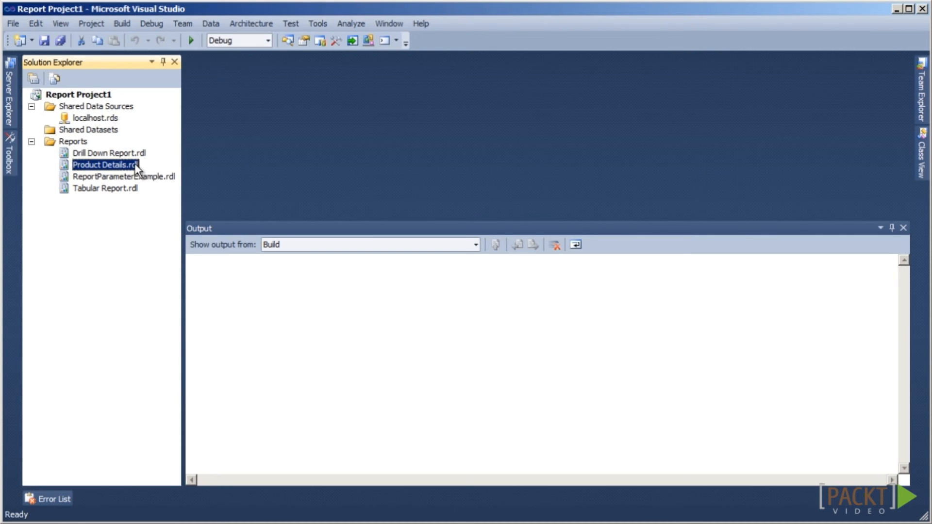
right_click(136, 168)
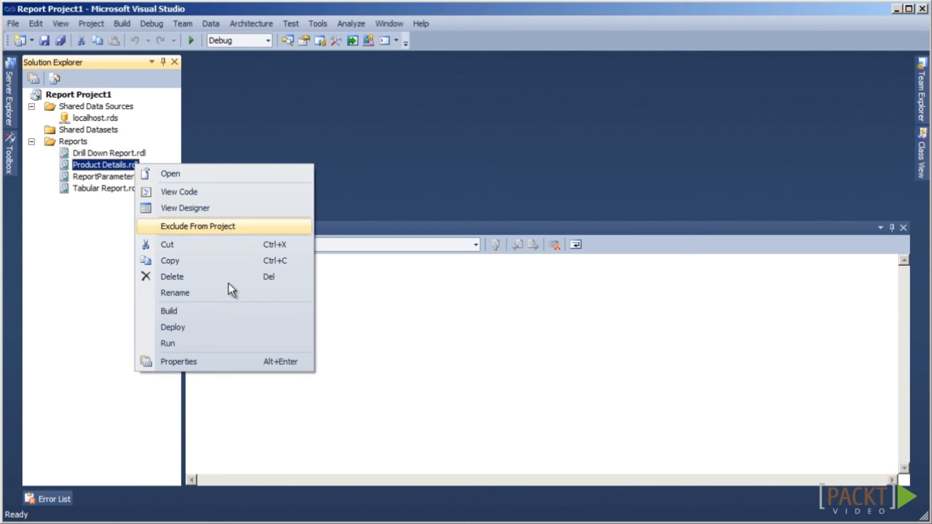
left_click(241, 327)
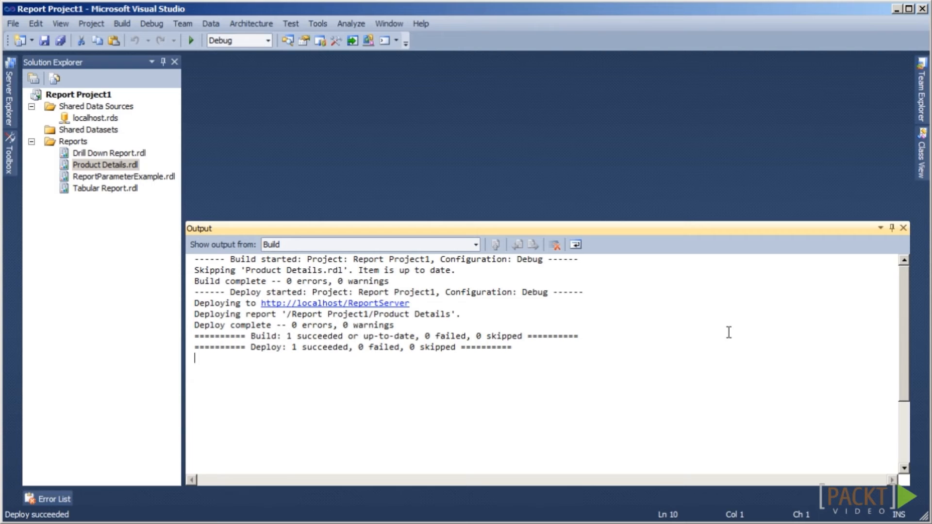
left_click(191, 325)
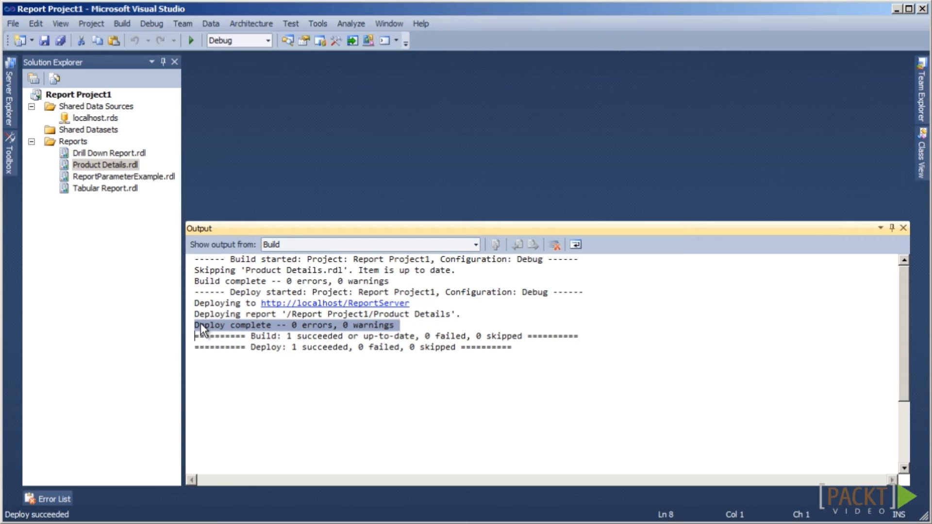
- Review the TargetServerURL deployment setting in the Report Project1 properties
left_click(104, 27)
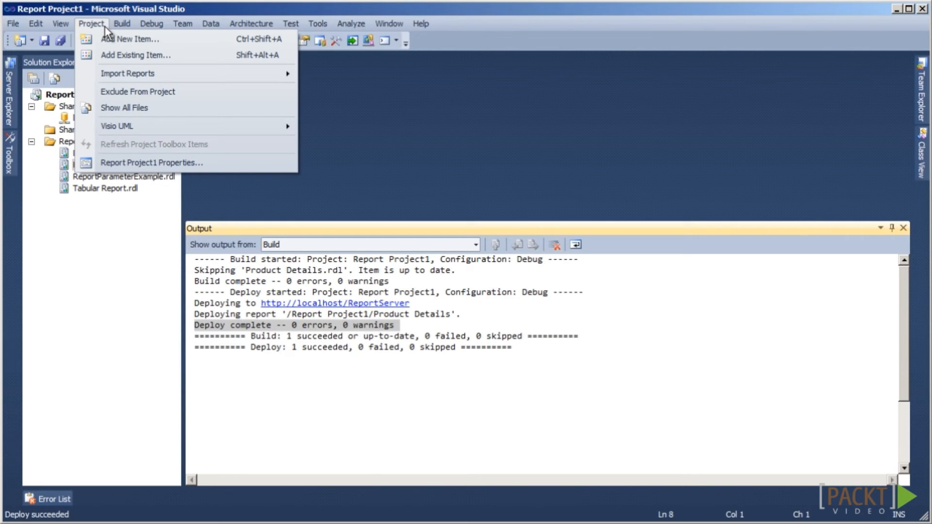
left_click(168, 165)
left_click(615, 278)
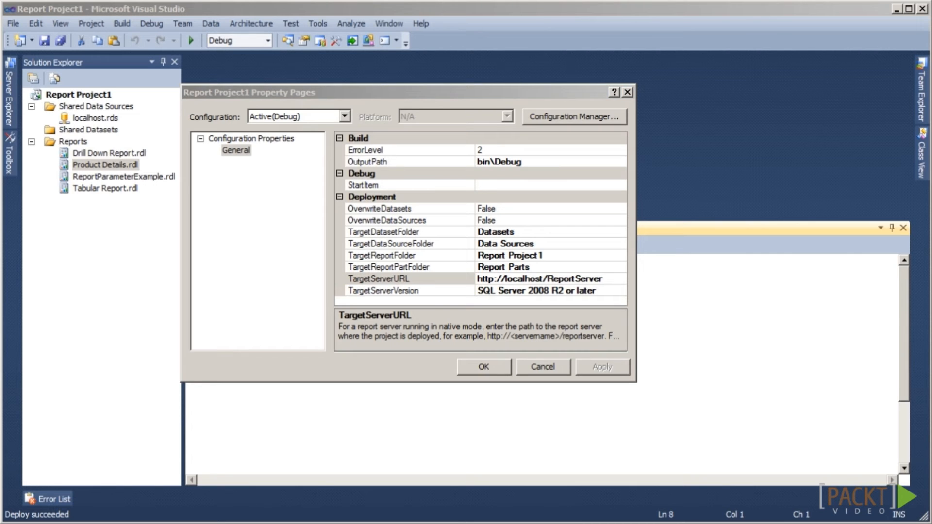
left_click(494, 369)
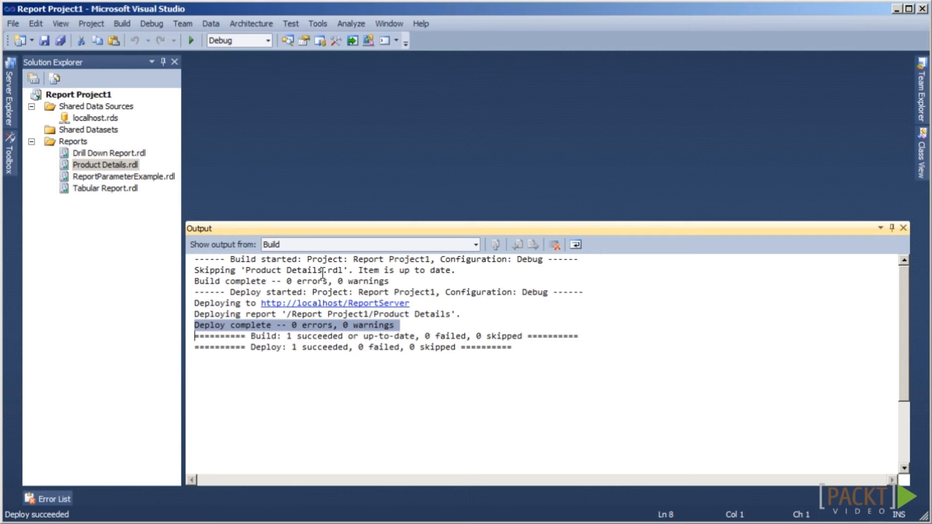
- Deploy the ReportParameterExample report to the report server
left_click(149, 178)
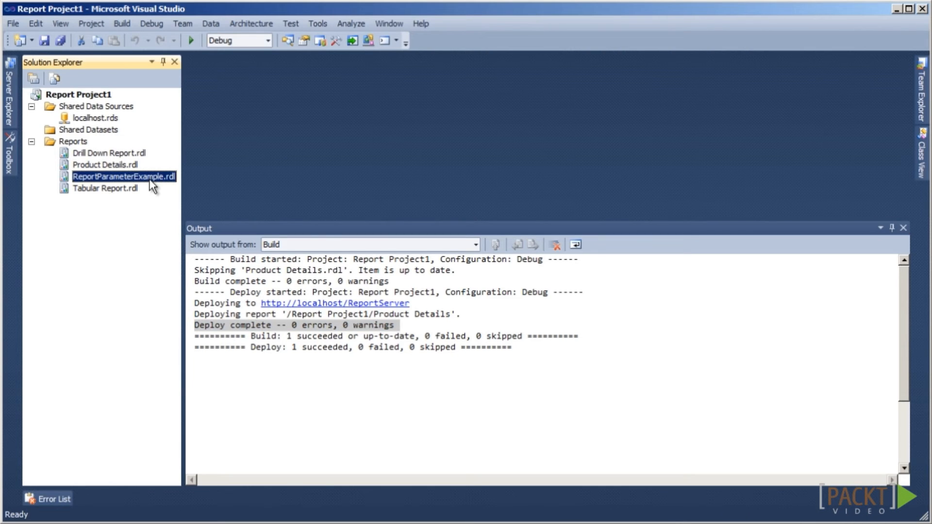
right_click(149, 179)
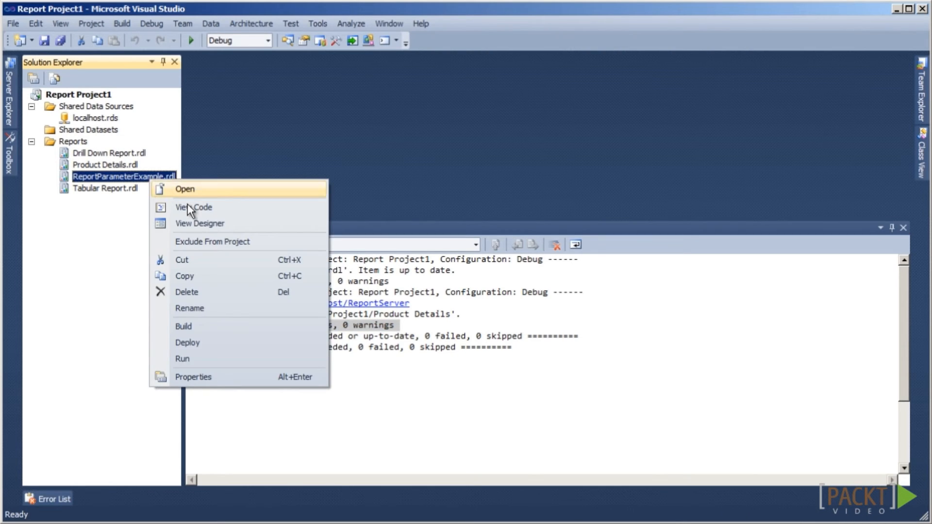
left_click(218, 347)
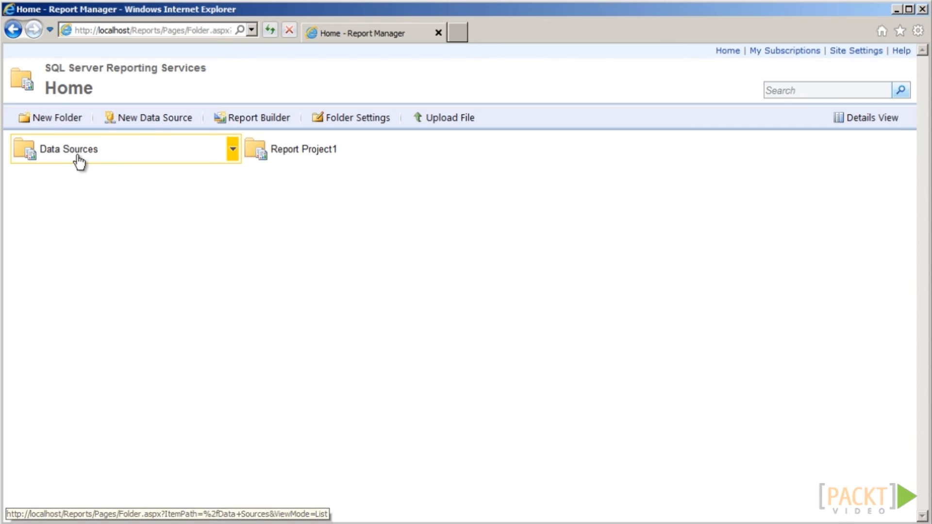
- In Report Manager, open ReportParameterExample from the Report Project1 folder and drill through to the butter product details
left_click(312, 156)
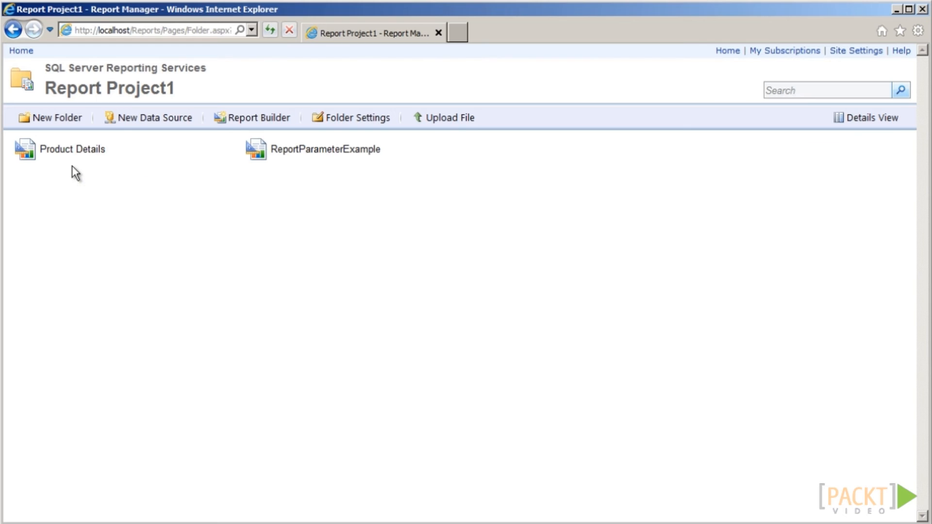
left_click(302, 151)
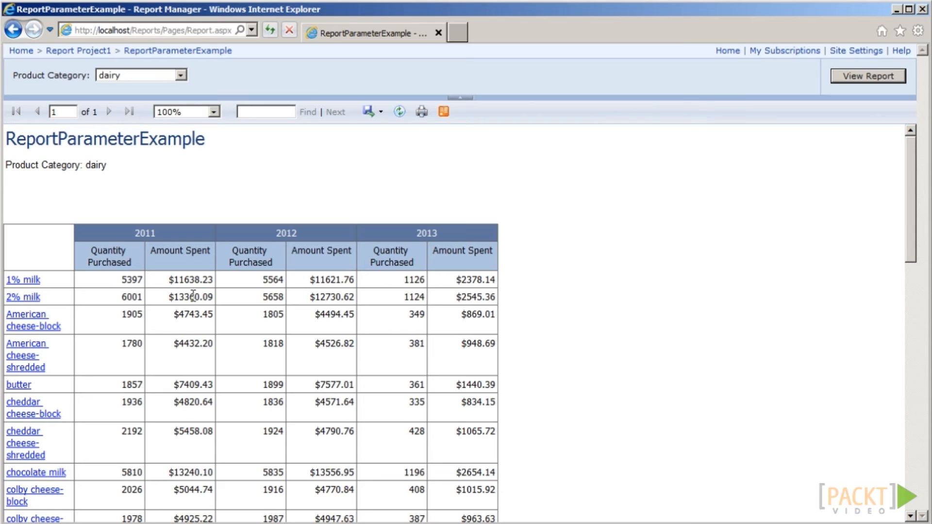
left_click(17, 386)
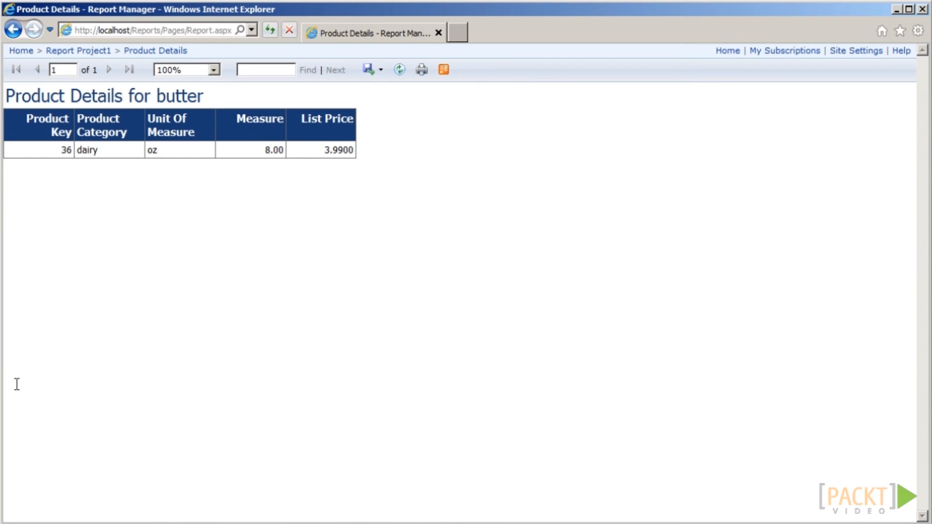
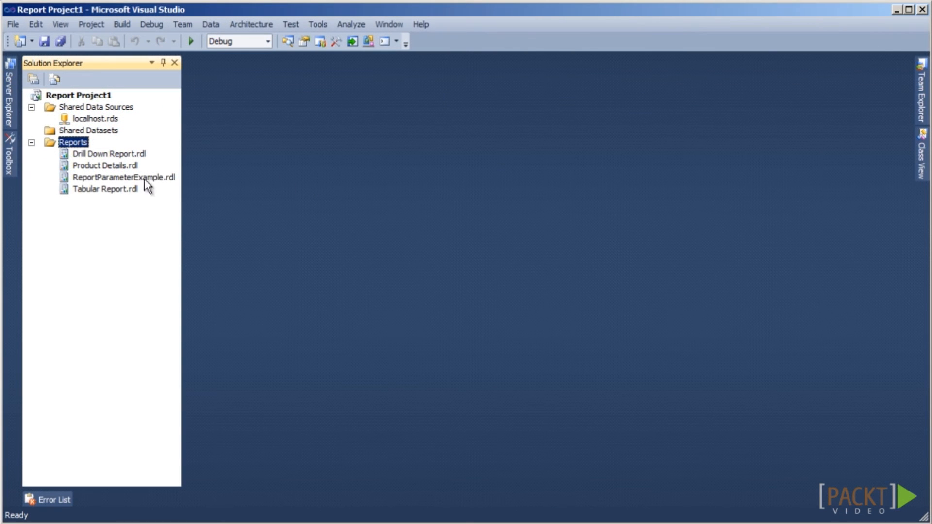
- Start a new report from the localhost shared data source, querying 2013 AmountSpentPerProduct and PercentagePerProduct (rounded to 2 decimals) grouped by ProductCategory
right_click(81, 142)
left_click(98, 145)
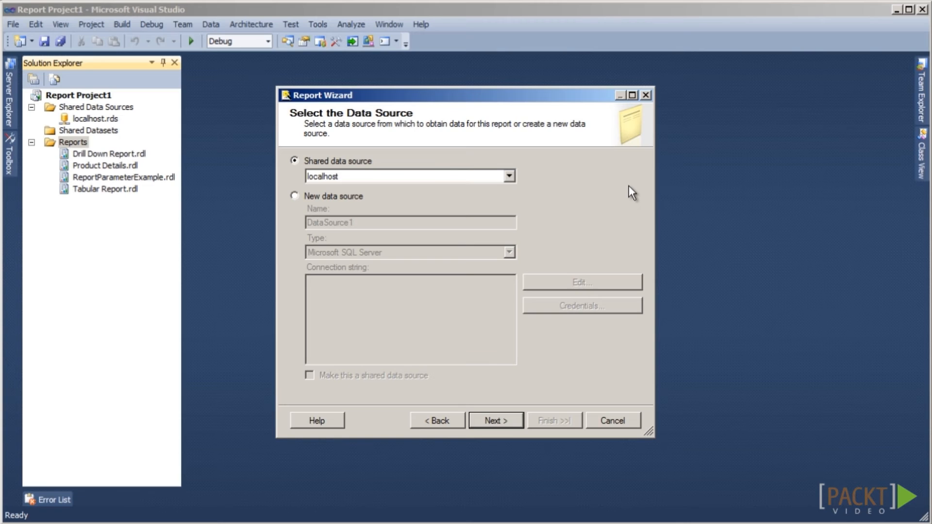
left_click(484, 420)
type("select t2.ProductCategory, sum(t1.amountSpent) as AmountSpentPerProduct, round(sum(t1.AmountSpent)/sum(sum(amountSpent)) over(), 2) as PercentagePerProduct from dbo.tblCustomerPurchases t1 inner join dbo.tblProduct t2 on t1.ProductKey=t2.ProductKey where year(t1.PurchaseDate)=2013 group by t2.ProductCategory")
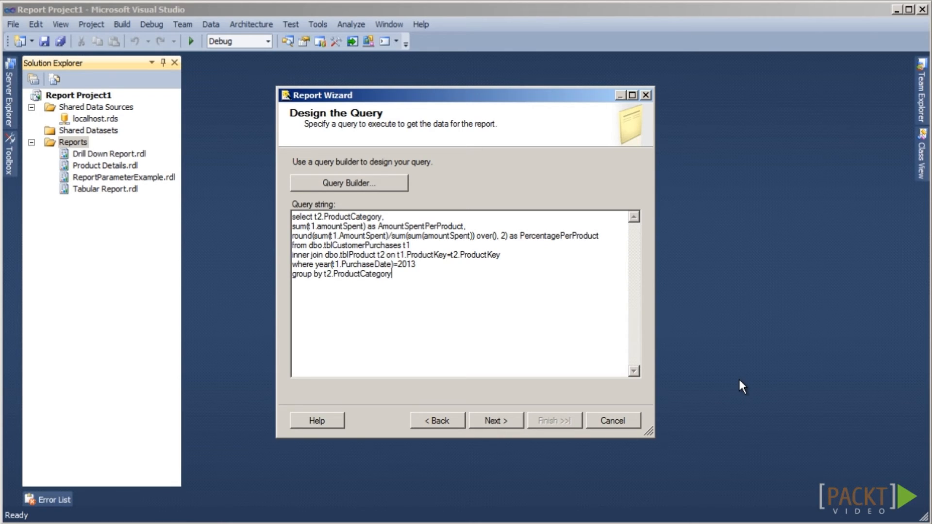
left_click(511, 421)
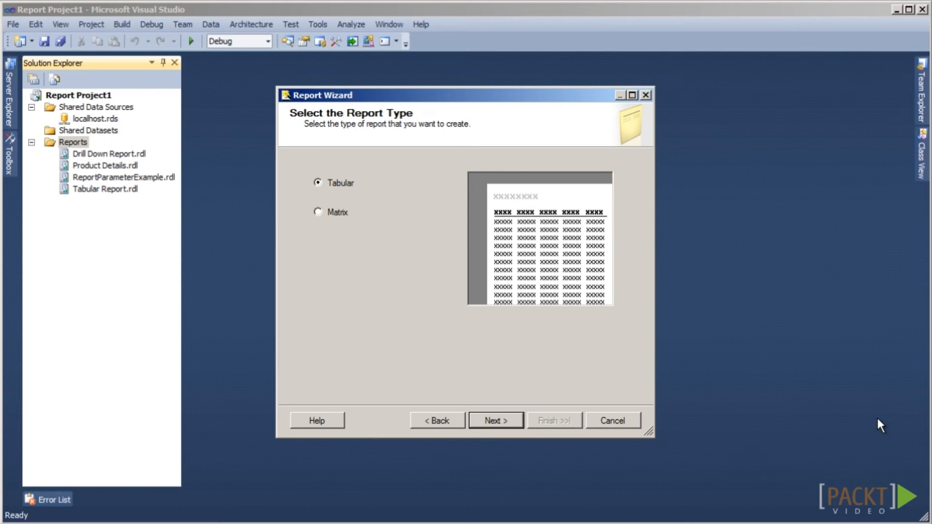
- Keep the Tabular report type and add ProductCategory, AmountSpentPerProduct and PercentagePerProduct as detail fields
left_click(495, 420)
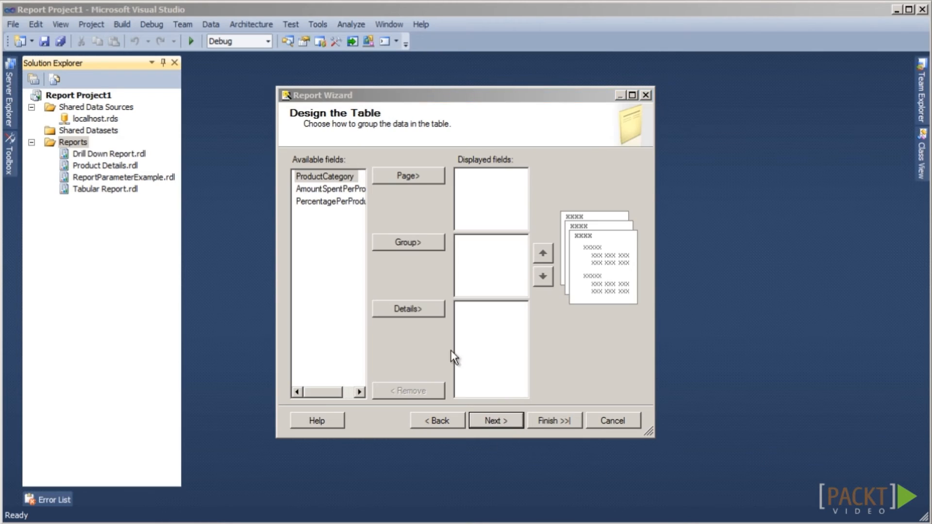
left_click(419, 311)
left_click(419, 310)
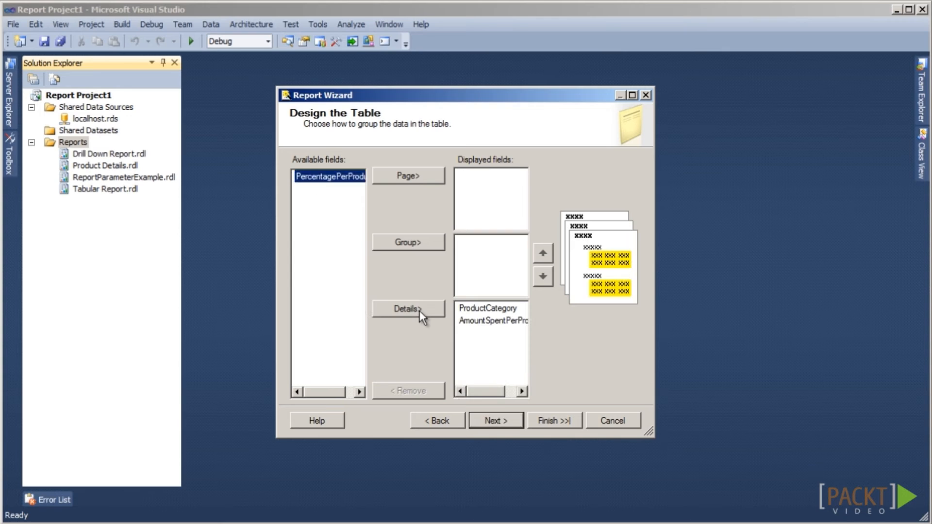
left_click(419, 310)
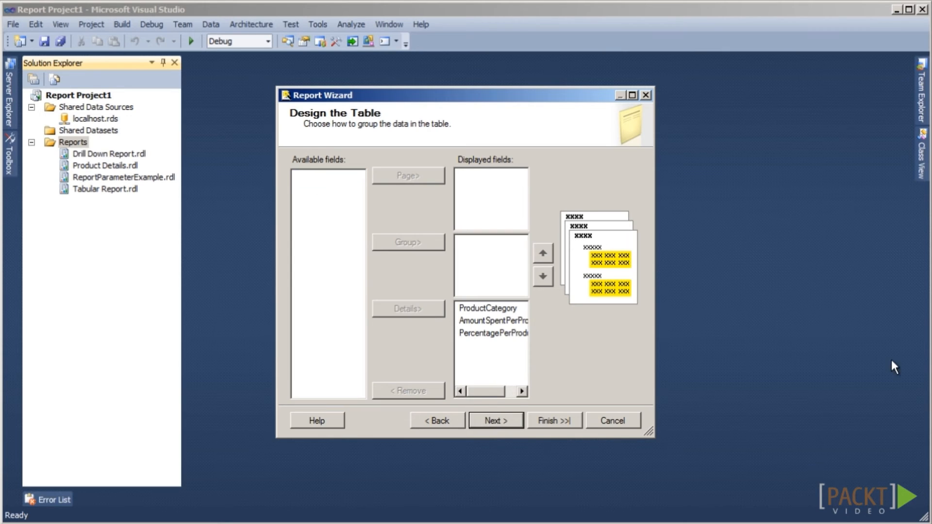
left_click(503, 419)
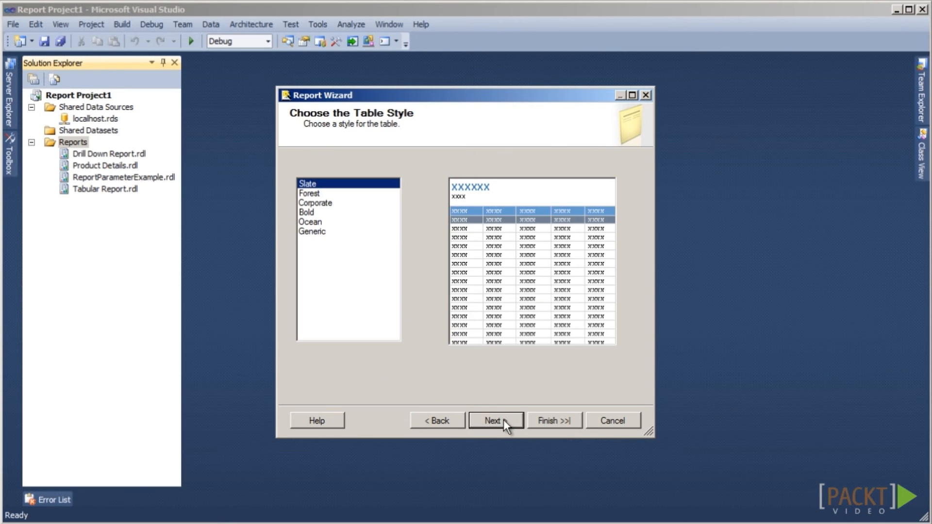
- Finish the report with the Corporate table style under the name PieChart and preview it
left_click(336, 201)
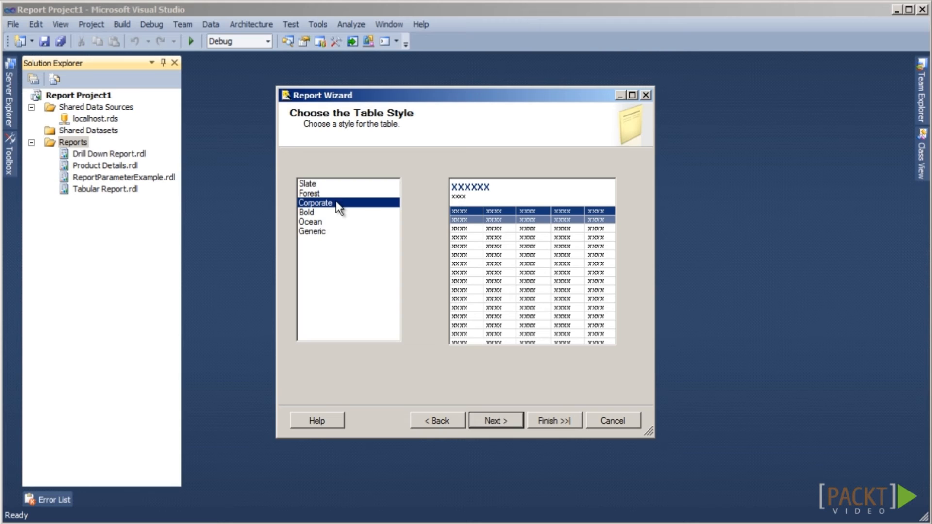
left_click(514, 418)
key("BackSpace")
key("BackSpace")
key("BackSpace")
key("BackSpace")
key("BackSpace")
key("BackSpace")
key("BackSpace")
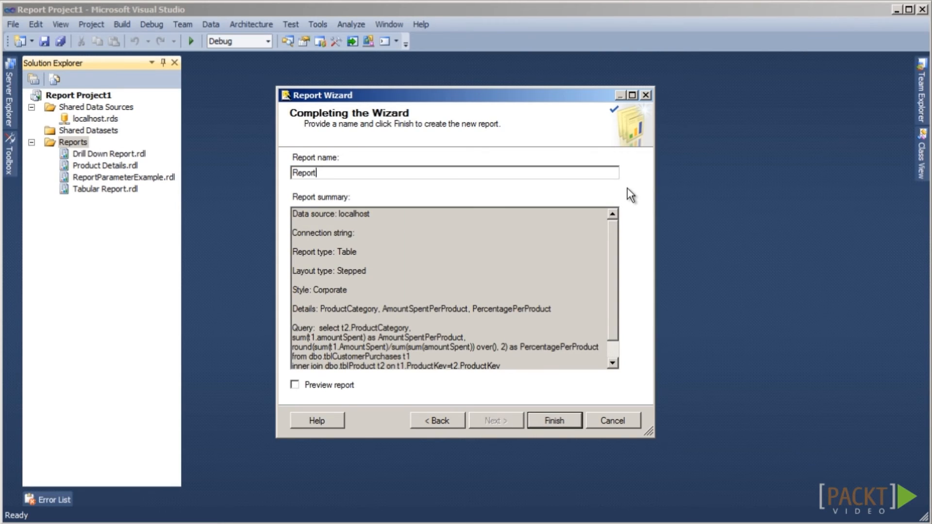
type("PieChart")
left_click(547, 425)
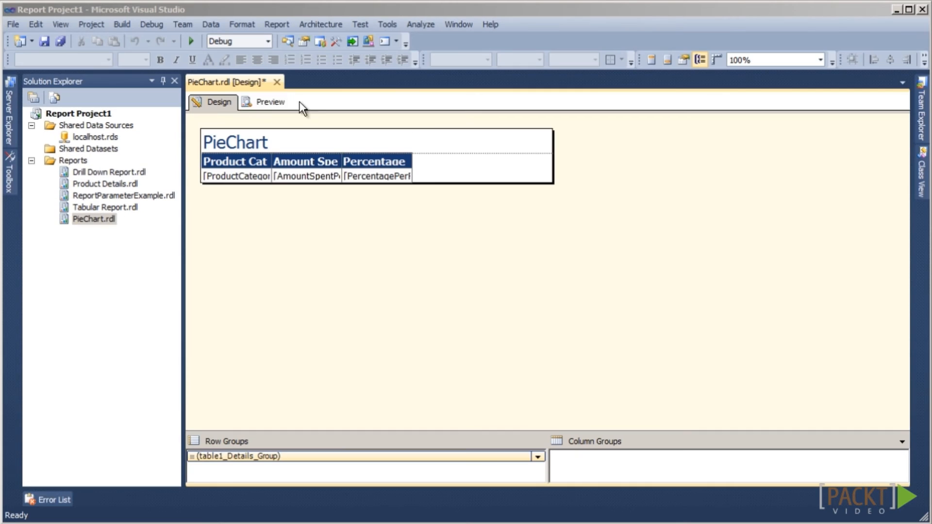
left_click(271, 103)
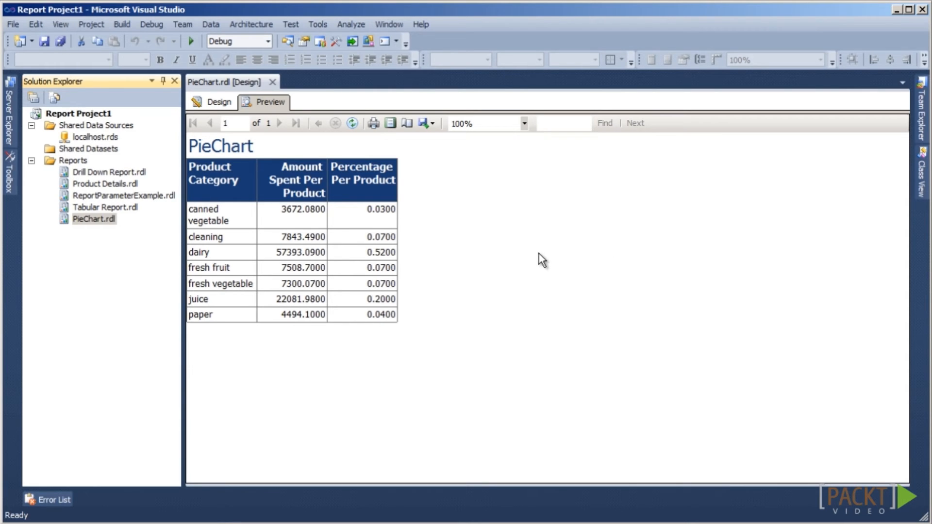
- Start a new report from the localhost shared data source, querying summed amountSpent per PurchaseYear from dbo.tblCustomerPurchases, grouped and ordered by year(PurchaseDate)
right_click(74, 162)
left_click(90, 168)
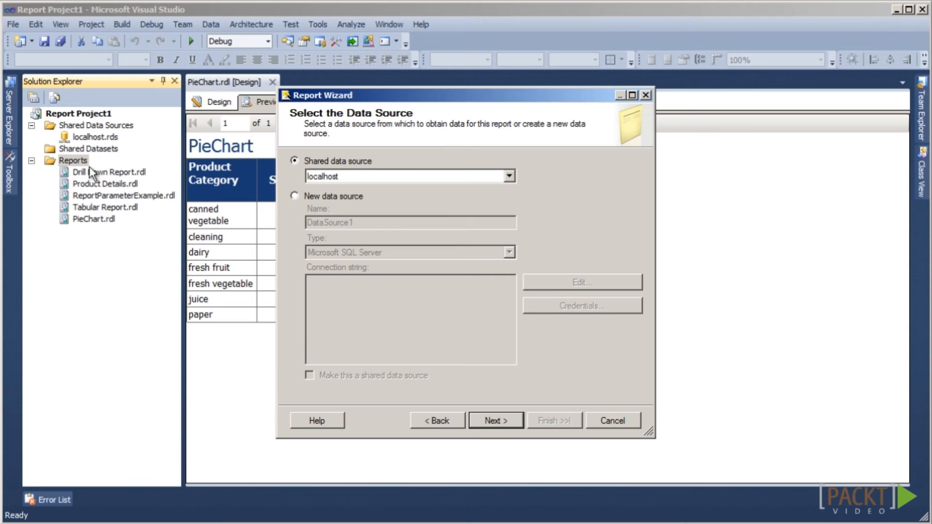
left_click(490, 419)
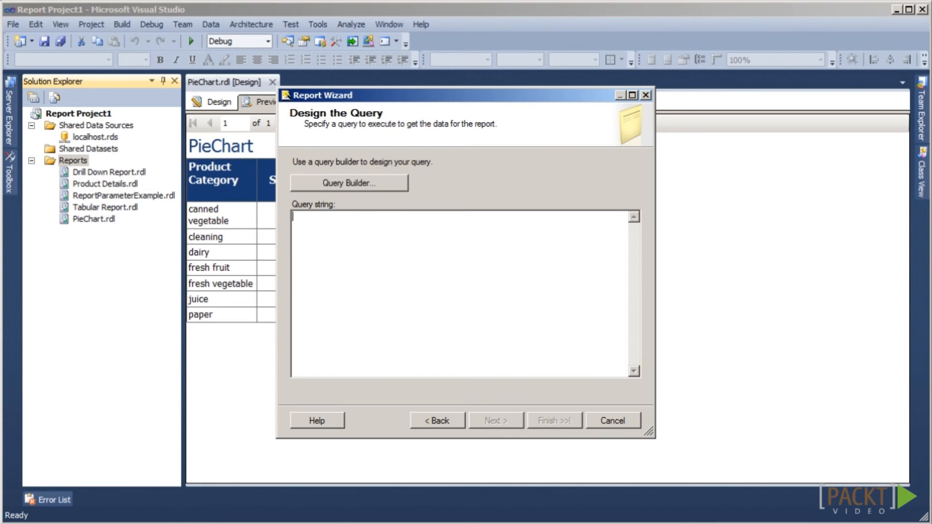
type("select year(PurchaseDate) as PurchaseYear, sum(amountSpent) as amountSpent from dbo.tblCustomerPurchases group by year(PurchaseDate) order by year(PurchaseDate)")
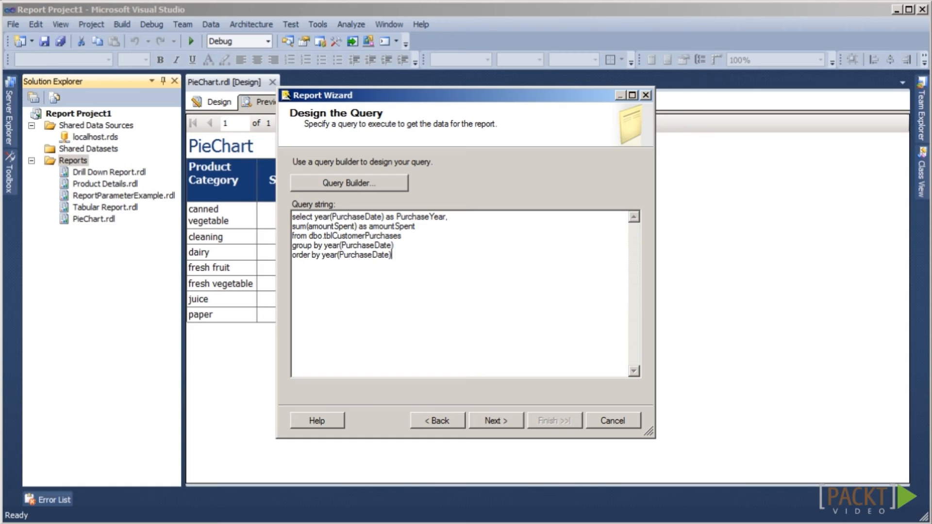
left_click(500, 420)
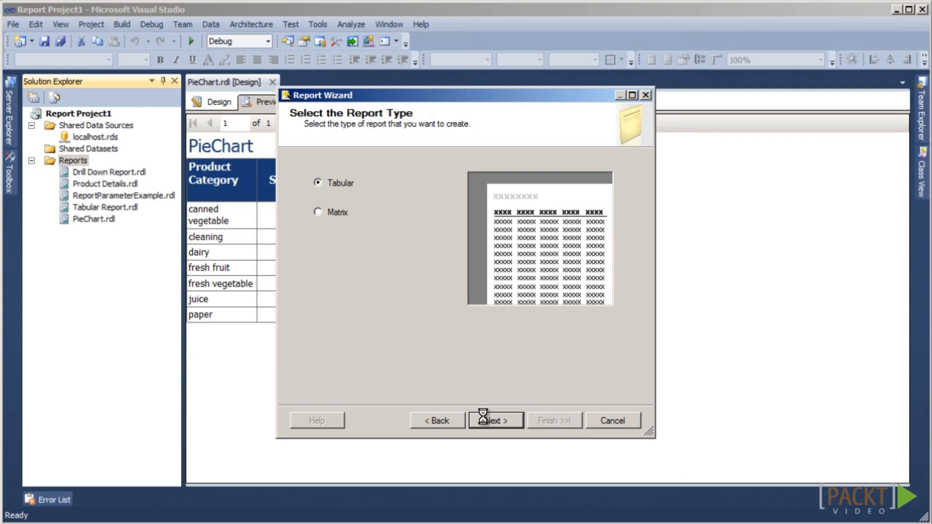
- Keep the Tabular report type and add PurchaseYear and amountSpent as detail fields
left_click(484, 420)
left_click(433, 310)
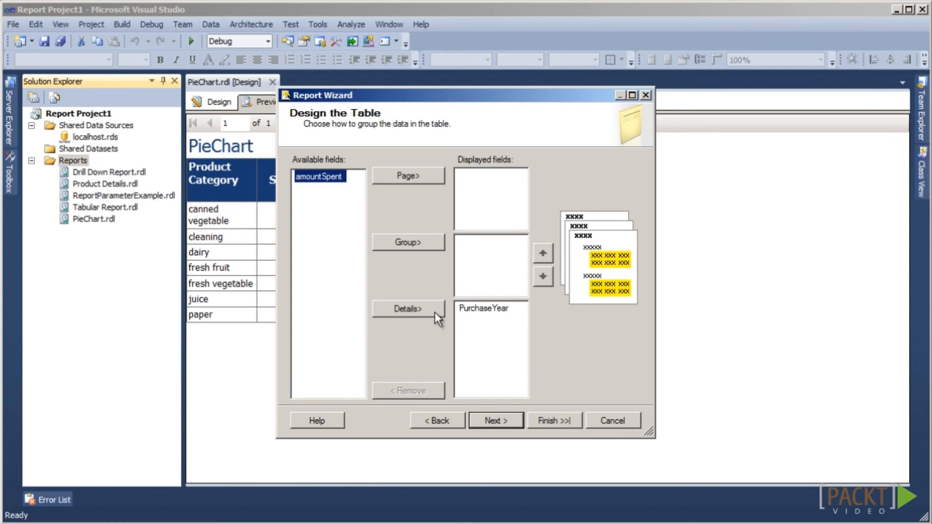
left_click(434, 309)
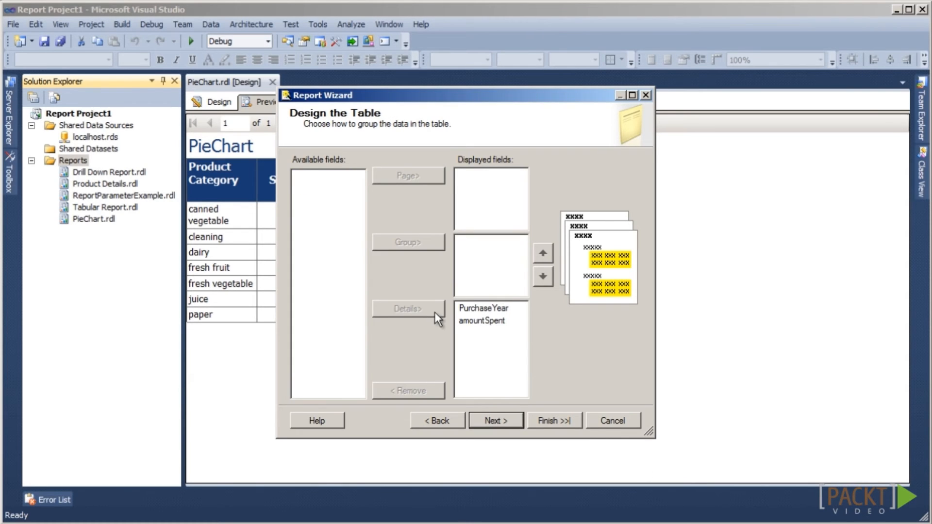
left_click(495, 418)
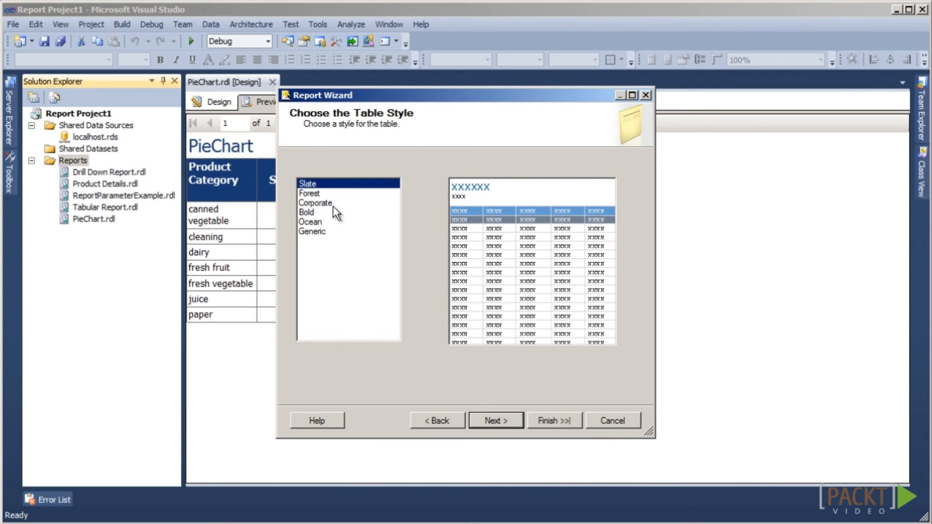
- Finish the report with the Corporate table style under the name BarChart and preview it
left_click(333, 205)
left_click(488, 420)
left_click(376, 171)
key("BackSpace")
key("BackSpace")
key("BackSpace")
key("BackSpace")
key("BackSpace")
key("BackSpace")
key("BackSpace")
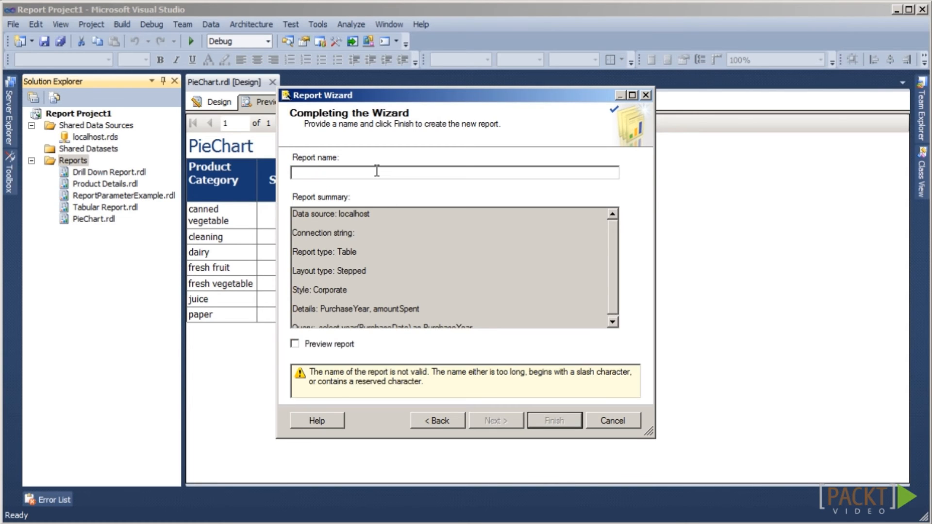
type("BarChart")
left_click(545, 420)
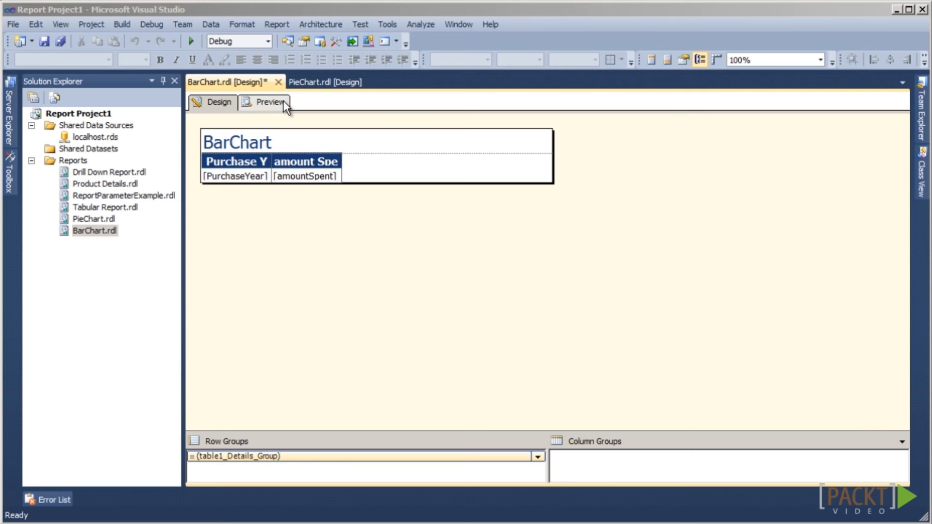
left_click(283, 101)
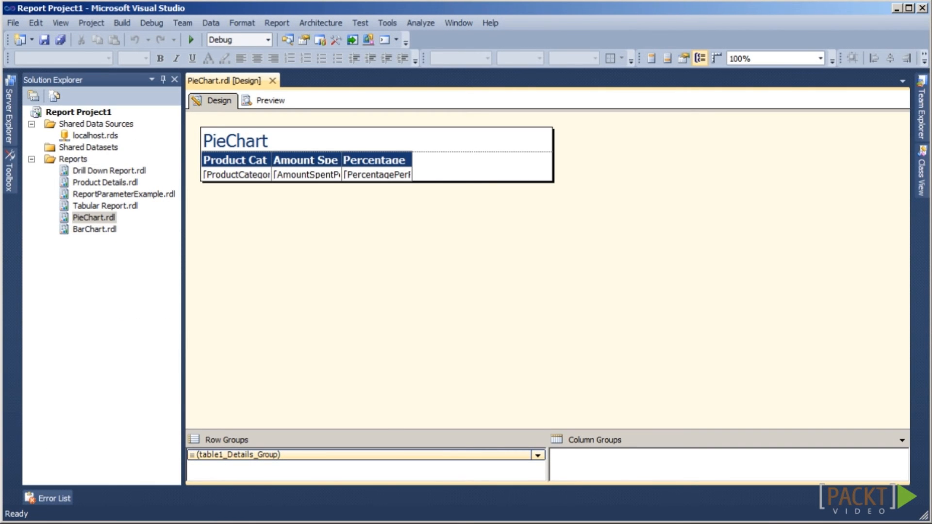
- Extend the PieChart report body downward and insert a basic pie chart in the empty area
left_click_drag(501, 182, 513, 423)
right_click(373, 239)
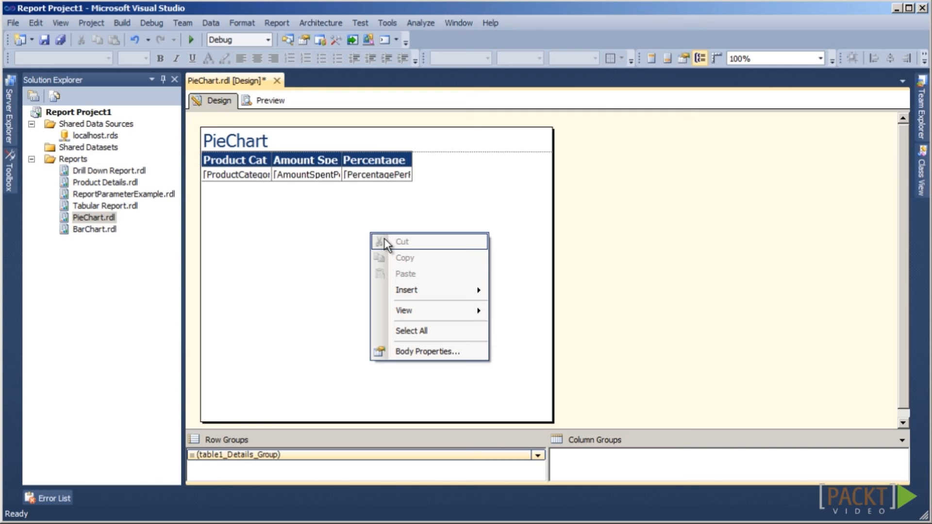
mouse_move(464, 293)
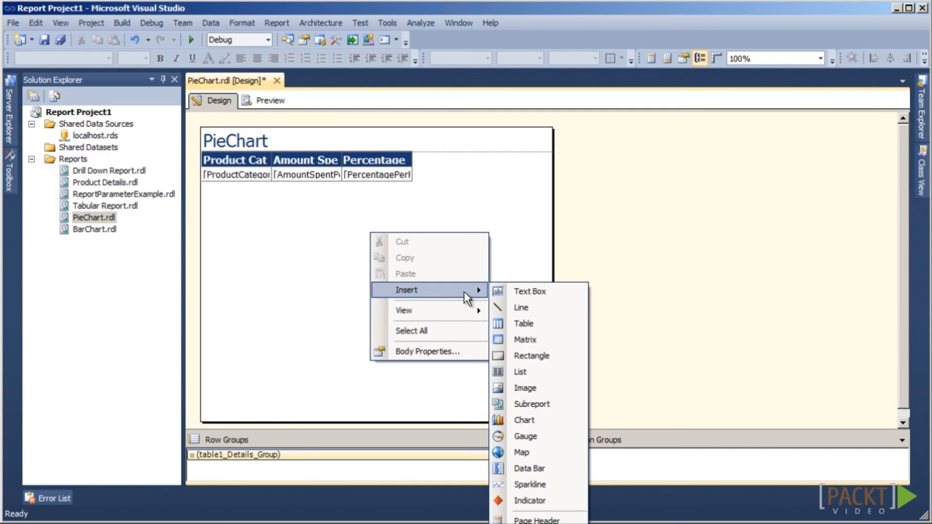
left_click(539, 424)
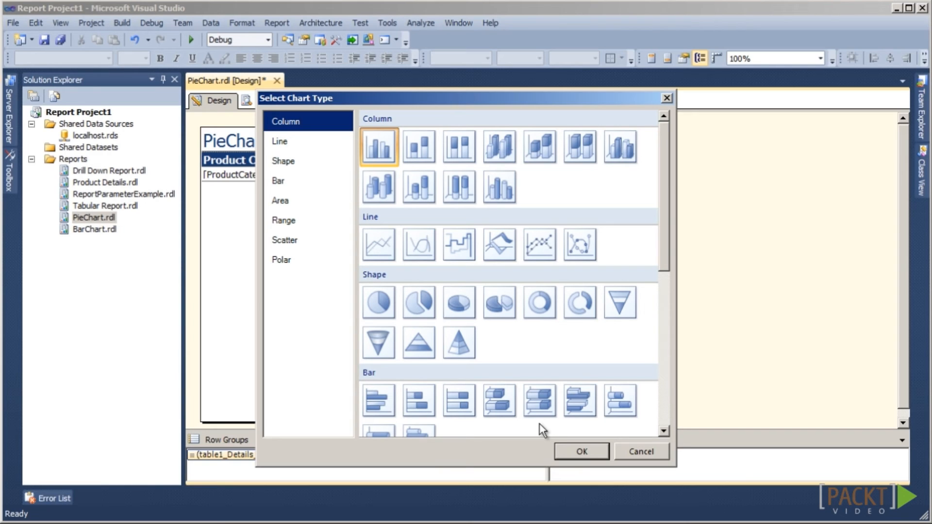
left_click(383, 301)
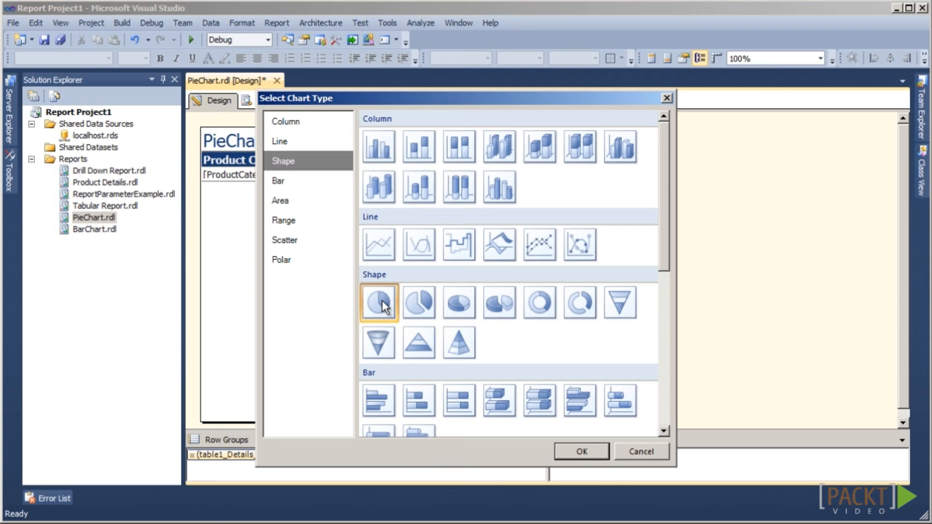
left_click(573, 453)
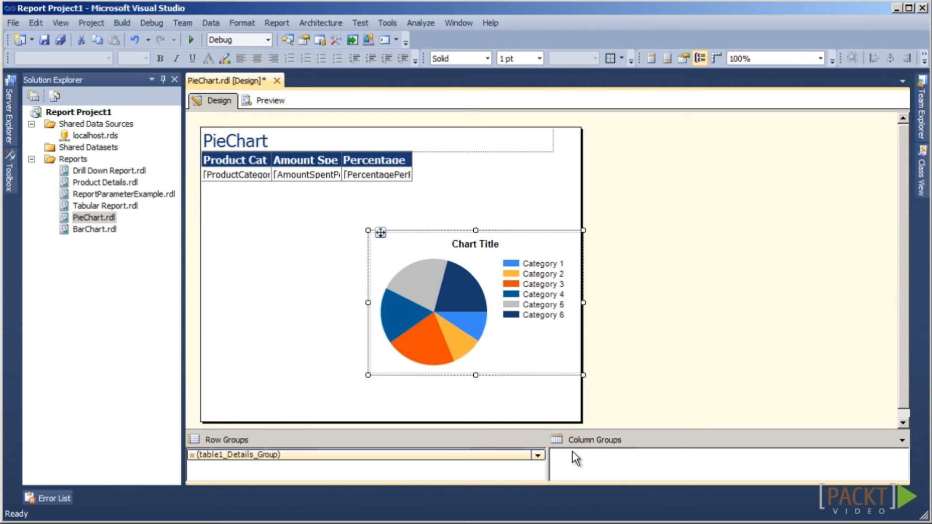
- Move the table to the base of the PieChart report body and enlarge the pie chart to fill the space beneath the report title
left_click(212, 151)
left_click_drag(211, 151, 212, 394)
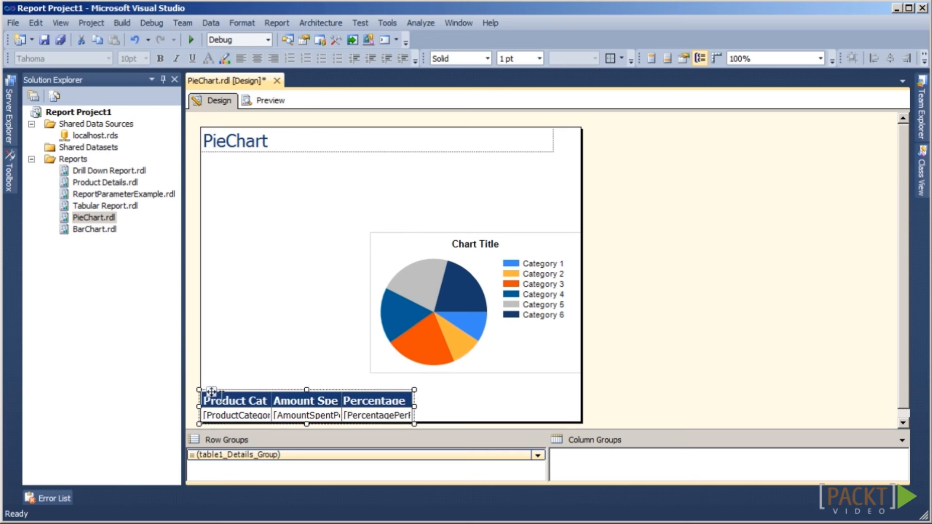
left_click(381, 245)
left_click_drag(370, 233, 211, 153)
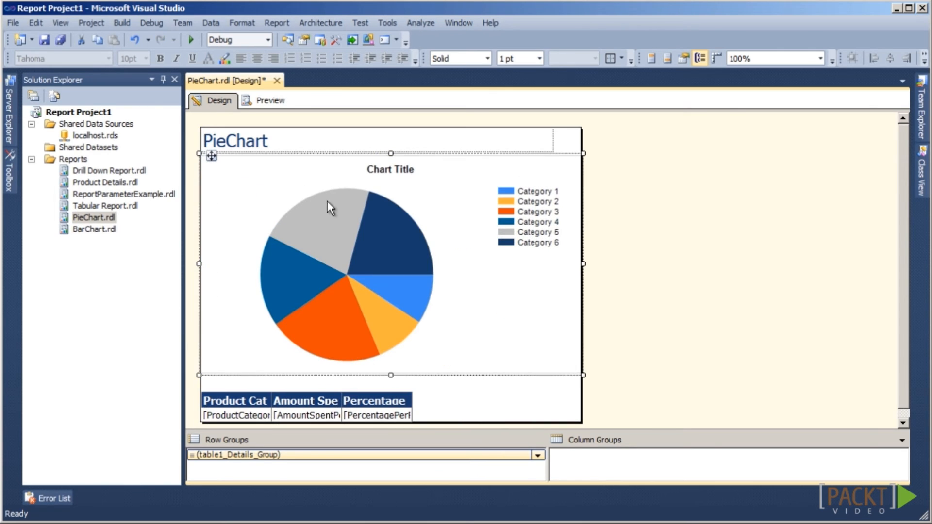
- Assign PercentagePerProduct as the pie chart's value and ProductCategory as its category group
right_click(470, 289)
left_click(666, 161)
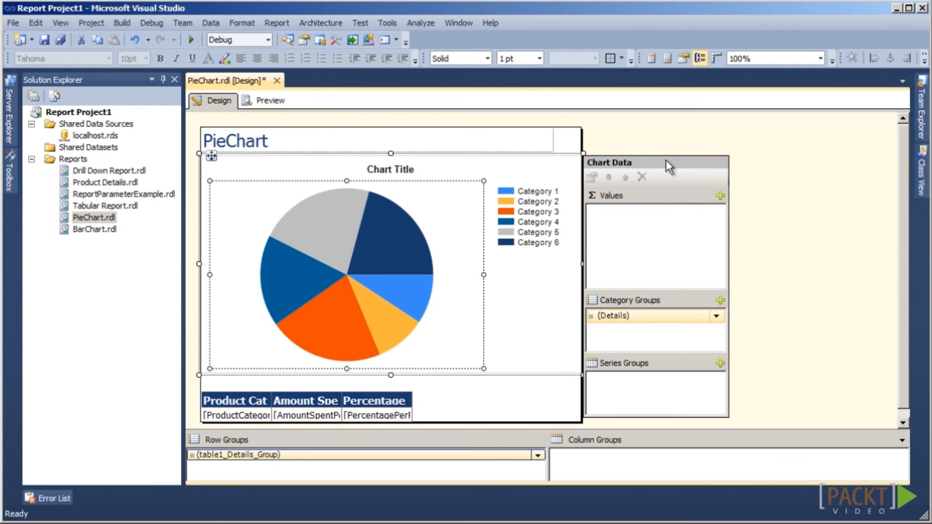
left_click(720, 196)
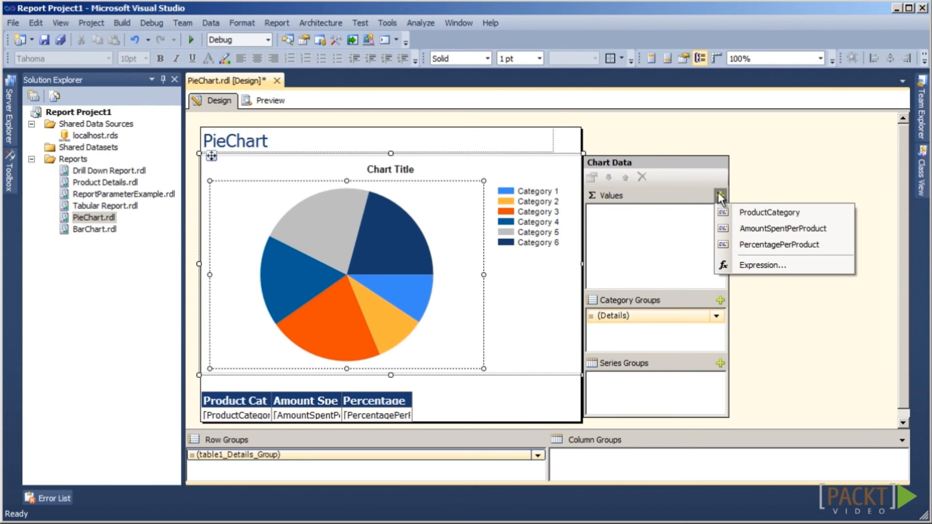
left_click(752, 243)
left_click(721, 300)
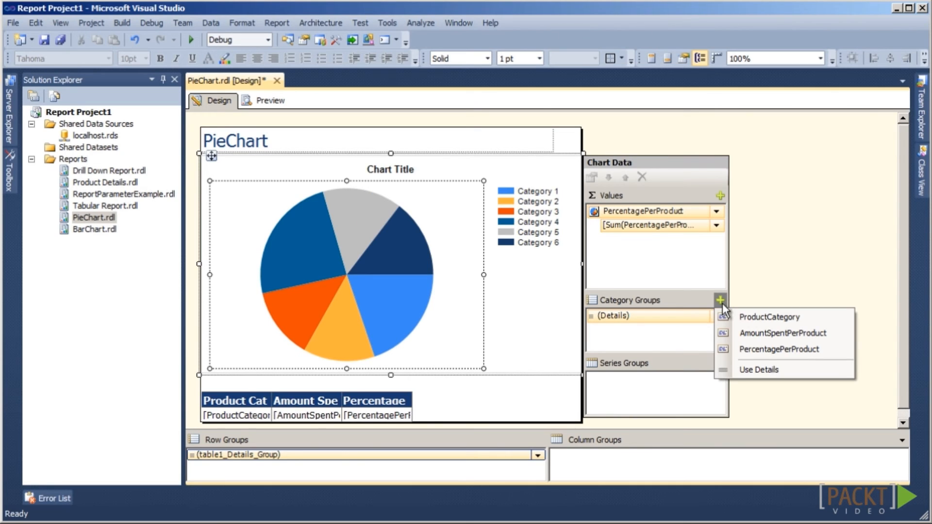
left_click(752, 319)
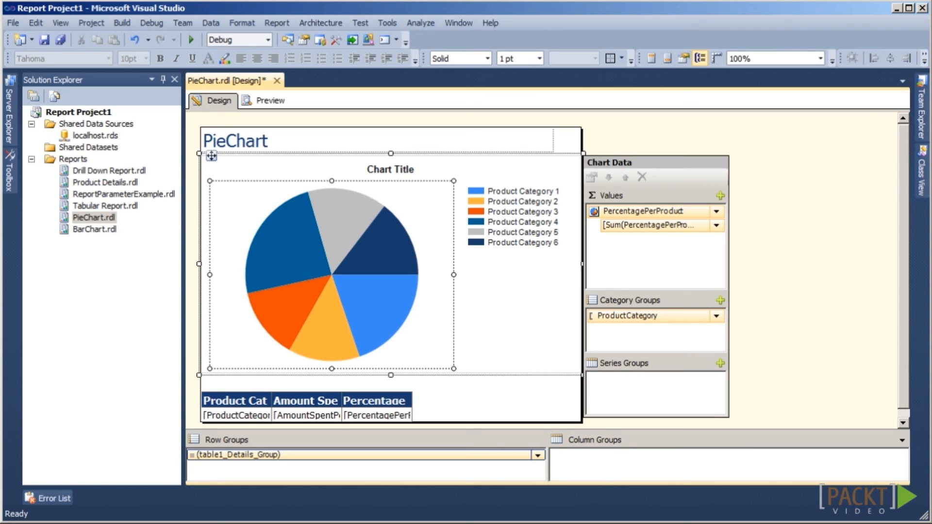
- Save the PieChart report and preview the pie chart together with its table
key("ctrl+s")
left_click(269, 100)
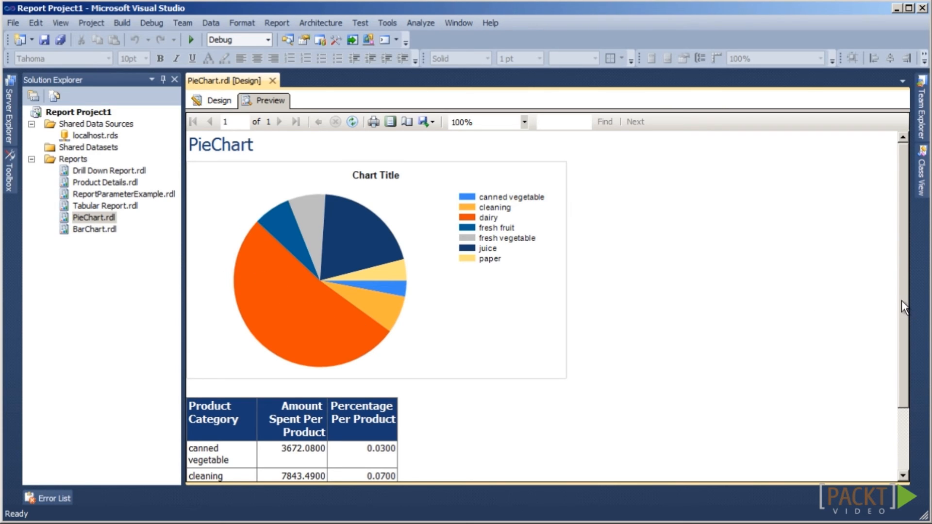
left_click_drag(902, 273, 904, 296)
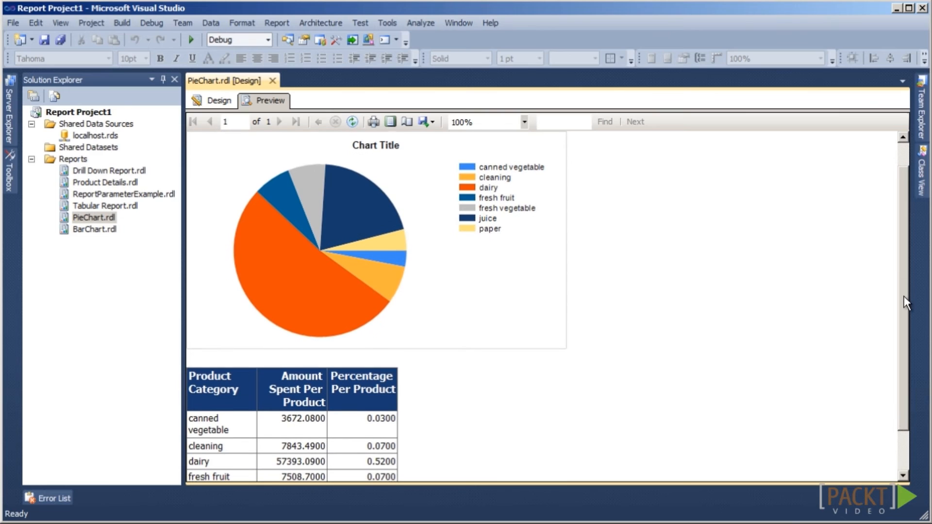
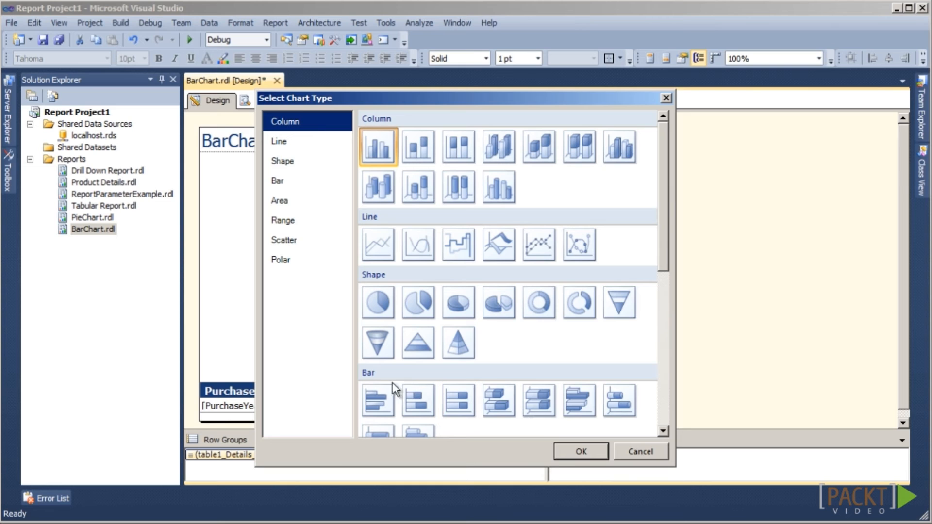
- Insert a basic bar chart in the BarChart report, placing and enlarging it between the title and the table
left_click_drag(666, 246, 676, 294)
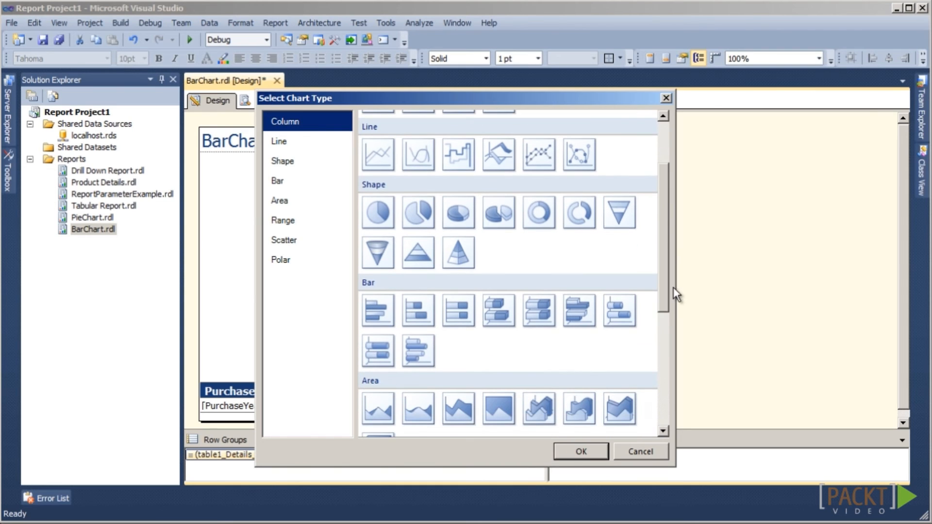
left_click(387, 311)
left_click(597, 451)
left_click_drag(305, 213, 219, 159)
left_click_drag(410, 300, 458, 345)
- Assign amountSpent as the bar chart's value and PurchaseYear as its category group, and preview the report
right_click(402, 267)
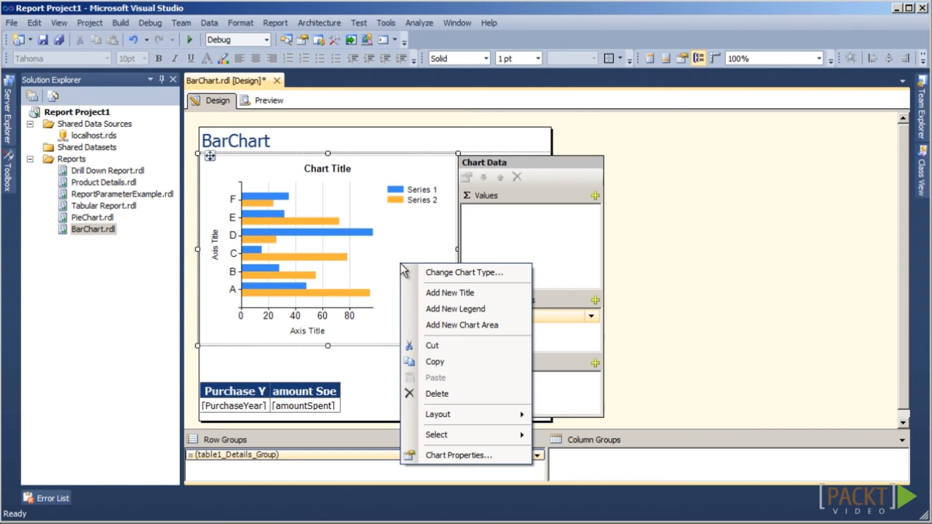
left_click(547, 162)
left_click(597, 199)
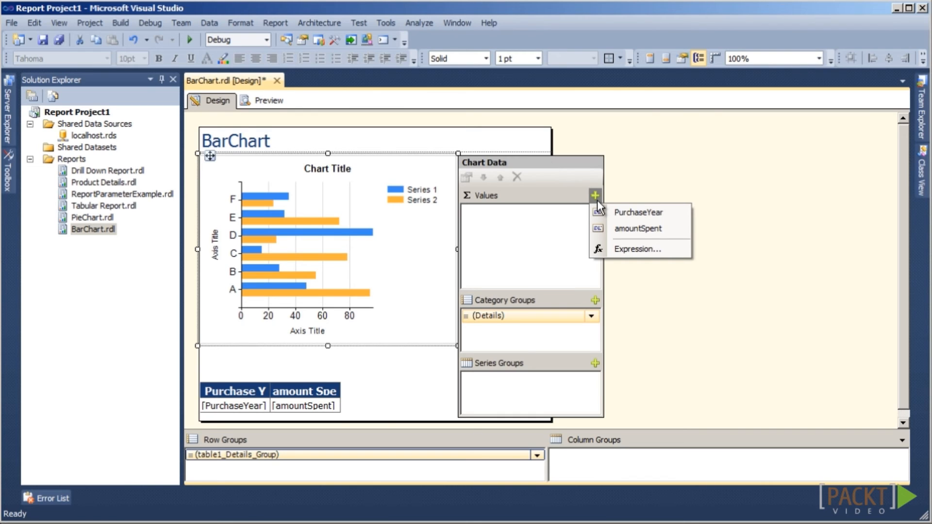
left_click(626, 229)
left_click(594, 301)
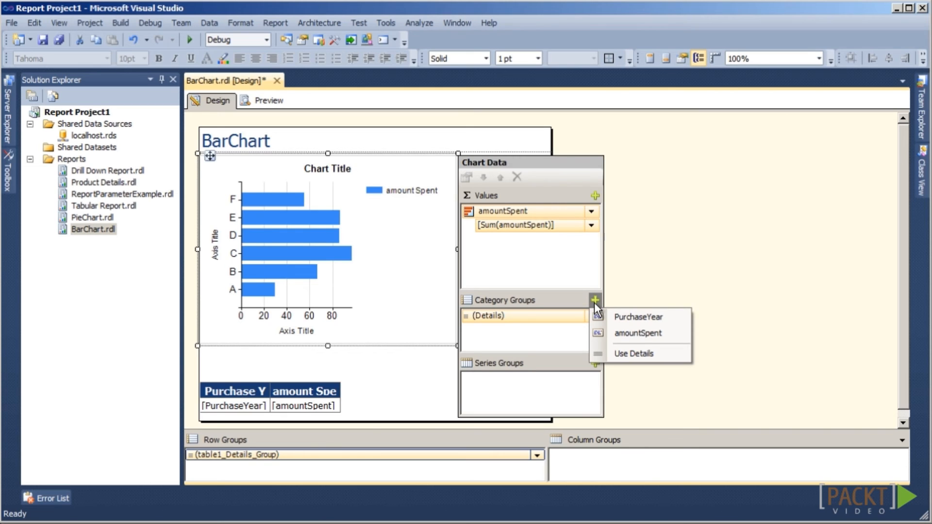
left_click(612, 318)
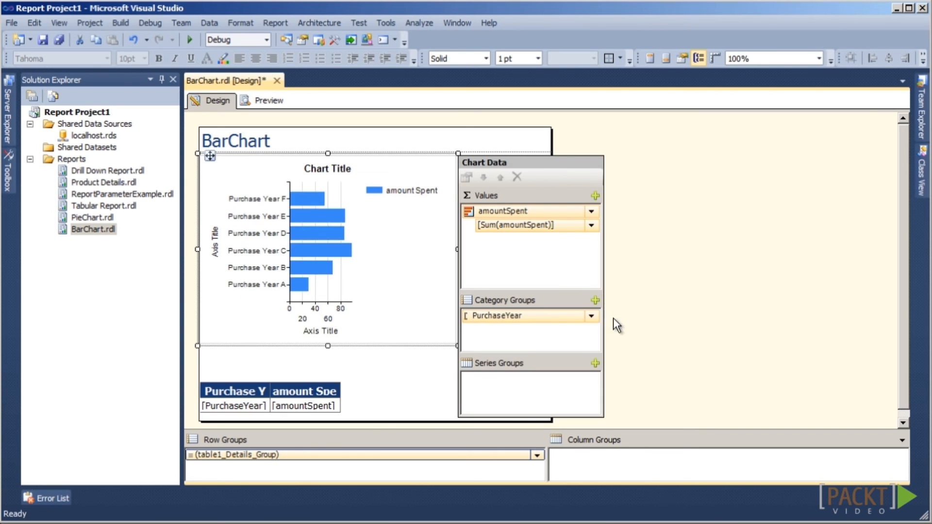
left_click(253, 103)
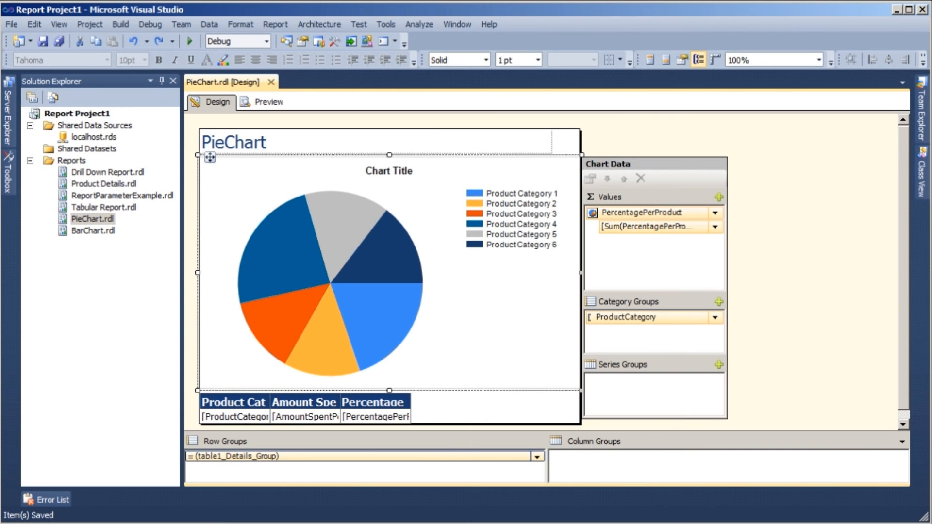
- Show data labels on the pie chart and format them as percentages with 0 decimal places
right_click(386, 325)
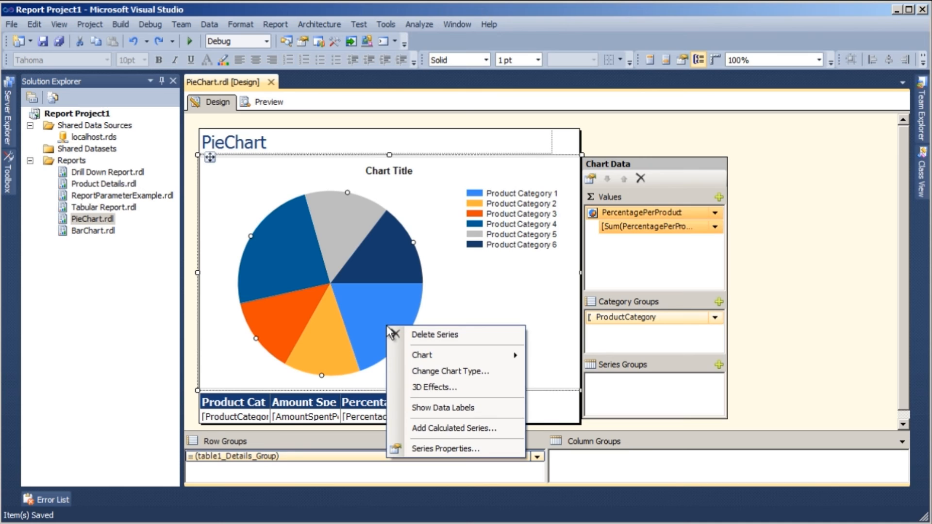
left_click(438, 410)
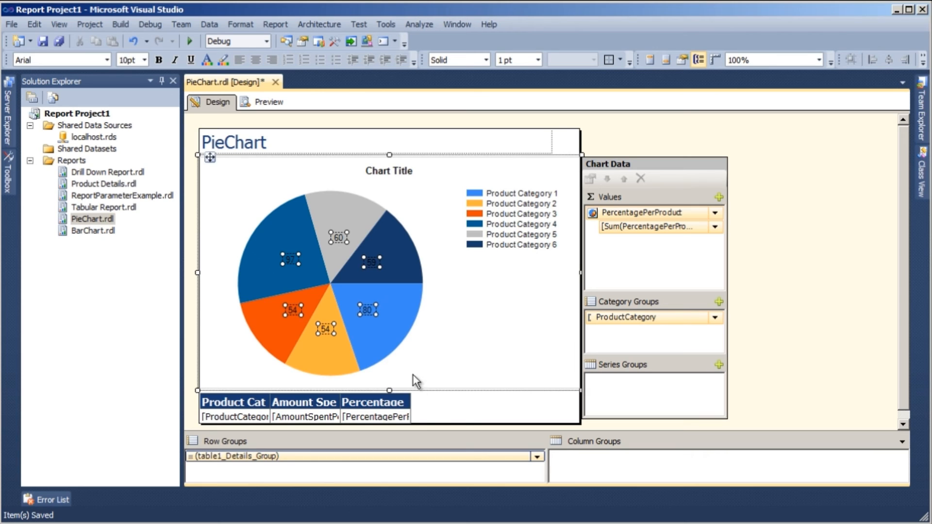
right_click(368, 316)
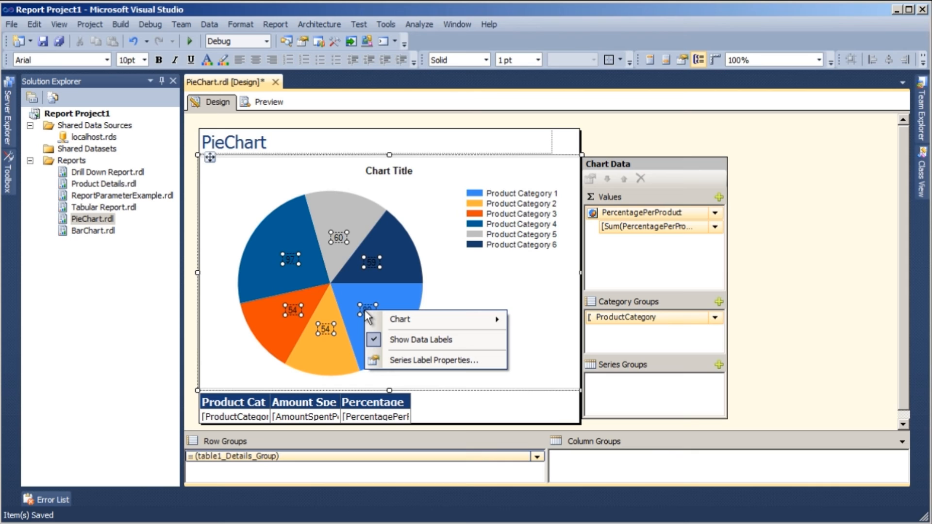
left_click(418, 363)
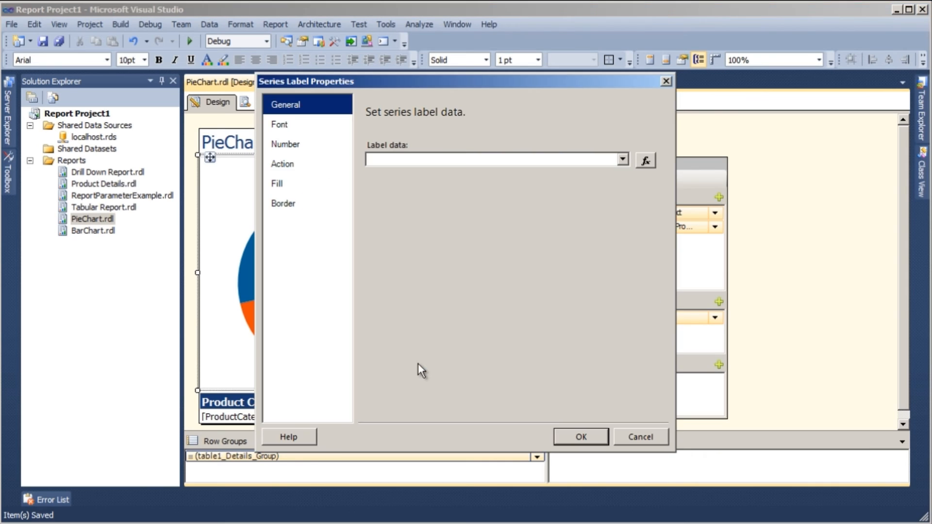
left_click(296, 143)
left_click(382, 184)
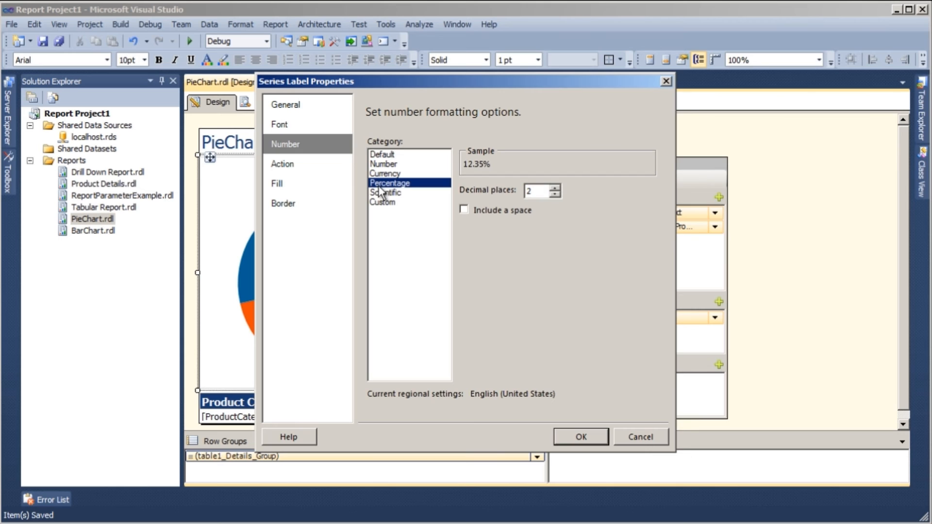
left_click(554, 196)
left_click(555, 196)
left_click(590, 433)
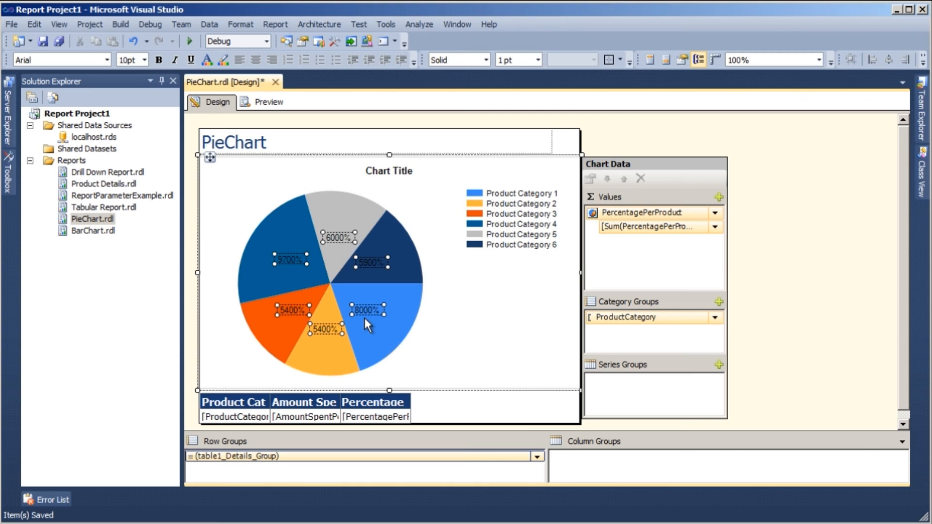
- Set the Position property of the pie chart's series labels to Outside
key("F4")
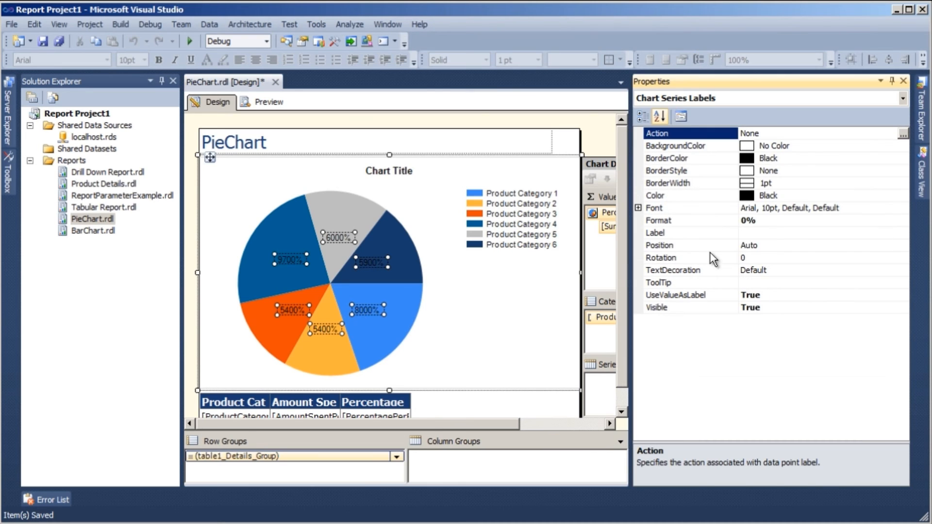
left_click(901, 247)
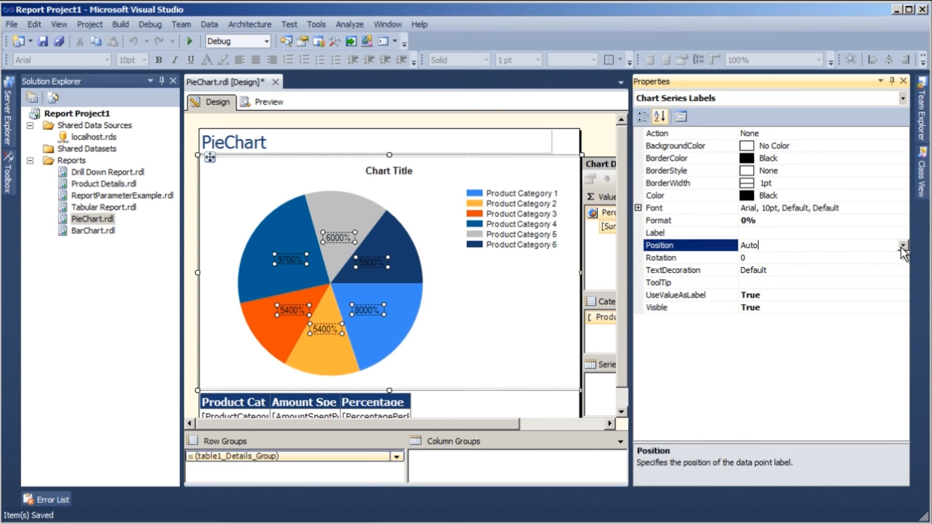
left_click(901, 247)
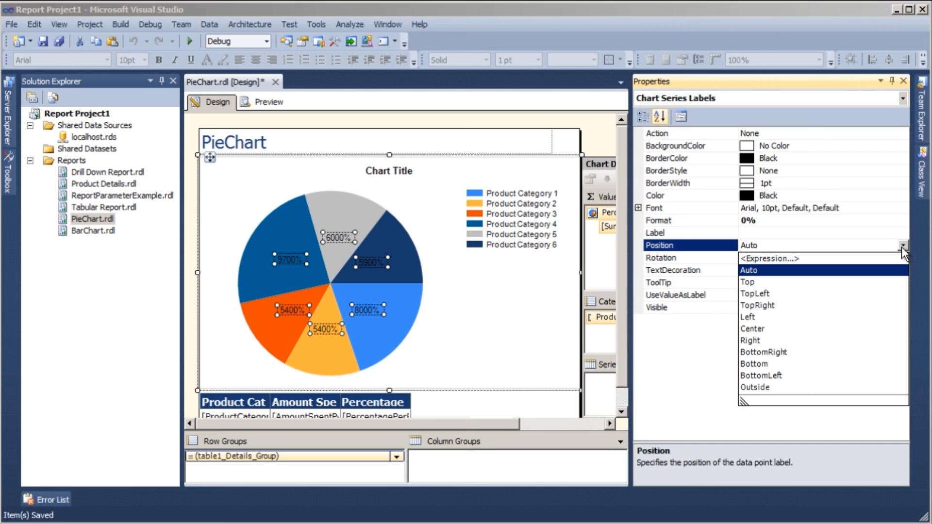
left_click(791, 387)
- In the pie series' custom attributes, set PieLabelStyle to Outside and PieLineColor to Black
left_click(372, 339)
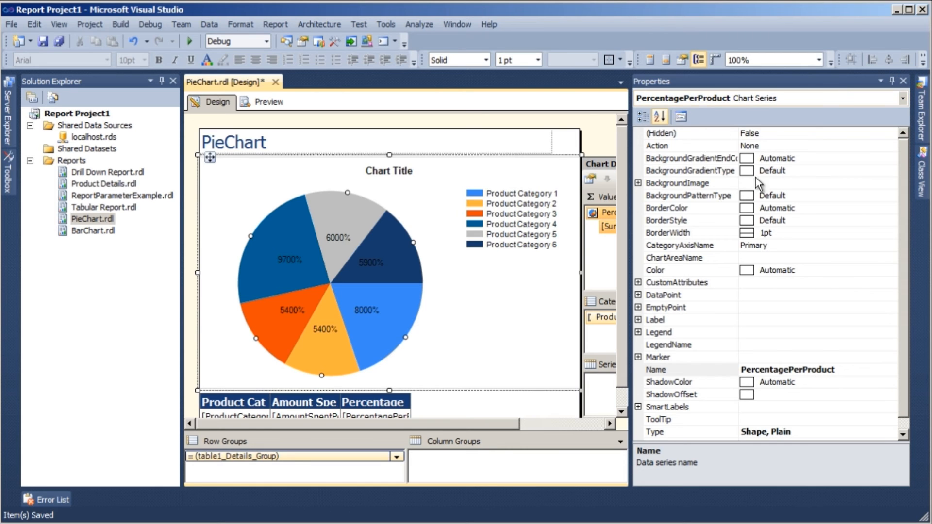
left_click(638, 283)
scroll(907, 298, "down", 4)
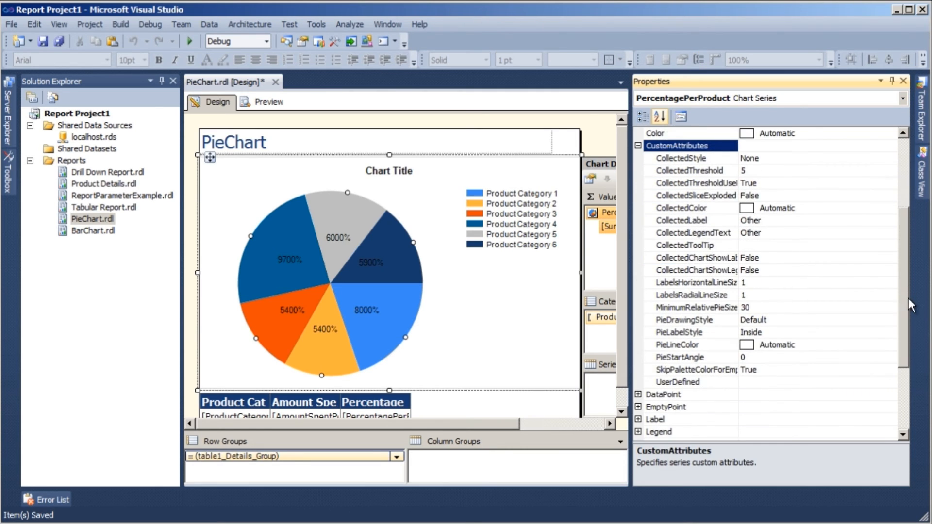
left_click(893, 334)
left_click(893, 334)
left_click(854, 363)
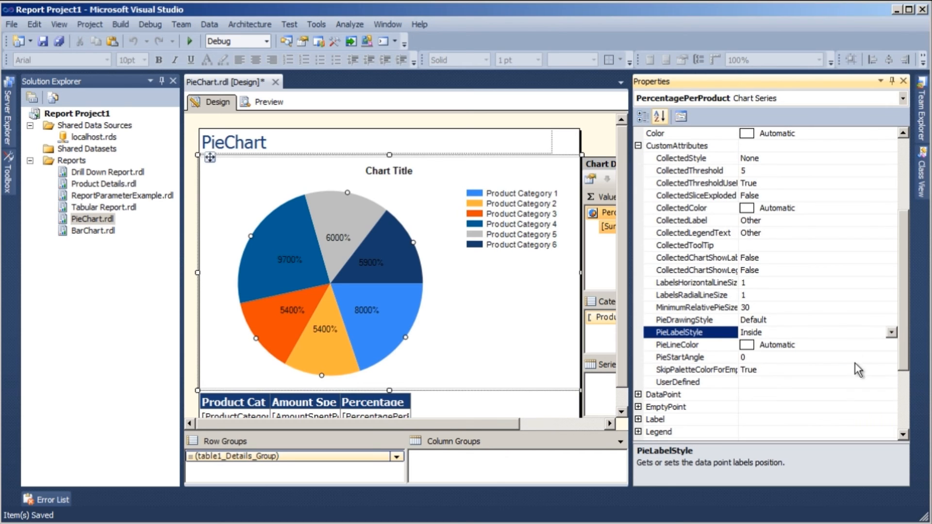
left_click(889, 349)
left_click(890, 345)
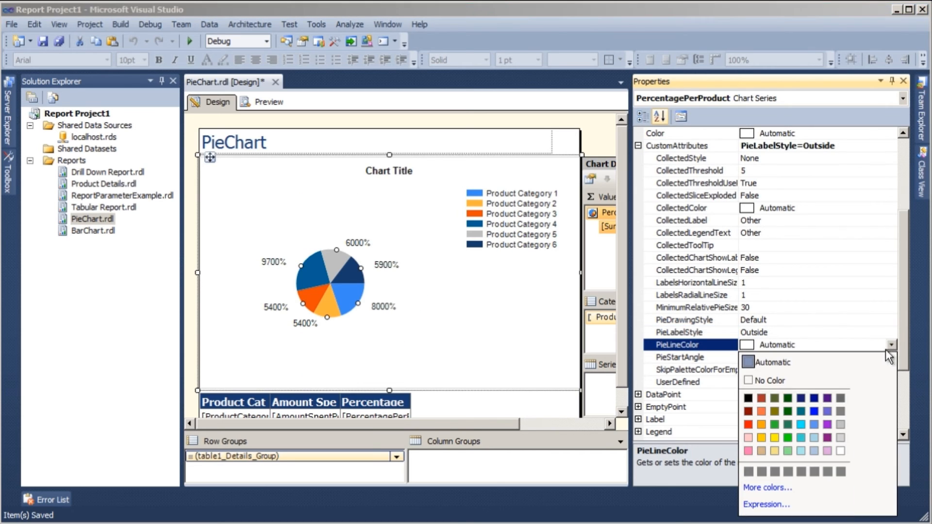
left_click(751, 398)
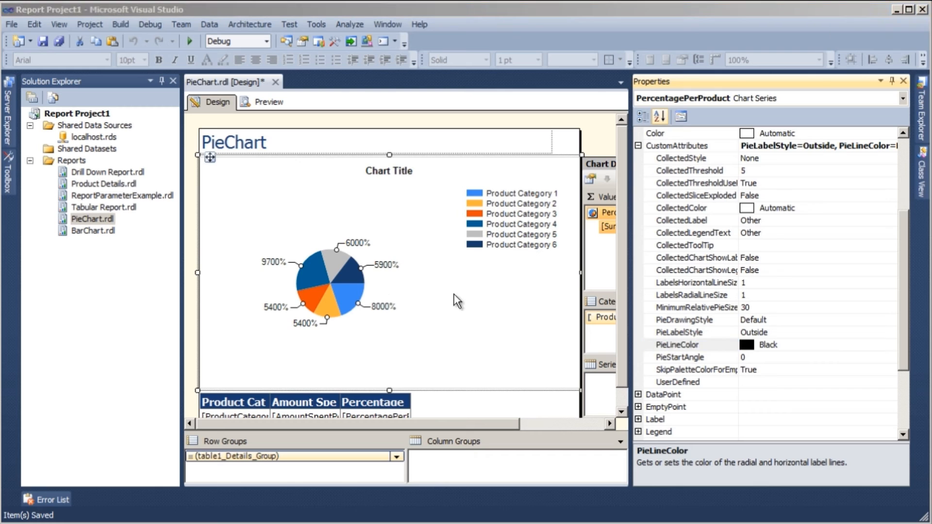
- Change the pie chart's title to "Percentage of Purchases by Product Category for 2013"
left_click(397, 174)
left_click(397, 174)
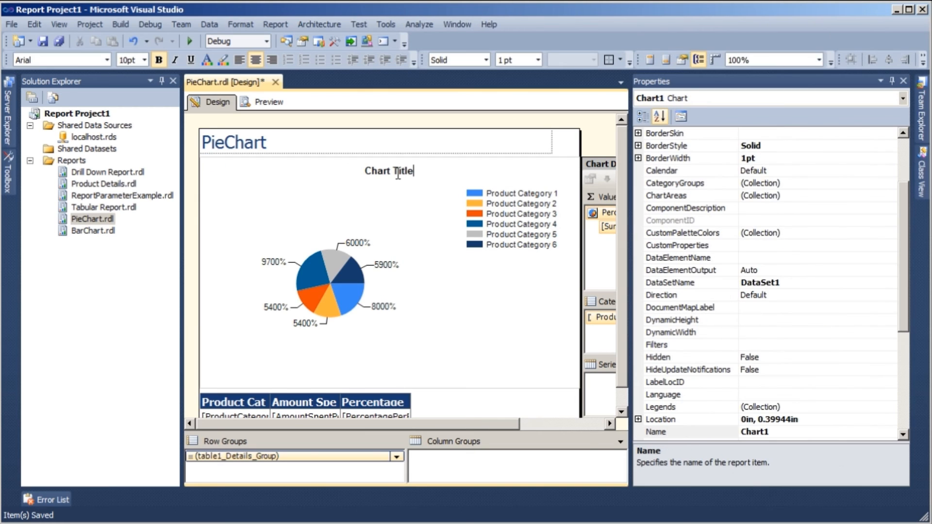
key("ctrl+a")
key("Delete")
type("Percentage of Purchases by Product Category for 2013")
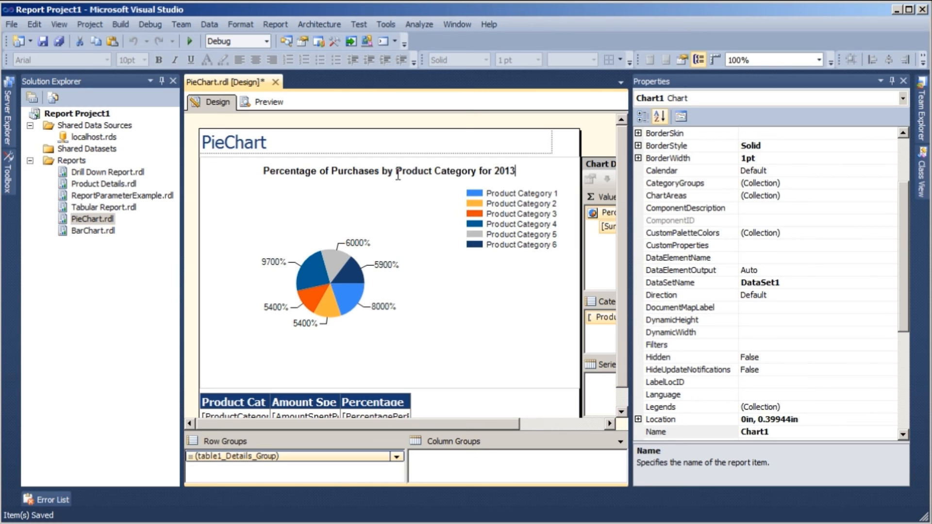
- Move the pie chart's legend to the bottom center of the chart
left_click(515, 222)
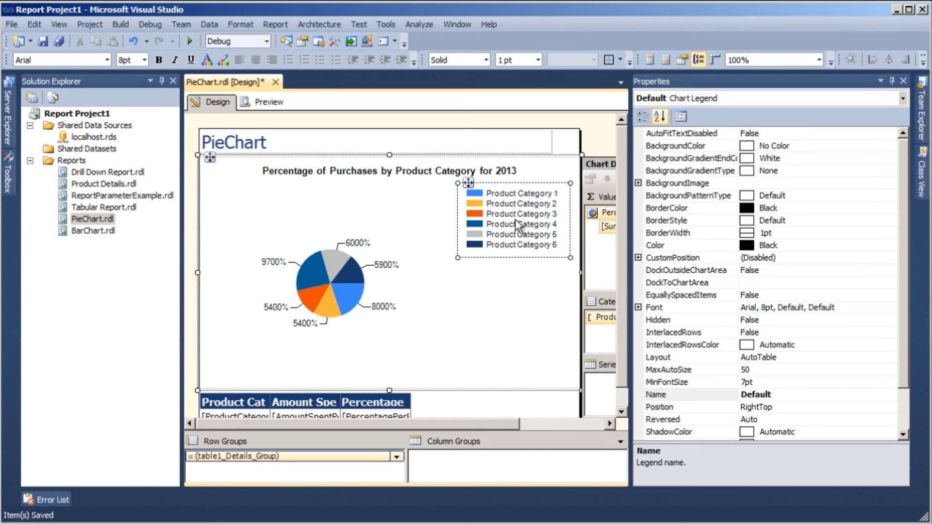
right_click(515, 222)
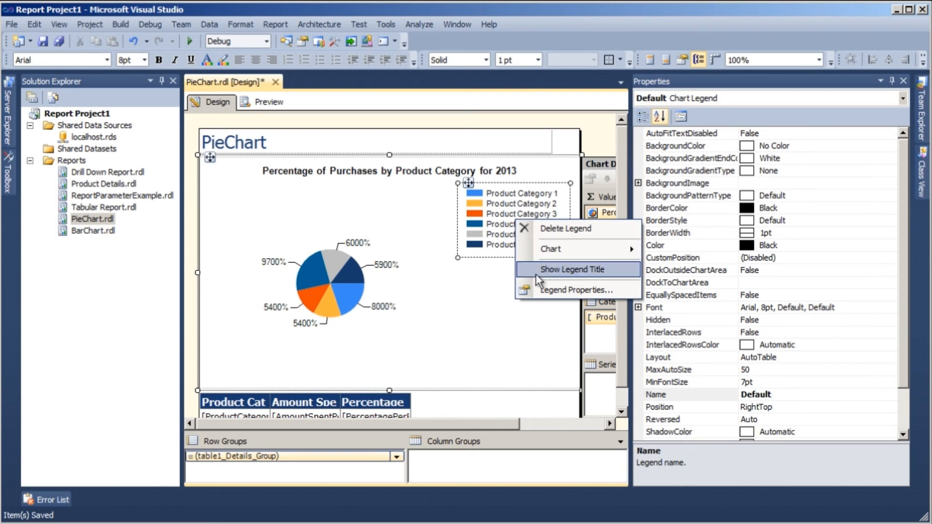
left_click(537, 290)
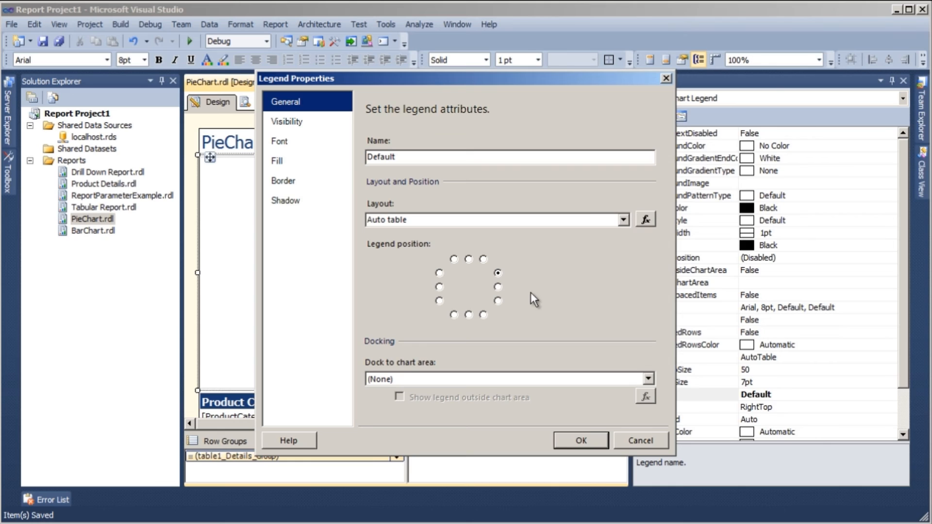
left_click(469, 315)
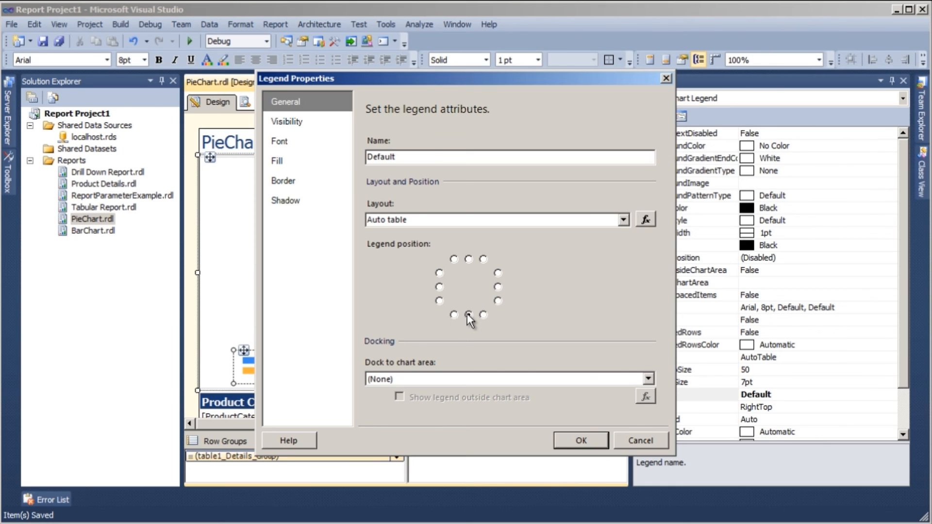
left_click(592, 444)
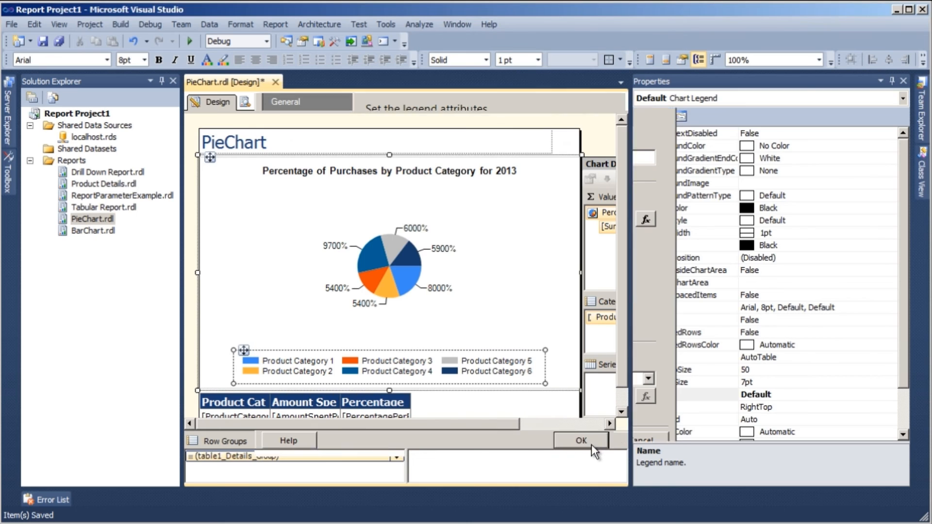
left_click(585, 313)
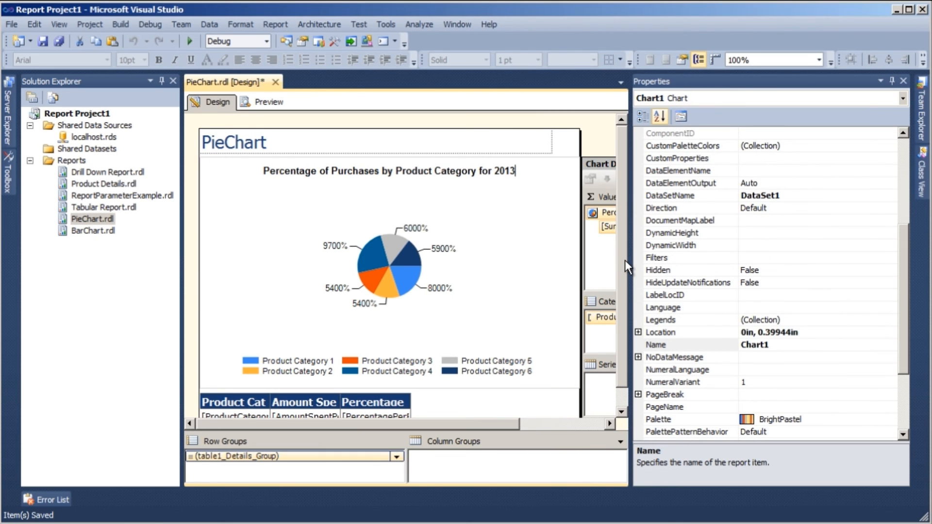
- Set the number format of the AmountSpentPerProduct cell in the table to '$'#,0.00
left_click_drag(624, 260, 621, 294)
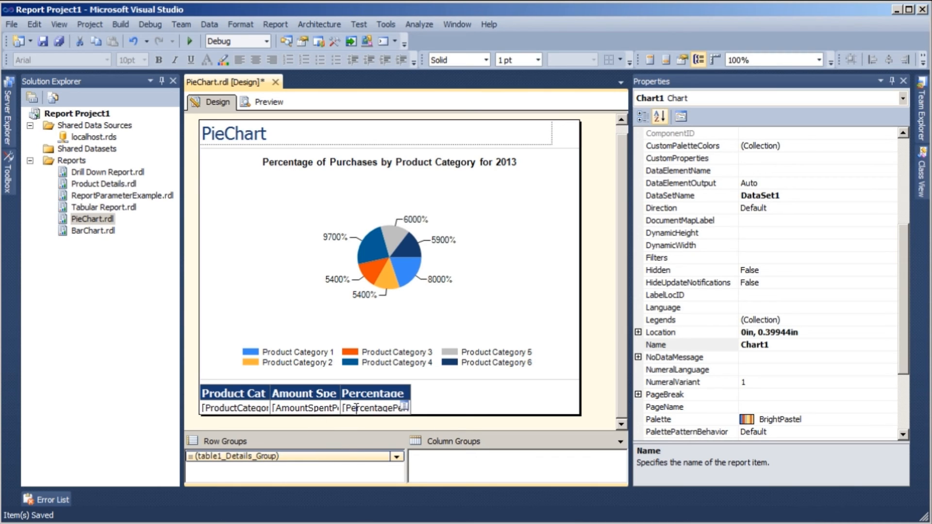
left_click(297, 411)
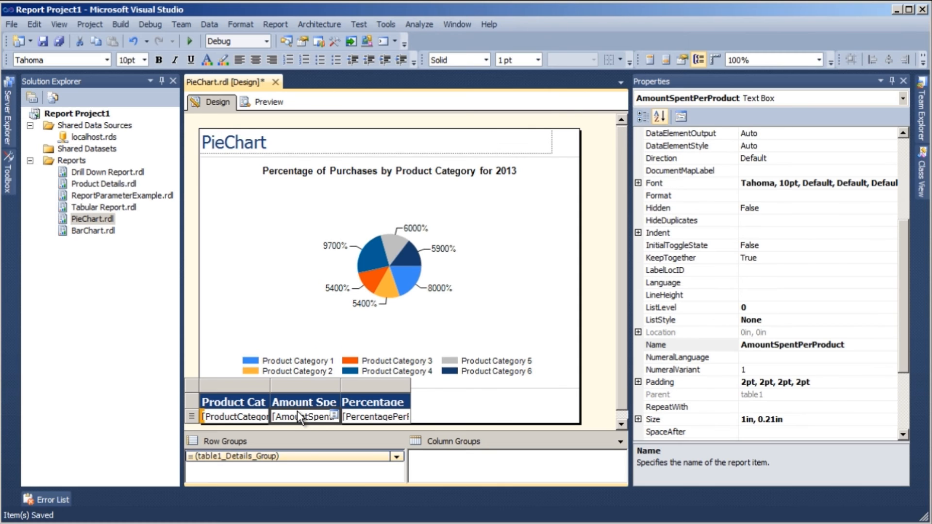
left_click(776, 195)
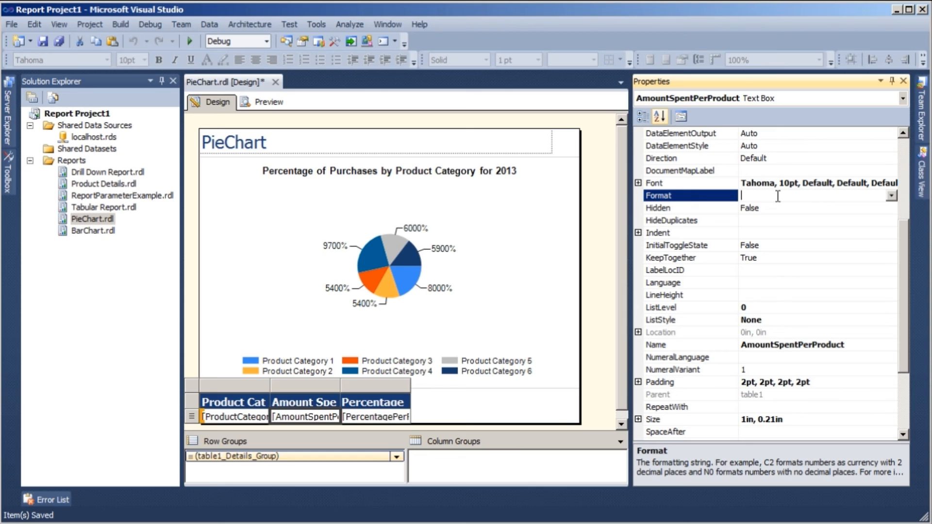
type("'$'#,0.00")
- Set the number format of the table's PercentagePerProduct cell to 0% and preview the PieChart report
left_click(368, 421)
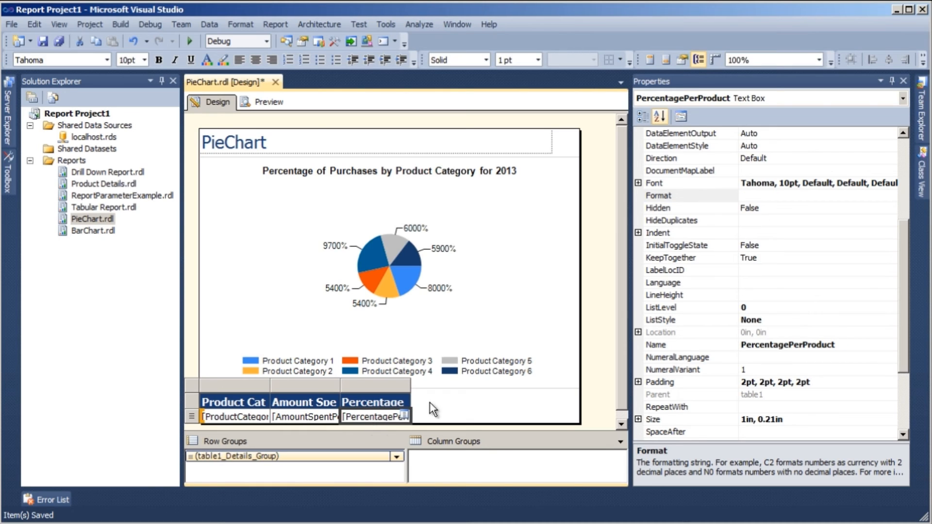
left_click(785, 199)
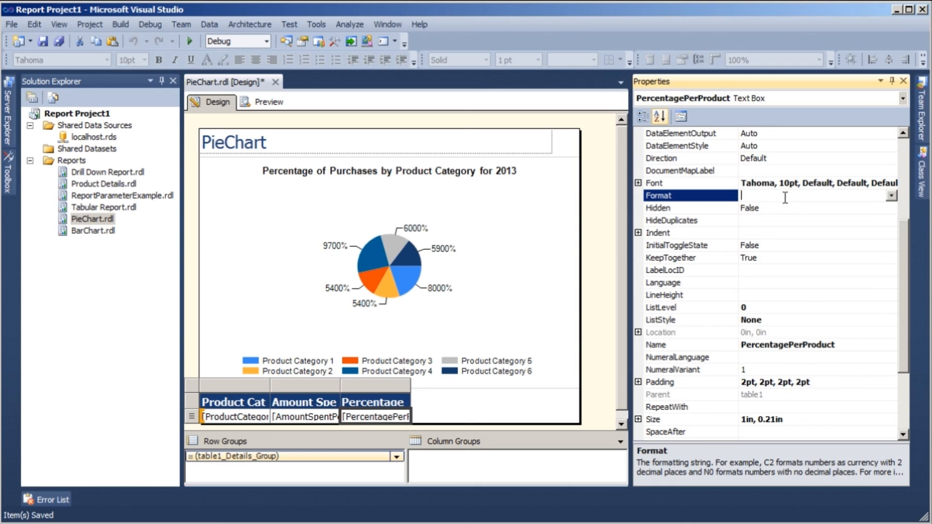
type("0%")
key("Return")
left_click(257, 98)
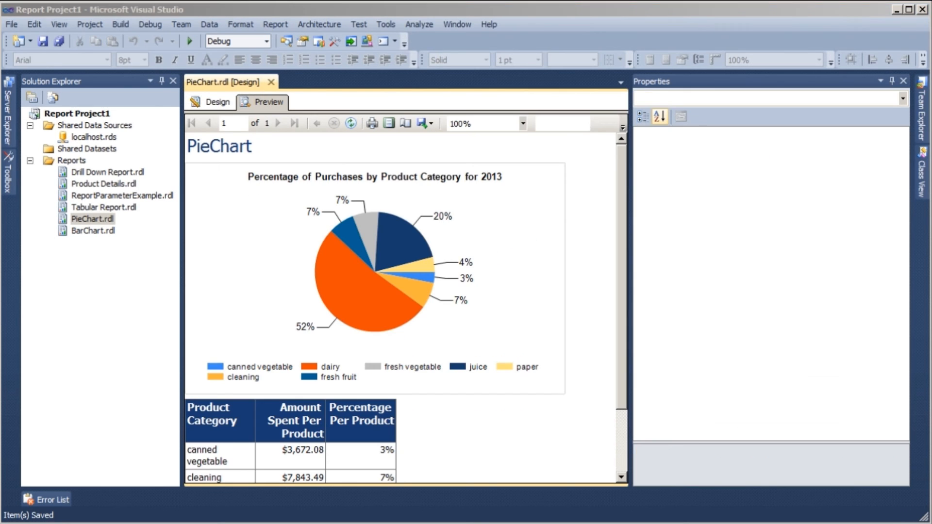
- Open the BarChart report and set the horizontal axis title's caption to "Amount Spent in Millions of US Dollars"
double_click(82, 231)
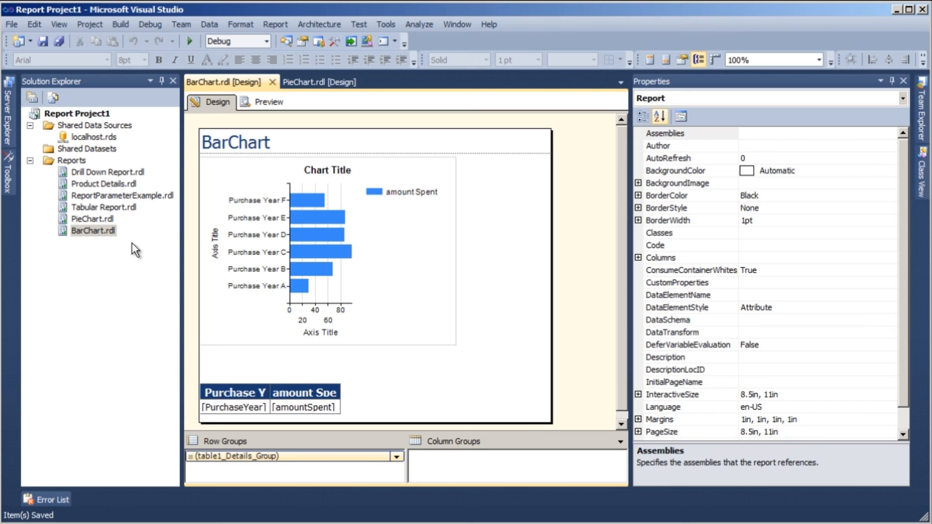
left_click(305, 334)
left_click(322, 334)
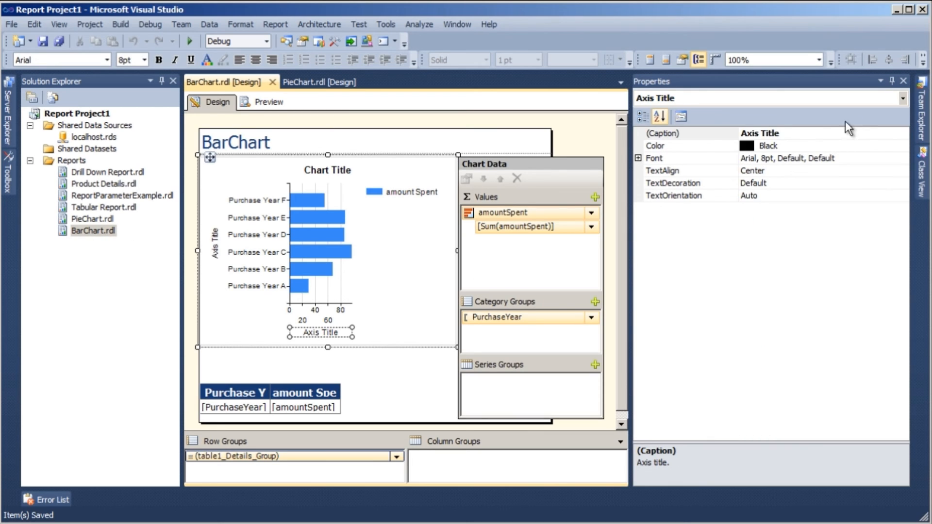
left_click(817, 134)
left_click(818, 134)
type("Amount Spent in Millions of US Dollars")
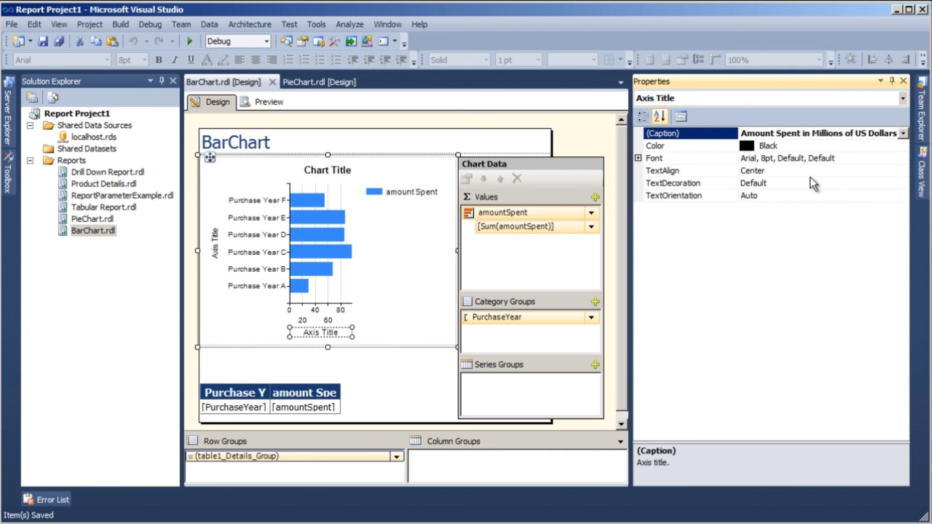
- Set the caption of the bar chart's vertical axis title to "Calendar Year"
left_click(216, 253)
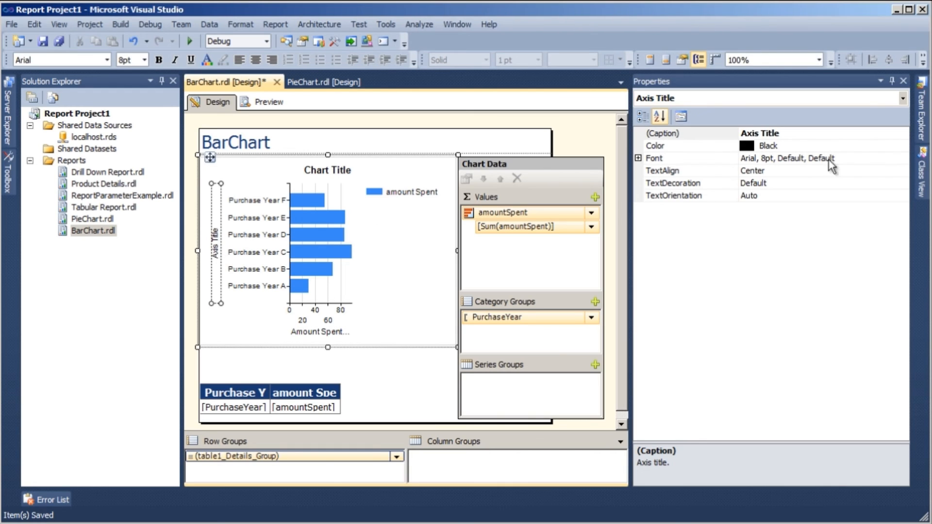
left_click(792, 133)
key("BackSpace")
key("BackSpace")
key("BackSpace")
key("BackSpace")
key("BackSpace")
key("BackSpace")
key("BackSpace")
key("BackSpace")
key("BackSpace")
key("BackSpace")
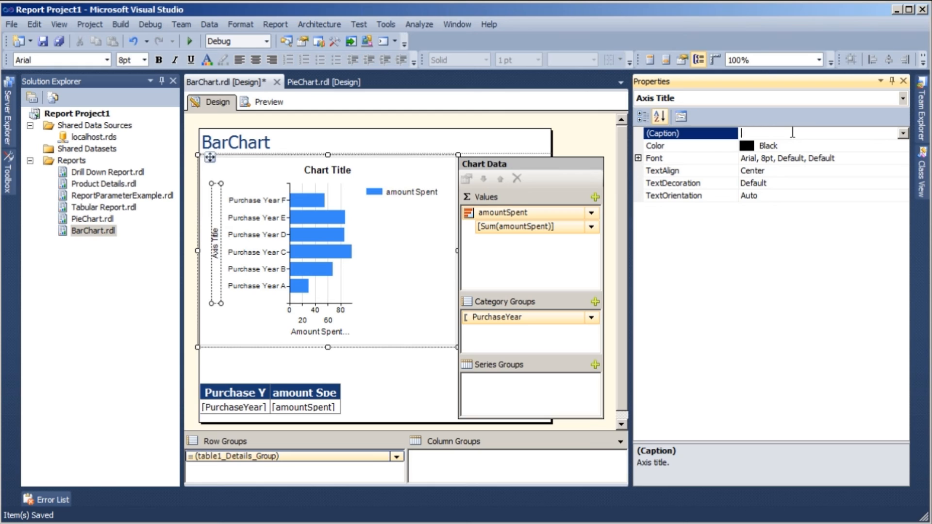
type("Calendar Year")
key("Return")
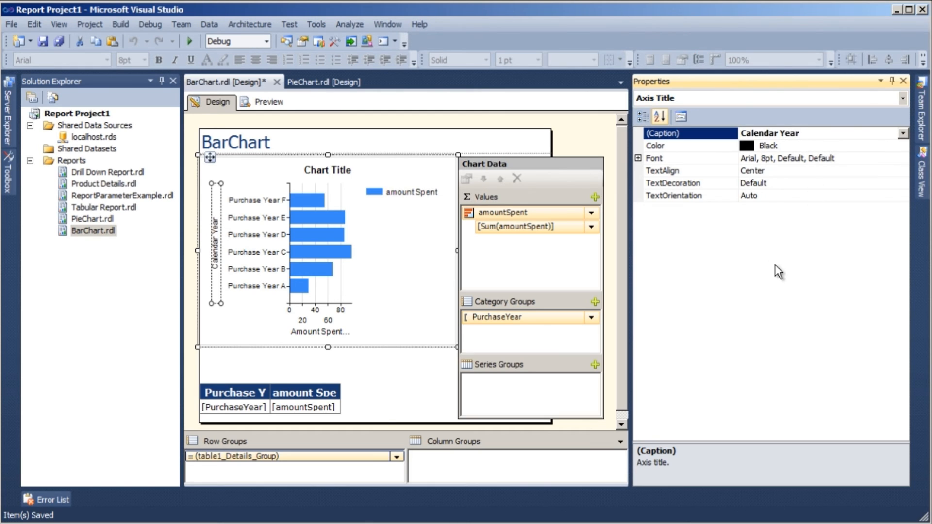
- Format the bar chart's horizontal axis labels as Number with 1 decimal place and values shown in Millions
left_click(325, 328)
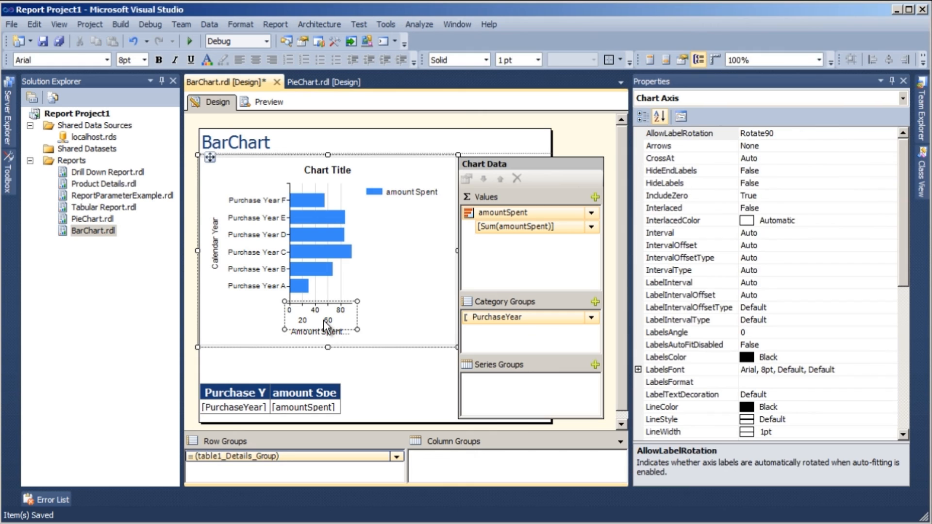
right_click(324, 326)
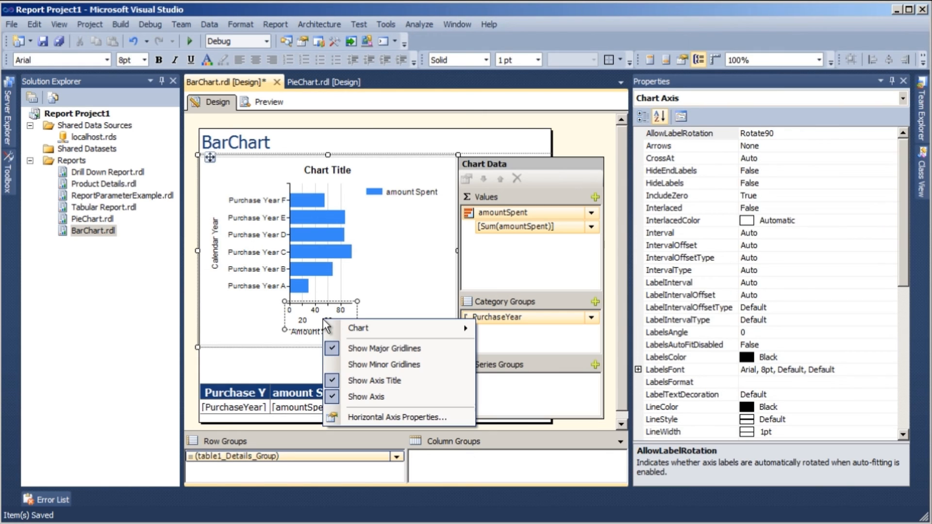
left_click(383, 421)
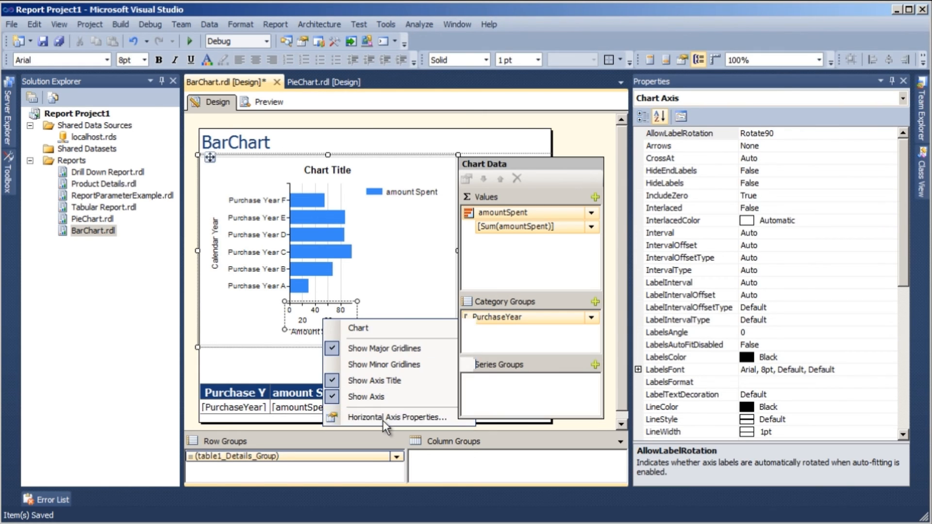
left_click(287, 168)
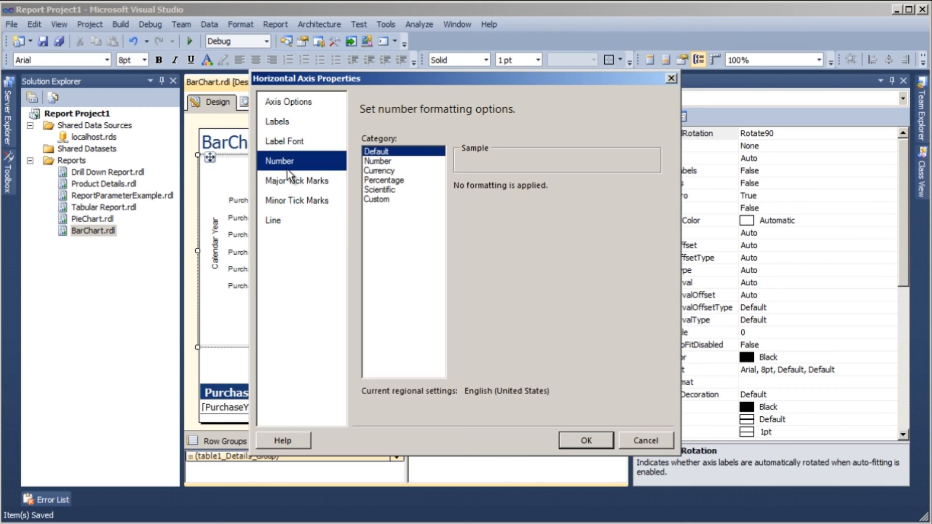
left_click(376, 162)
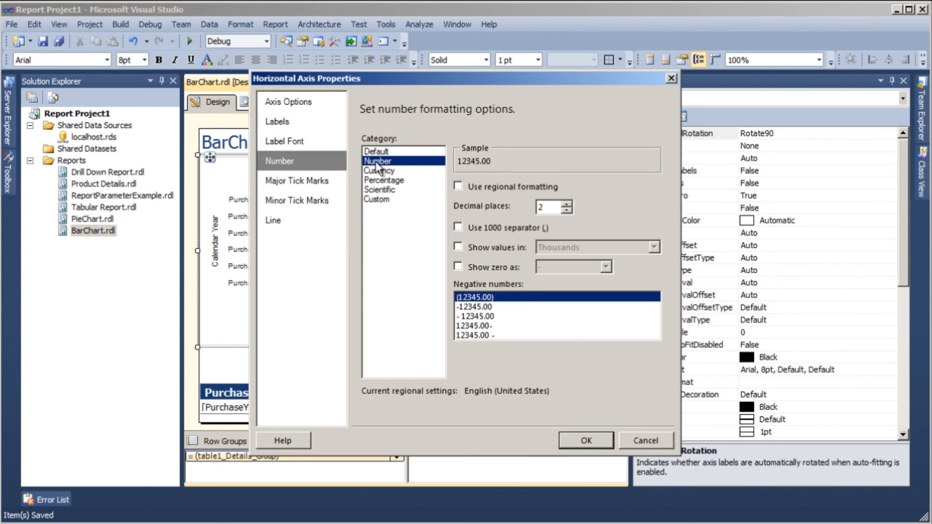
left_click(564, 210)
left_click(457, 245)
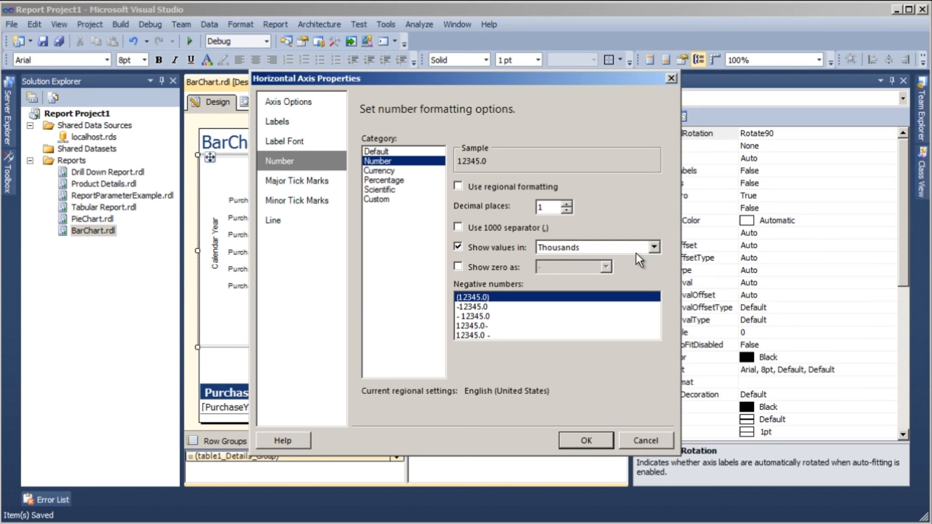
left_click(653, 246)
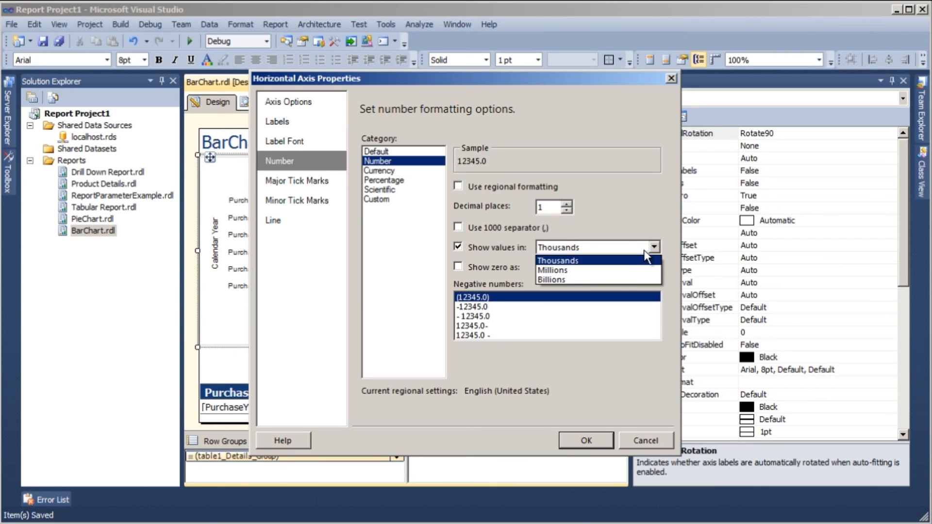
left_click(626, 272)
left_click(586, 440)
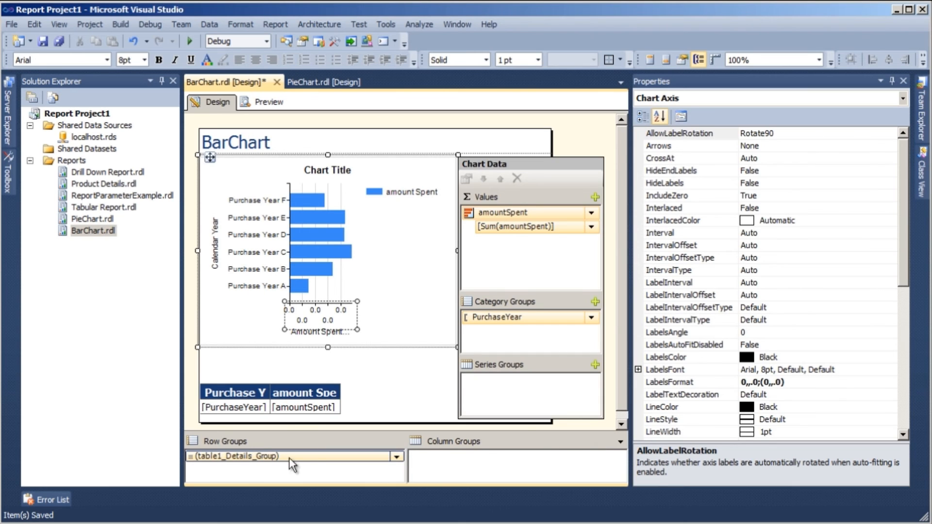
- Set the number format of the amountSpent cell in the table to '$'#,0.00
left_click(298, 412)
left_click(763, 283)
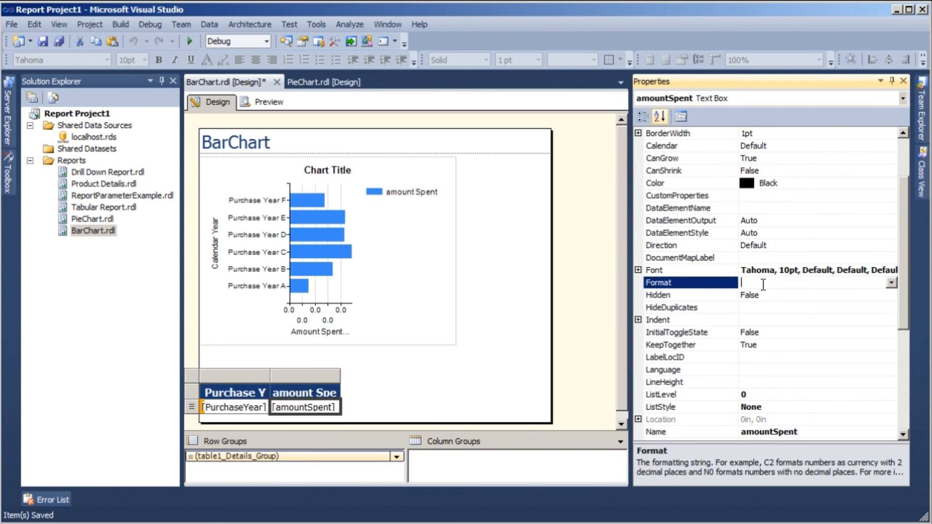
type("'$'#,0.00")
scroll(763, 285, "down", 2)
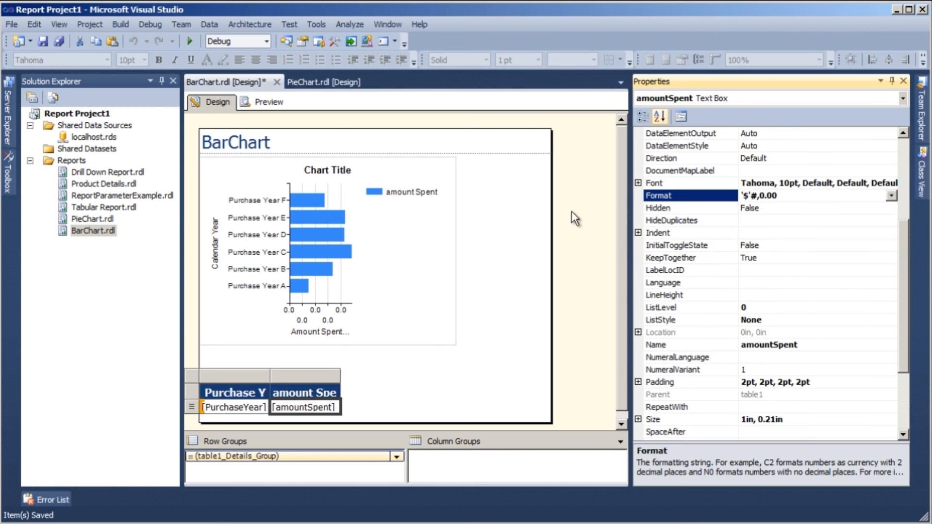
- Change the bar chart's title to "Amount Spent per Calendar Year"
left_click(306, 170)
left_click(306, 169)
left_click(306, 170)
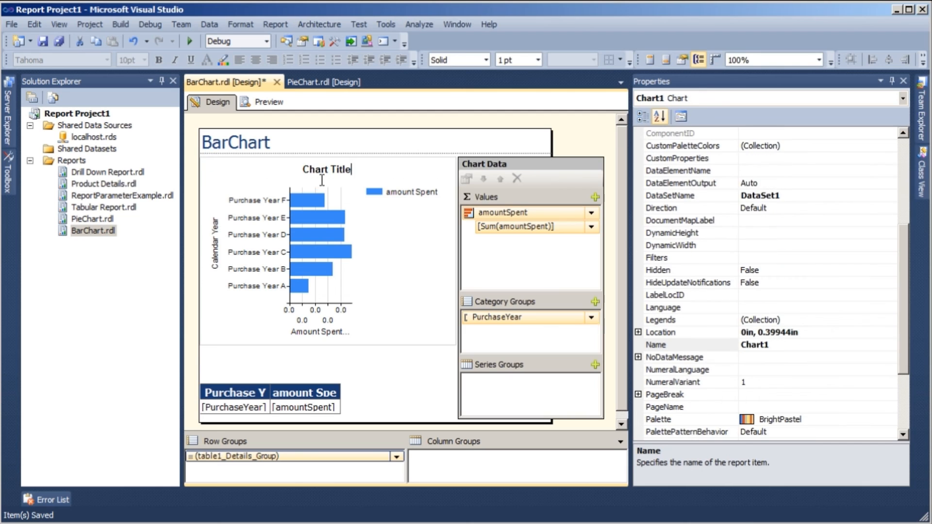
key("Home")
key("shift+End")
type("Amount Spent per Calendar Year")
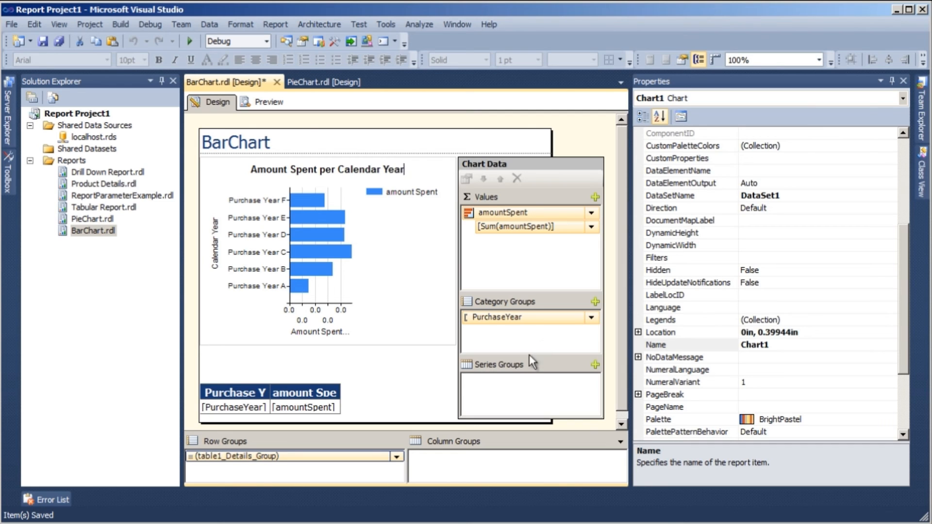
- Enlarge the bar chart to nearly the full report width and down to the table's upper edge, and preview the report
left_click(428, 344)
left_click_drag(458, 347, 545, 383)
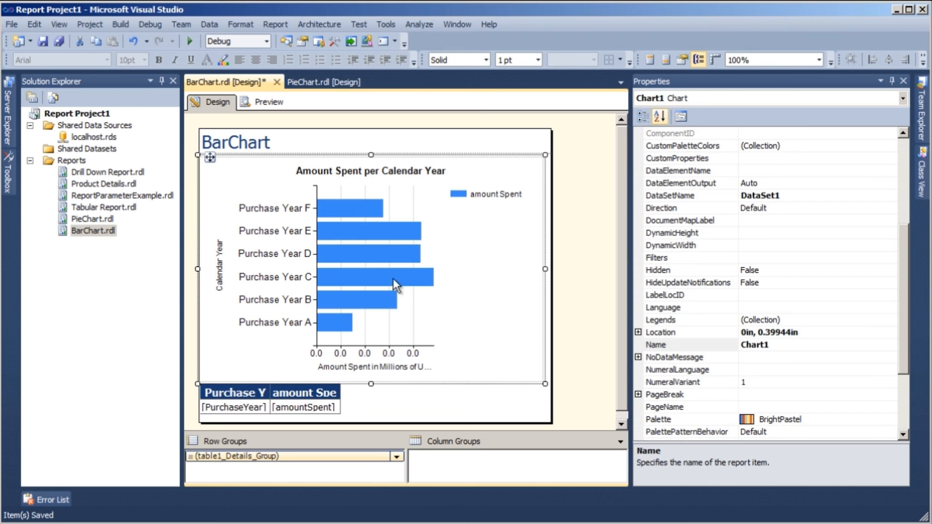
left_click(279, 101)
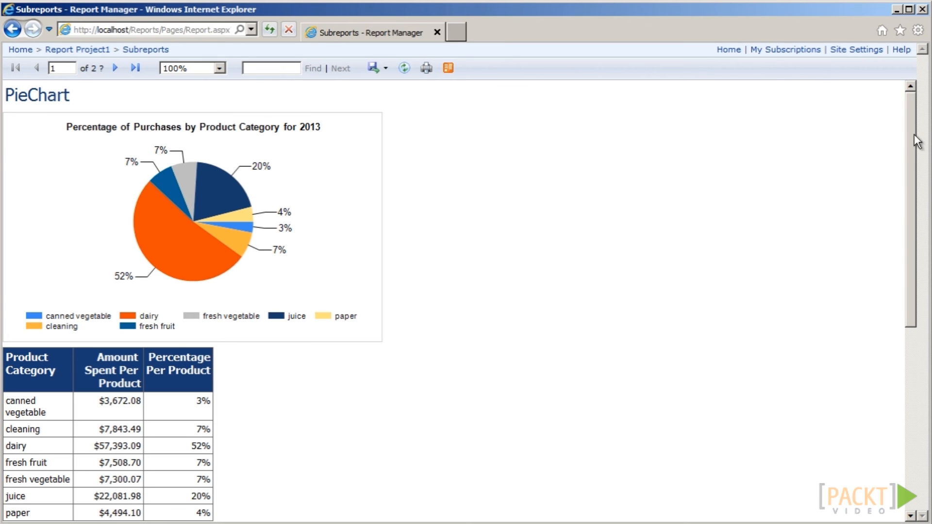
- Look through the Subreports report in Report Manager, from the pie chart down past its table
left_click_drag(910, 133, 914, 339)
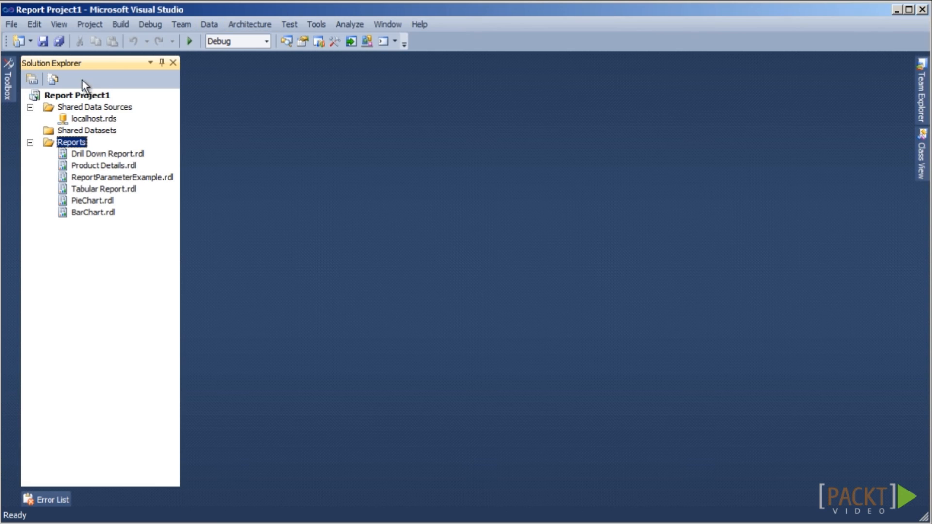
- Add a new empty report named Subreports.rdl to the project's Reports folder
right_click(80, 143)
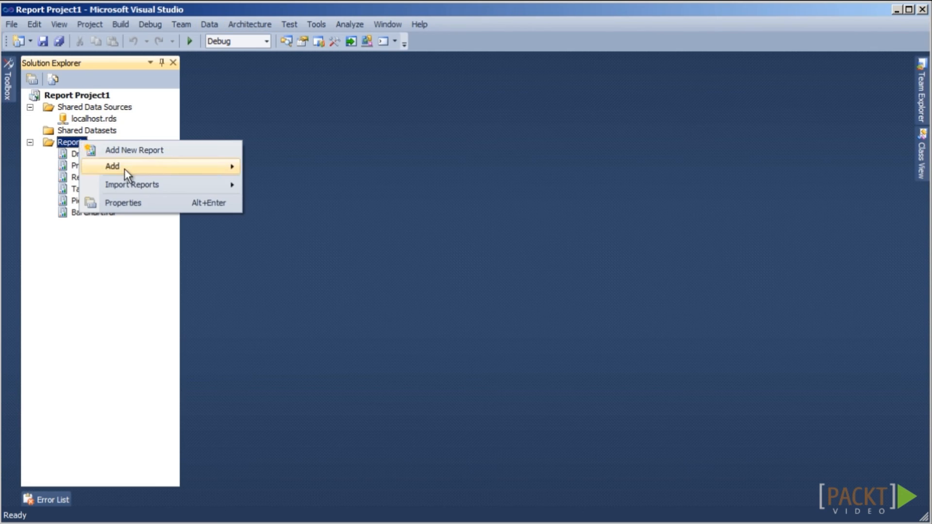
mouse_move(124, 170)
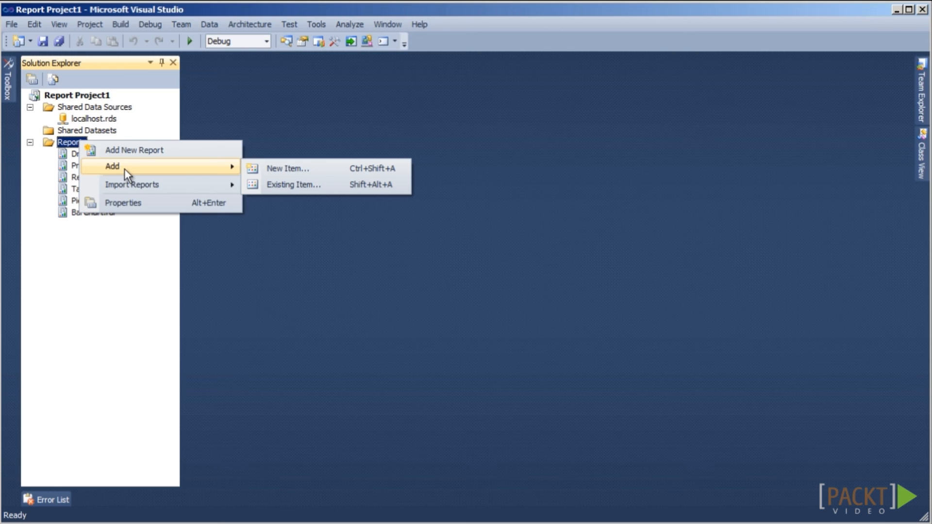
left_click(294, 170)
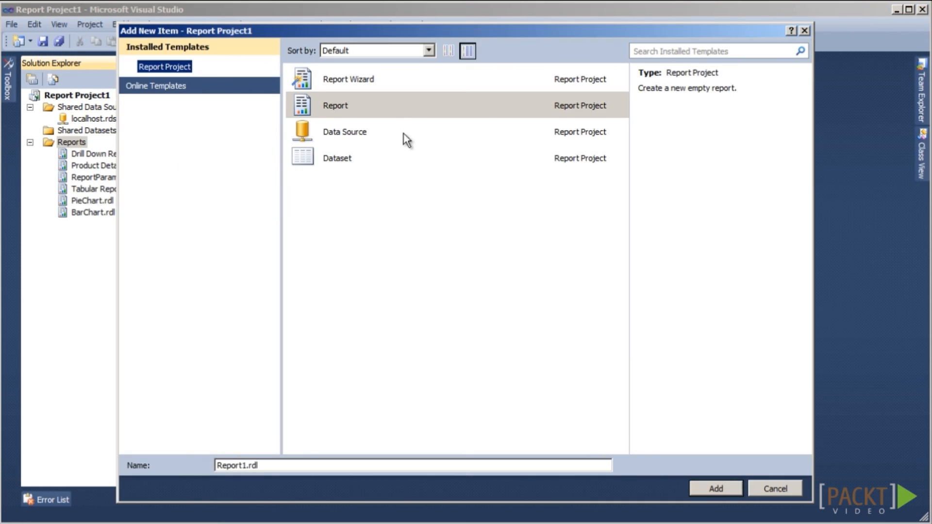
left_click(402, 112)
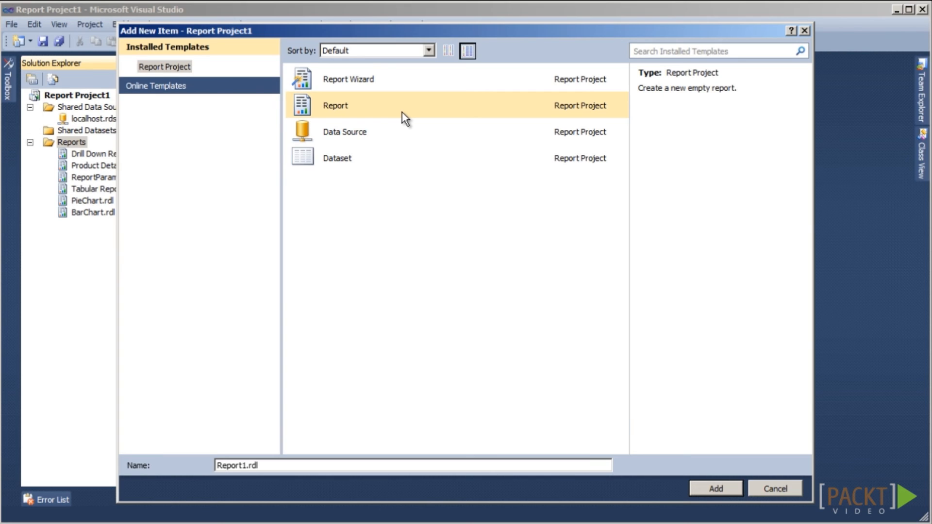
left_click_drag(273, 465, 196, 461)
key("BackSpace")
type("Subreports.rdl")
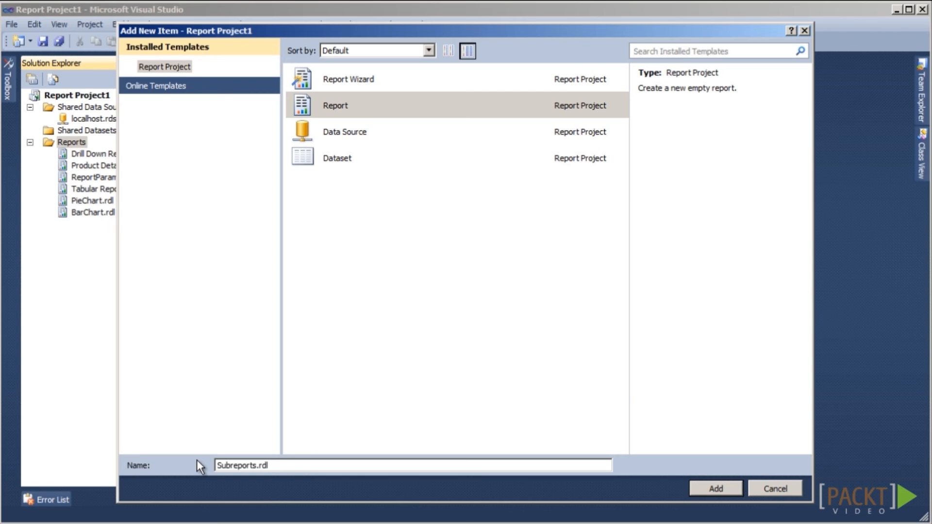
left_click(712, 482)
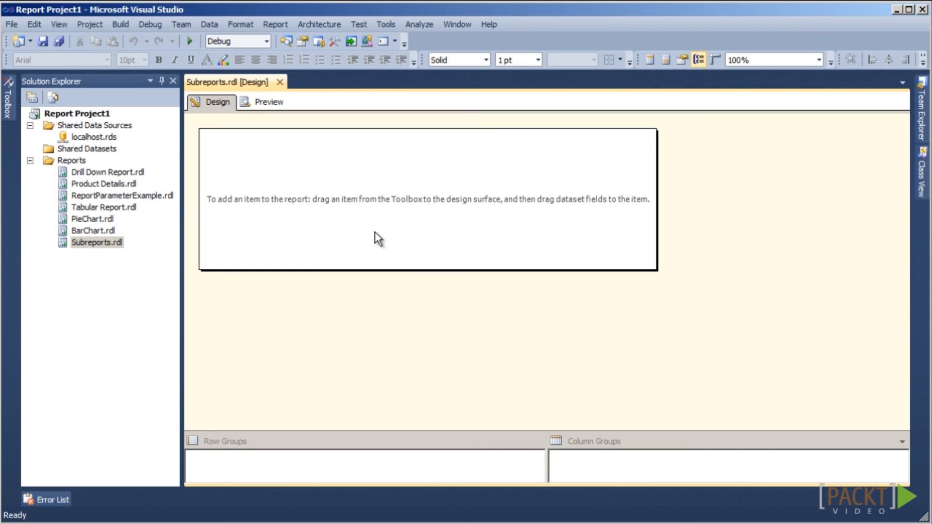
- Place a Subreport item on the blank design surface of the Subreports report
key("ctrl+alt+x")
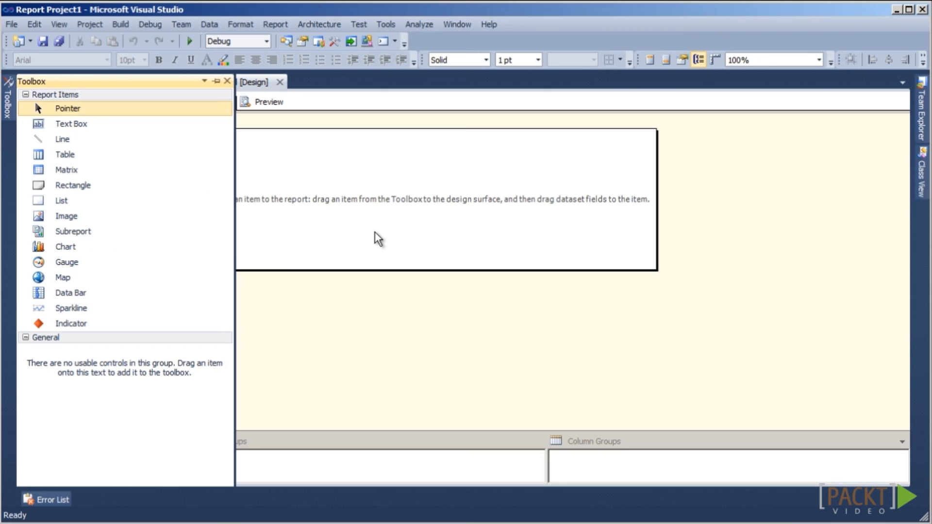
left_click_drag(194, 231, 325, 168)
right_click(601, 225)
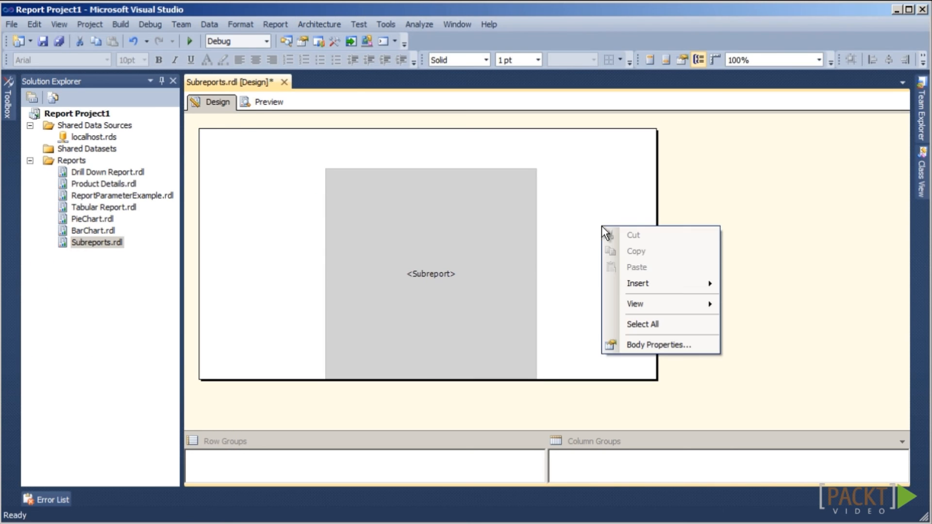
mouse_move(640, 283)
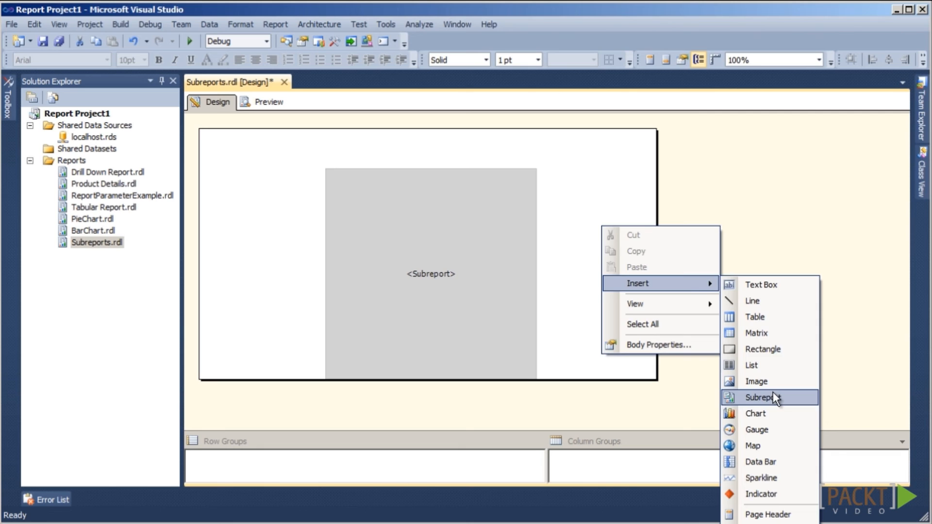
left_click(759, 203)
- Move the subreport to the report body's upper-left corner, reduce its height and stretch it across the body's full width
left_click(473, 273)
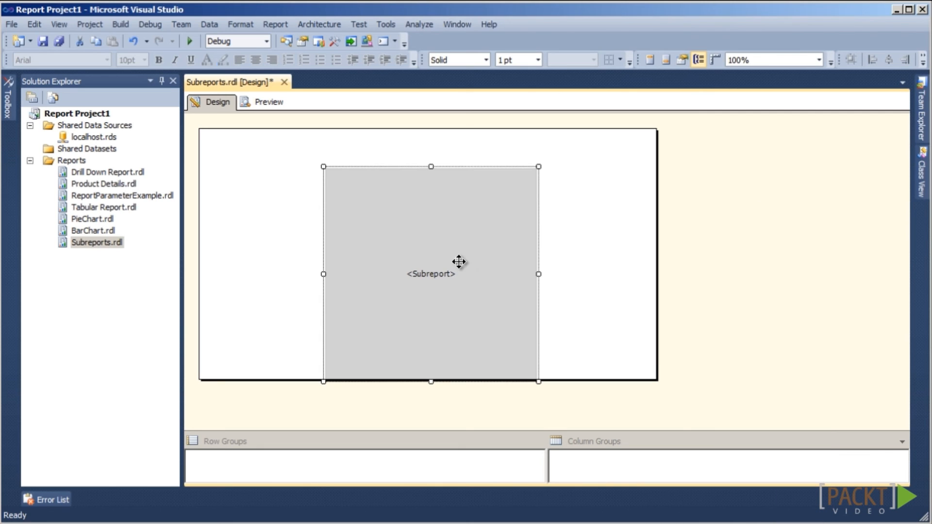
left_click_drag(460, 271, 339, 233)
left_click_drag(305, 342, 302, 226)
left_click_drag(412, 165, 655, 157)
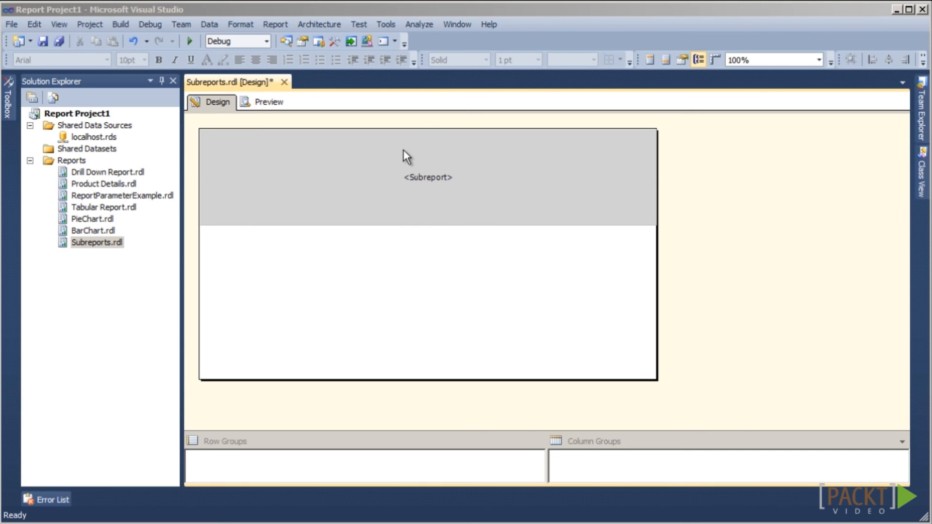
- Set the subreport item's properties to use the PieChart report as its subreport
right_click(395, 175)
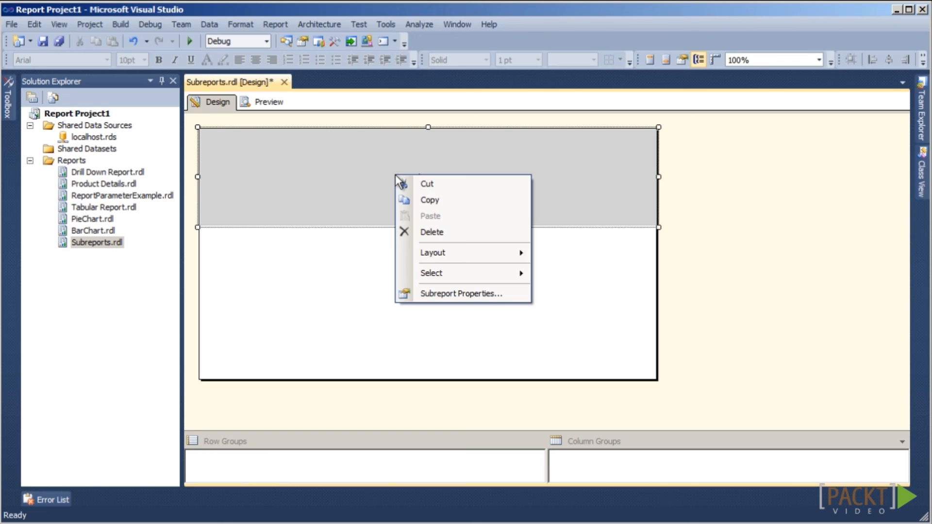
left_click(514, 304)
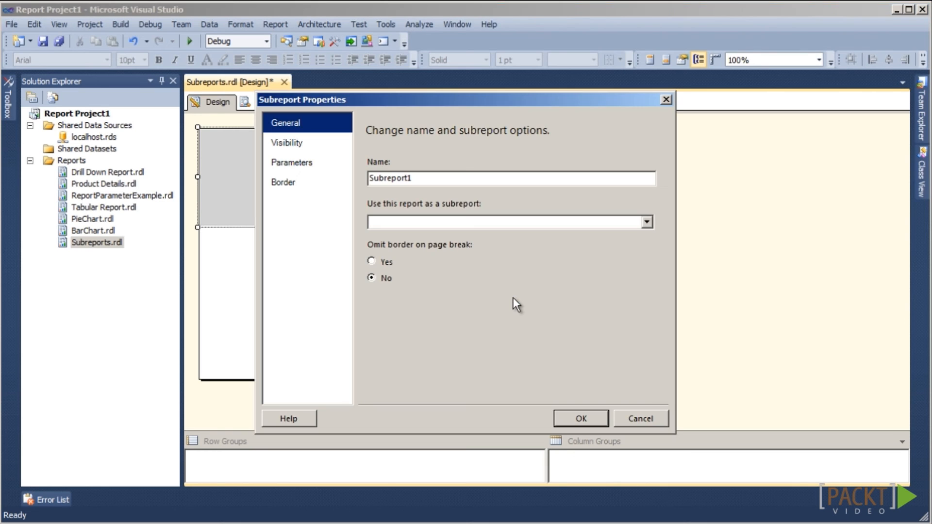
left_click(646, 222)
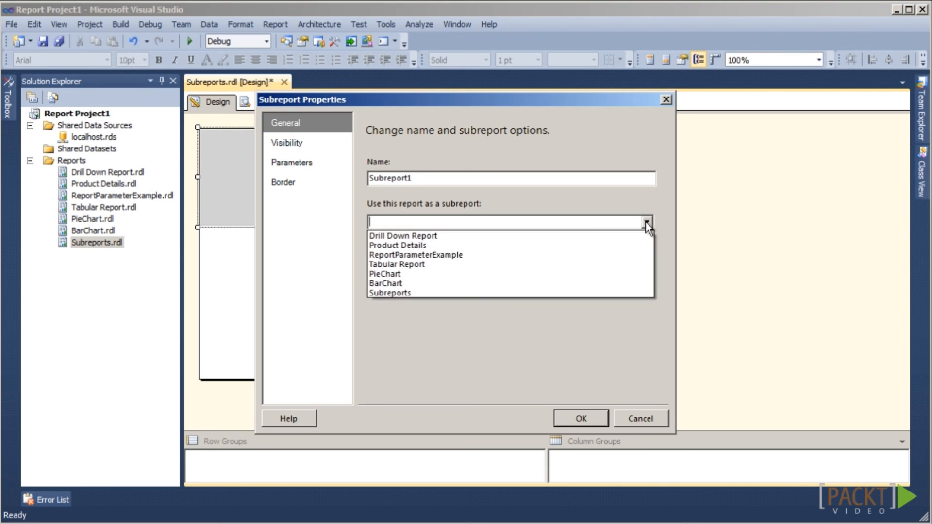
left_click(601, 275)
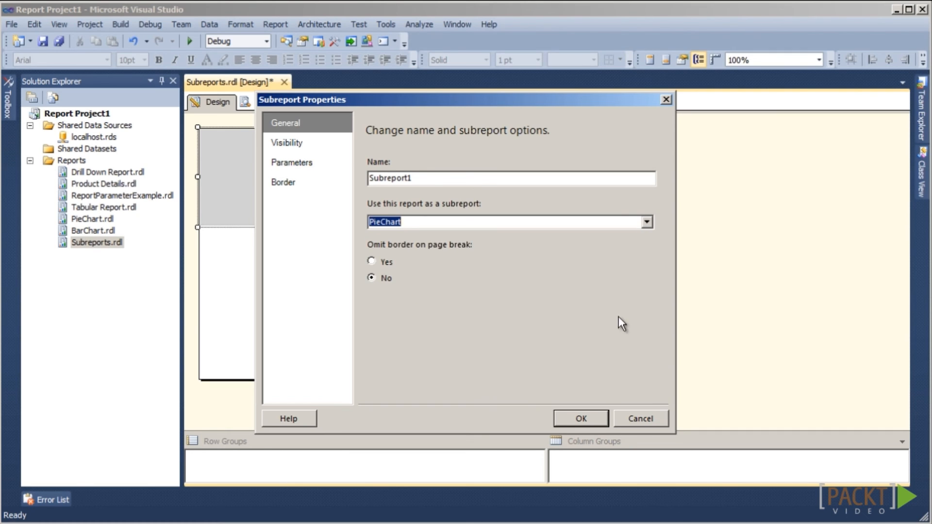
left_click(600, 420)
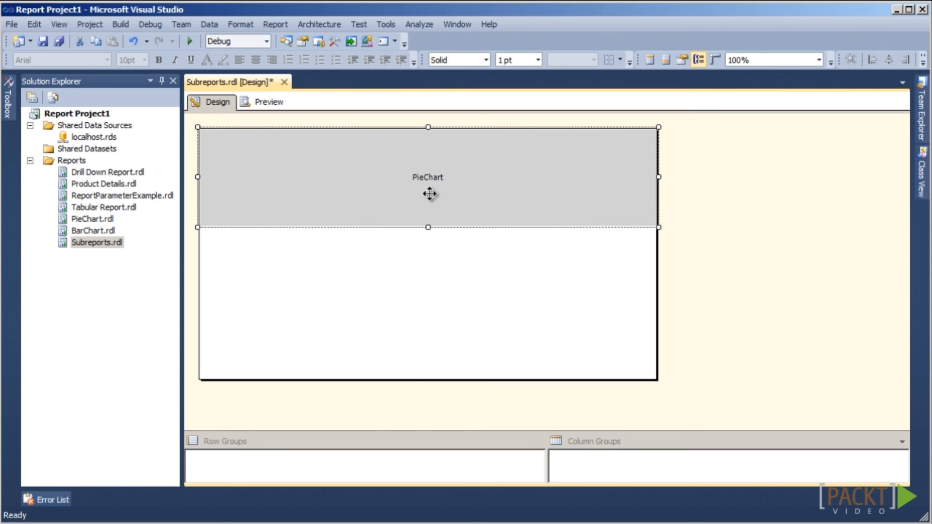
- Insert a second Subreport item in the empty area below the PieChart subreport
left_click(374, 281)
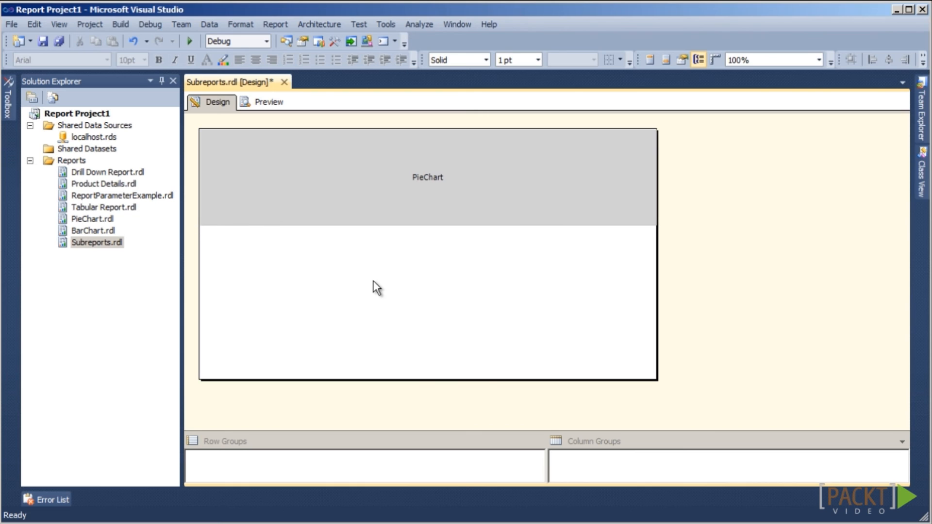
right_click(374, 281)
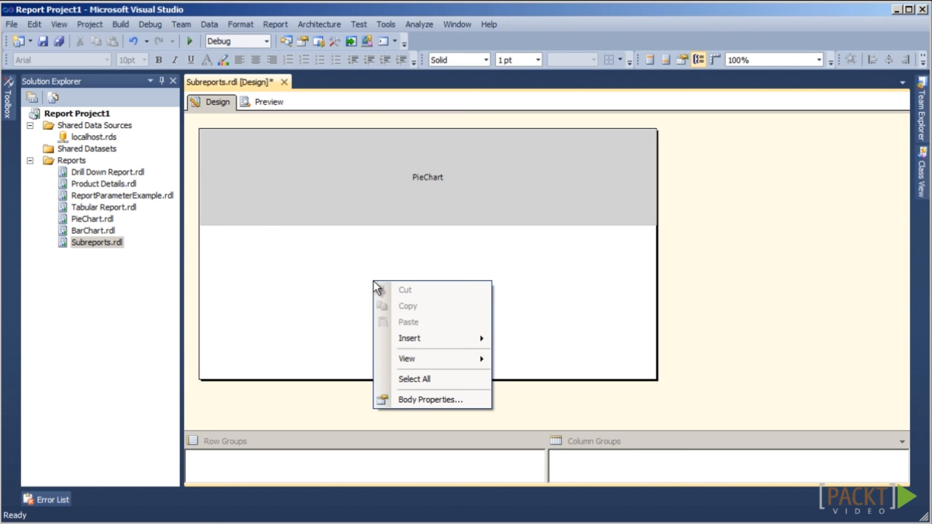
mouse_move(429, 336)
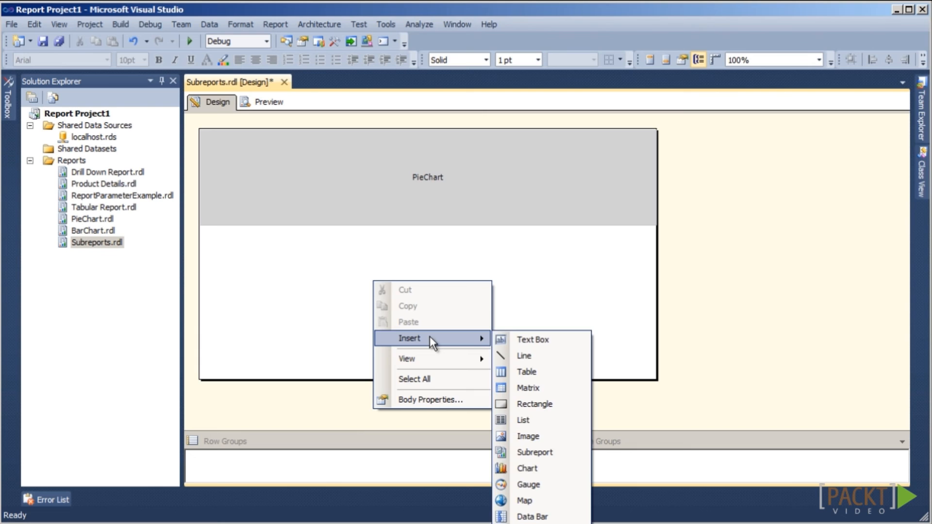
left_click(566, 455)
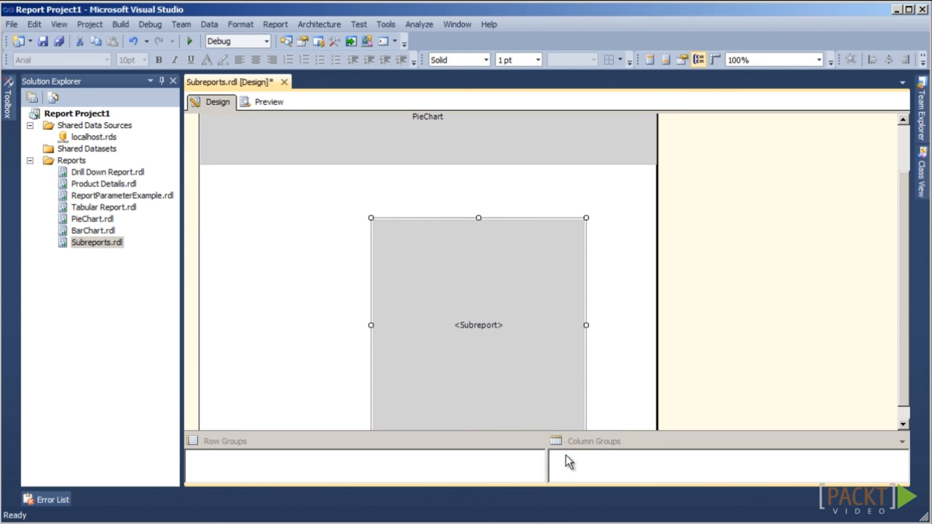
- Move the second subreport directly beneath the PieChart subreport, stretch it across the body's full width and reduce its height
left_click_drag(502, 340, 394, 319)
scroll(902, 262, "up", 1)
left_click_drag(343, 244, 221, 193)
left_click_drag(412, 293, 651, 282)
left_click_drag(426, 399, 435, 273)
- Set the second subreport to use the BarChart report, and preview the combined report through to its end
right_click(473, 257)
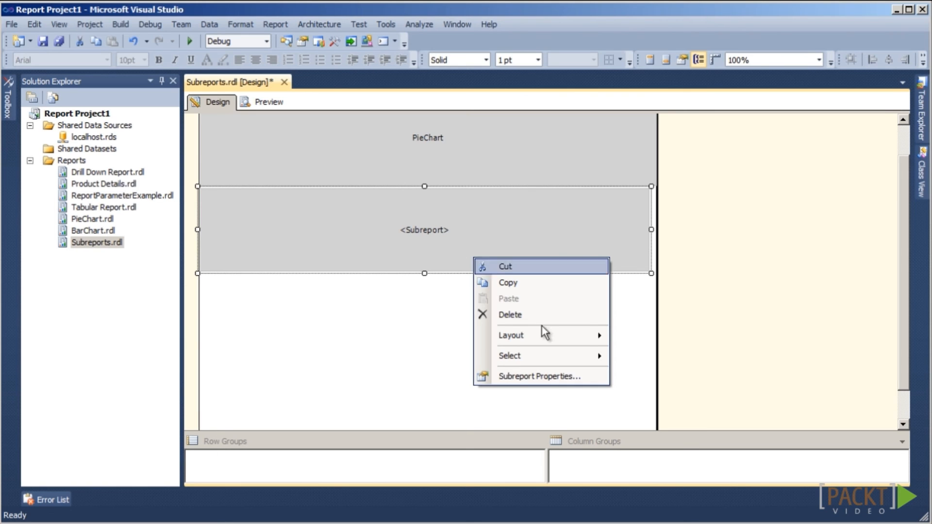
left_click(559, 376)
left_click(647, 222)
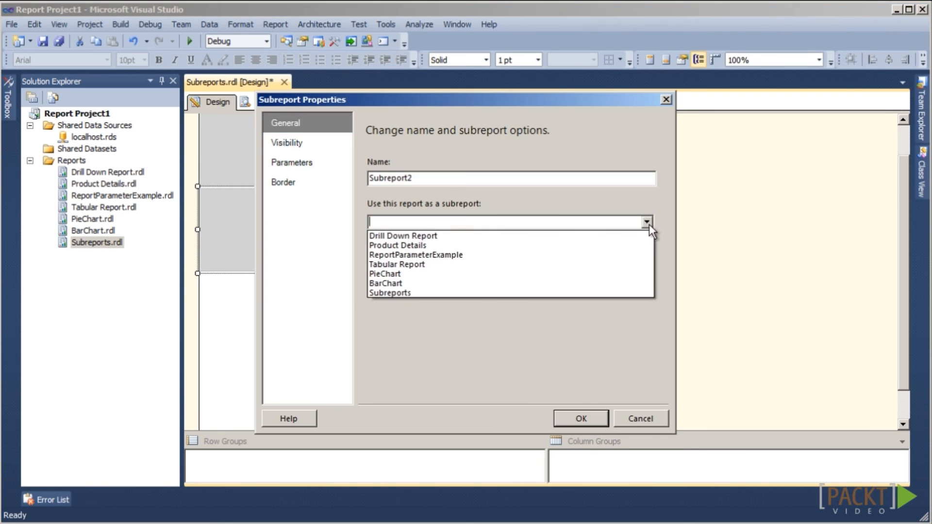
left_click(625, 283)
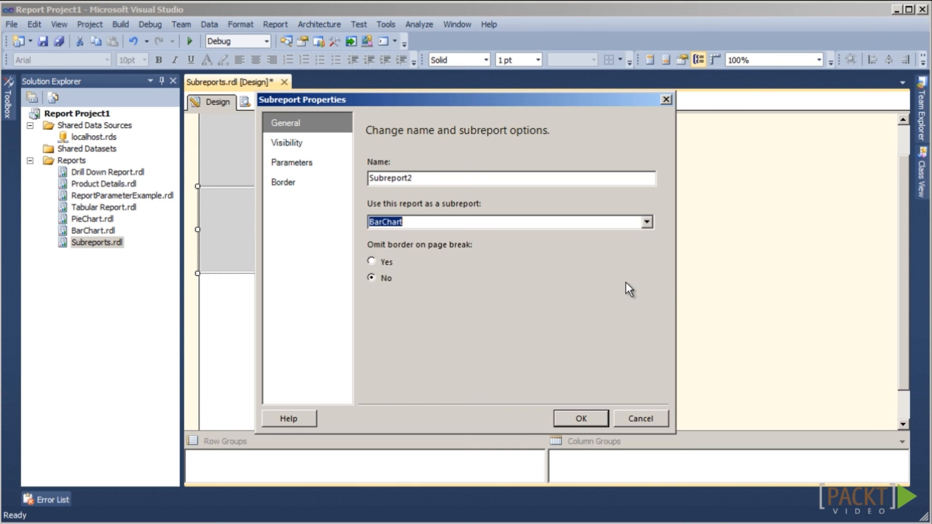
left_click(579, 416)
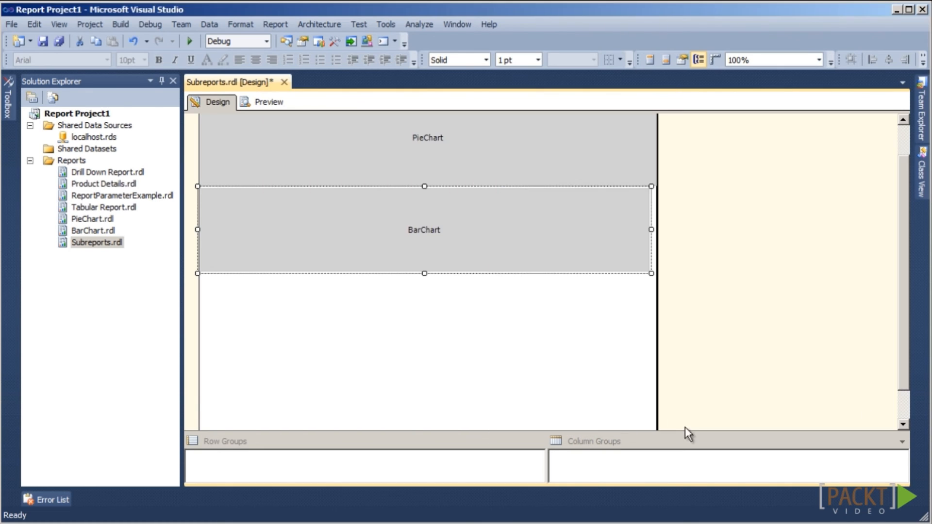
left_click(264, 104)
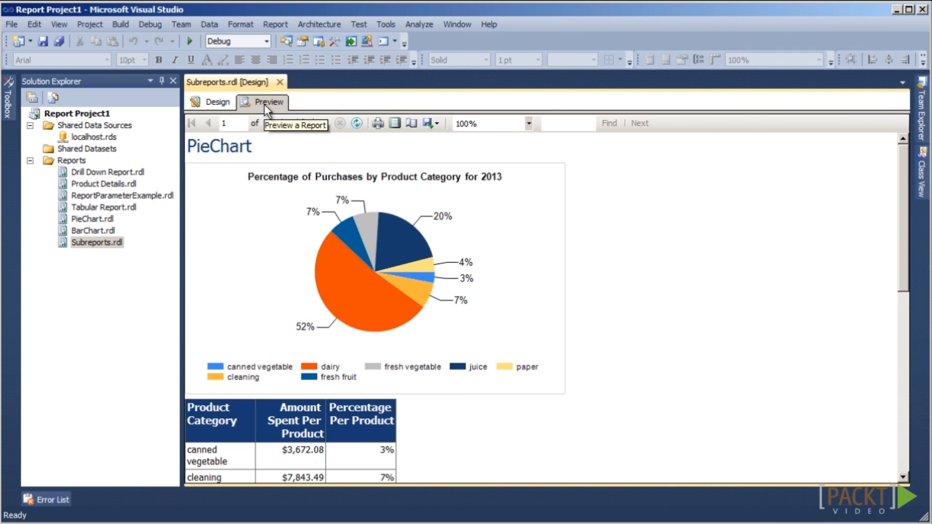
left_click_drag(906, 187, 915, 375)
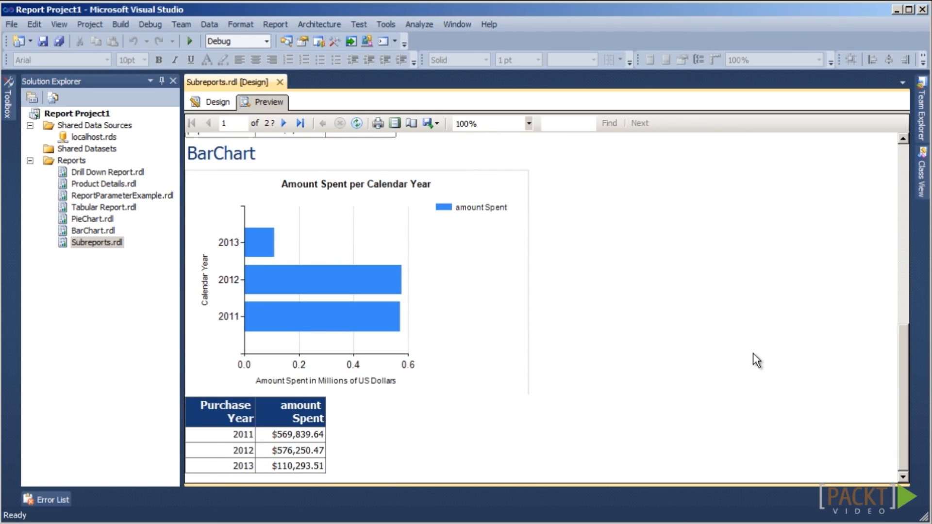
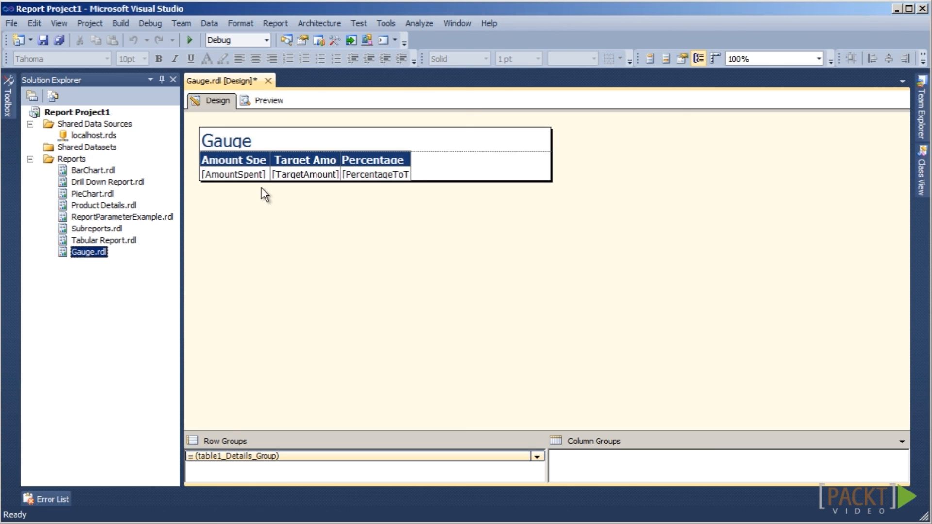
- Format the AmountSpent detail cell of the Gauge report as Currency with a 1000 separator and 0 decimal places
right_click(261, 178)
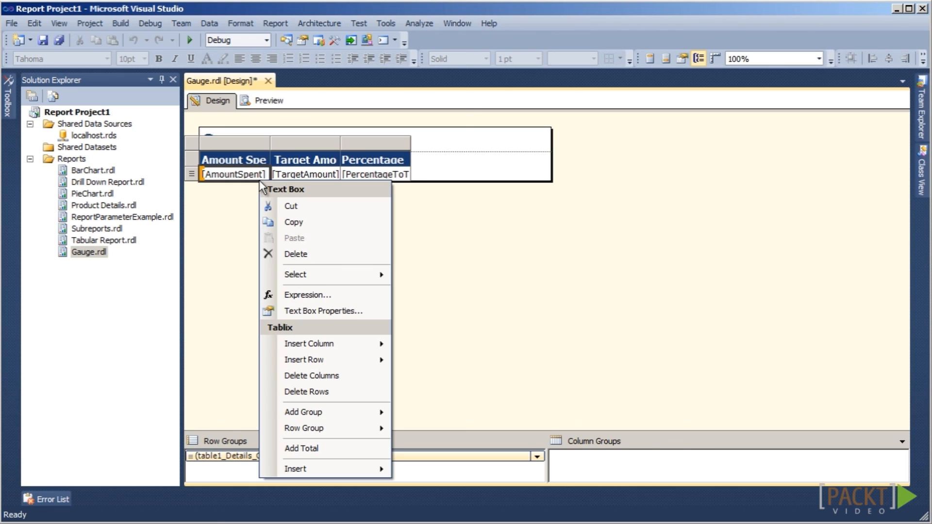
left_click(308, 308)
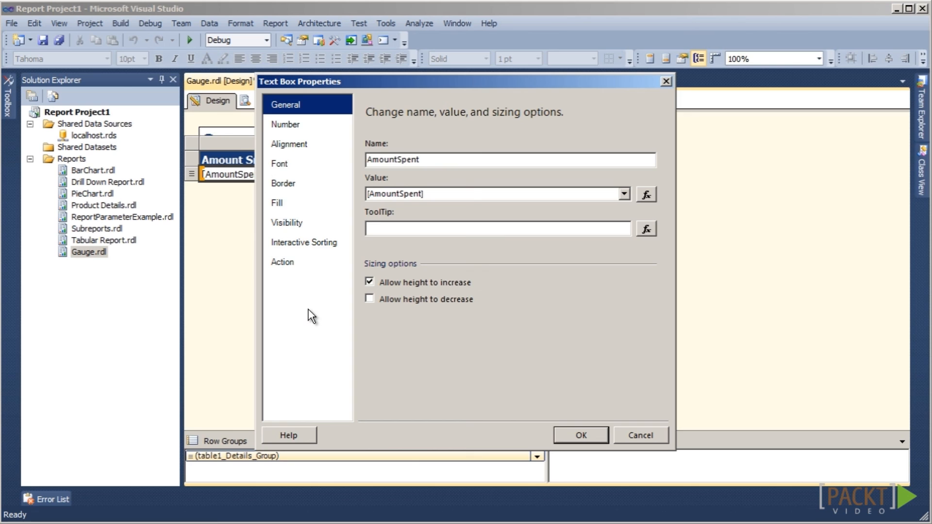
left_click(298, 124)
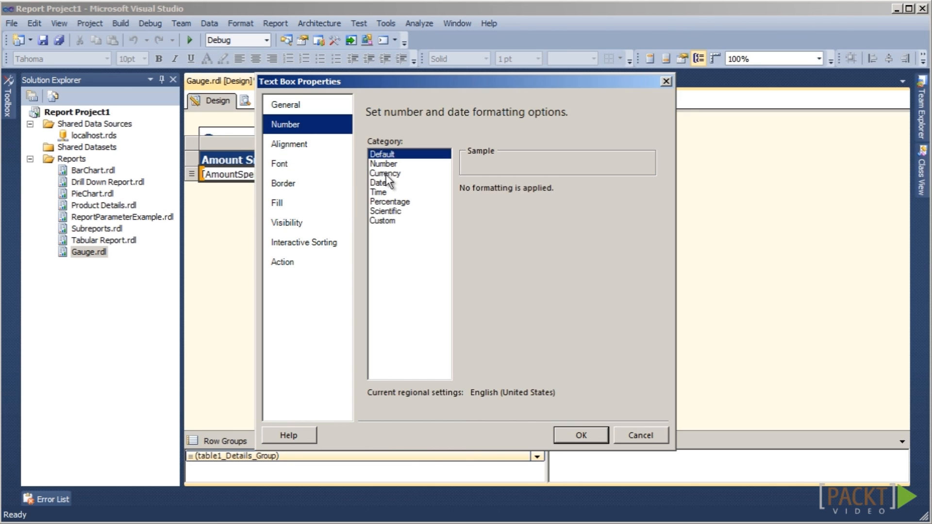
left_click(385, 174)
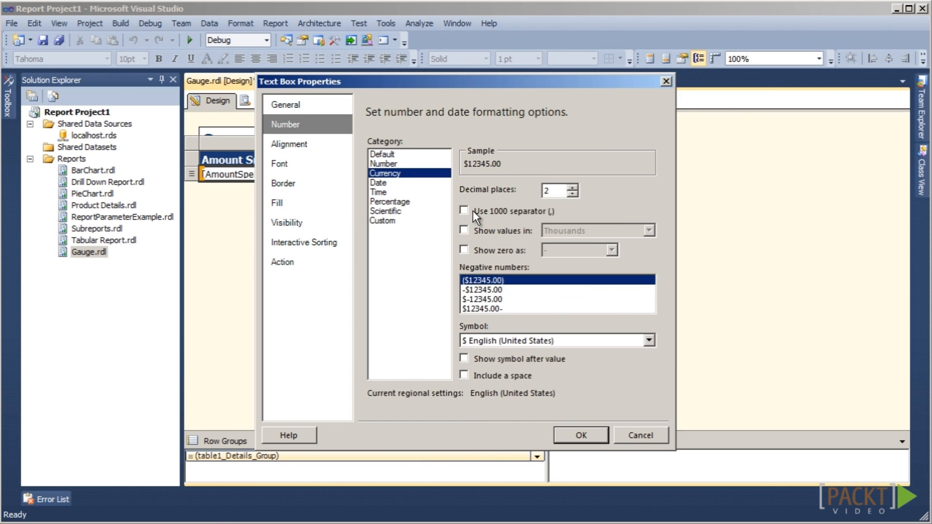
left_click(464, 210)
left_click(572, 194)
left_click(572, 193)
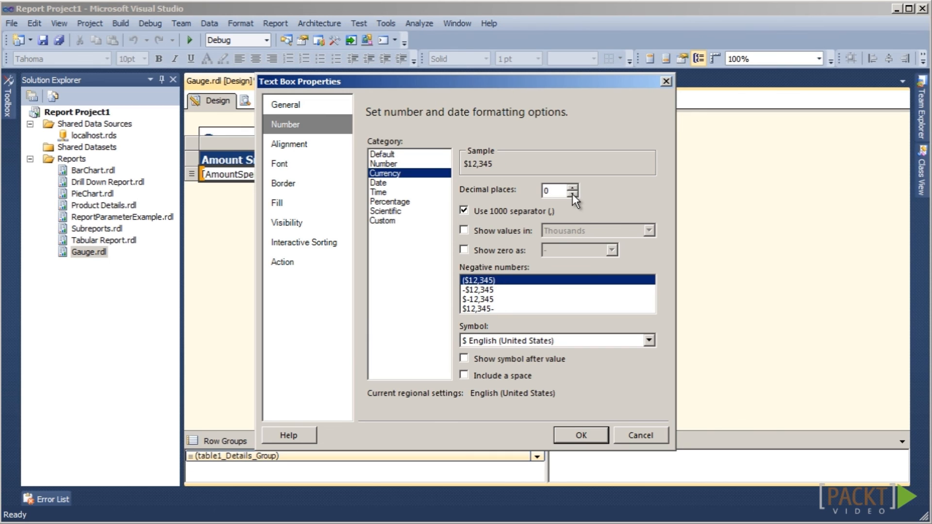
left_click(581, 435)
- Format the TargetAmount detail cell as Currency with a 1000 separator and 0 decimal places
right_click(304, 178)
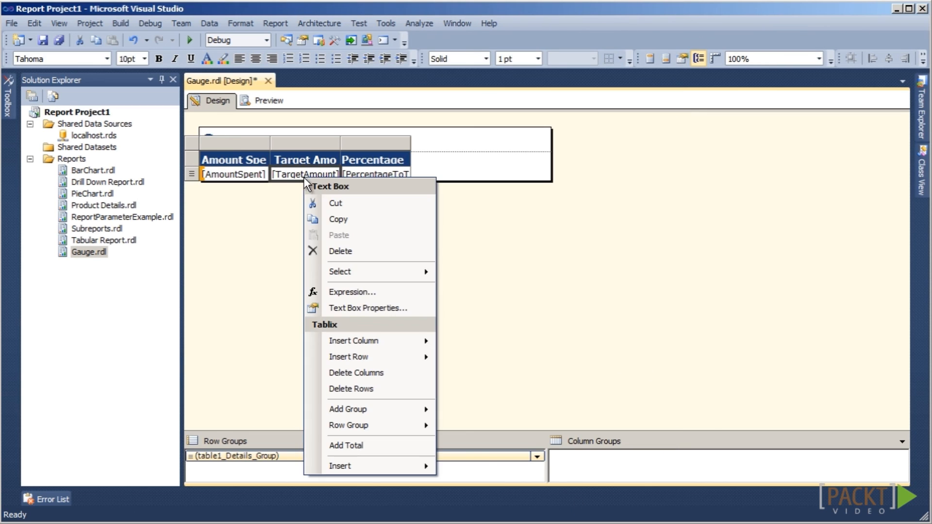
left_click(359, 311)
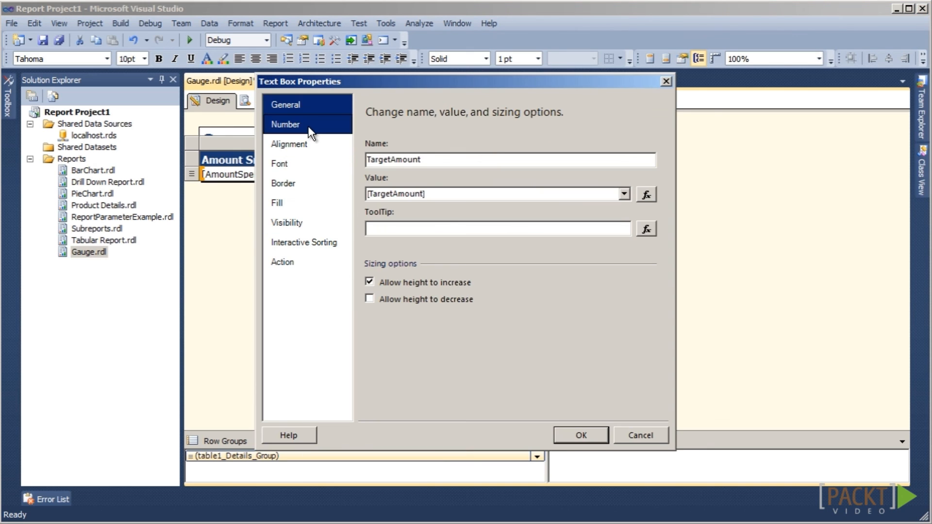
left_click(326, 125)
left_click(384, 174)
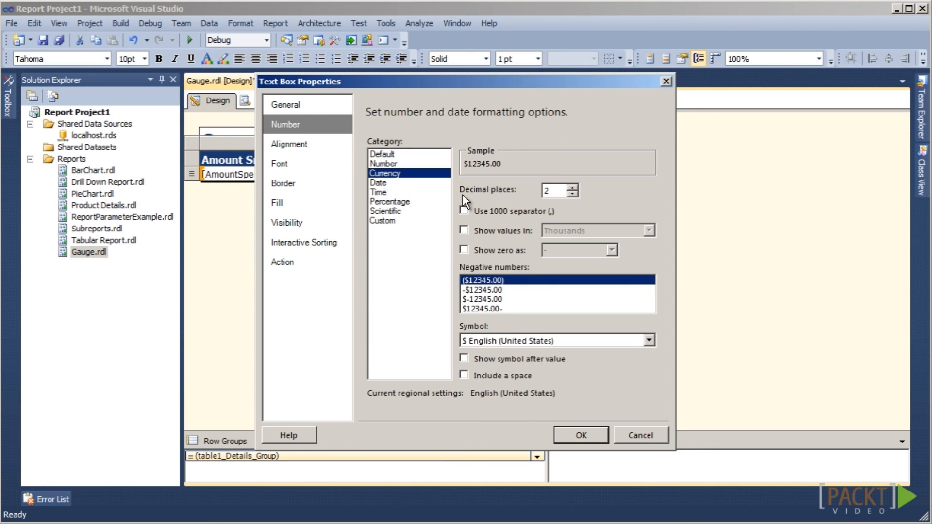
left_click(464, 212)
left_click(573, 194)
left_click(573, 194)
left_click(563, 436)
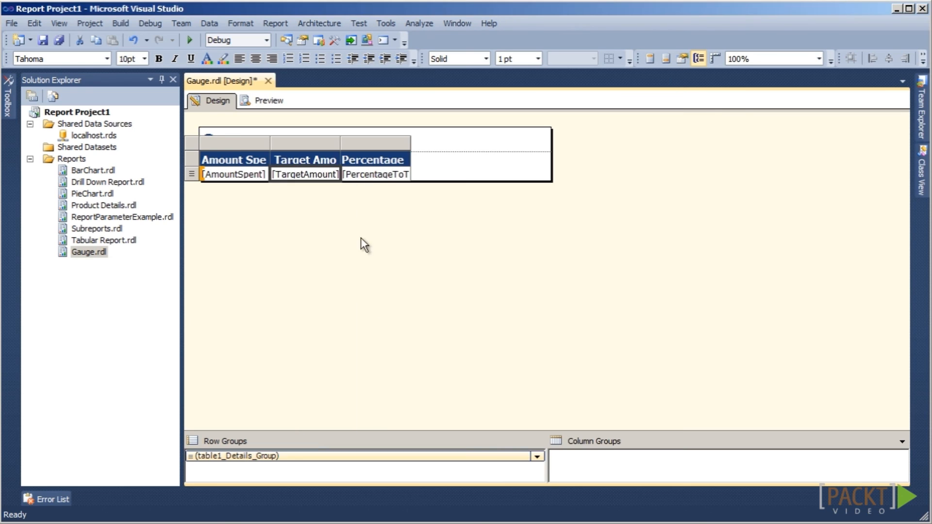
- Format the PercentageToTarget detail cell as Percentage and adjust its decimal places
right_click(382, 177)
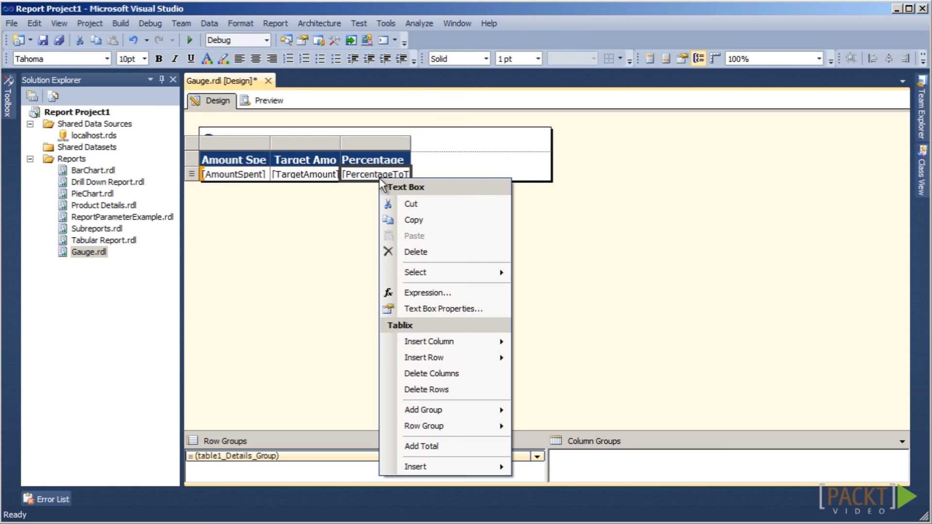
left_click(443, 313)
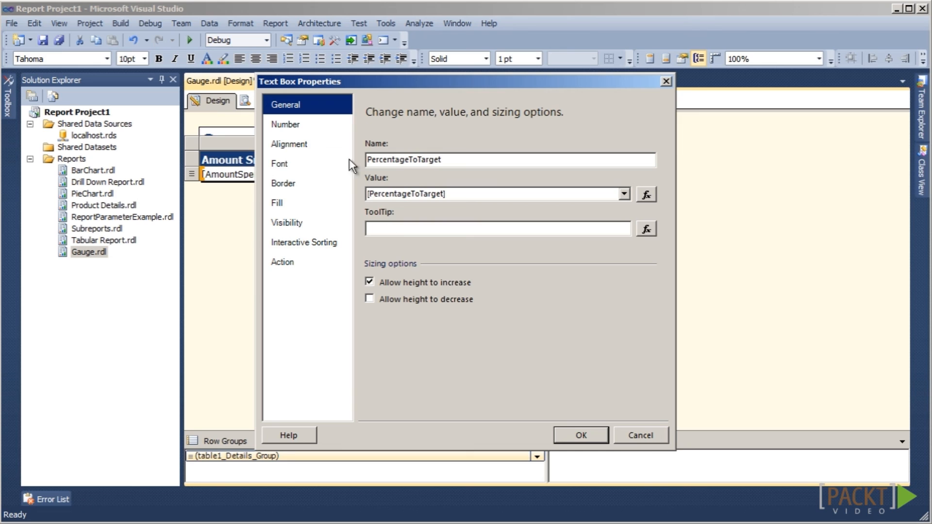
left_click(291, 124)
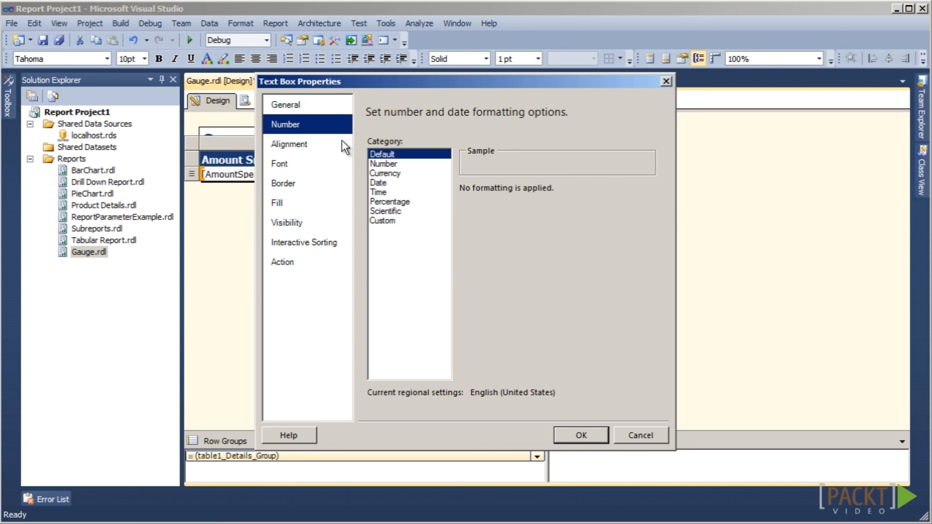
left_click(386, 201)
left_click(558, 194)
left_click(559, 194)
left_click(582, 435)
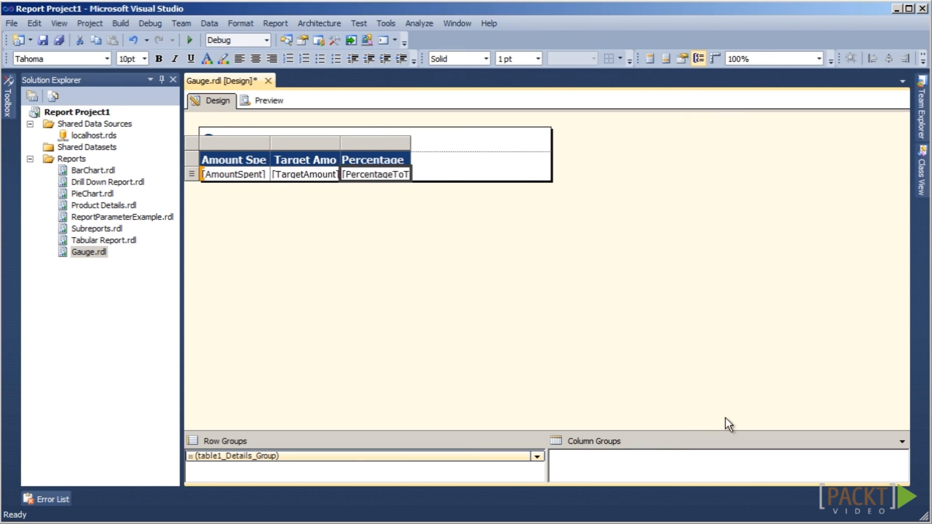
- Extend the report body downward and insert a Gauge of the first radial type in the empty area below the table
left_click_drag(525, 249, 519, 420)
right_click(254, 248)
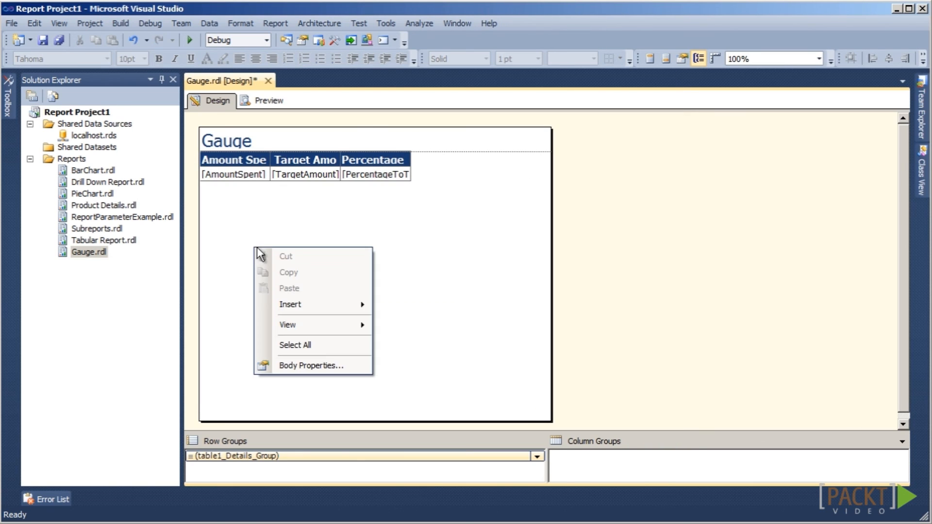
mouse_move(299, 302)
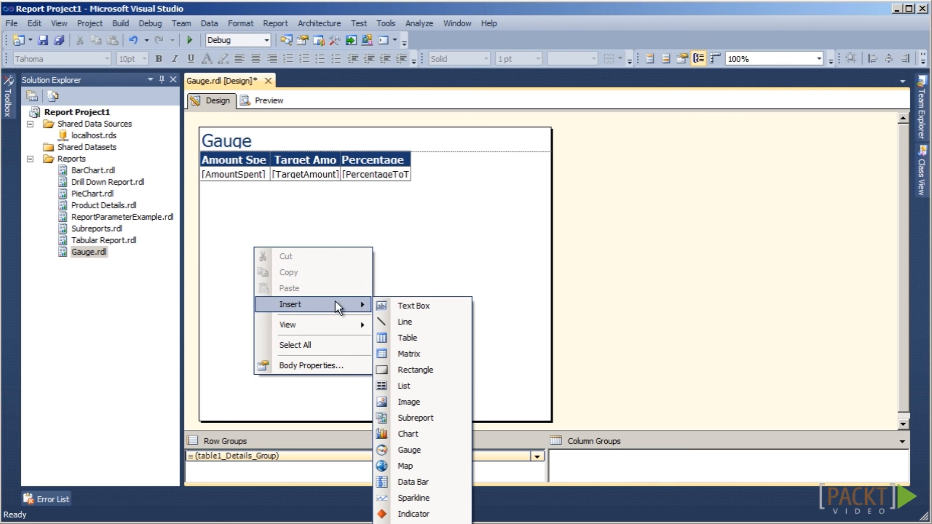
left_click(451, 448)
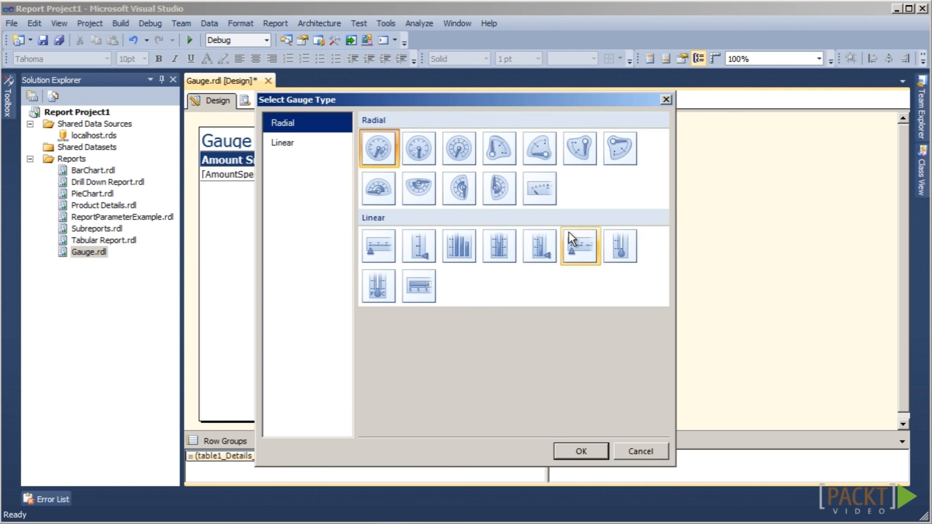
left_click(382, 141)
left_click(586, 449)
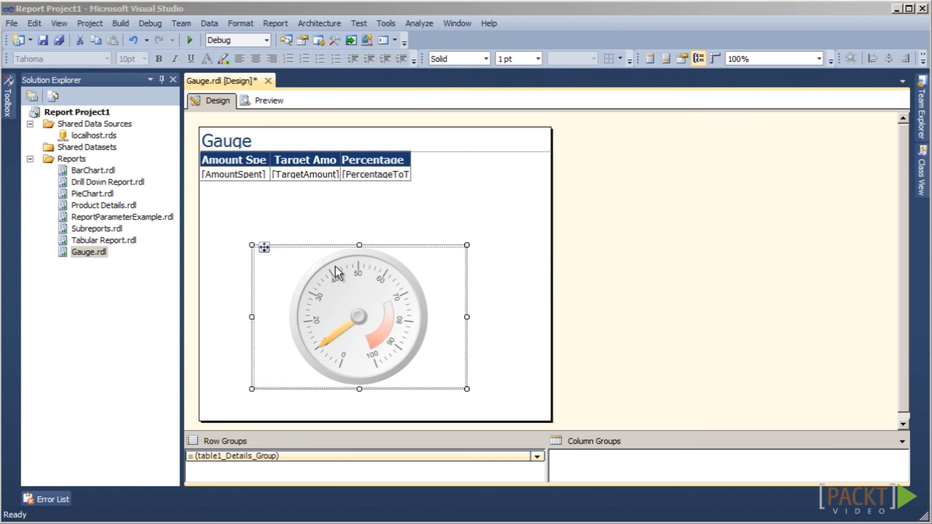
- Move the gauge directly beneath the table, enlarge it to fill the body's height, and widen the table to match its width
left_click_drag(249, 233, 210, 187)
left_click_drag(406, 327, 471, 417)
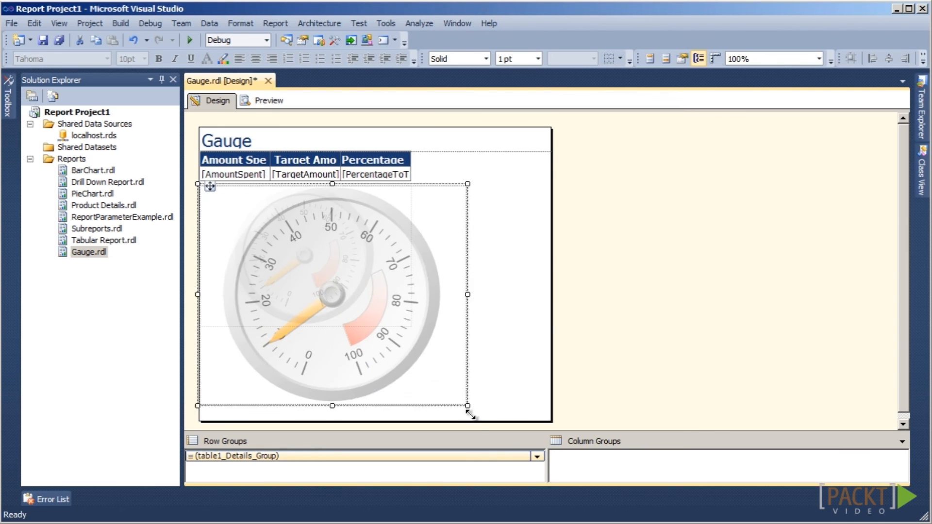
left_click(204, 154)
left_click_drag(420, 165, 473, 165)
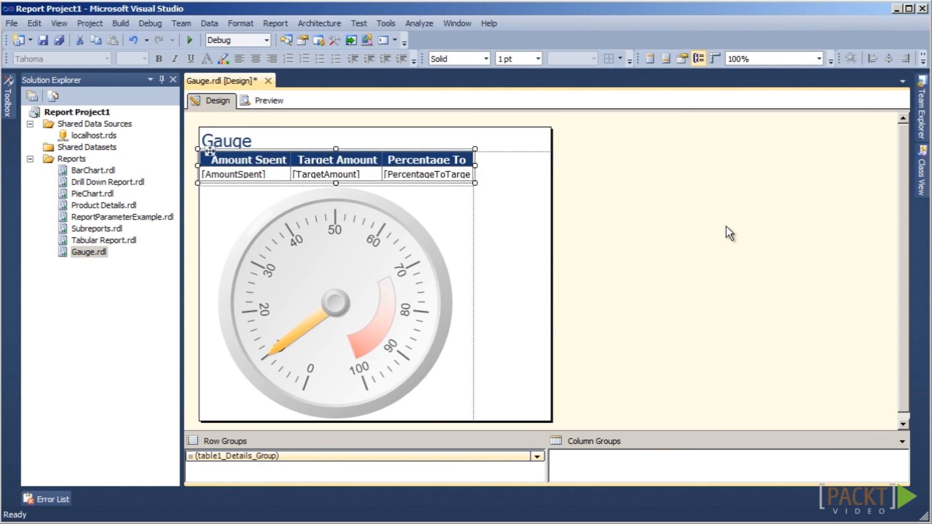
- Assign the PercentageToTarget field as the value of the gauge's RadialPointer1
left_click(441, 228)
left_click(440, 226)
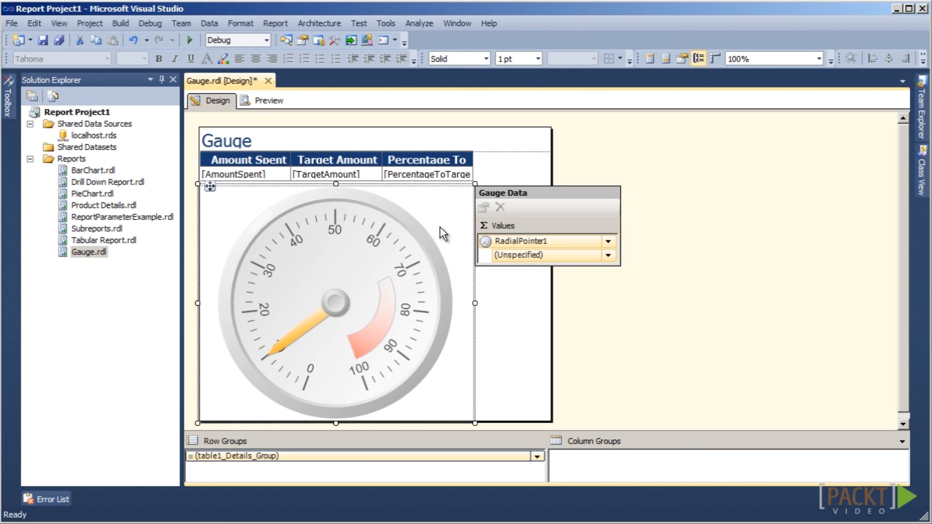
left_click(609, 256)
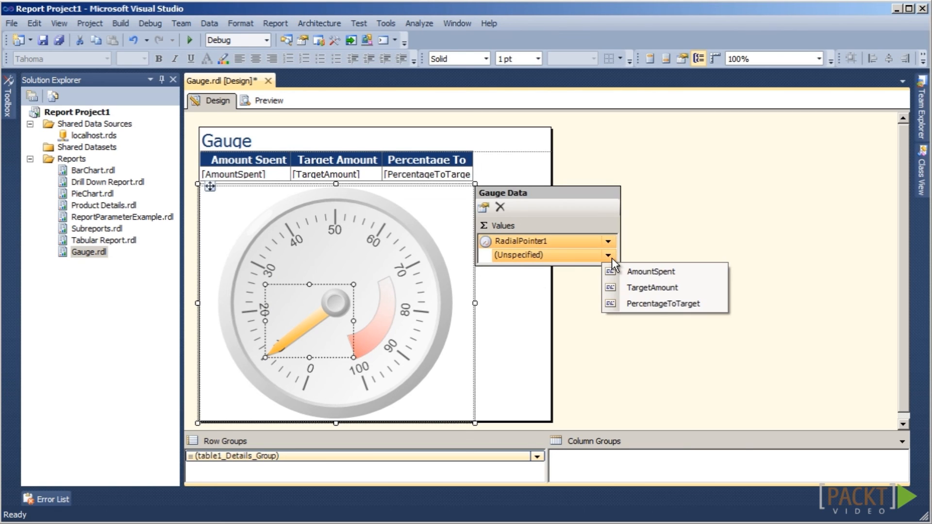
left_click(652, 311)
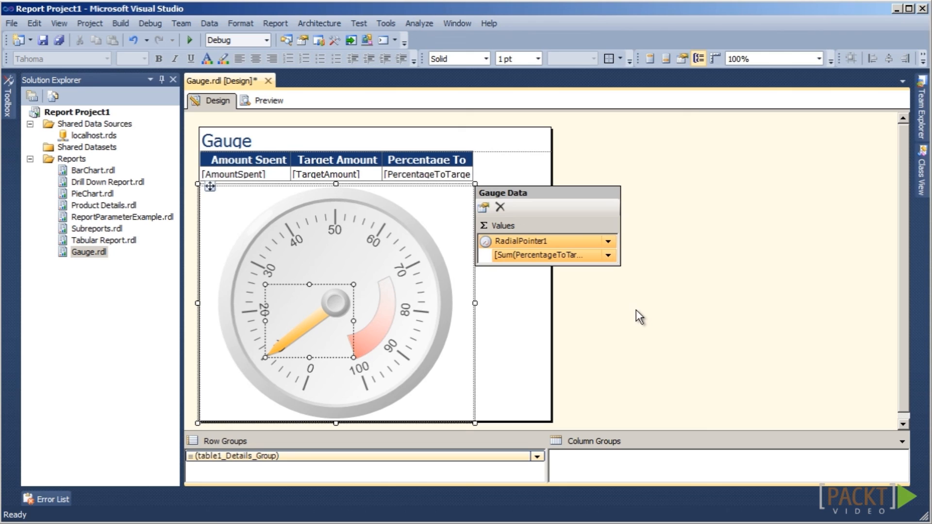
- Change the secondary color of the gauge range's gradient fill to green, and preview the Gauge report
left_click(392, 314)
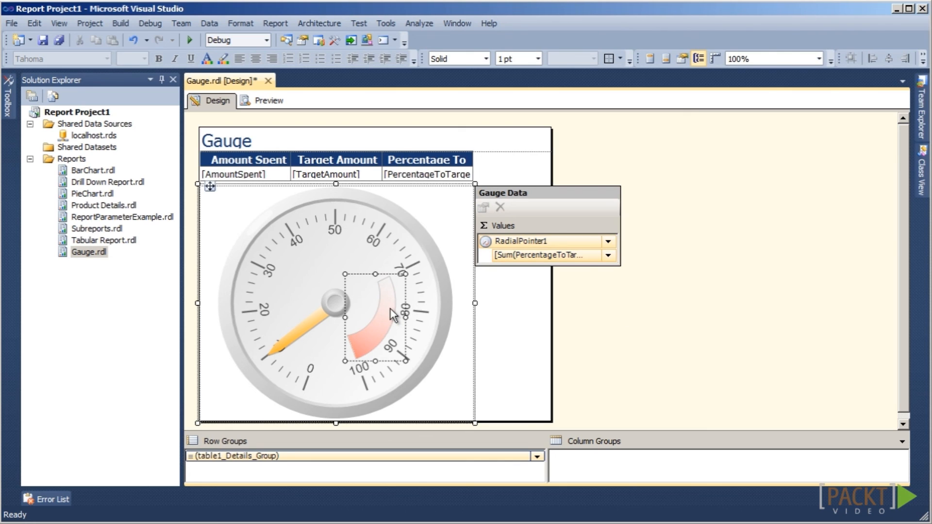
right_click(392, 314)
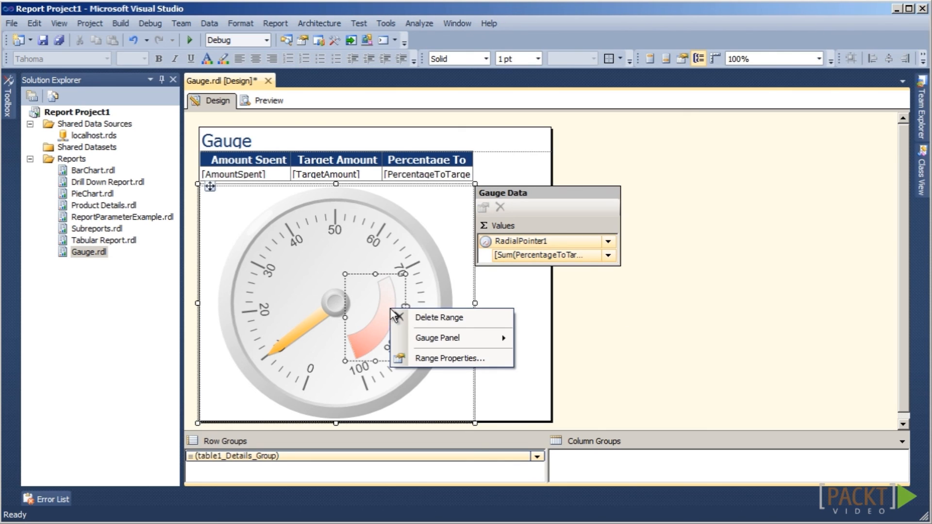
left_click(425, 359)
left_click(284, 151)
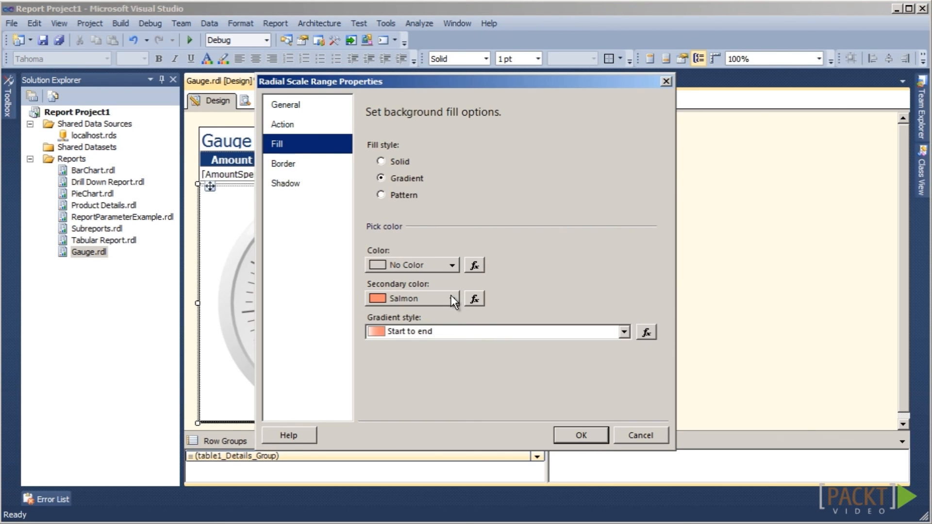
left_click(451, 298)
left_click(414, 345)
left_click(581, 438)
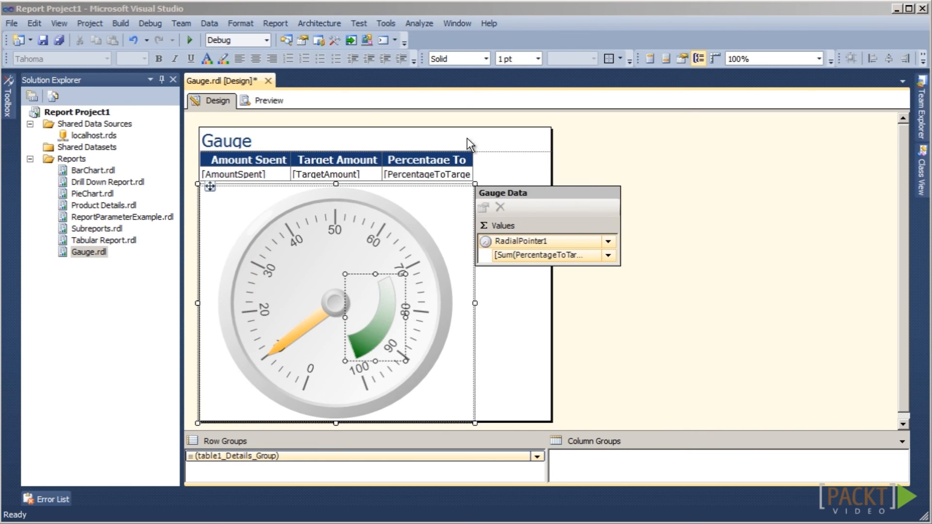
left_click(265, 102)
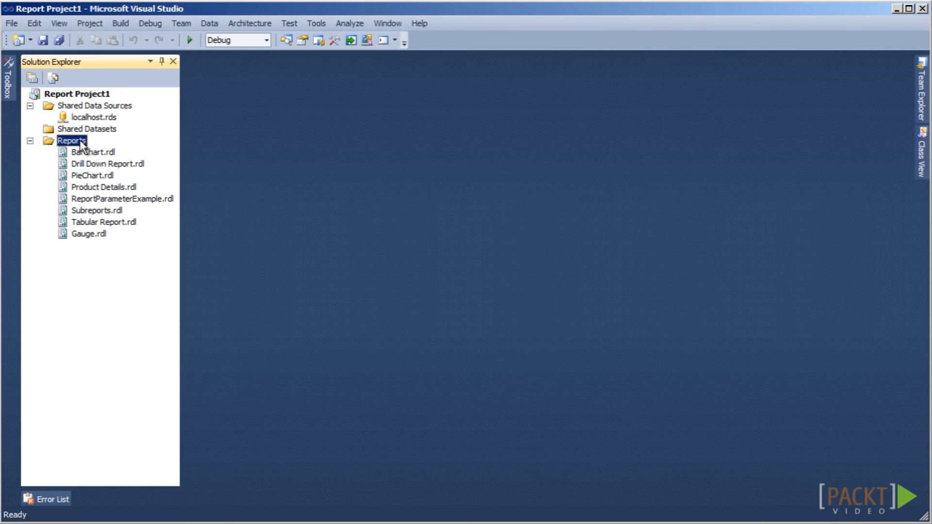
- Start a new tabular report on the localhost shared data source with a query summing AmountSpent by ProductCategory and YearMonth
right_click(82, 143)
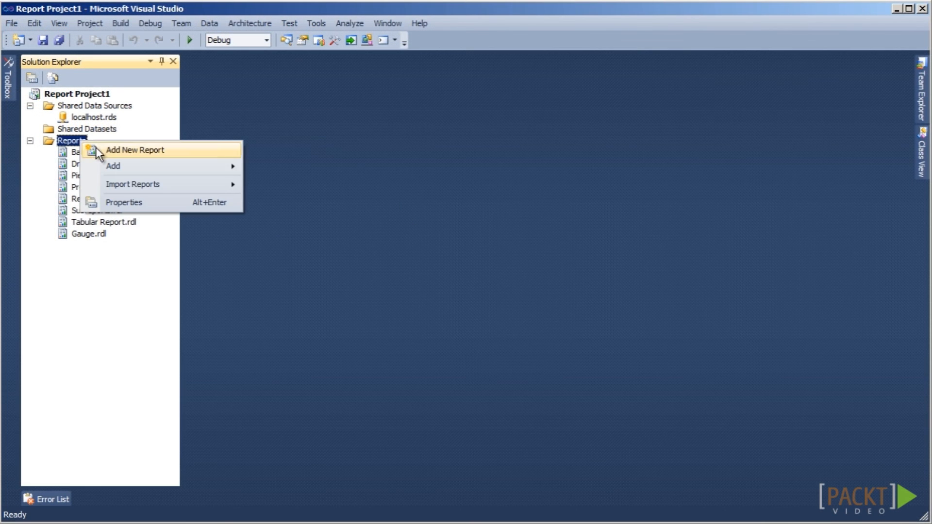
left_click(95, 150)
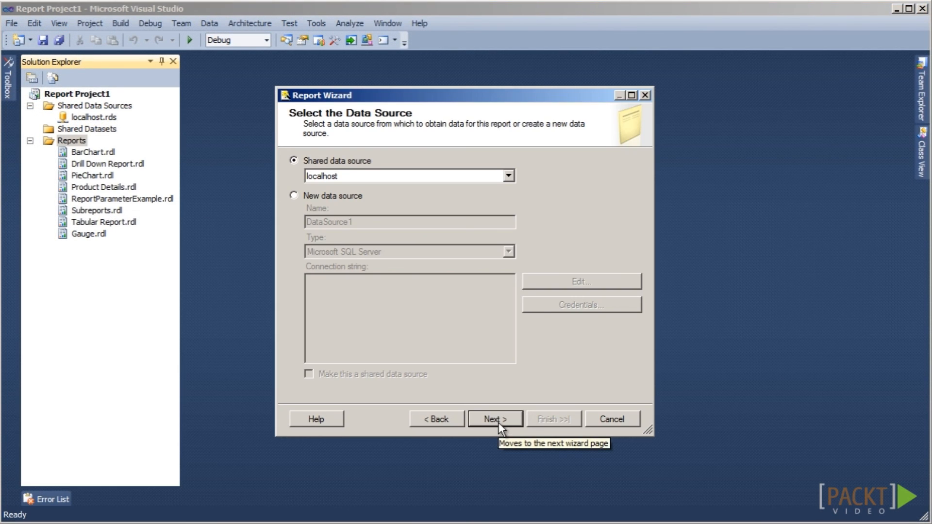
left_click(498, 421)
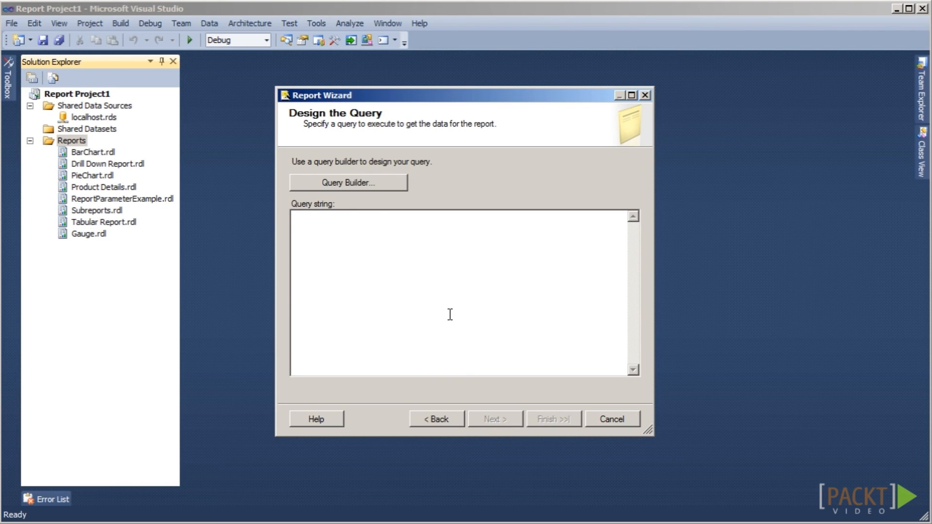
type("select t2.ProductCategory, year(t1.PurchaseDate)*100+month(t1.PurchaseDate) as YearMonth, sum(amountSpent) as AmountSpent from dbo.tblCustomerPurchases t1 inner join dbo.tblProduct t2     on t1.ProductKey=t2.ProductKey inner join dbo.tblSalesTarget t3     on t2.ProductCategoryKey=t3.ProductCategoryKey where year(t1.PurchaseDate)>=2013 group by t2.ProductCategory, year(t1.PurchaseDate)*100+month(t1.PurchaseDate) order by t2.ProductCategory, year(t1.PurchaseDate)*100+month(t1.PurchaseDate)")
left_click(493, 415)
left_click(484, 420)
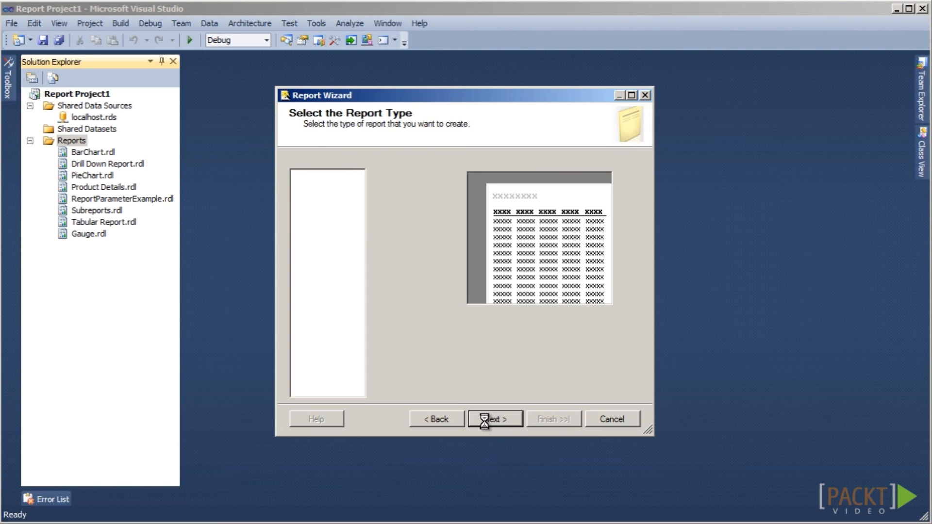
- Group the table by ProductCategory and place AmountSpent in the details
left_click(342, 180)
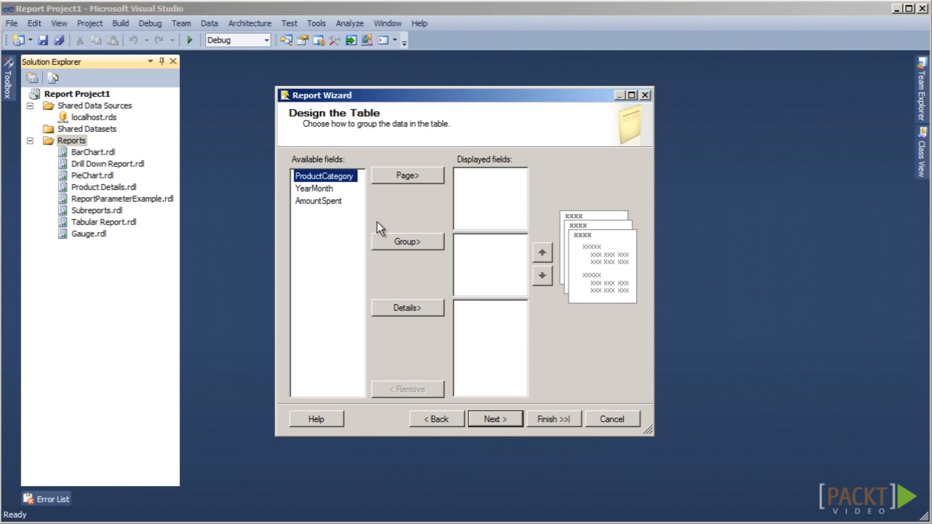
left_click(391, 239)
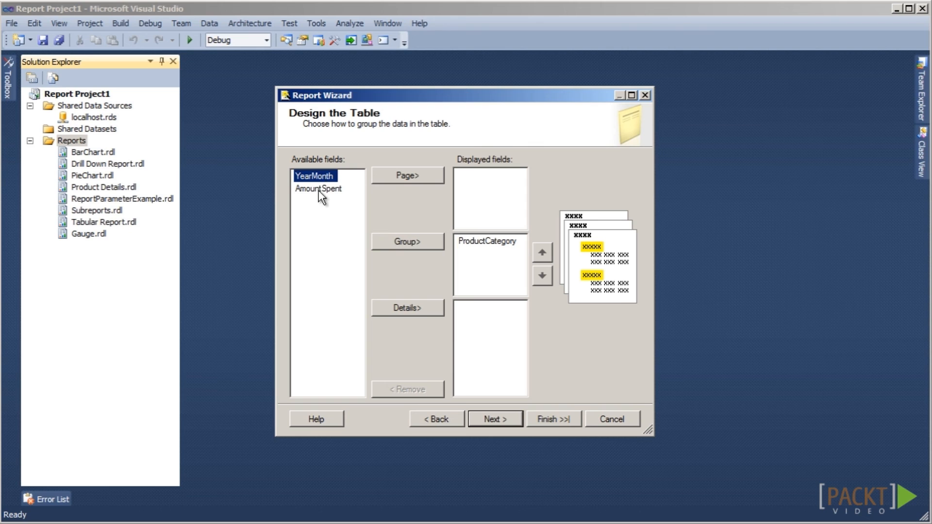
left_click(319, 189)
left_click(419, 307)
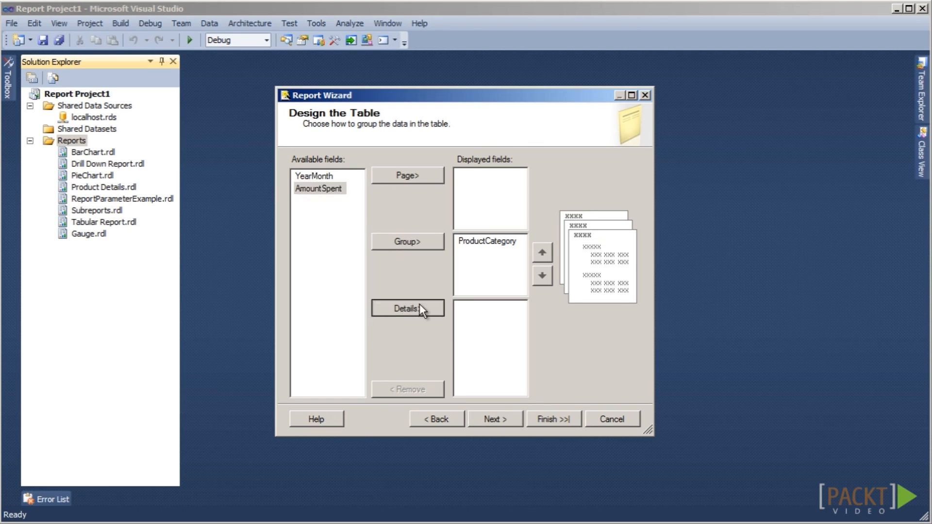
left_click(488, 421)
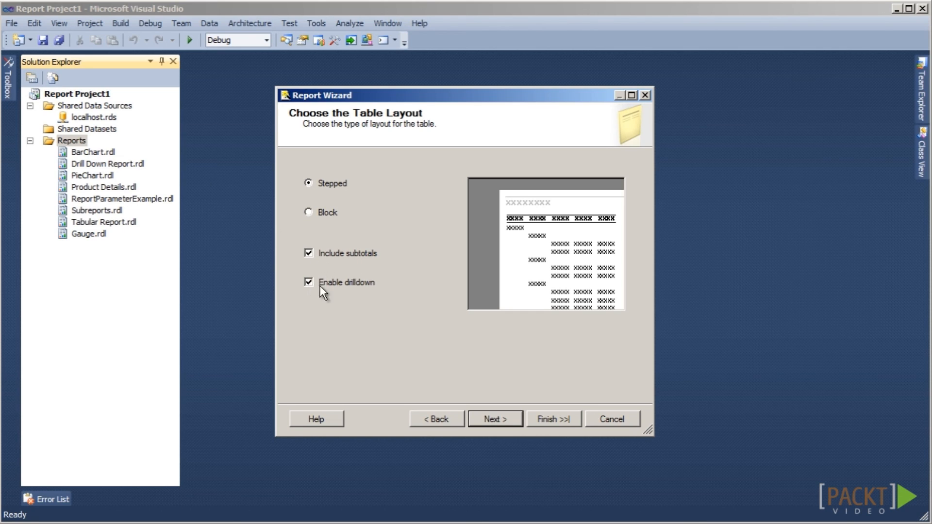
- Use the stepped layout with subtotals and drilldown, apply the Corporate style, and create the report as Sparkline
left_click(495, 418)
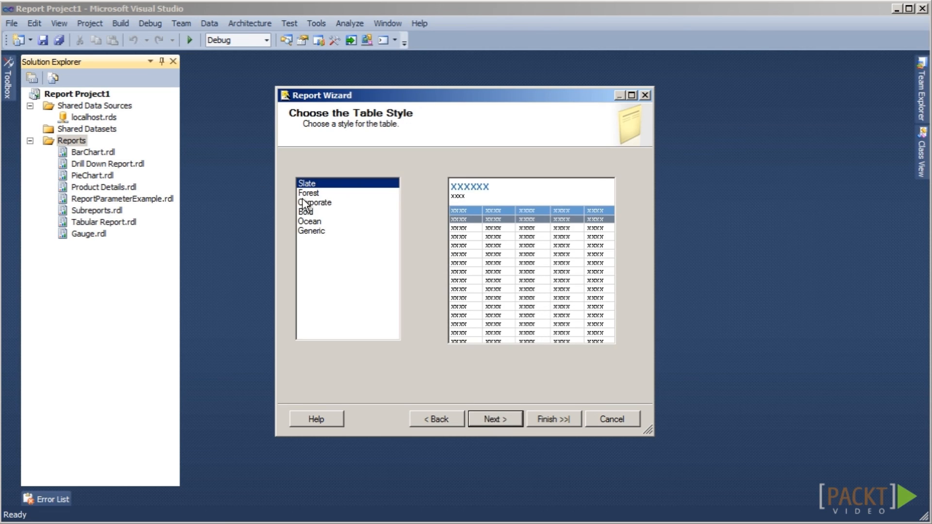
left_click(310, 202)
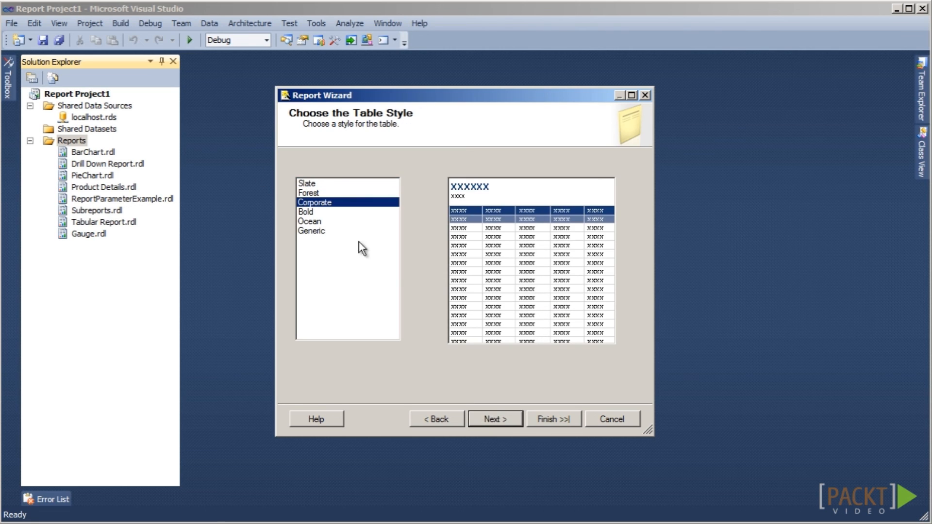
left_click(487, 413)
type("Sparkline")
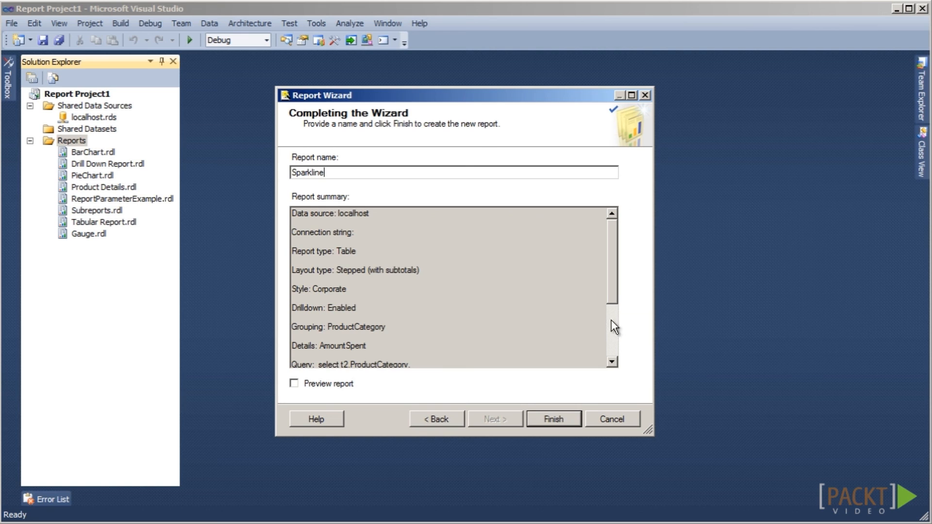
left_click(553, 418)
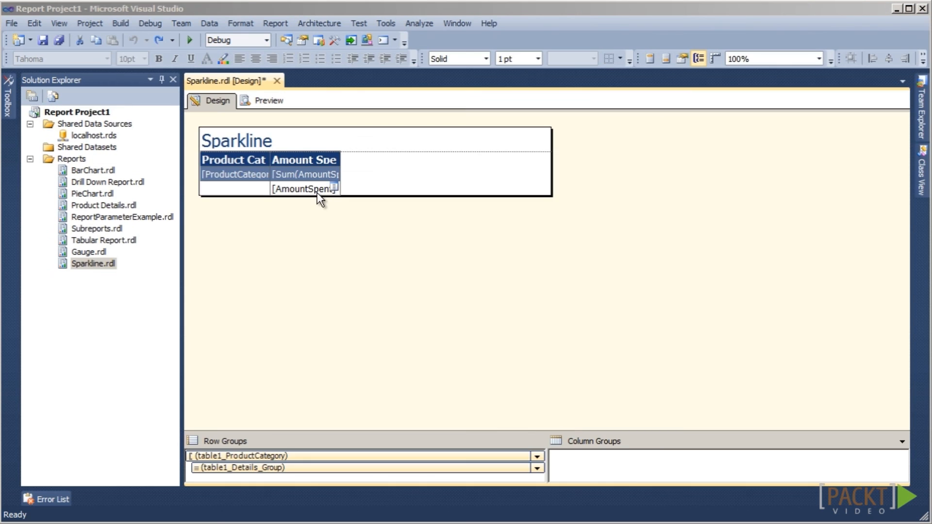
- Insert a table column to the right of Amount Spent and give it the header History
right_click(316, 193)
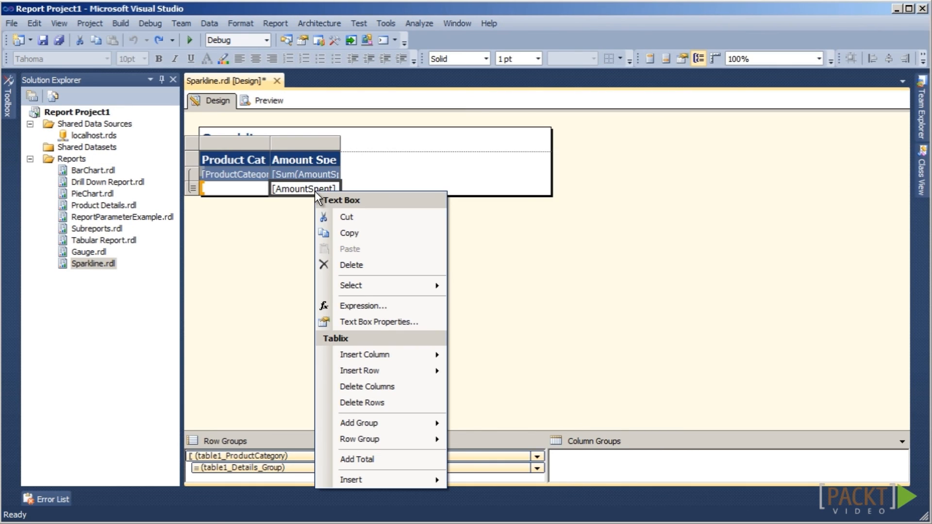
mouse_move(392, 363)
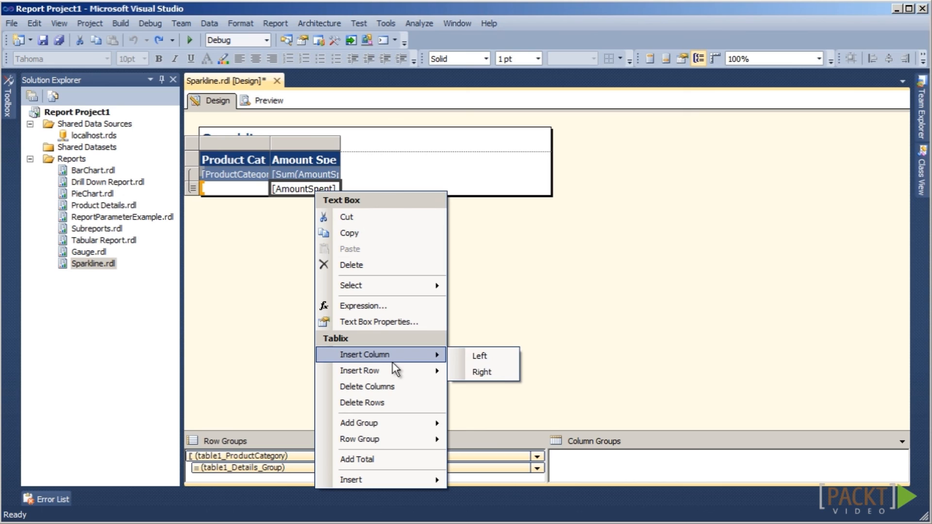
left_click(495, 372)
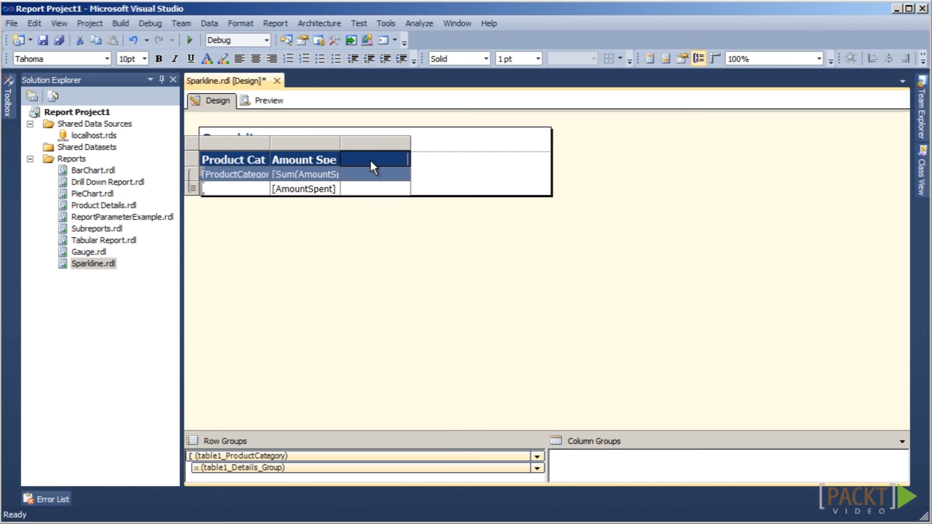
left_click(369, 158)
type("History")
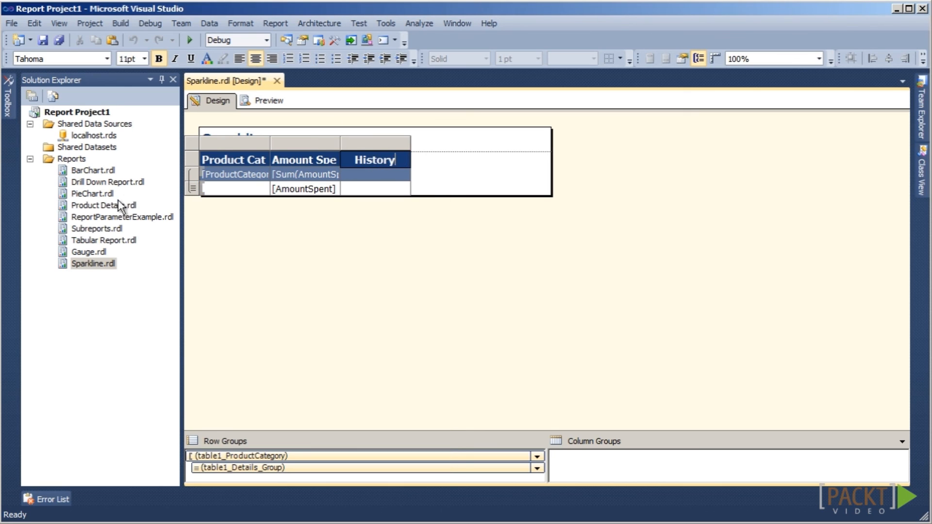
- Insert a sparkline of the first column type in the History cell of the ProductCategory group row
left_click(10, 102)
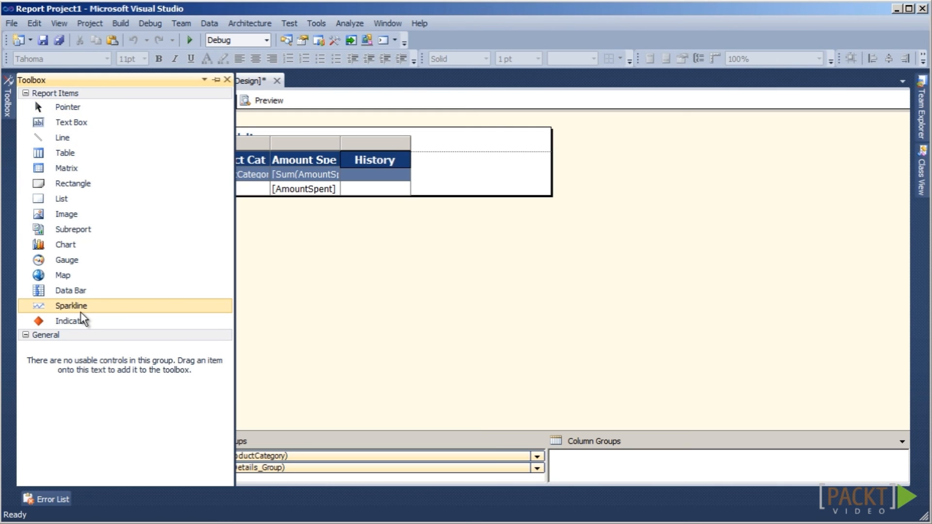
left_click_drag(81, 311, 362, 178)
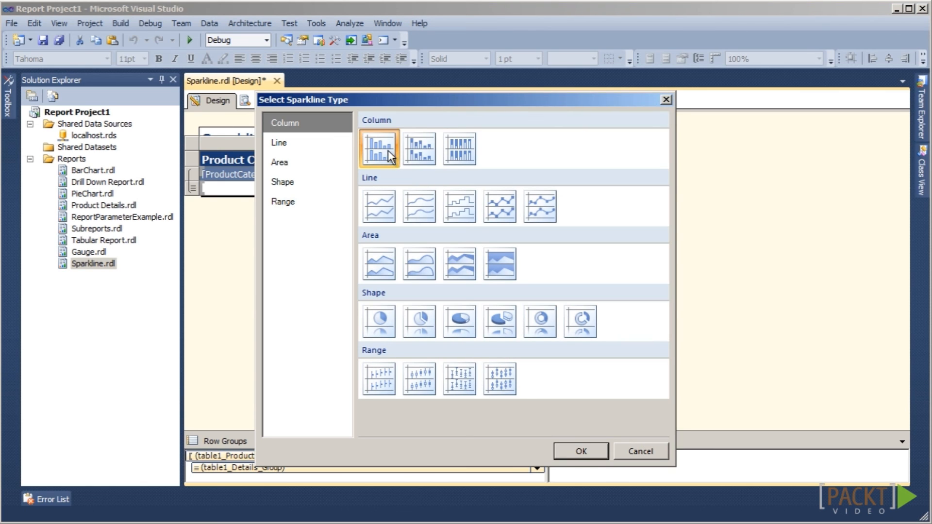
left_click(571, 450)
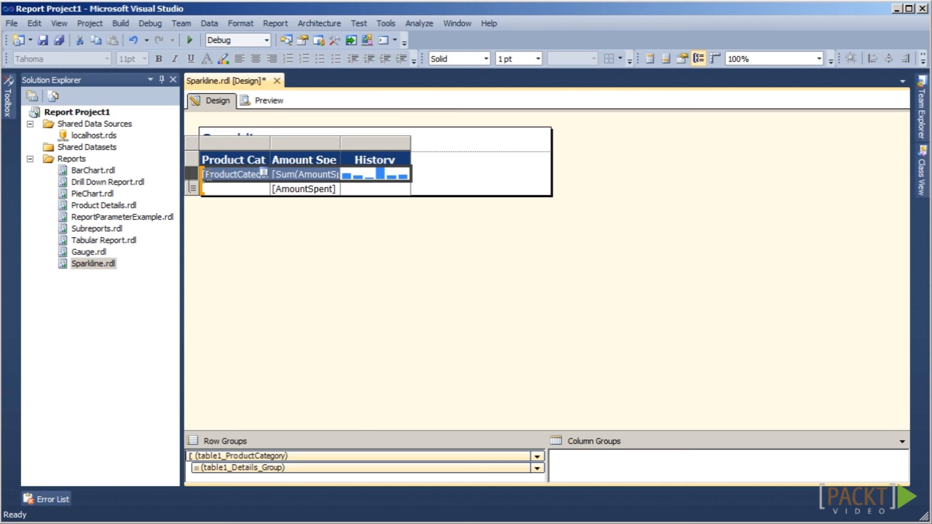
- Change the alignment of the ProductCategory text box in the group row, and widen the table columns
right_click(207, 175)
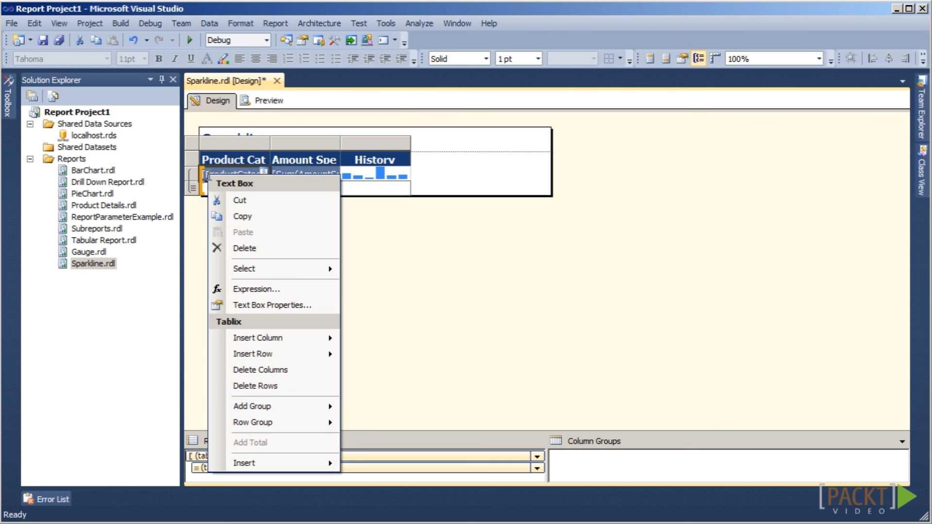
left_click(242, 305)
left_click(288, 144)
left_click(583, 197)
left_click(539, 235)
left_click(580, 434)
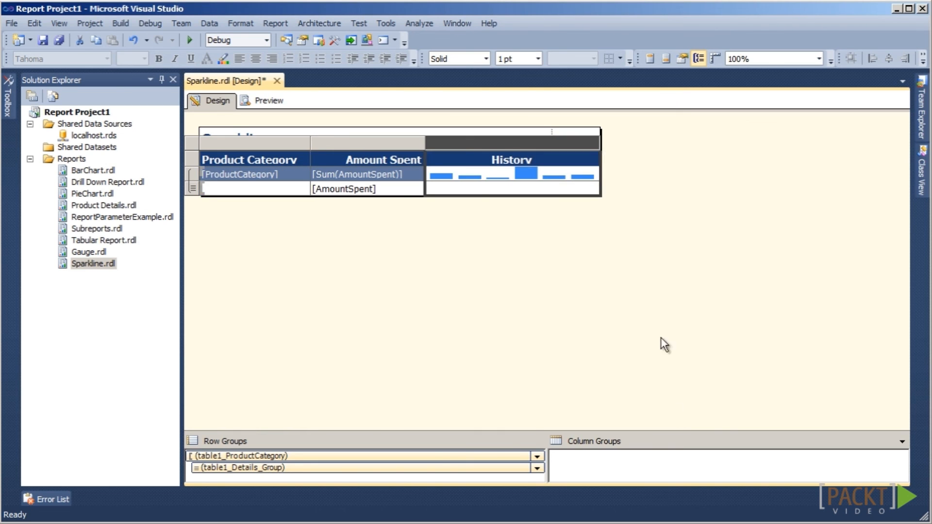
- Format the AmountSpent detail text box as currency with two decimal places and a thousands separator
right_click(399, 188)
left_click(433, 324)
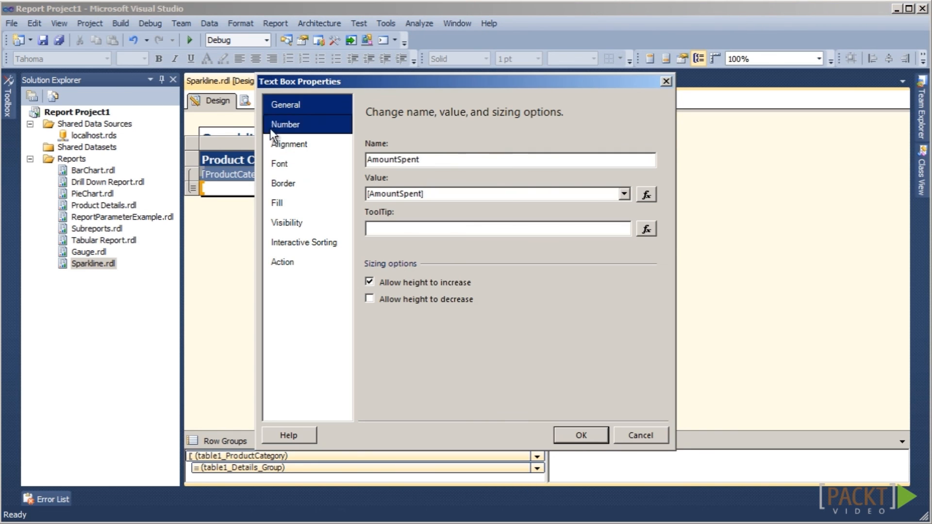
left_click(286, 124)
left_click(385, 175)
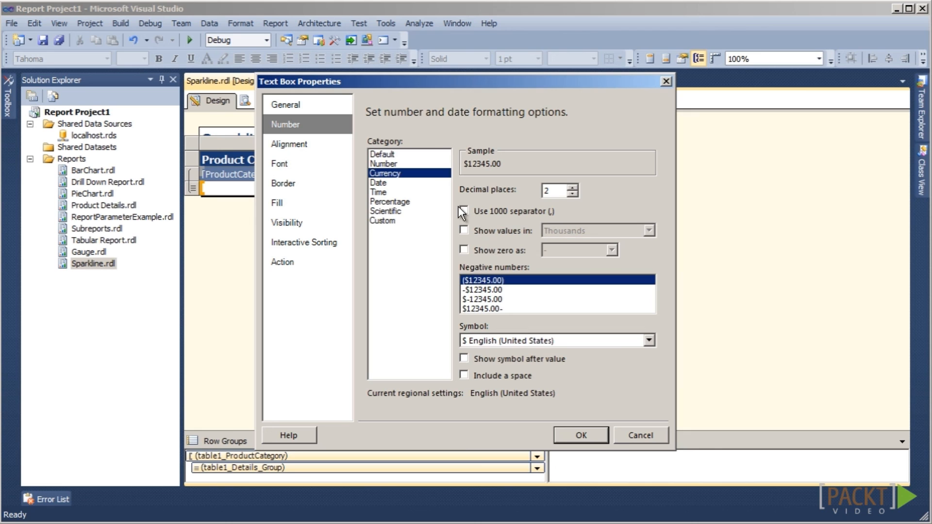
left_click(464, 210)
left_click(580, 435)
- Assign AmountSpent as the History sparkline's value and YearMonth as its category group, and preview the report
left_click(482, 179)
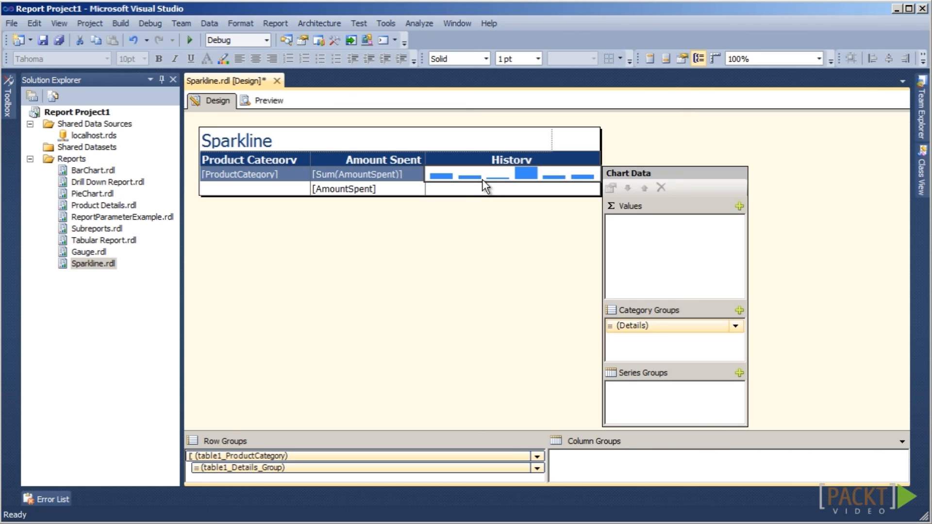
left_click(740, 207)
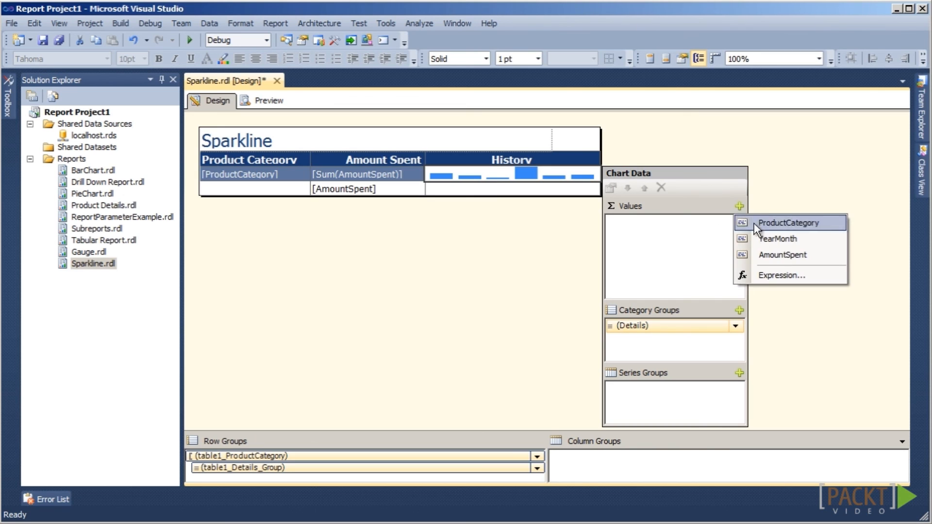
left_click(759, 252)
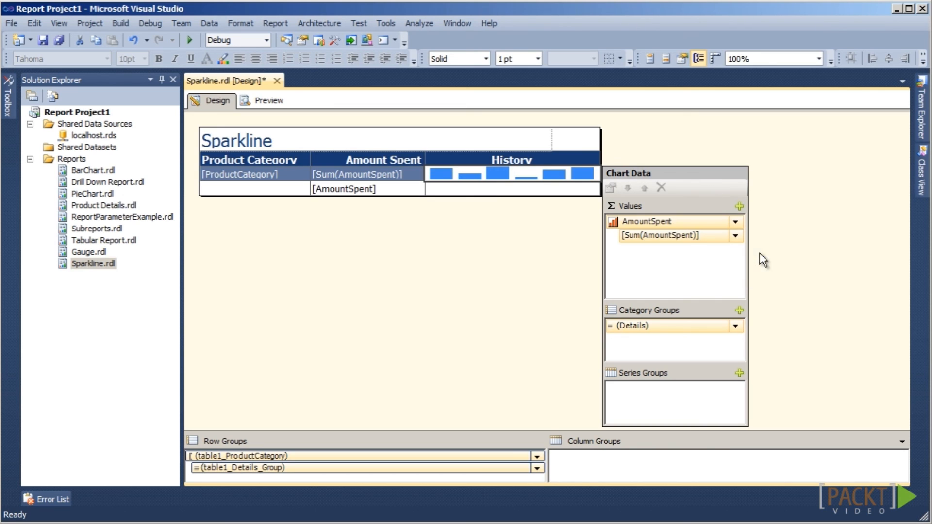
left_click(739, 311)
left_click(758, 344)
left_click(281, 108)
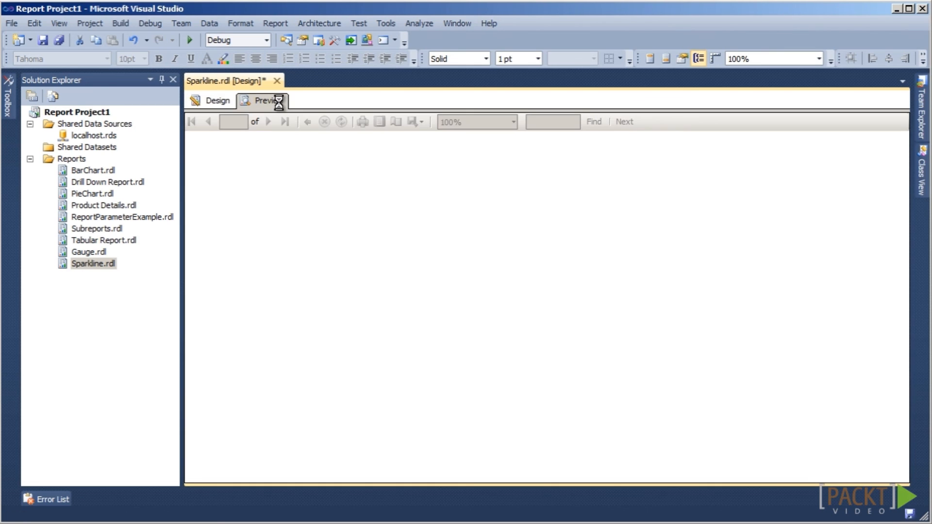
left_click(194, 182)
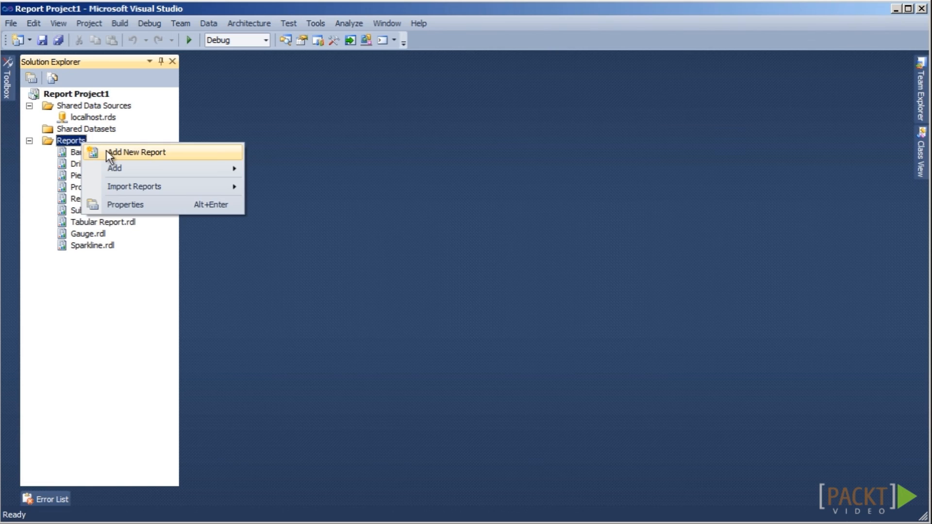
- Start another tabular report on the localhost data source with a query returning ProductCategory, AmountSpent, TargetAmount, and PercentageToTarget
left_click(107, 151)
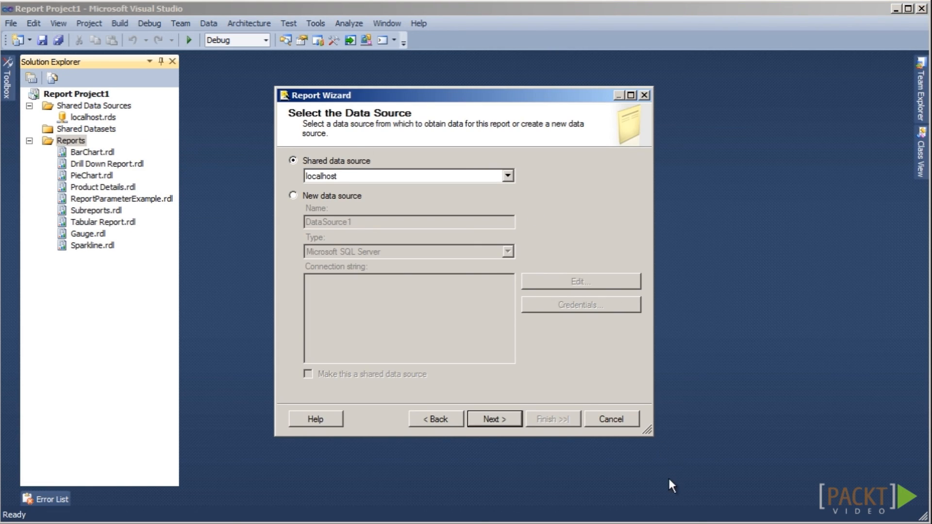
left_click(510, 421)
left_click(569, 235)
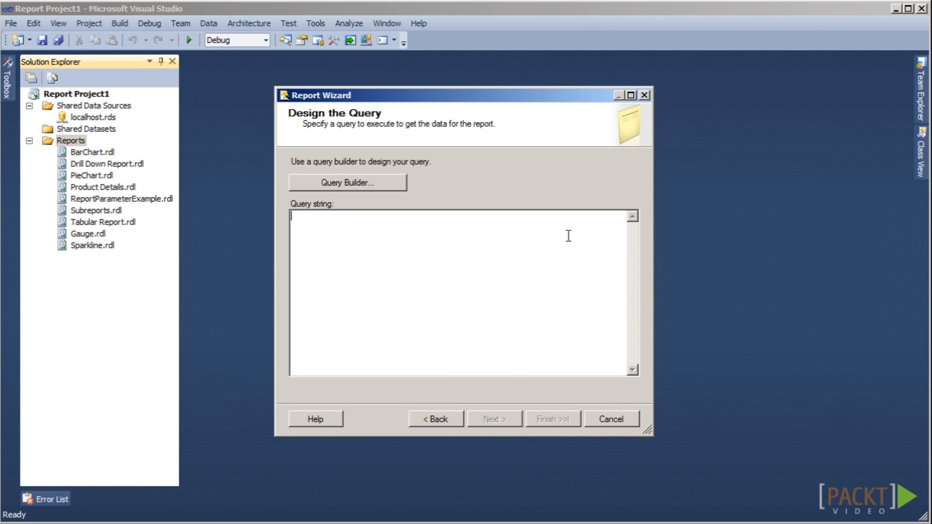
type("select t2.ProductCategory, sum(amountSpent) as AmountSpent, t3.TargetAmount, round(sum(amountSpent)/t3.TargetAmount,2) as PercentageToTarget from dbo.tblCustomerPurchases t1 inner join dbo.tblProduct t2    on t1.ProductKey=t2.ProductKey inner join dbo.tblSalesTarget t3    on t2.ProductCategoryKey=t3.ProductCategoryKey group by t2.ProductCategory, t3.TargetAmount order by t2.ProductCategory")
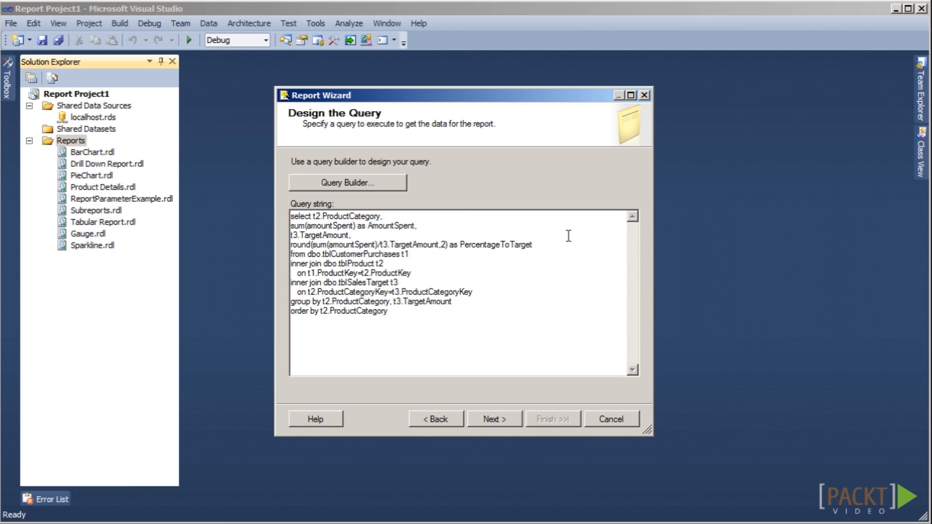
left_click(514, 419)
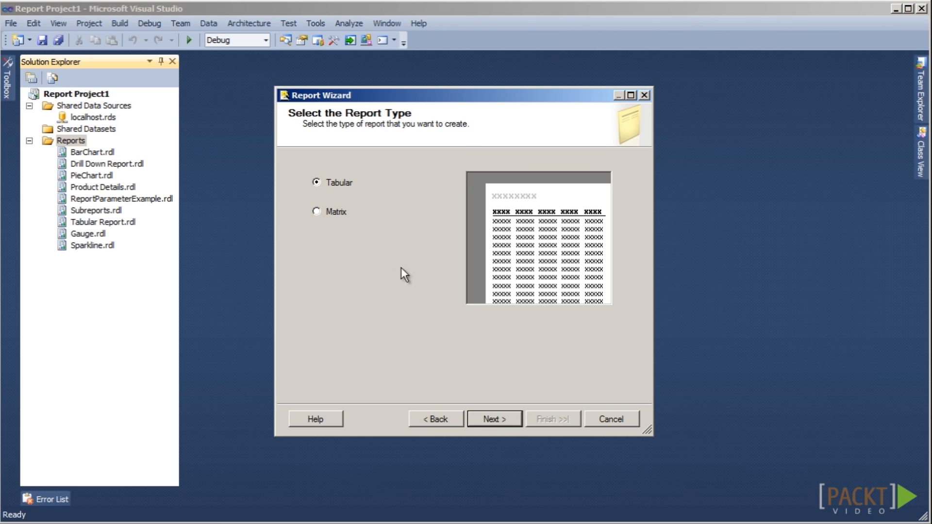
left_click(486, 421)
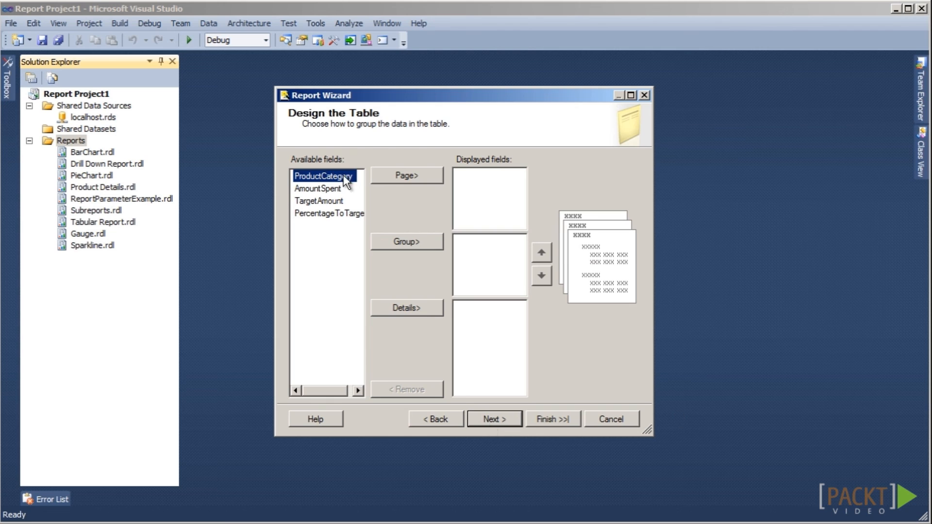
- Place ProductCategory, AmountSpent, TargetAmount, and PercentageToTarget in the table's details without any grouping
left_click(390, 301)
left_click(389, 306)
left_click(389, 305)
left_click(389, 306)
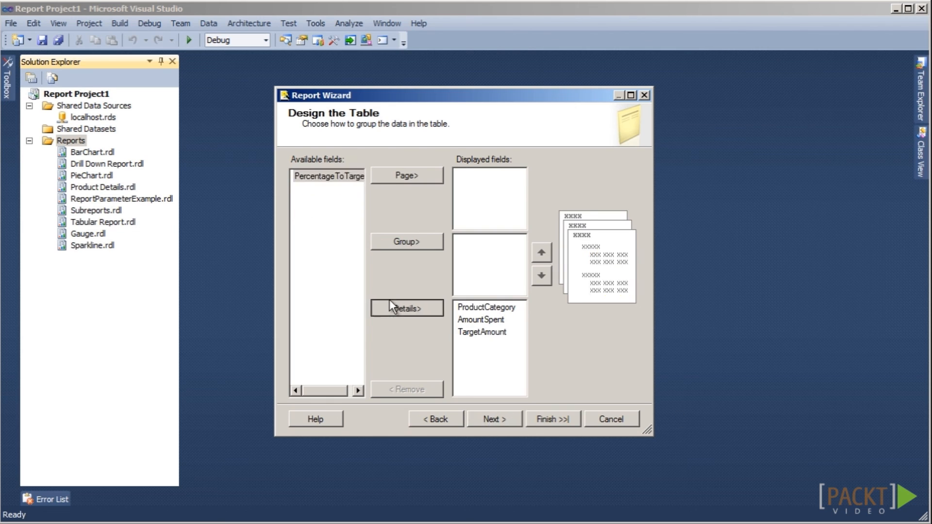
left_click(503, 420)
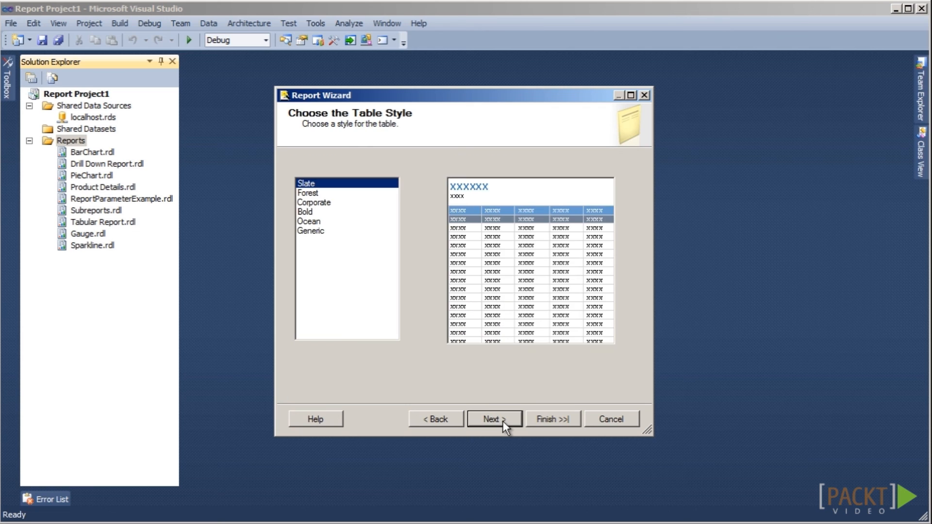
- Apply the Corporate table style and finish the report with the name Indicator
left_click(311, 203)
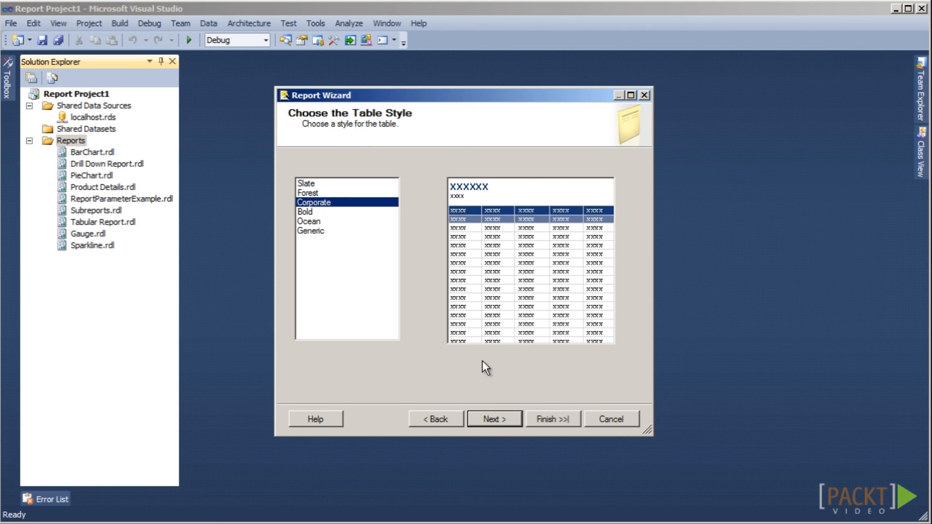
left_click(494, 418)
left_click(391, 173)
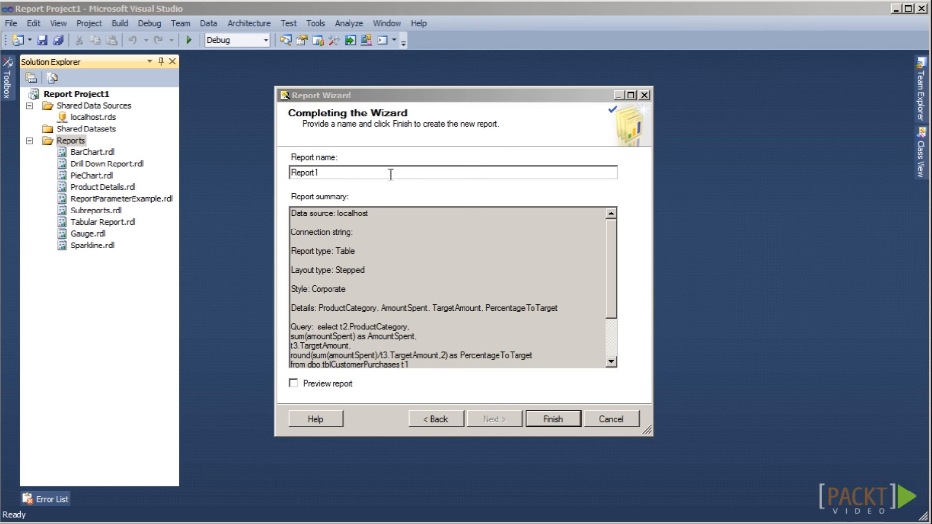
key("BackSpace")
key("BackSpace")
key("BackSpace")
key("BackSpace")
key("BackSpace")
key("BackSpace")
key("BackSpace")
type("Indicator")
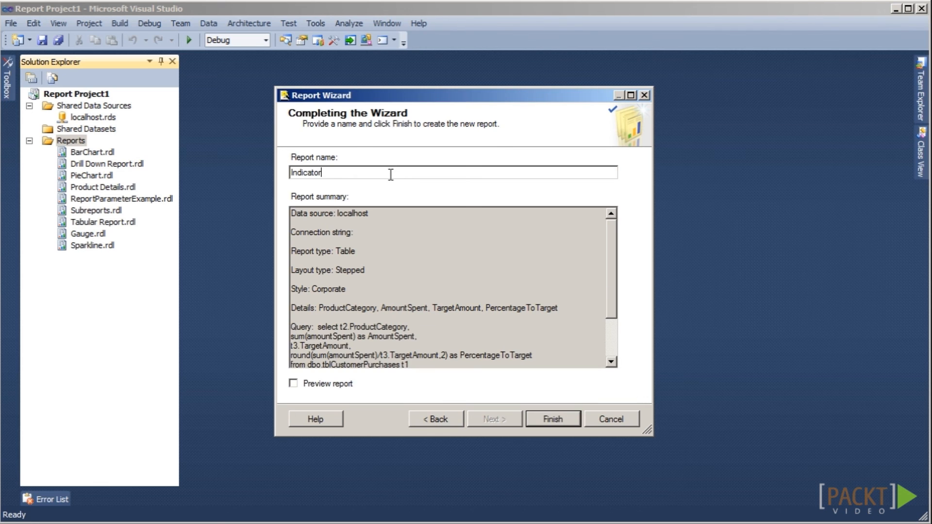
left_click(553, 420)
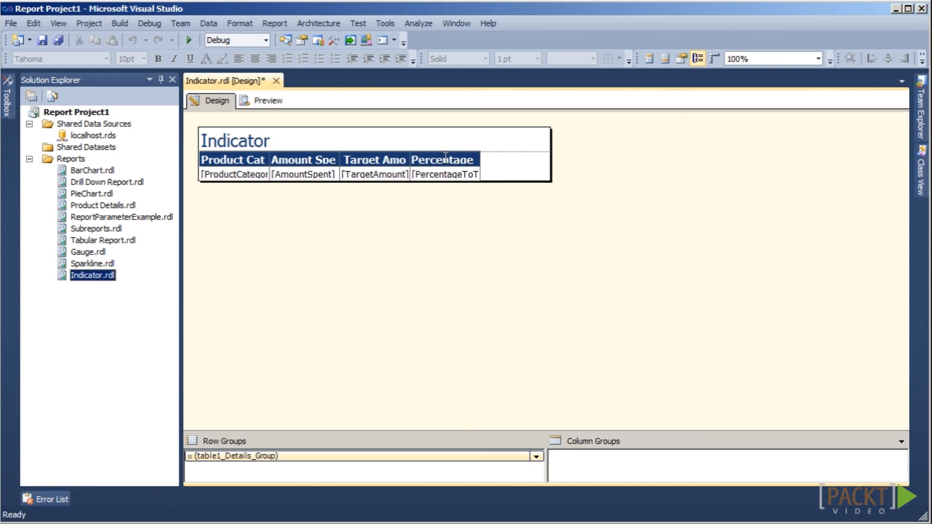
- Insert a column after PercentageToTarget and give it the centered header Status
right_click(445, 179)
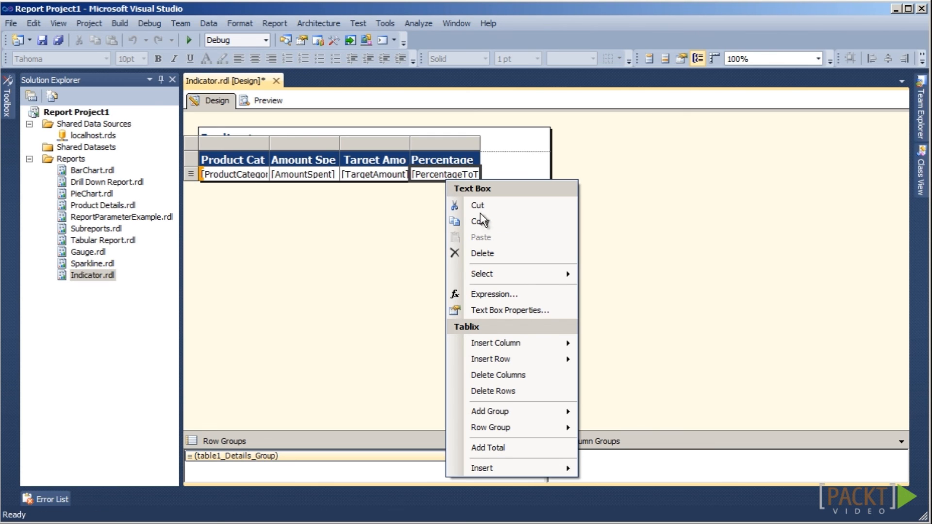
mouse_move(544, 348)
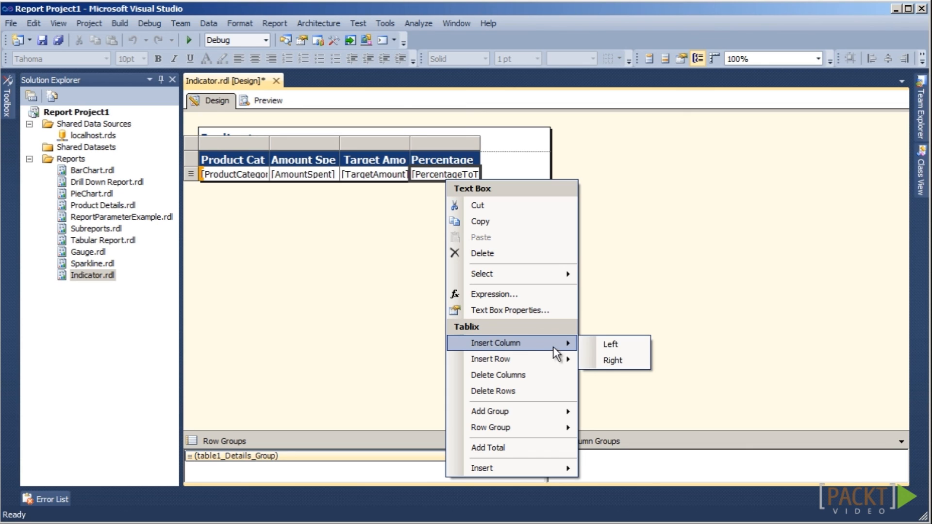
left_click(605, 362)
type("Status")
left_click(257, 59)
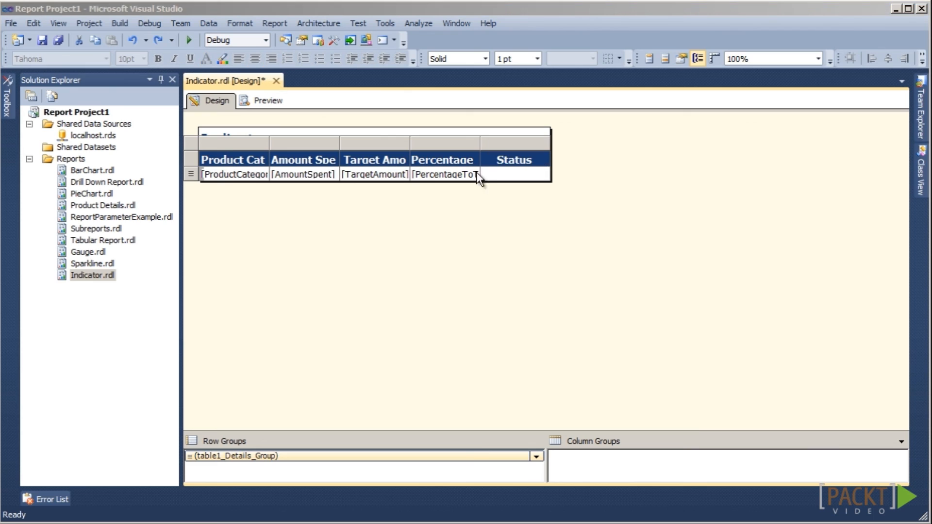
- Place an indicator in the Status detail cell using the red diamond, yellow triangle, and green circle shape set
left_click(7, 104)
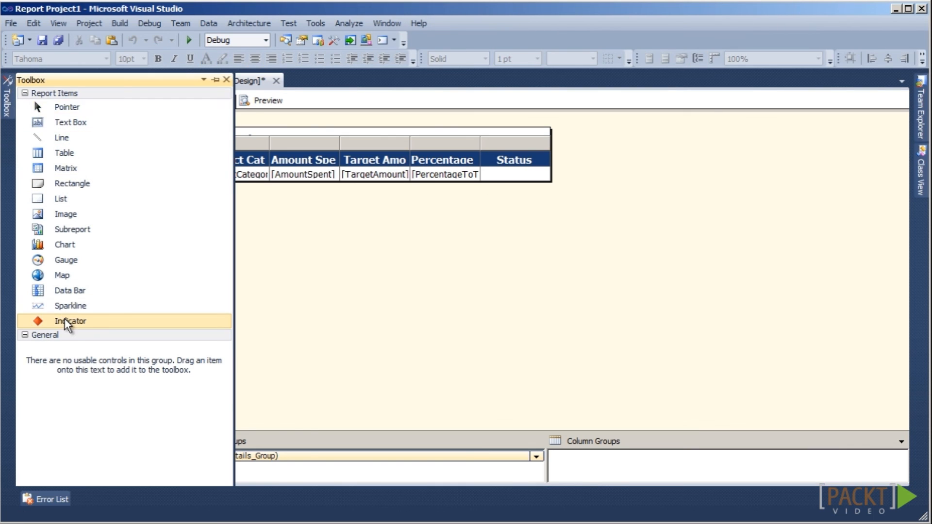
left_click_drag(65, 321, 531, 175)
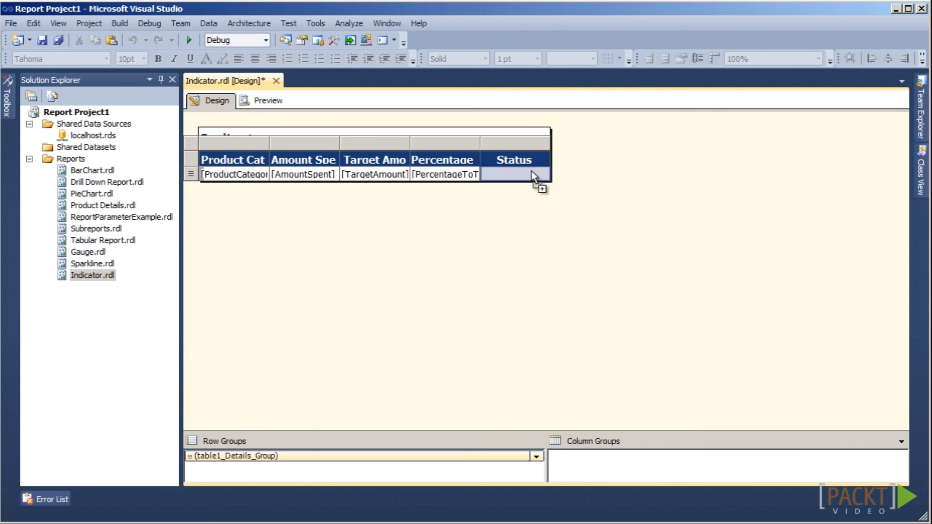
left_click_drag(532, 170, 531, 171)
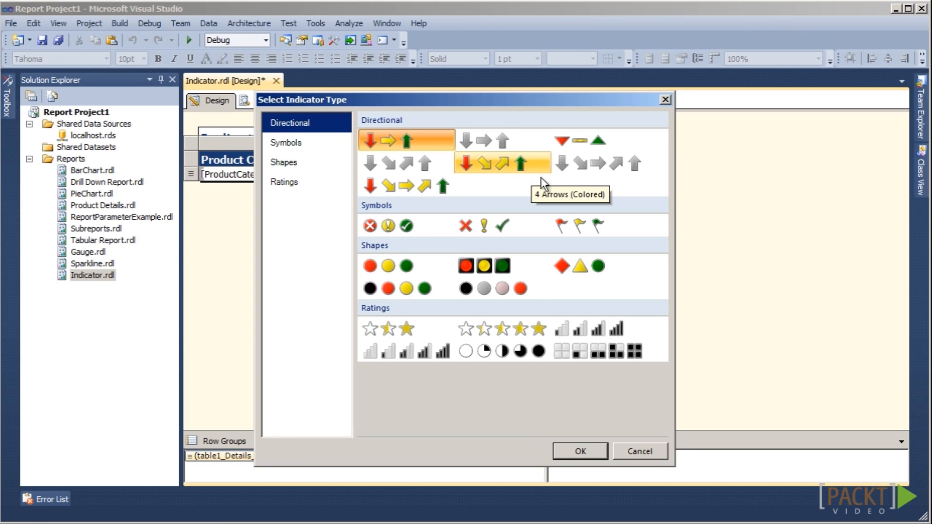
left_click(620, 267)
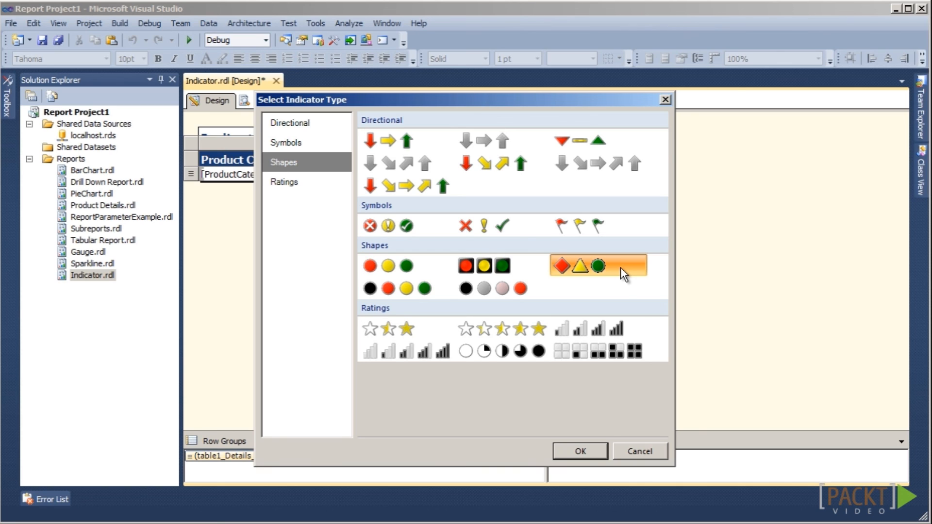
left_click(592, 453)
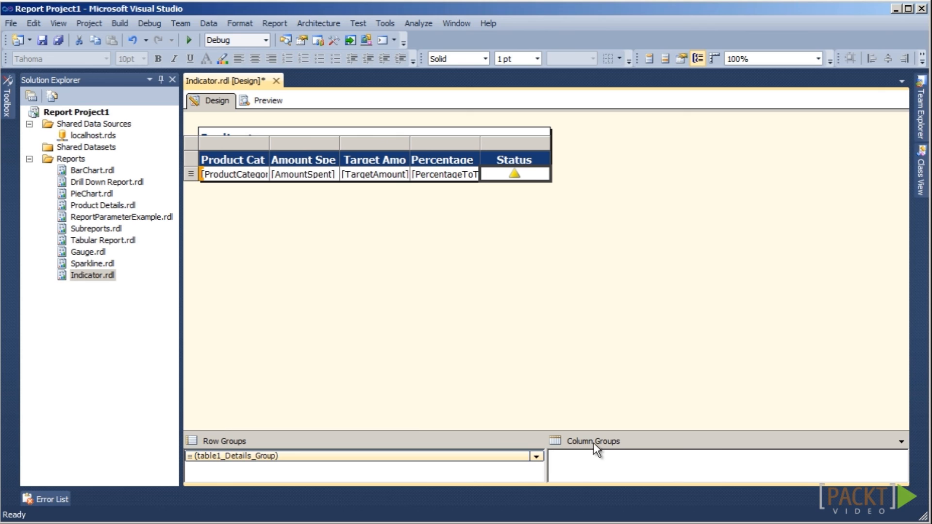
- Set the Status indicator's value to [Sum(PercentageToTarget)] and its states measurement unit to Numeric
right_click(531, 180)
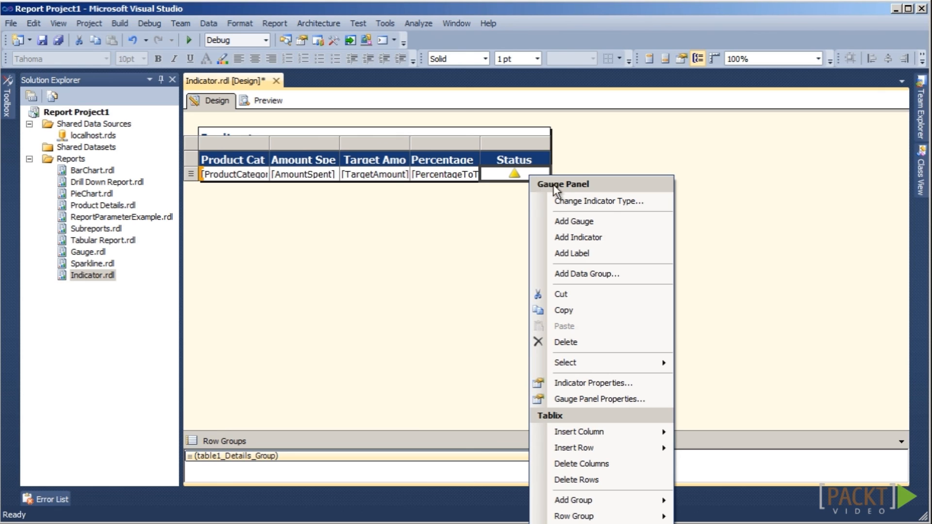
left_click(624, 380)
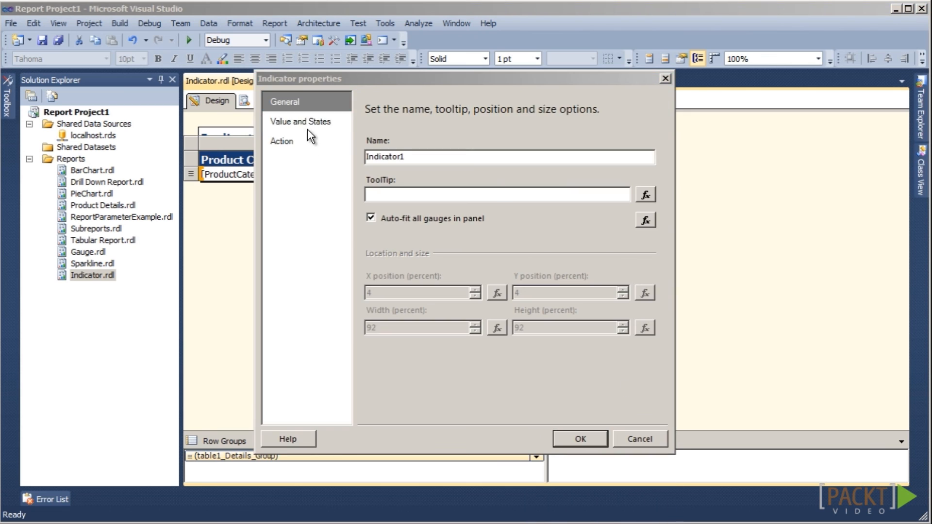
left_click(307, 121)
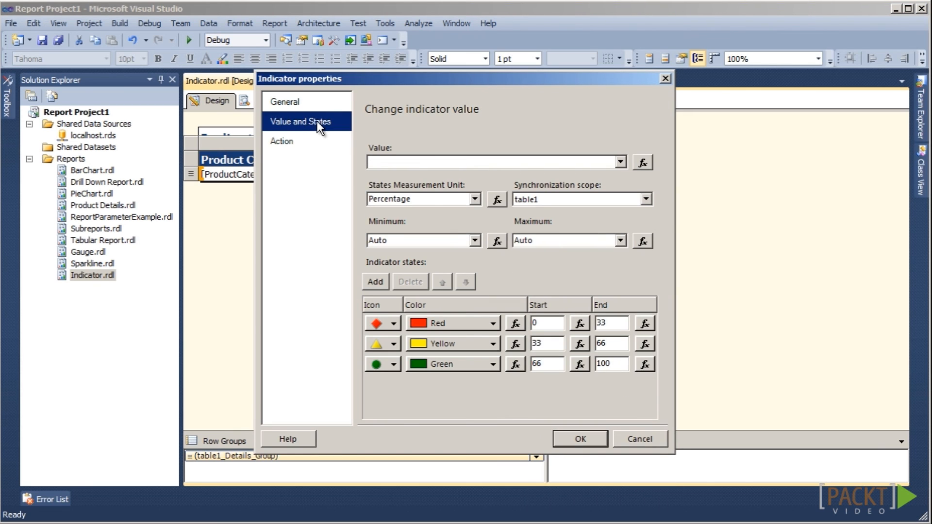
left_click(621, 162)
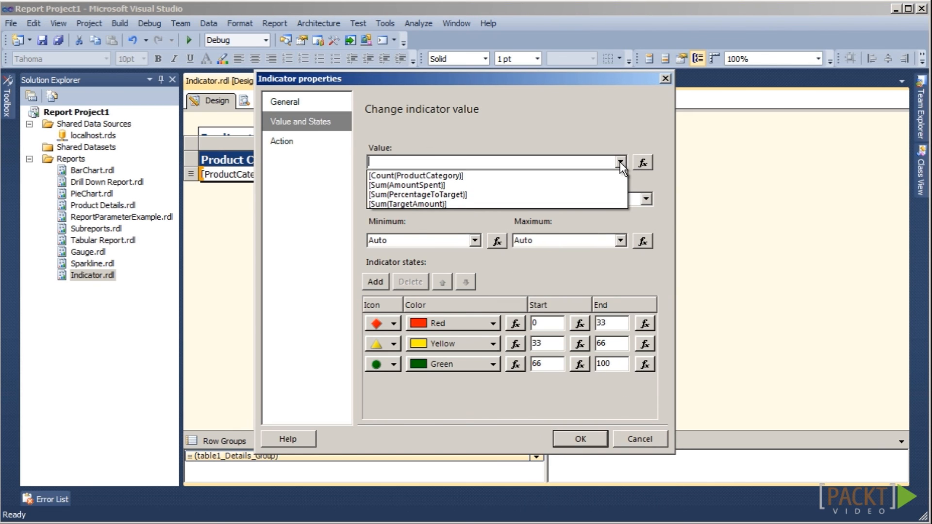
left_click(580, 194)
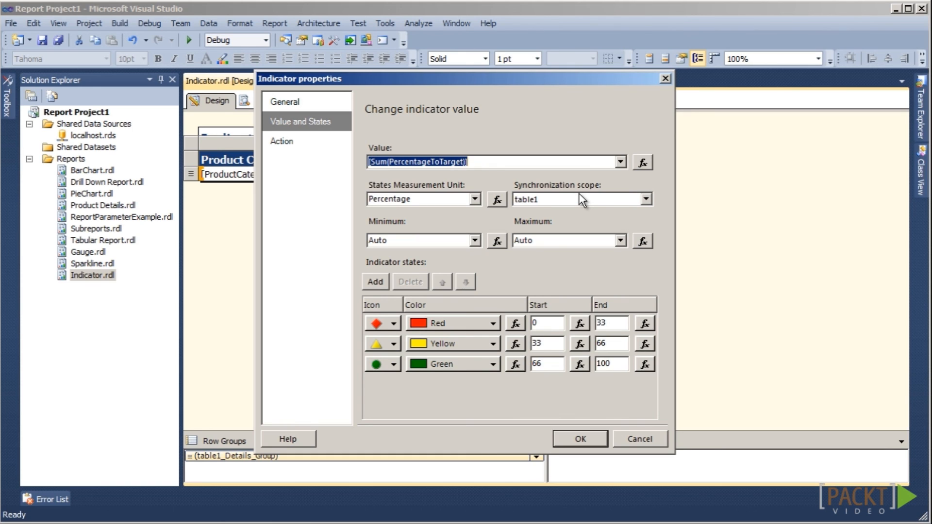
left_click(476, 199)
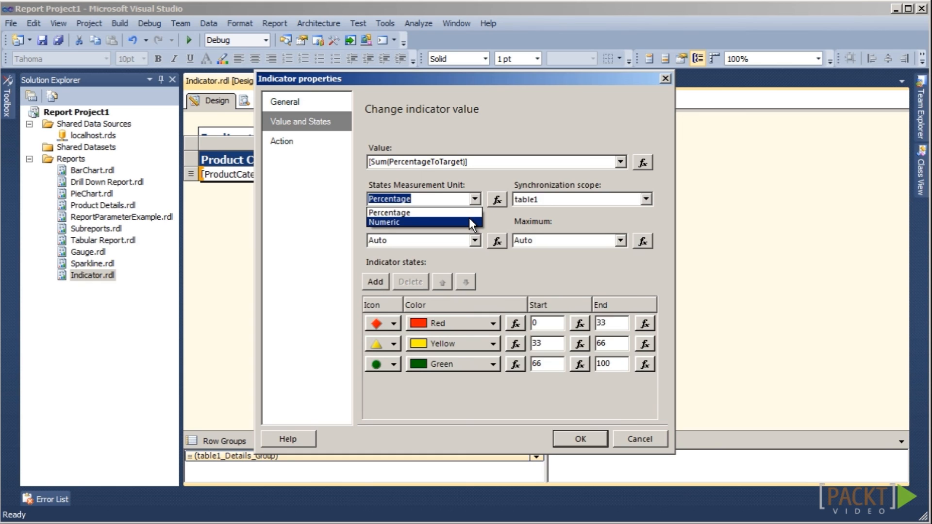
left_click(431, 221)
- Set the indicator ranges to red 0 to 0.8, yellow 0.81 to 0.94, and green 0.95 to 1, and preview the report
left_click(547, 281)
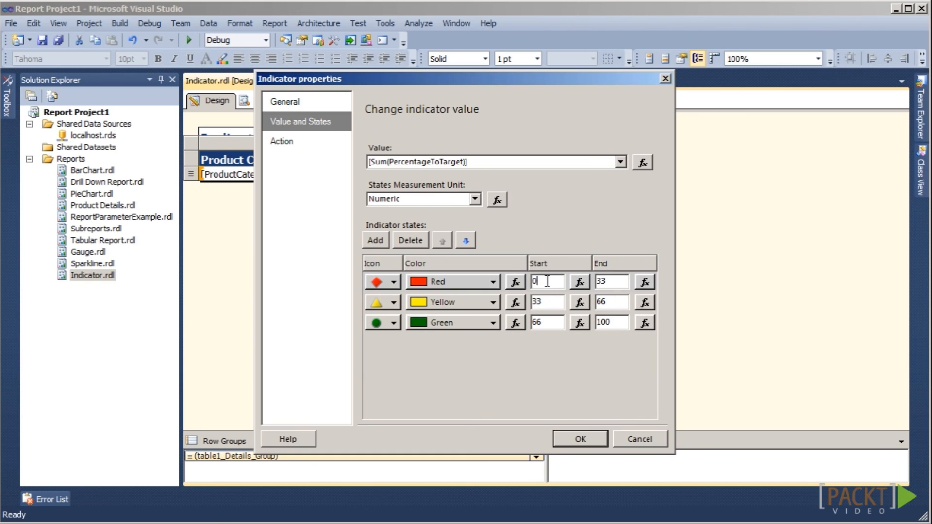
double_click(597, 282)
double_click(537, 302)
type("0.81")
left_click(618, 301)
key("BackSpace")
key("BackSpace")
type("0.94")
left_click(556, 322)
key("BackSpace")
key("BackSpace")
type("0")
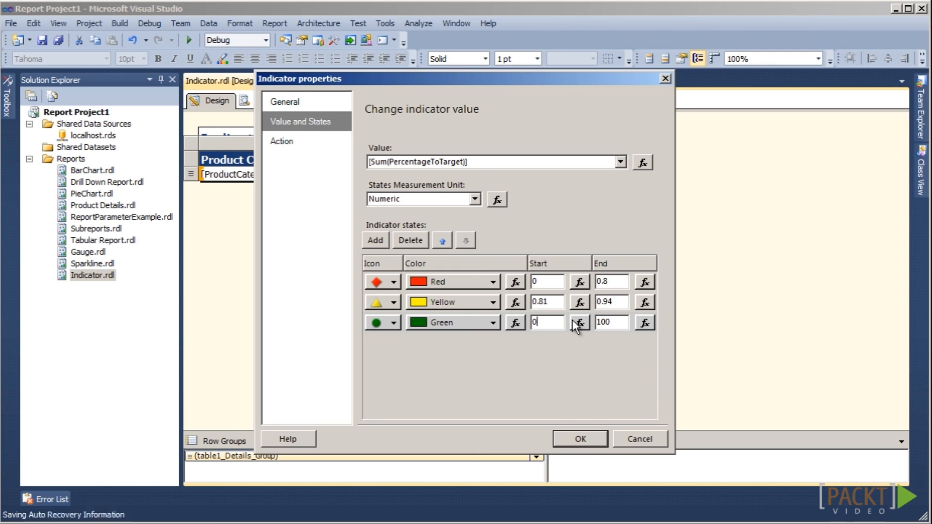
type(".95")
key("Tab")
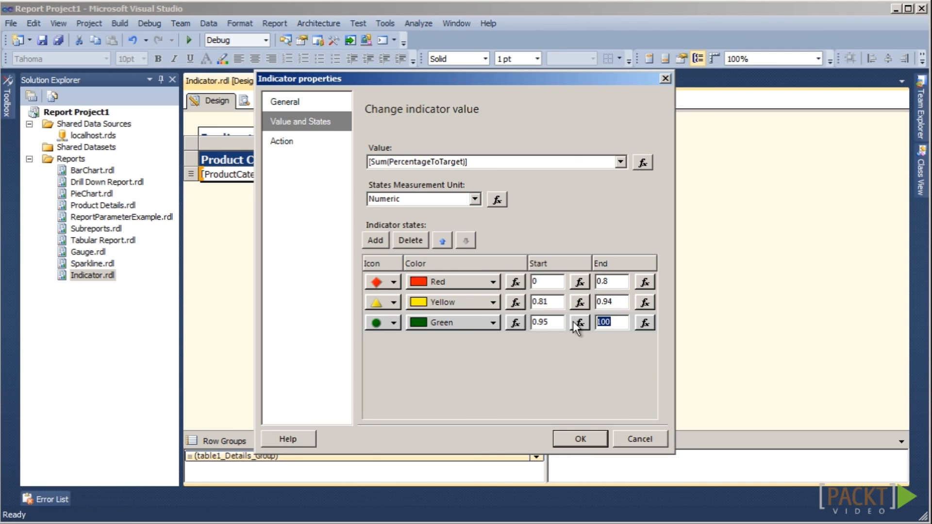
type("1")
left_click(586, 437)
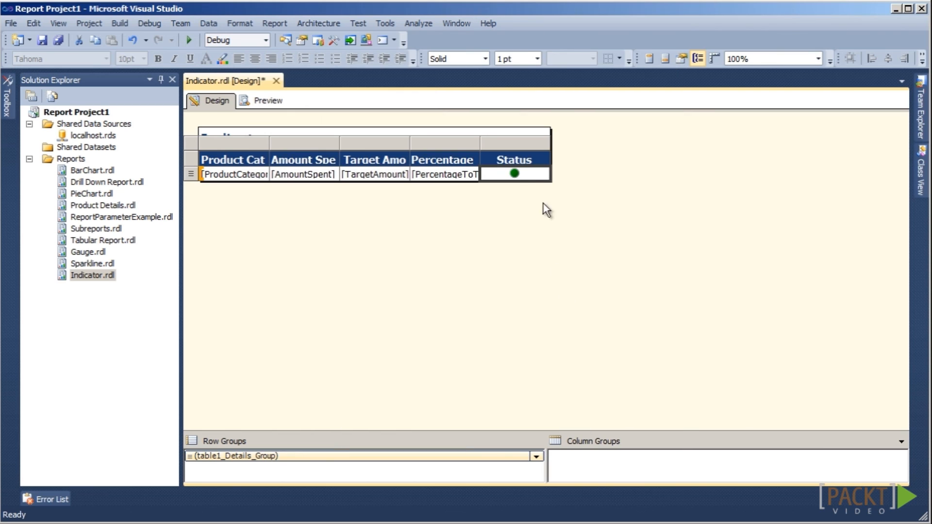
left_click(284, 100)
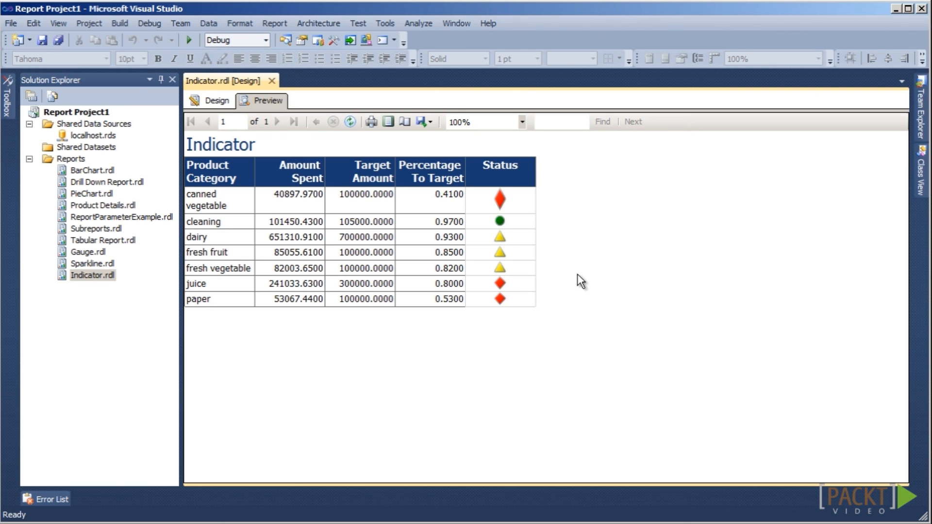
- Format the AmountSpent detail text box as currency with a thousands separator
left_click(208, 106)
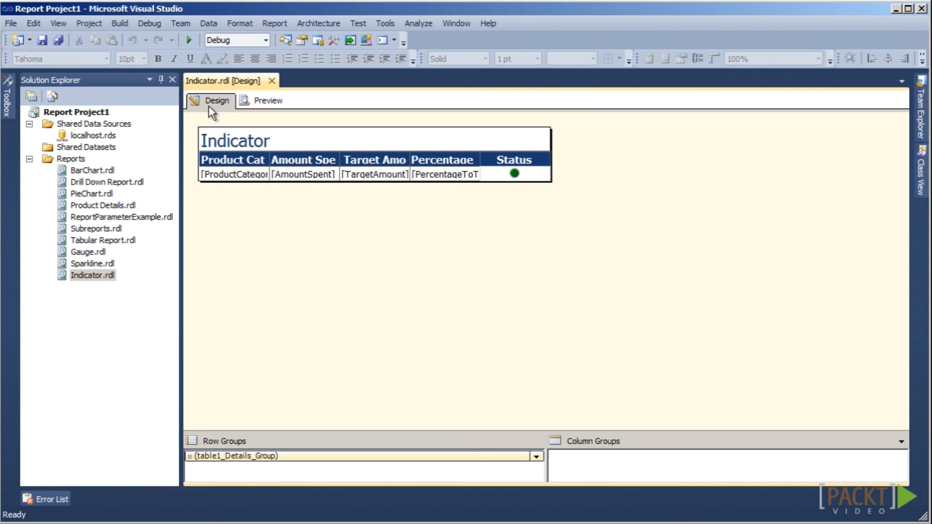
right_click(312, 178)
left_click(362, 308)
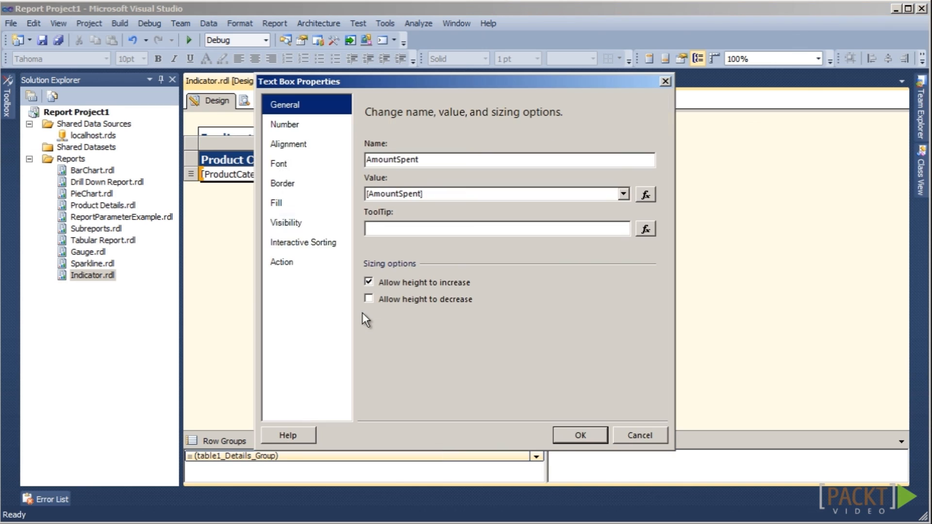
left_click(301, 124)
left_click(386, 173)
left_click(460, 208)
left_click(577, 435)
- Format the TargetAmount detail text box as currency with a thousands separator
right_click(402, 183)
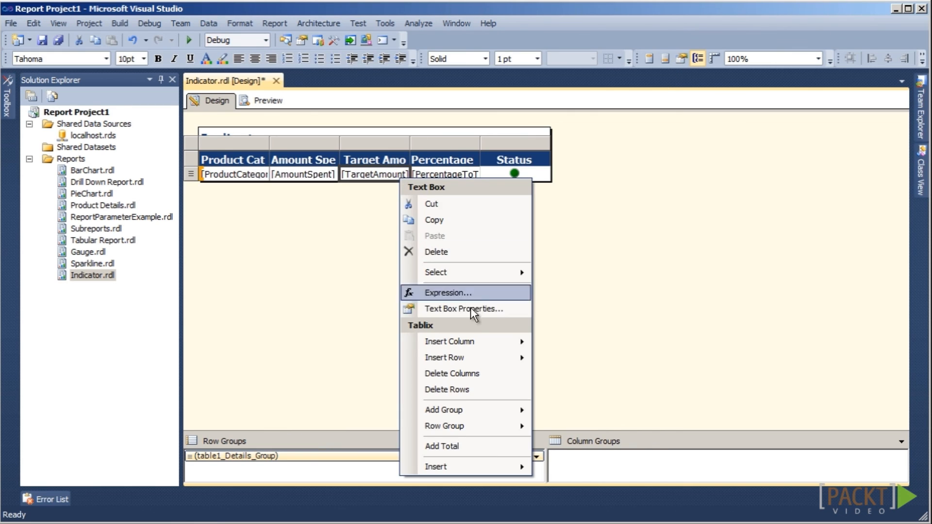
left_click(478, 311)
left_click(340, 125)
left_click(386, 174)
left_click(460, 208)
left_click(582, 435)
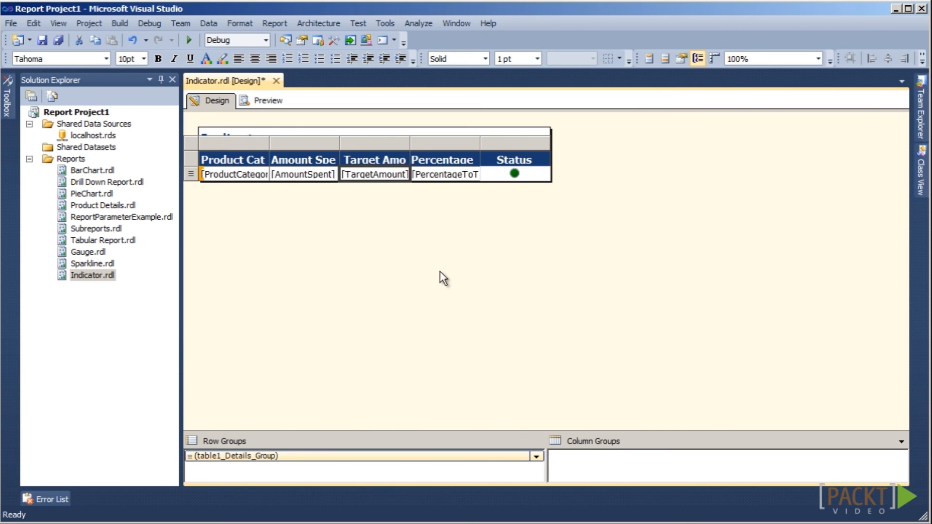
- Format the PercentageToTarget detail text box as a percentage and reduce its decimal places
right_click(437, 179)
left_click(505, 308)
left_click(323, 127)
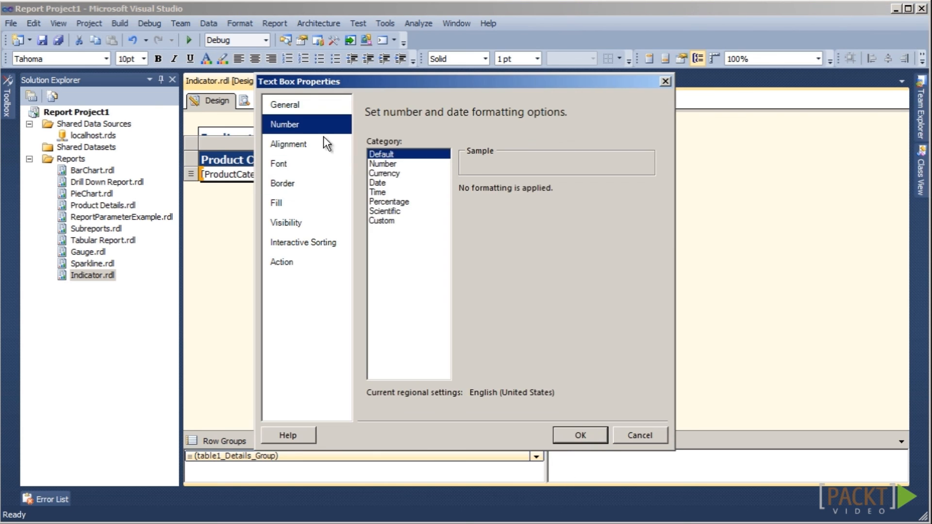
left_click(389, 201)
left_click(553, 194)
left_click(553, 194)
left_click(580, 435)
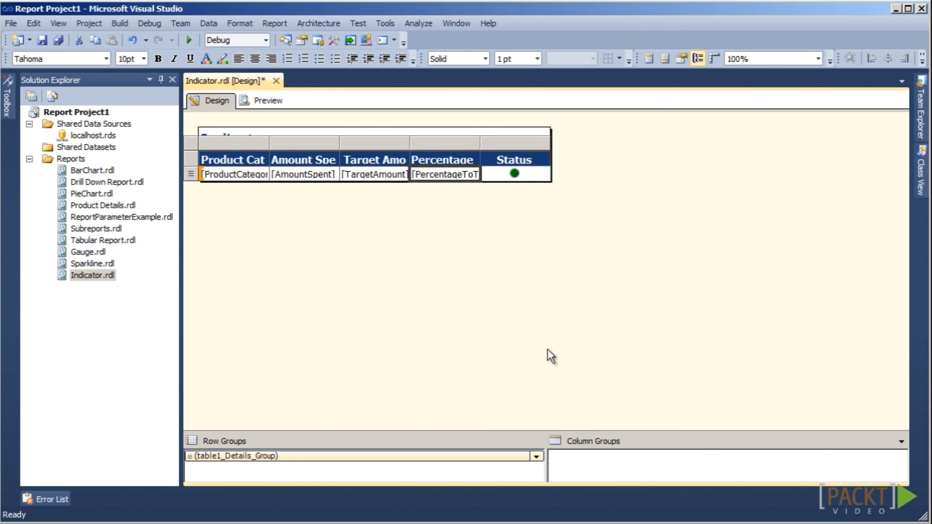
- Widen the Product Category column, center the table's header row, and preview the report
left_click_drag(270, 142, 364, 142)
left_click(193, 159)
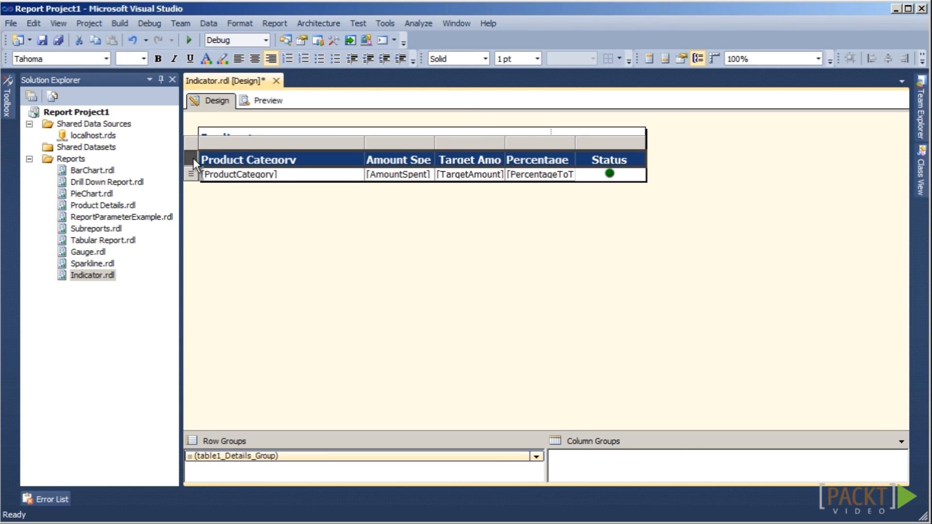
left_click(255, 58)
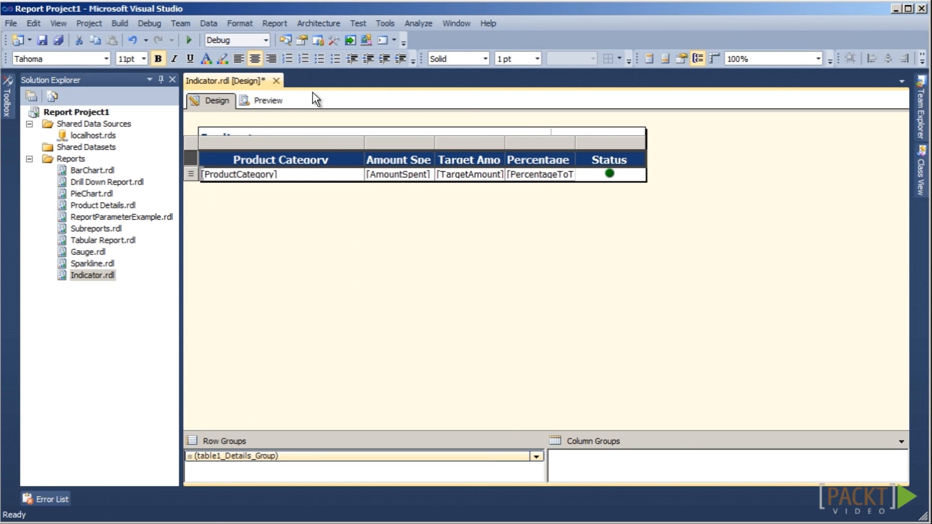
left_click(263, 100)
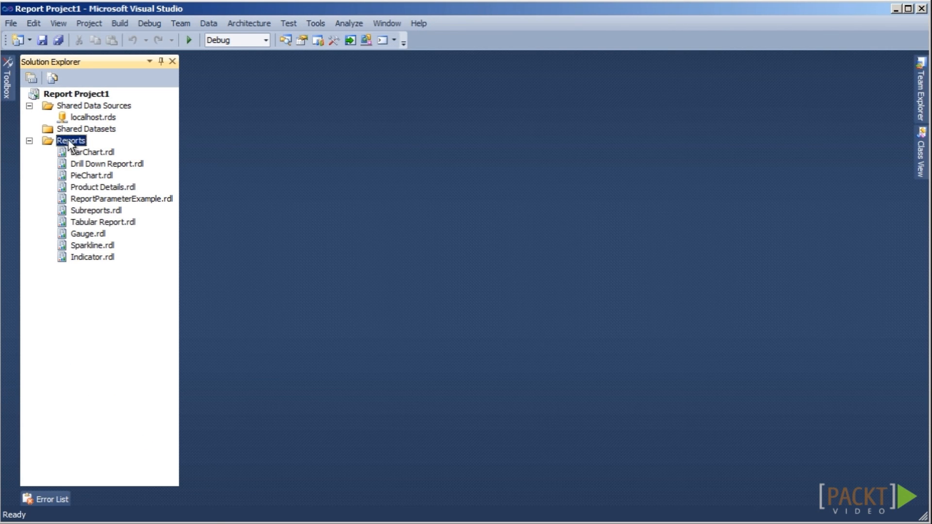
- Add a new empty report named Dashboard.rdl to the project and extend the height of its report body
right_click(68, 141)
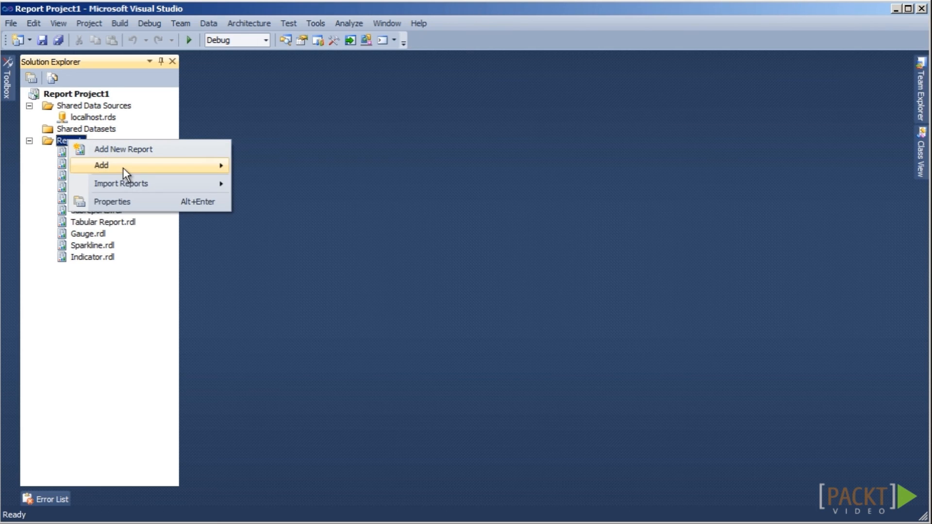
mouse_move(127, 167)
left_click(265, 168)
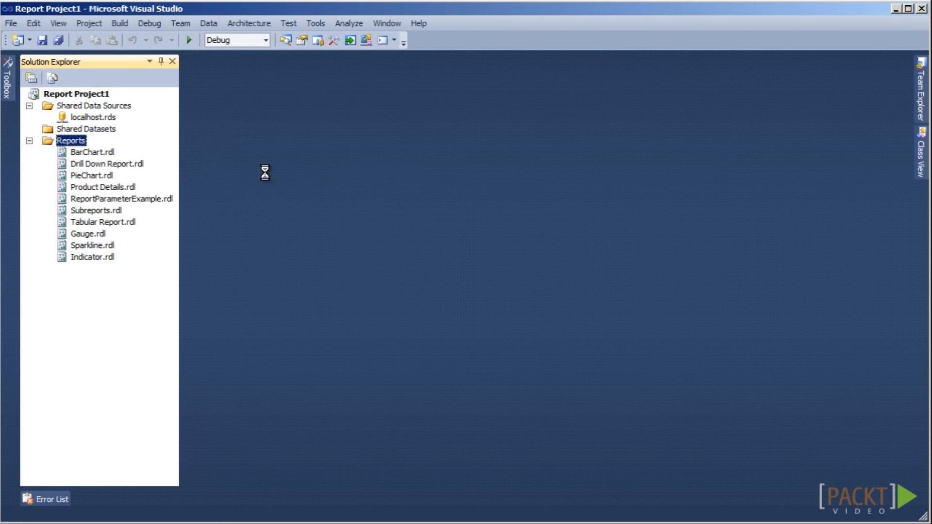
left_click_drag(253, 461, 148, 457)
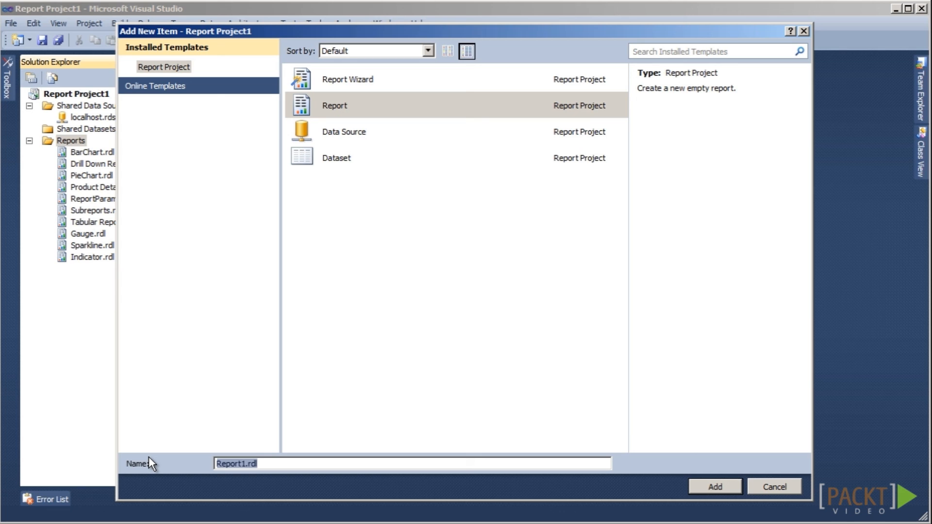
type("Dashboard.rdl")
left_click(698, 485)
left_click_drag(622, 266, 603, 459)
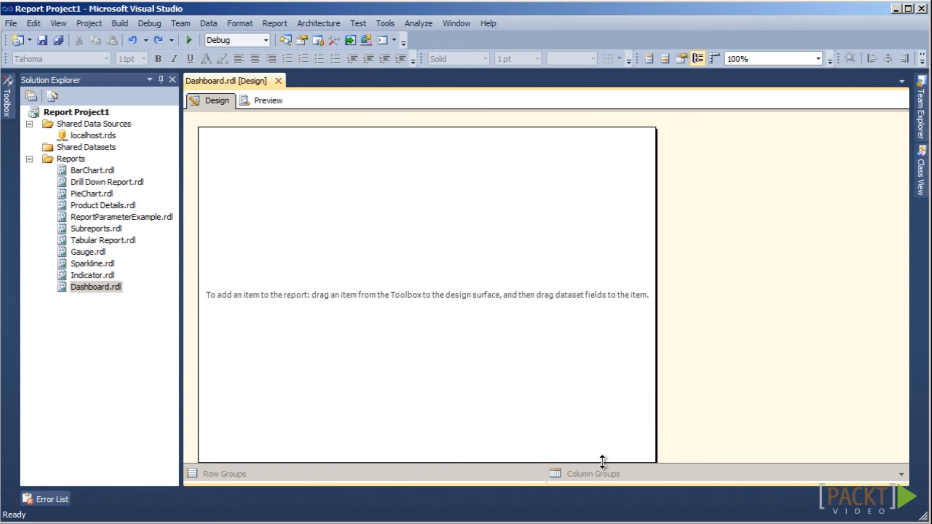
- Insert a subreport in the report body, reduce its height, and place it in the body's upper-left corner
right_click(241, 140)
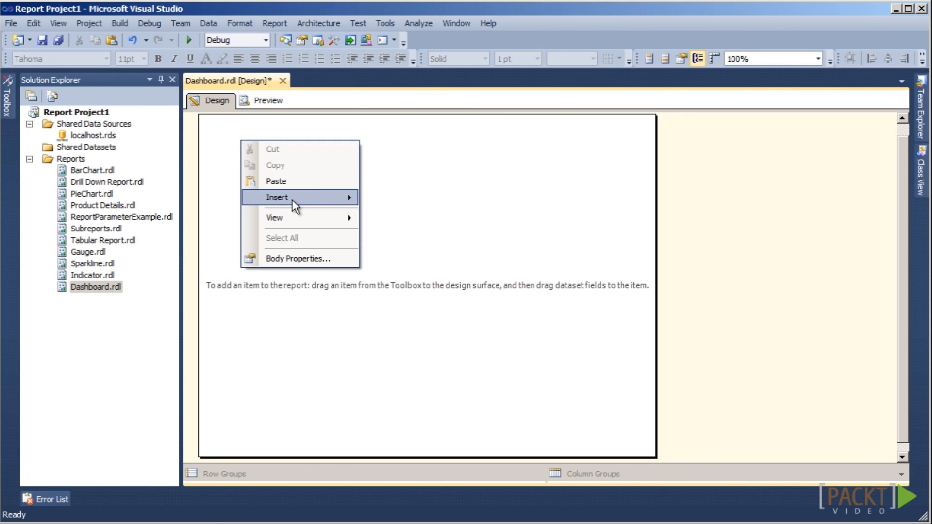
mouse_move(293, 199)
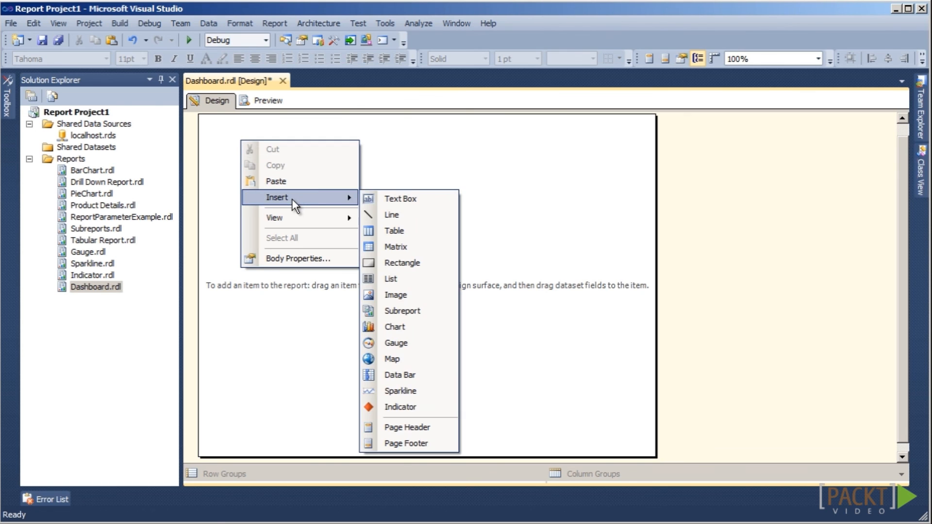
left_click(402, 310)
left_click_drag(453, 352, 453, 233)
left_click_drag(383, 217, 342, 192)
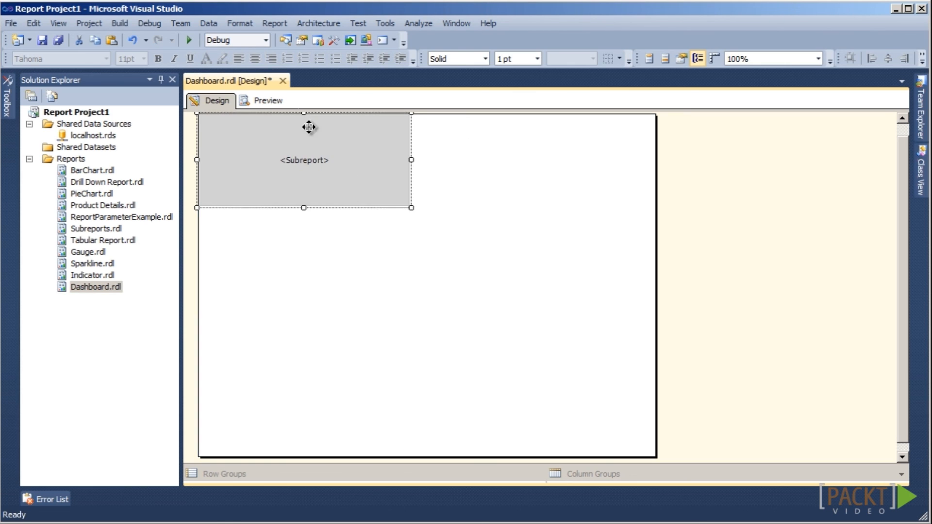
- Duplicate the subreport and place the copy directly to the right of the original
right_click(330, 153)
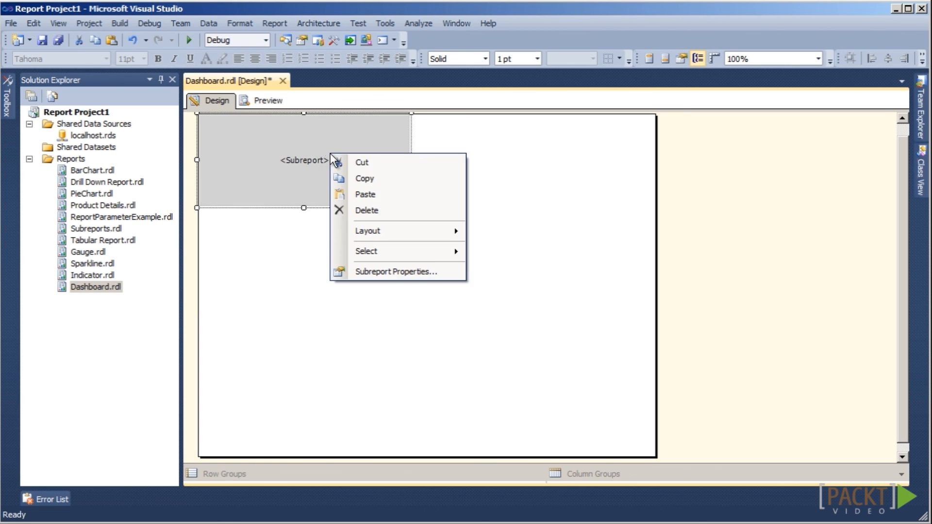
left_click(383, 184)
right_click(472, 173)
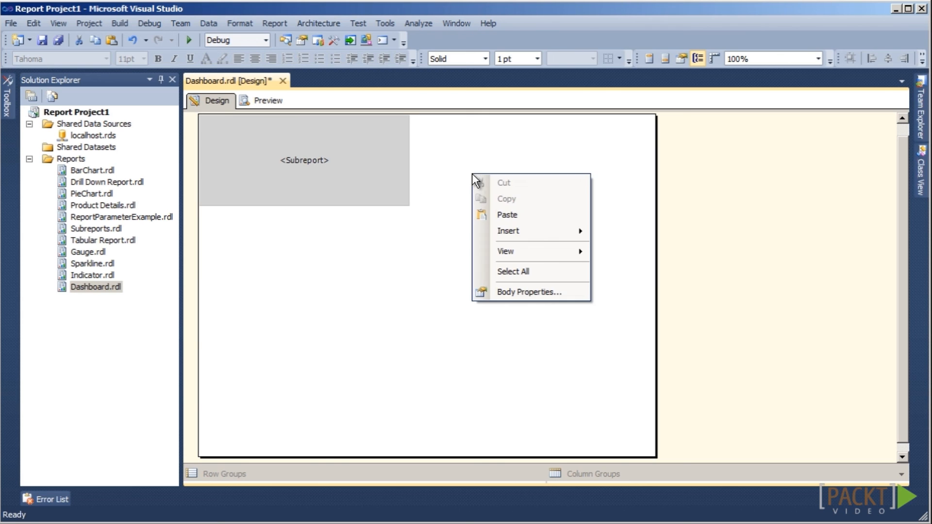
left_click(491, 214)
left_click_drag(422, 270, 501, 155)
- Paste two more subreport copies and align them under the first two to form a two-by-two grid
right_click(344, 274)
left_click(350, 314)
left_click_drag(357, 279, 284, 251)
right_click(460, 257)
left_click(478, 292)
left_click_drag(434, 299, 524, 272)
left_click(494, 381)
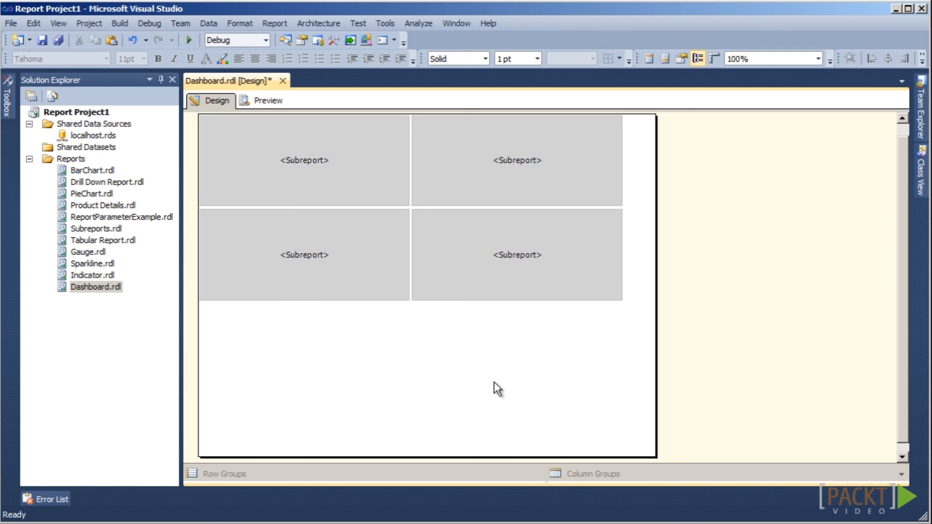
- Link the upper-left subreport to the Sparkline report and give it an outline border
right_click(361, 170)
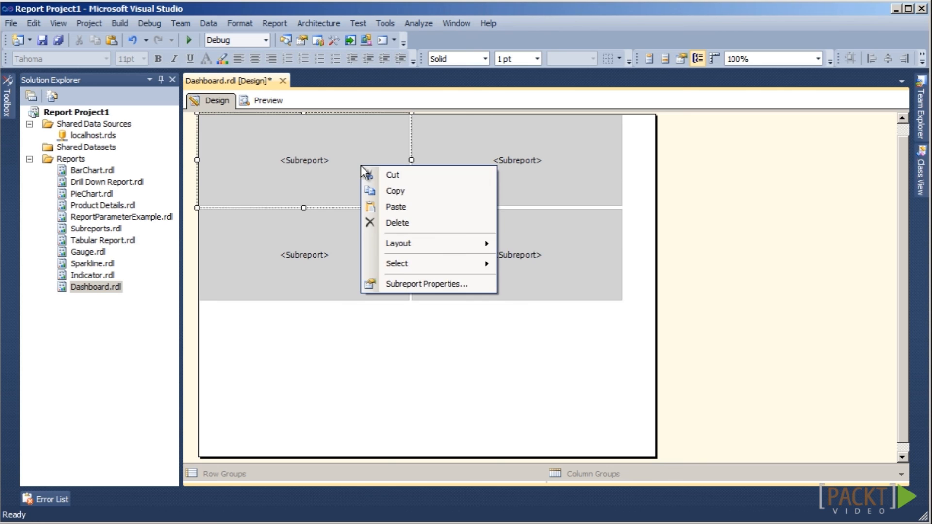
left_click(398, 284)
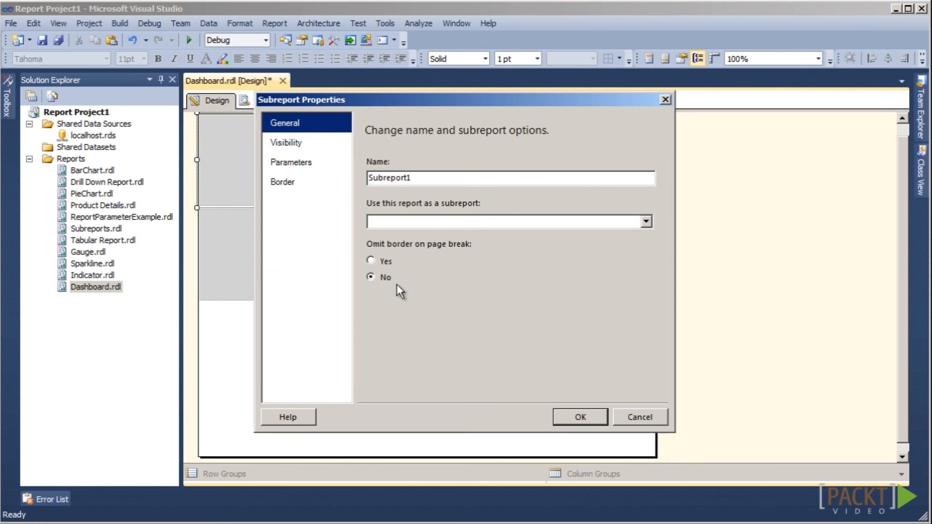
left_click(646, 221)
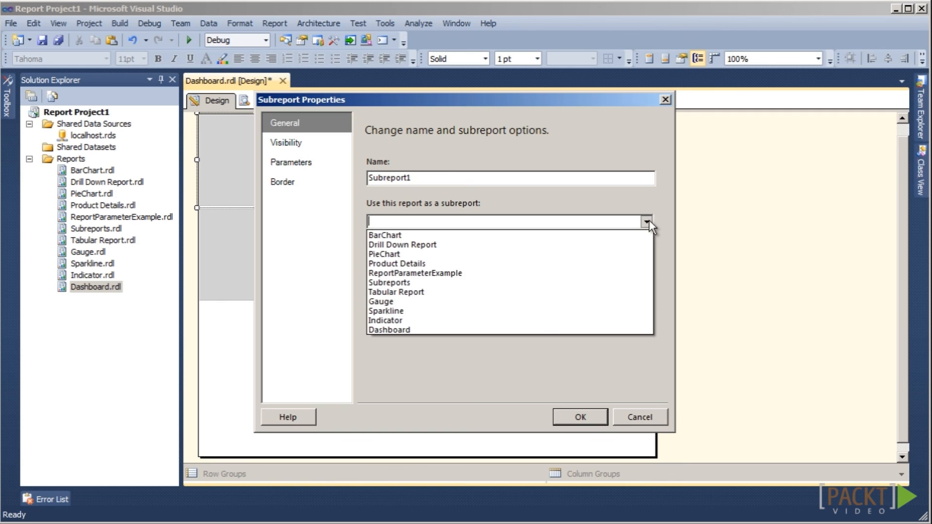
left_click(520, 310)
left_click(281, 181)
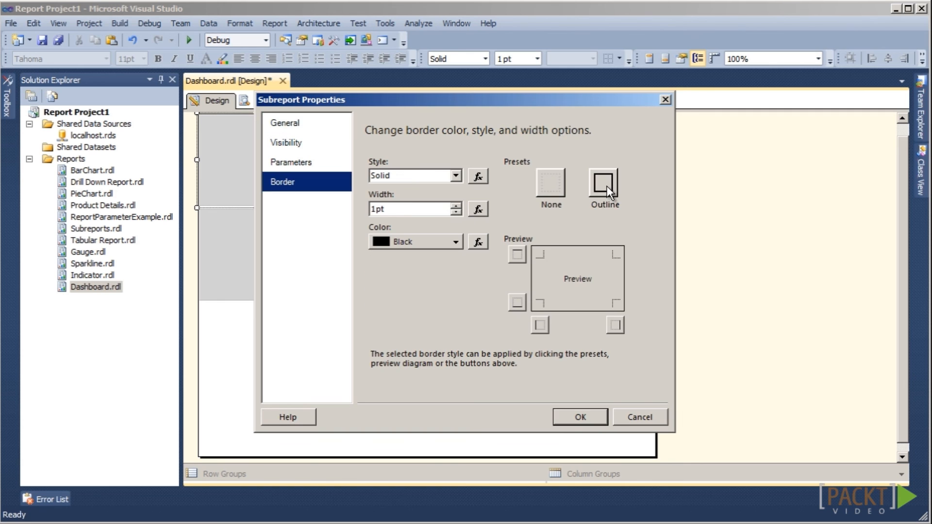
left_click(605, 184)
left_click(579, 417)
- Link the upper-right subreport to the Gauge report and give it an outline border
right_click(549, 155)
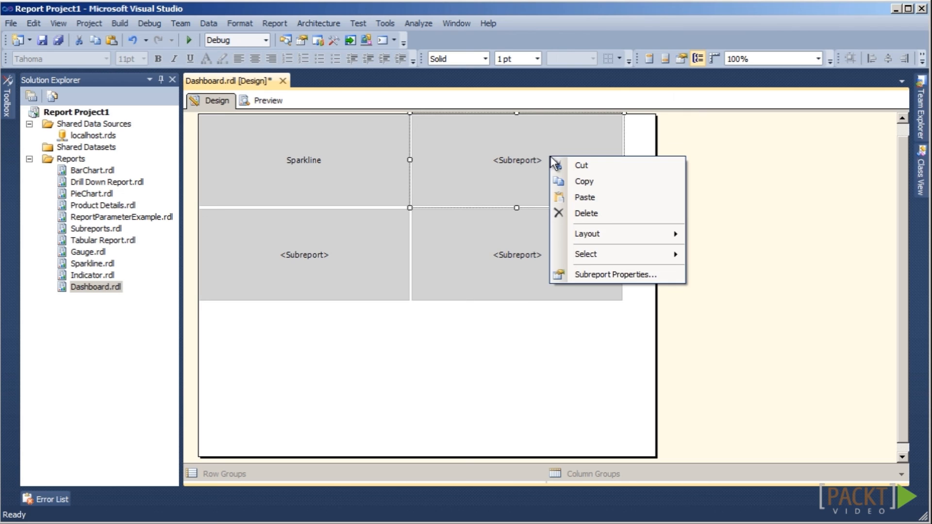
left_click(625, 275)
left_click(645, 222)
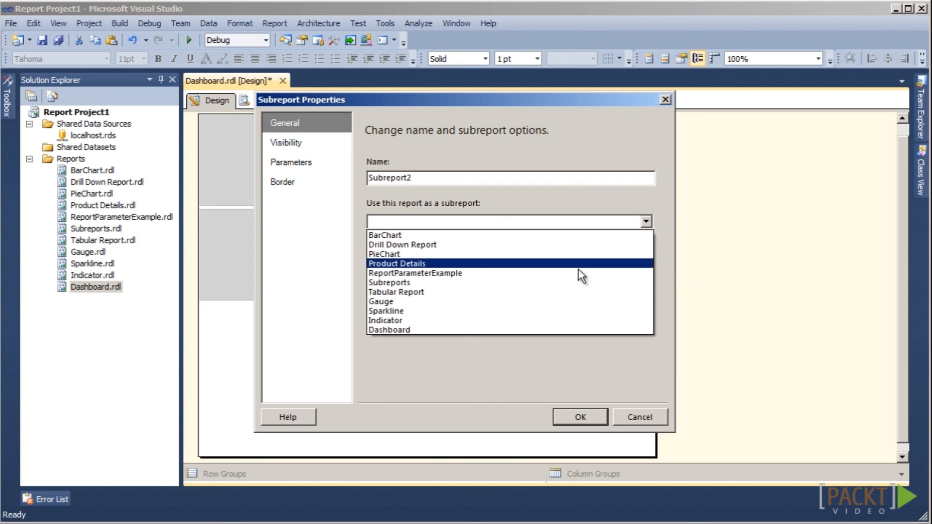
left_click(546, 301)
left_click(282, 182)
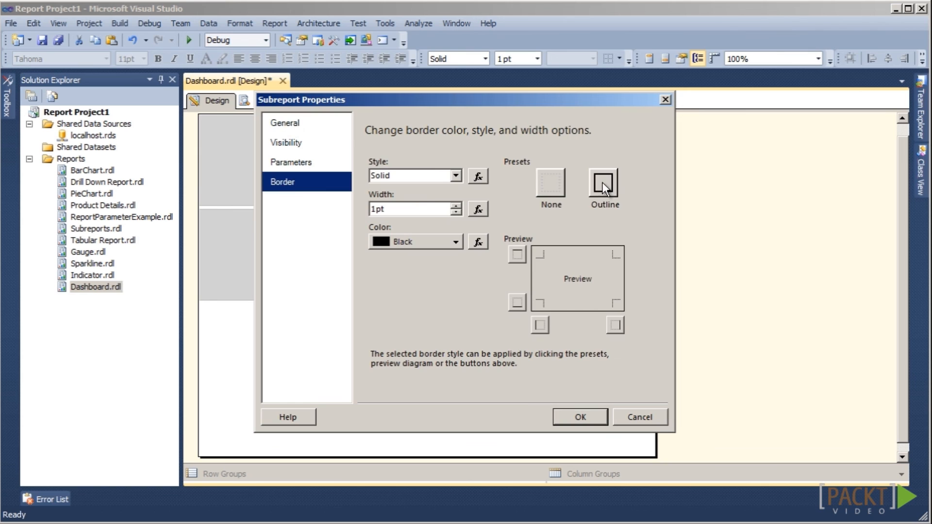
left_click(604, 183)
left_click(580, 417)
- Link the lower-right subreport to the Indicator report and give it an outline border
right_click(506, 263)
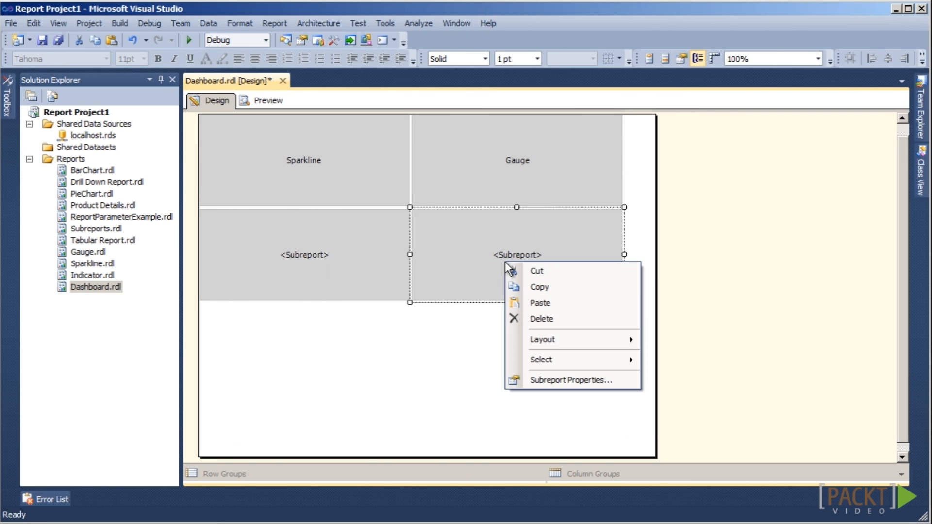
left_click(574, 384)
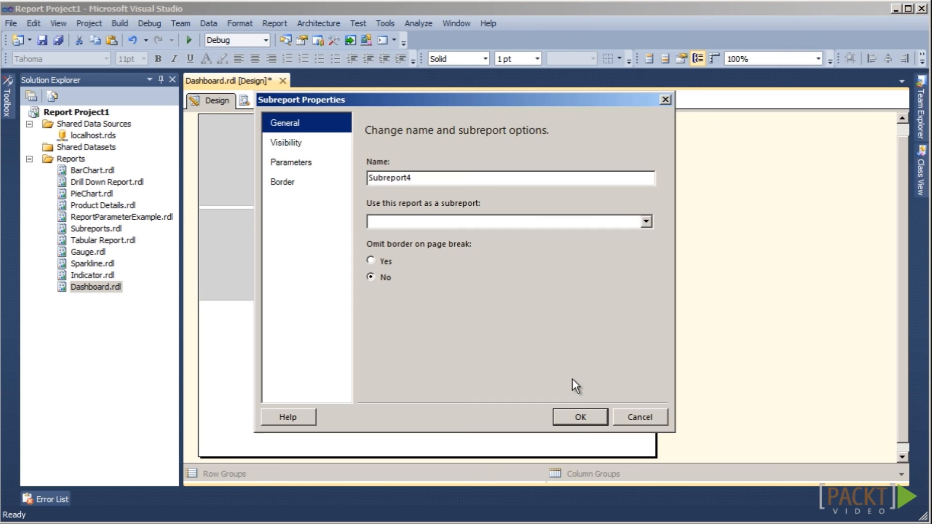
left_click(646, 220)
left_click(480, 320)
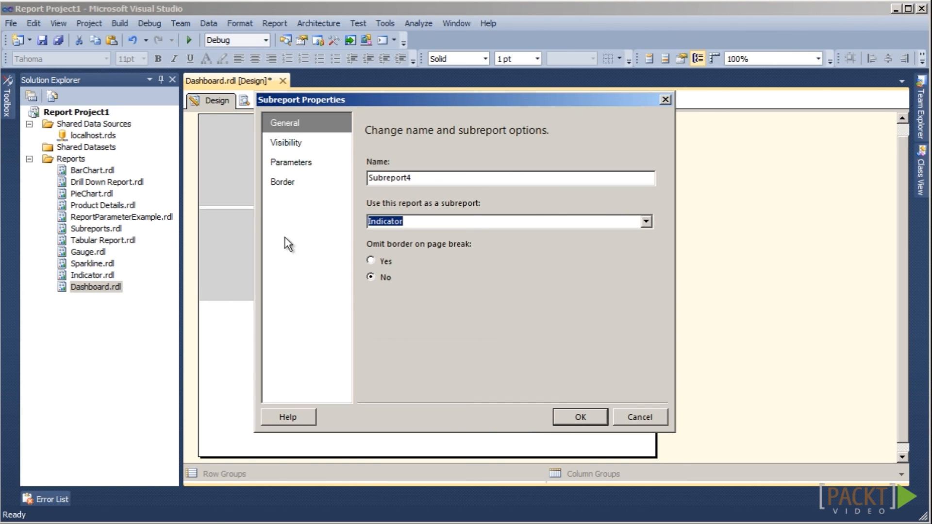
left_click(298, 182)
left_click(603, 183)
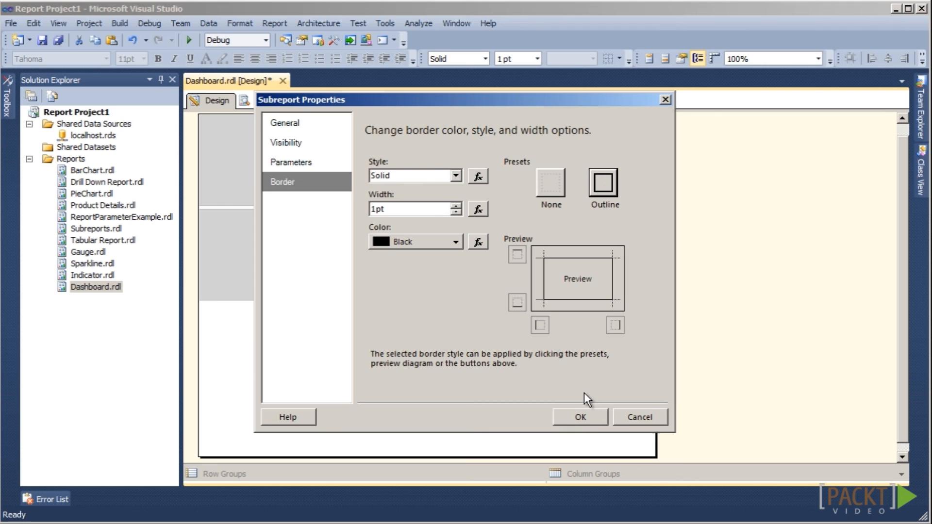
left_click(581, 417)
- Link the lower-left subreport to the PieChart report with an outline border, and preview the dashboard
right_click(323, 249)
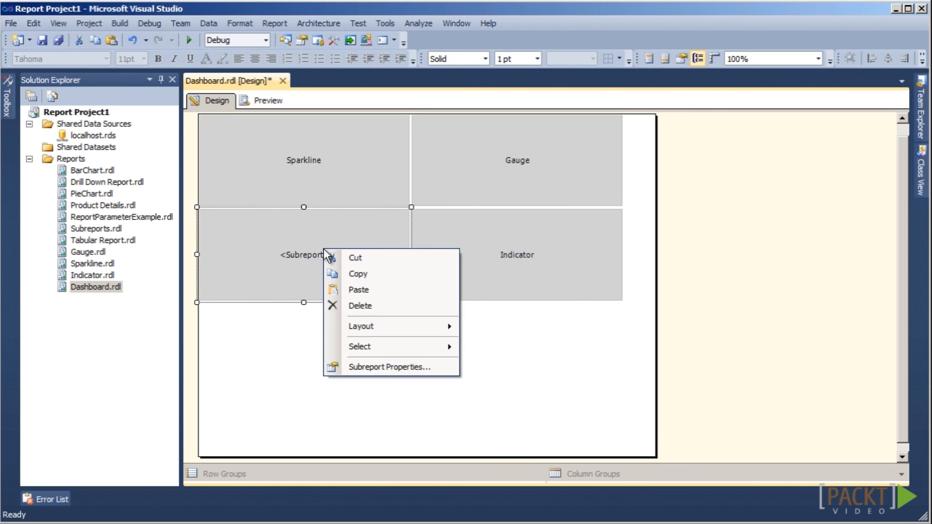
left_click(416, 367)
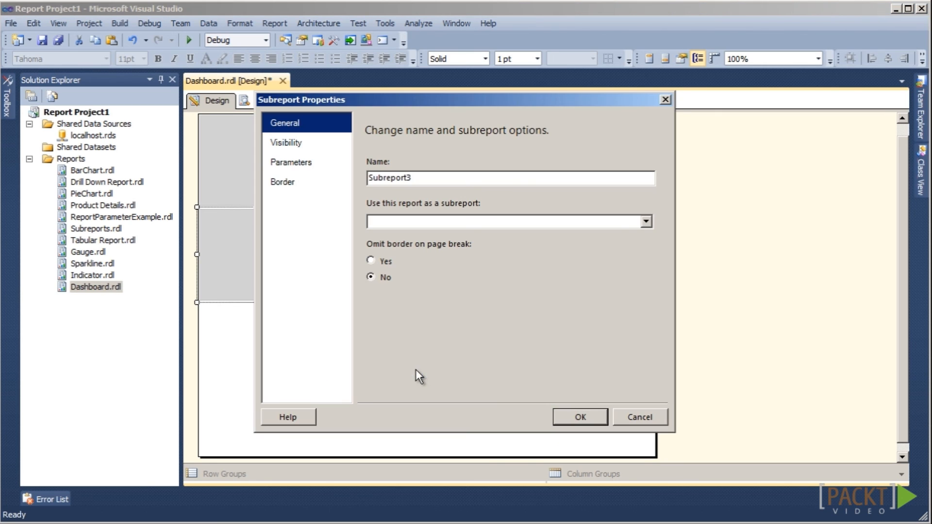
left_click(646, 222)
left_click(605, 257)
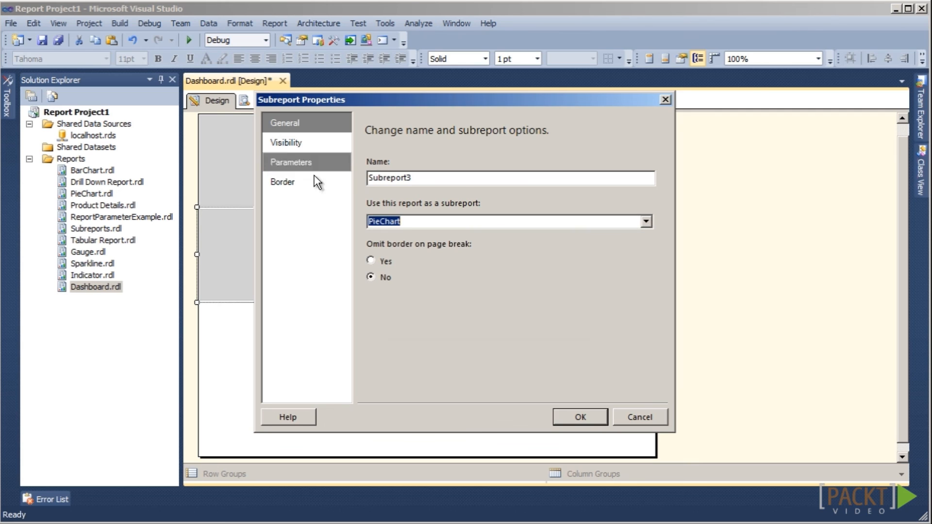
left_click(287, 183)
left_click(603, 187)
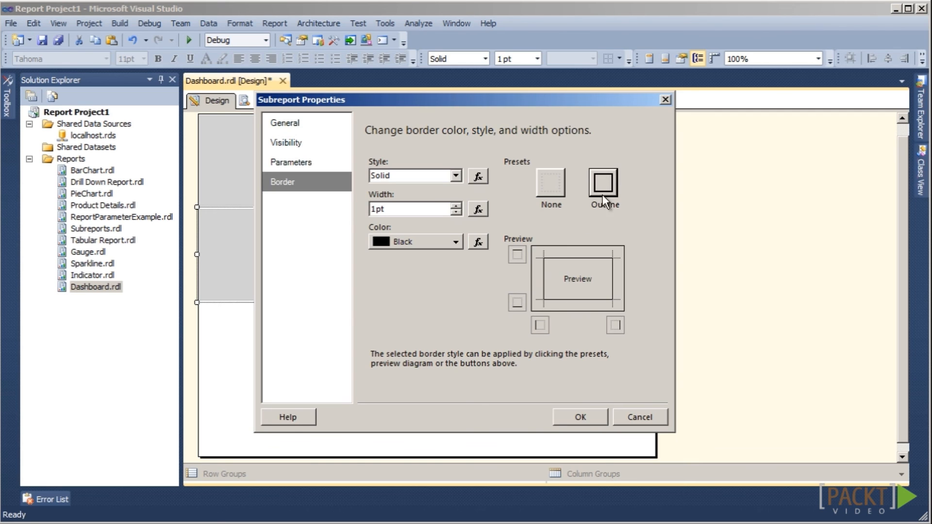
left_click(580, 416)
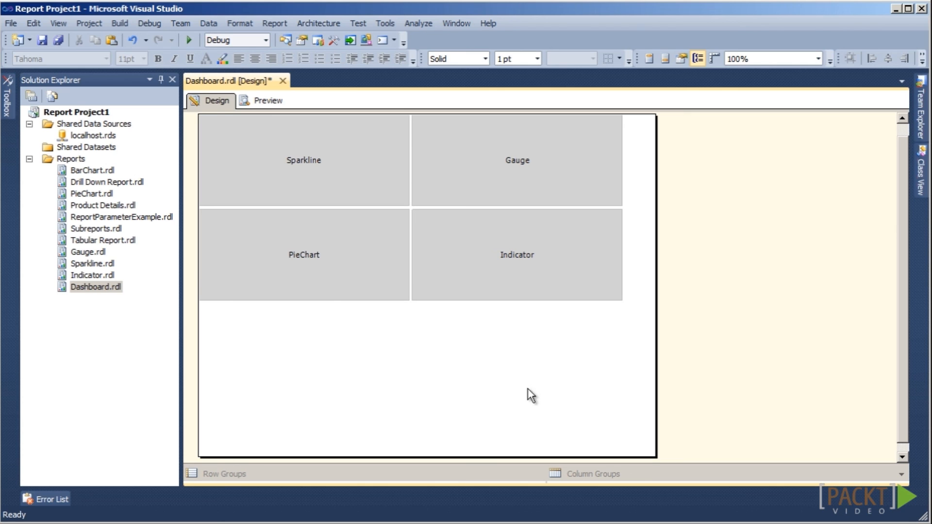
left_click(265, 100)
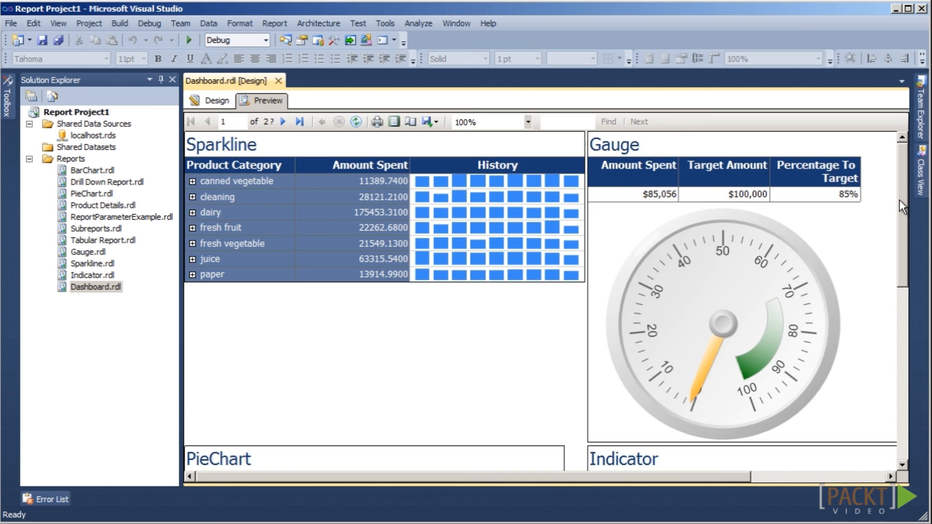
mouse_move(899, 202)
left_mouse_down()
mouse_move(912, 388)
mouse_move(898, 193)
left_mouse_up()
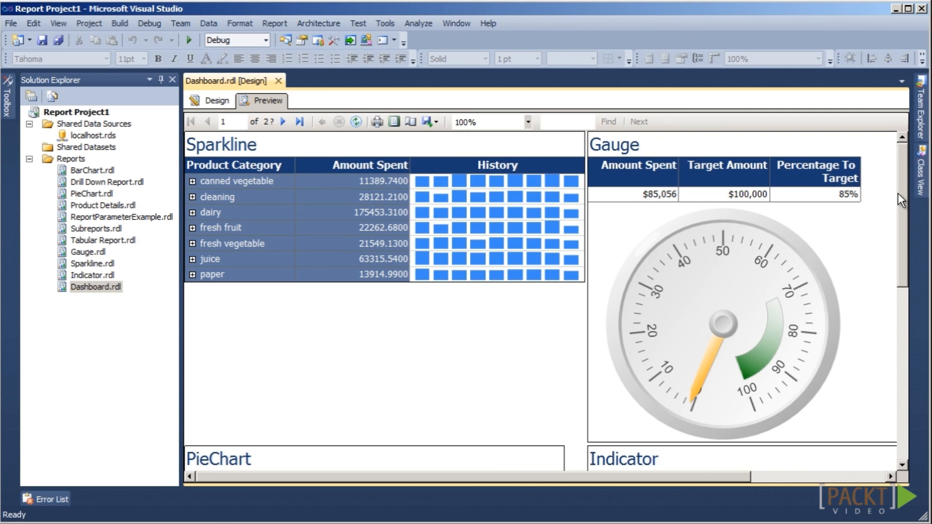